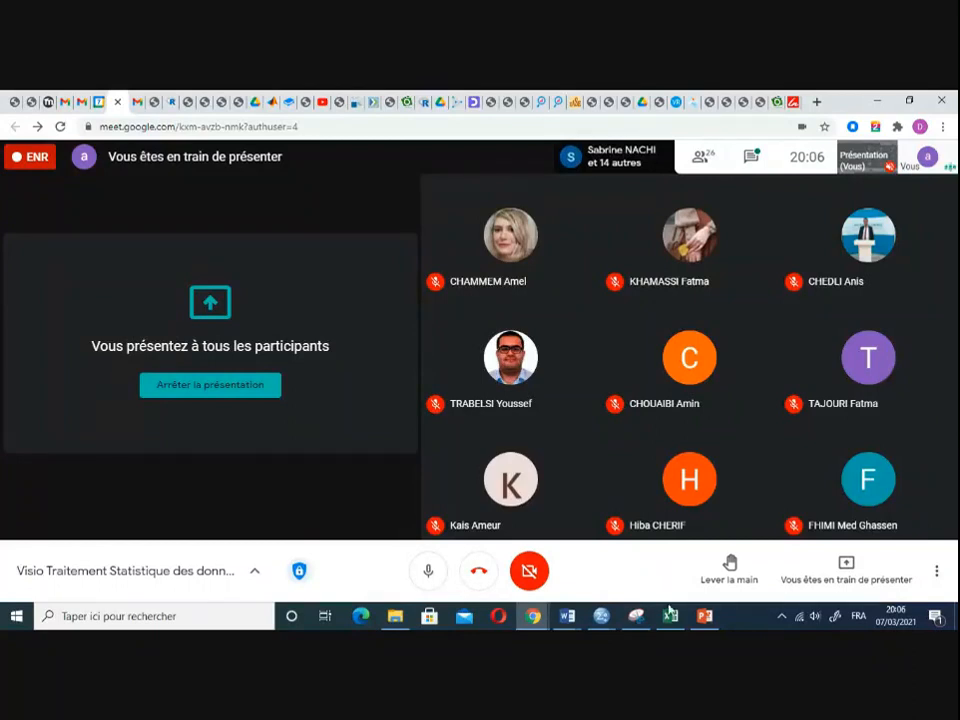
- Switch to the Word document "Activité corrigée", dismiss the meeting notification and enlarge the page to 150%
mouse_move(563, 613)
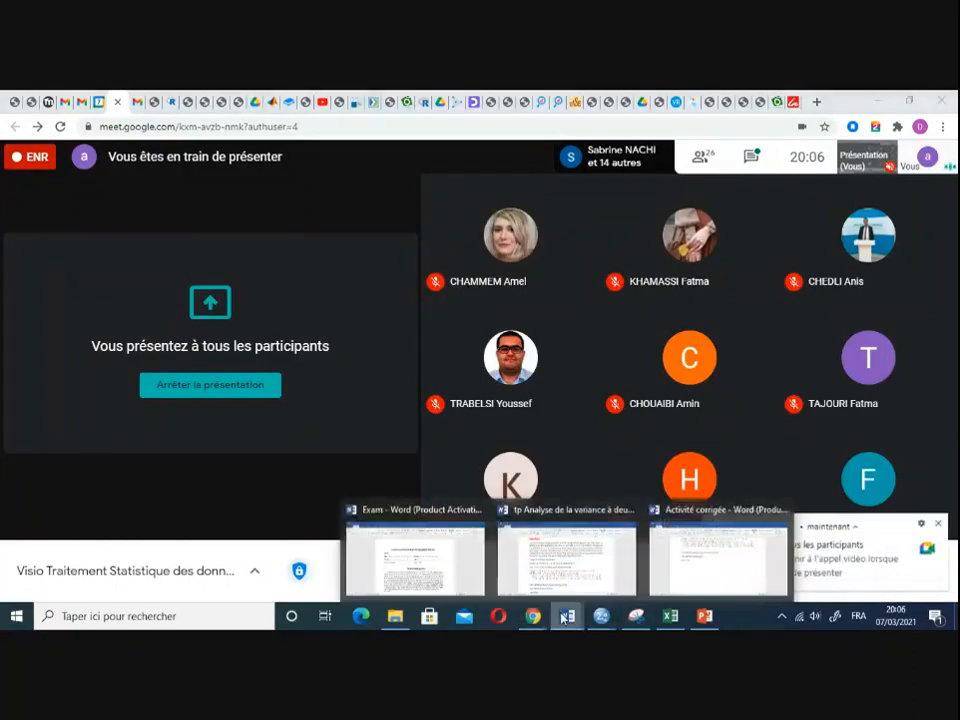
left_click(722, 570)
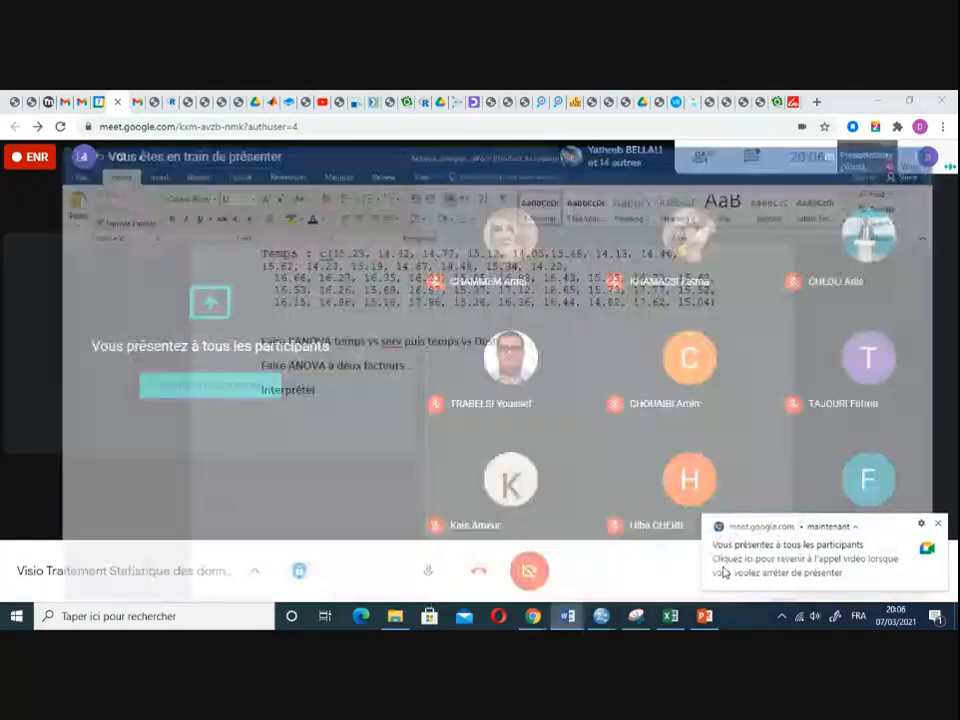
scroll(520, 457, "up", 3)
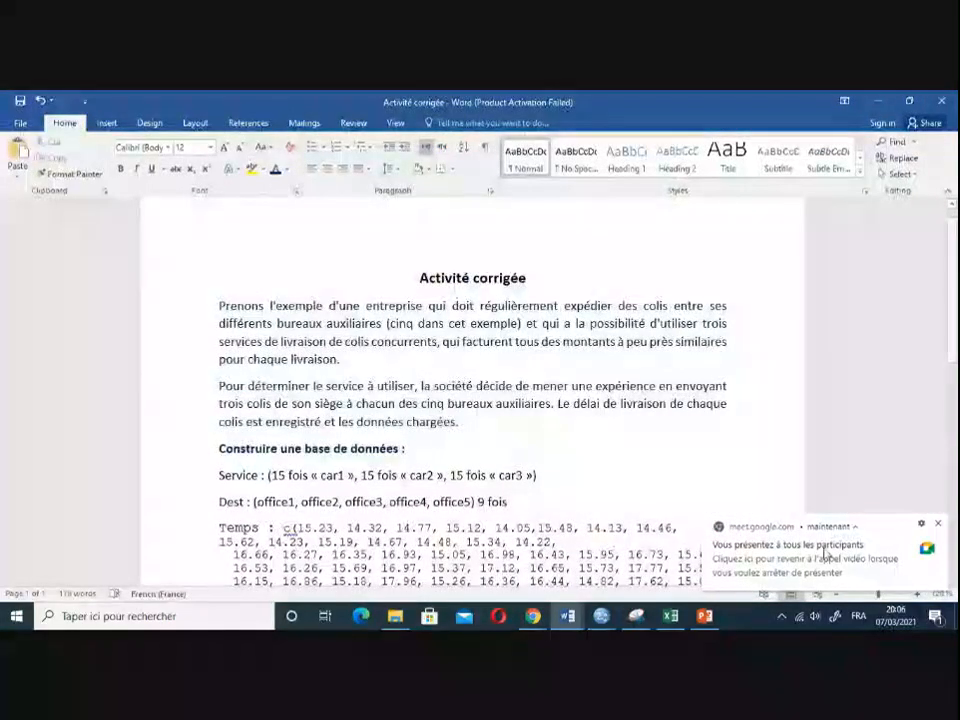
left_click(939, 526)
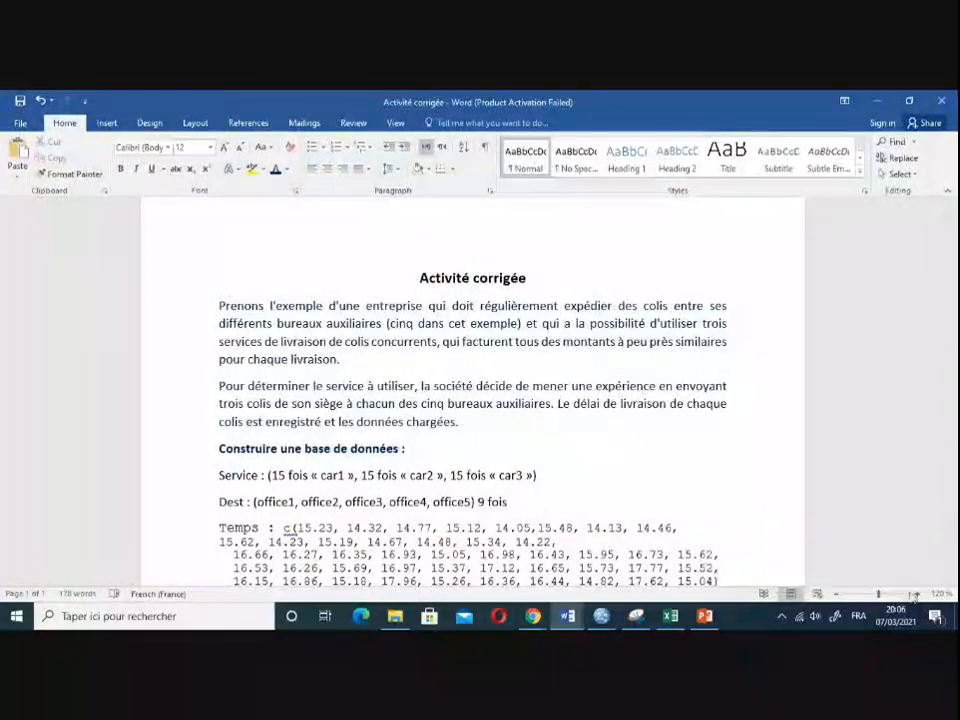
left_click(918, 595)
left_click(918, 595)
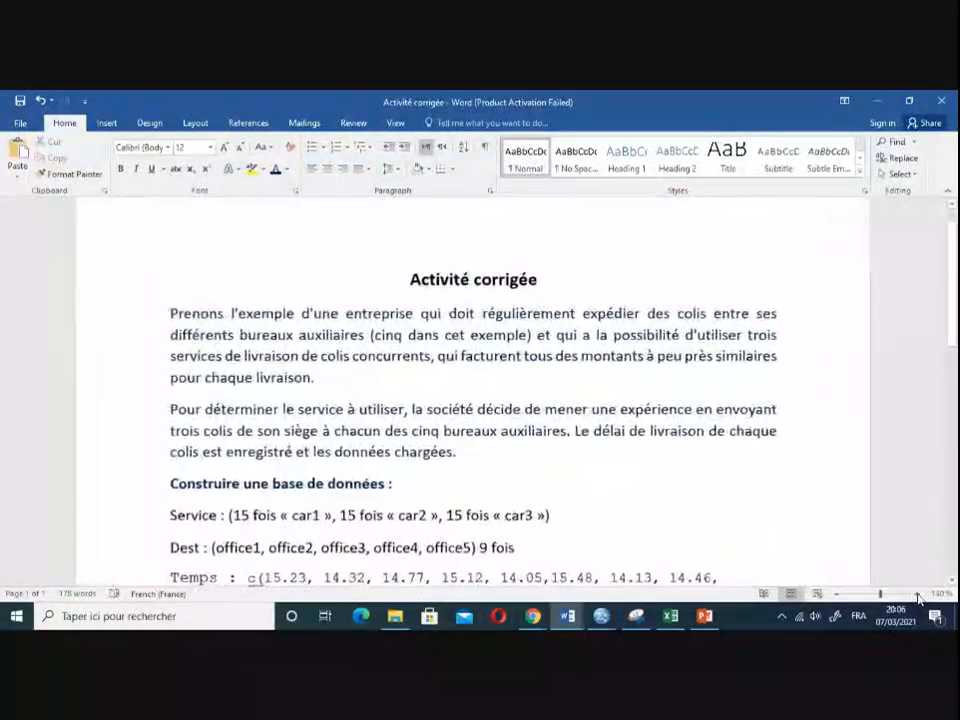
scroll(610, 482, "down", 1)
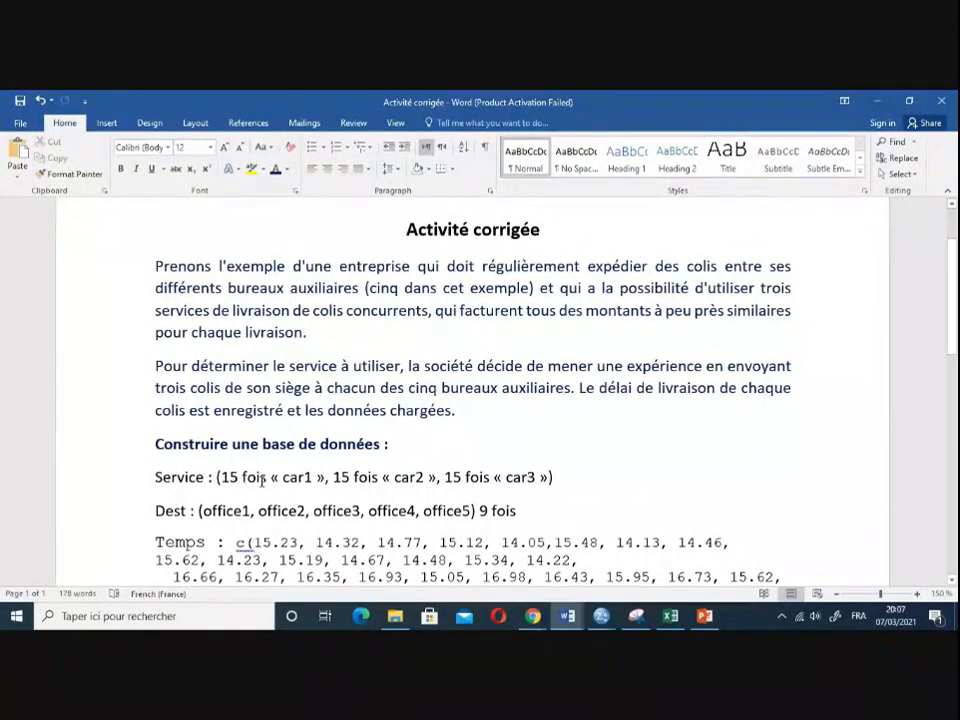
- Format the Service and Dest lines under "Construire une base de données" as bold with font size 14
left_click_drag(155, 478, 599, 483)
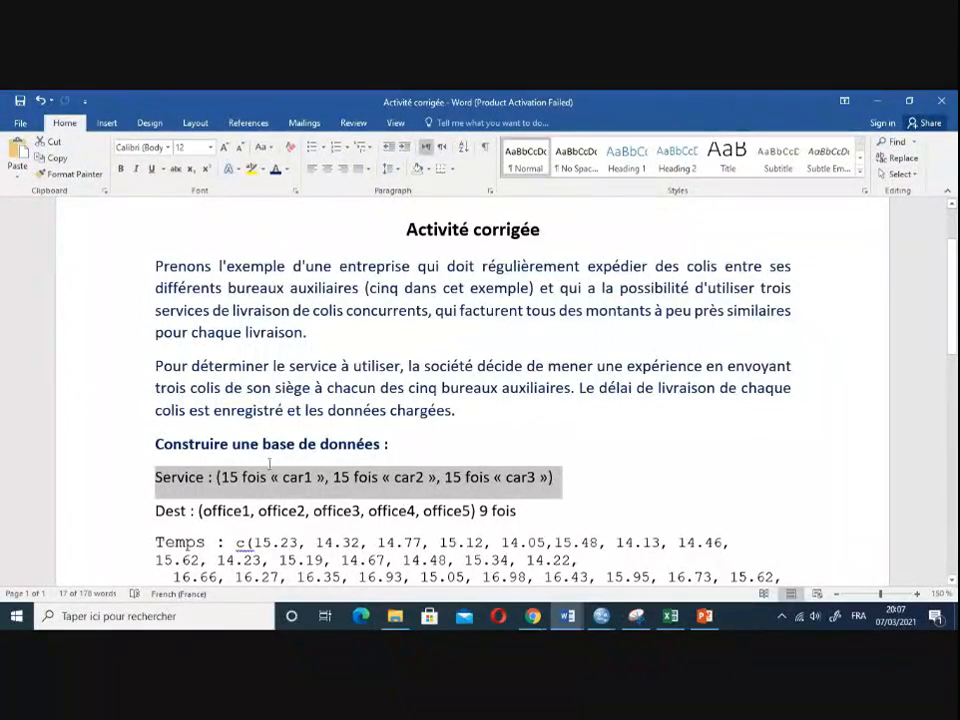
left_click(268, 477)
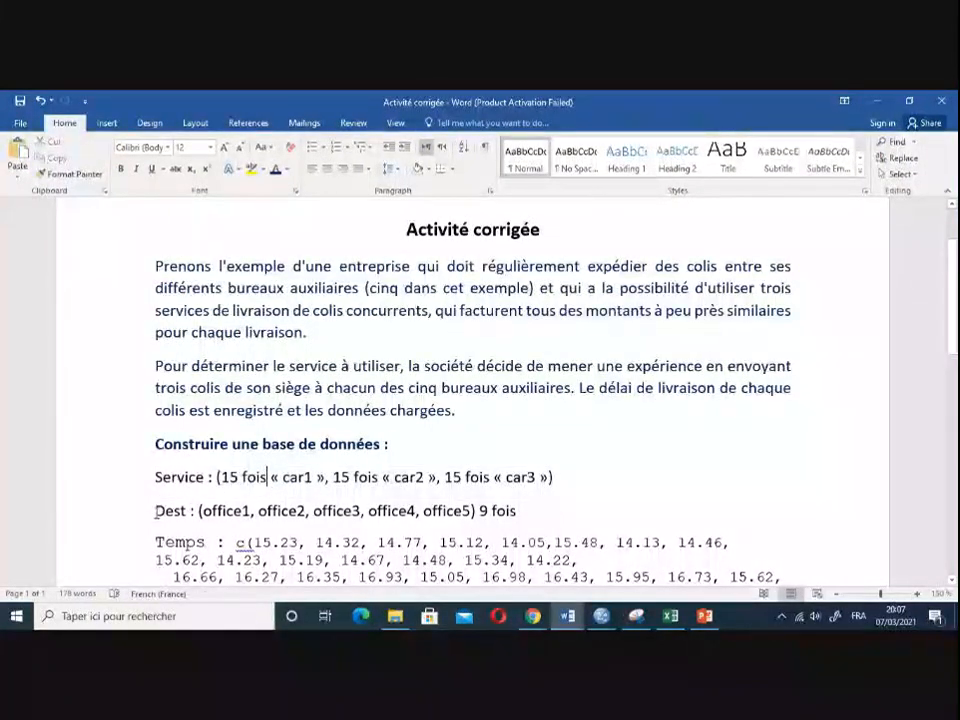
left_click_drag(156, 511, 457, 512)
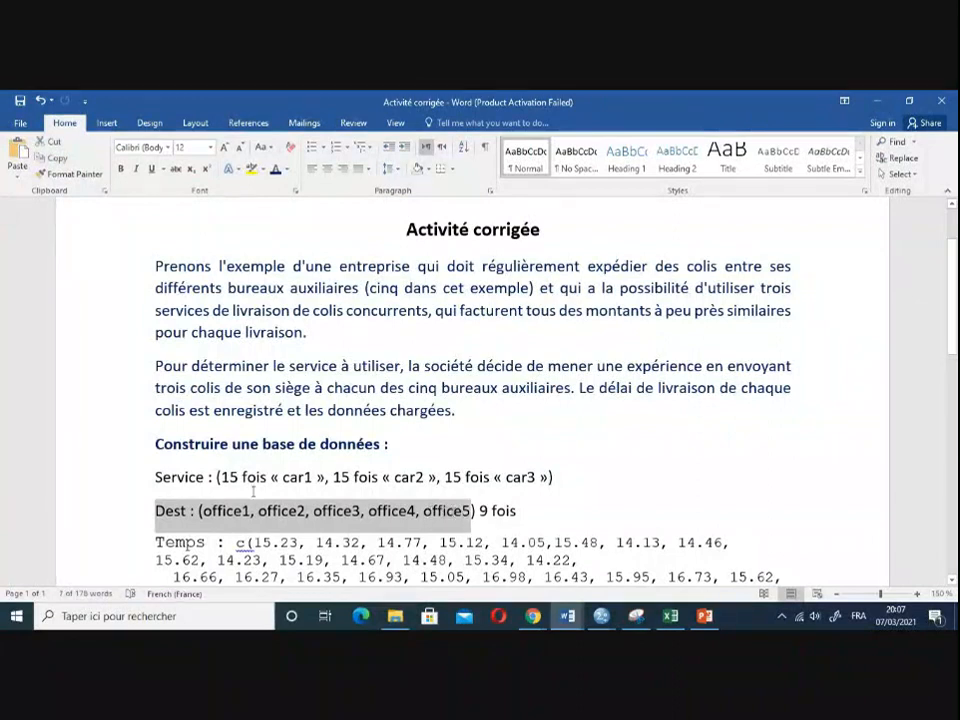
left_click(155, 480)
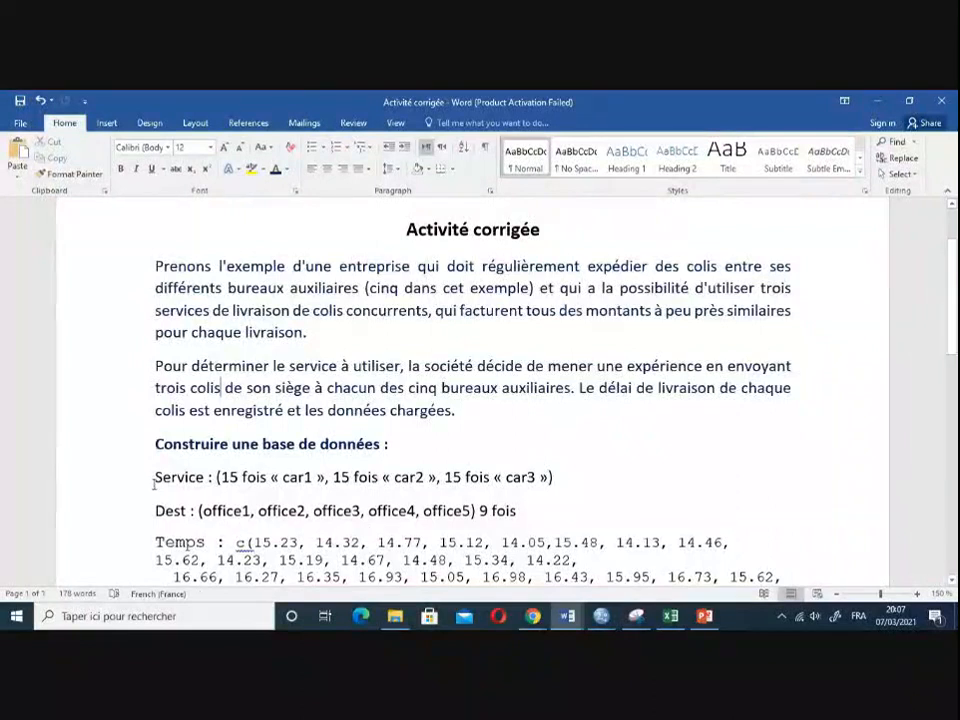
left_click(155, 478)
left_click_drag(155, 478, 542, 512)
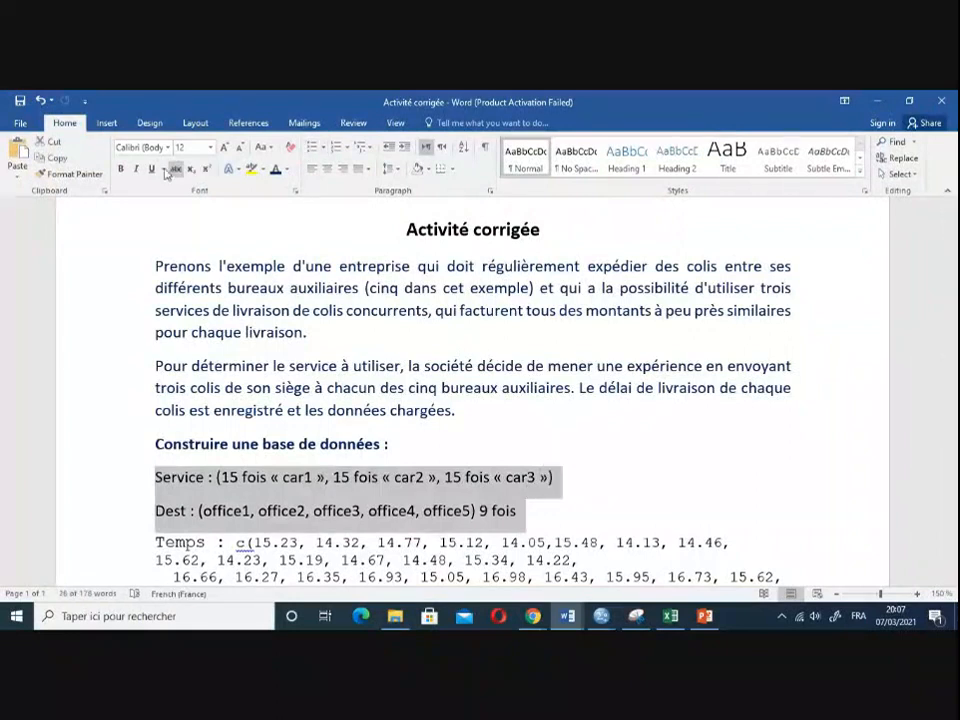
left_click(121, 169)
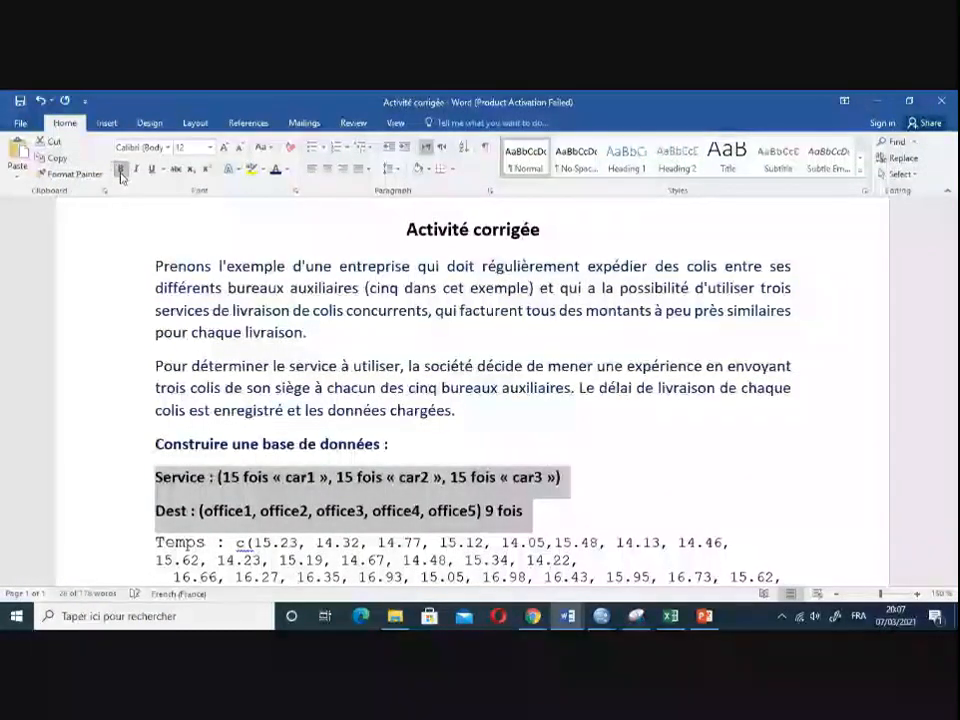
left_click(210, 147)
left_click(194, 232)
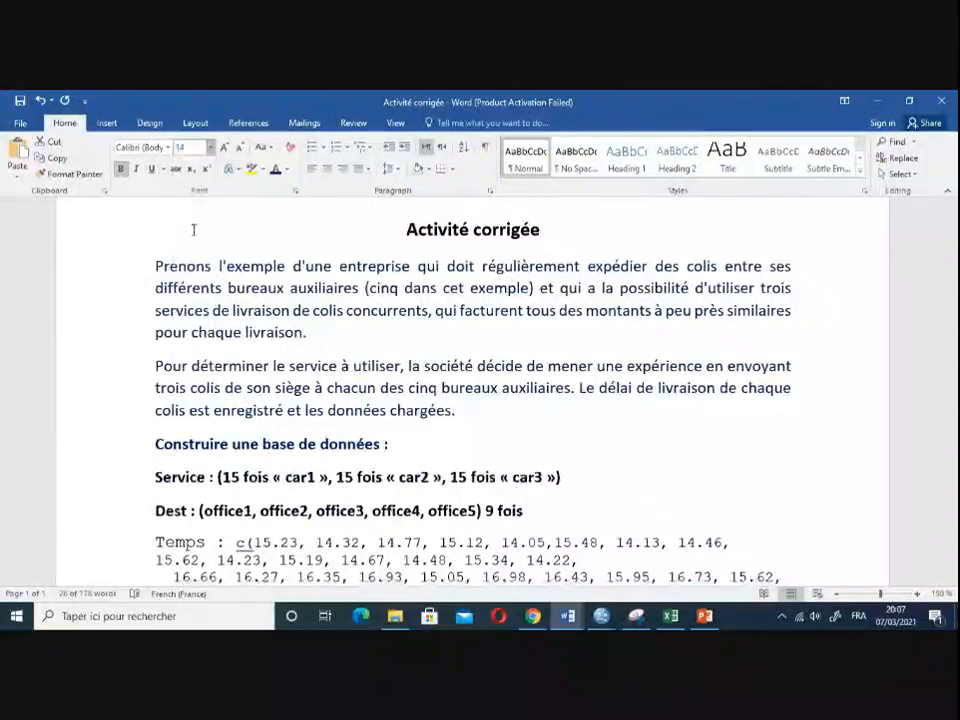
left_click(276, 410)
- Make the whole Temps data block, from its label to the last value, bold
scroll(276, 410, "down", 3)
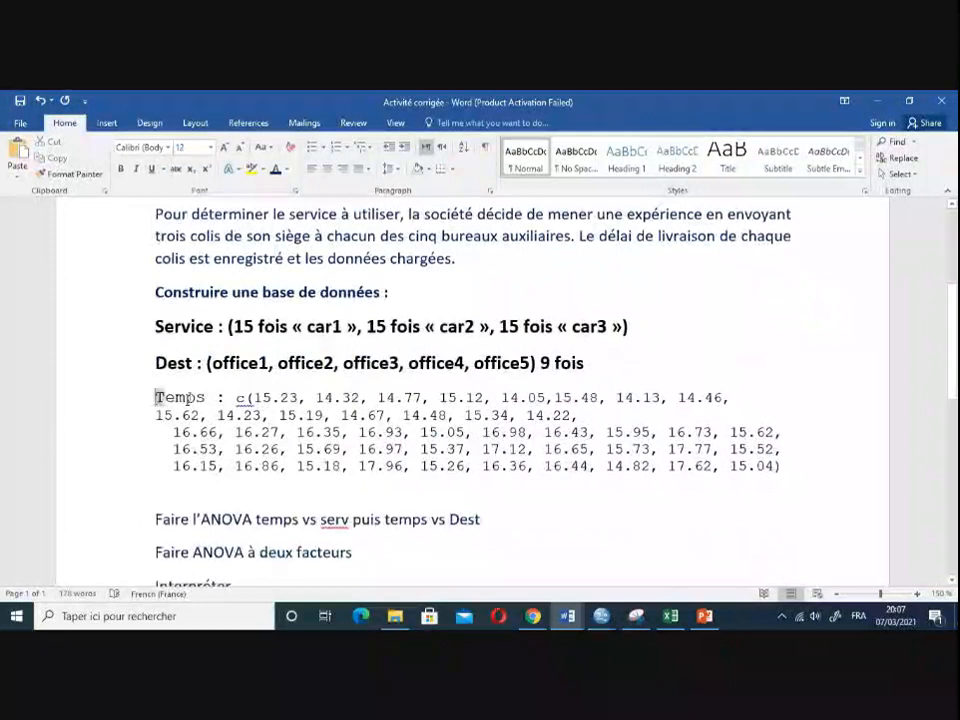
left_click_drag(156, 398, 807, 474)
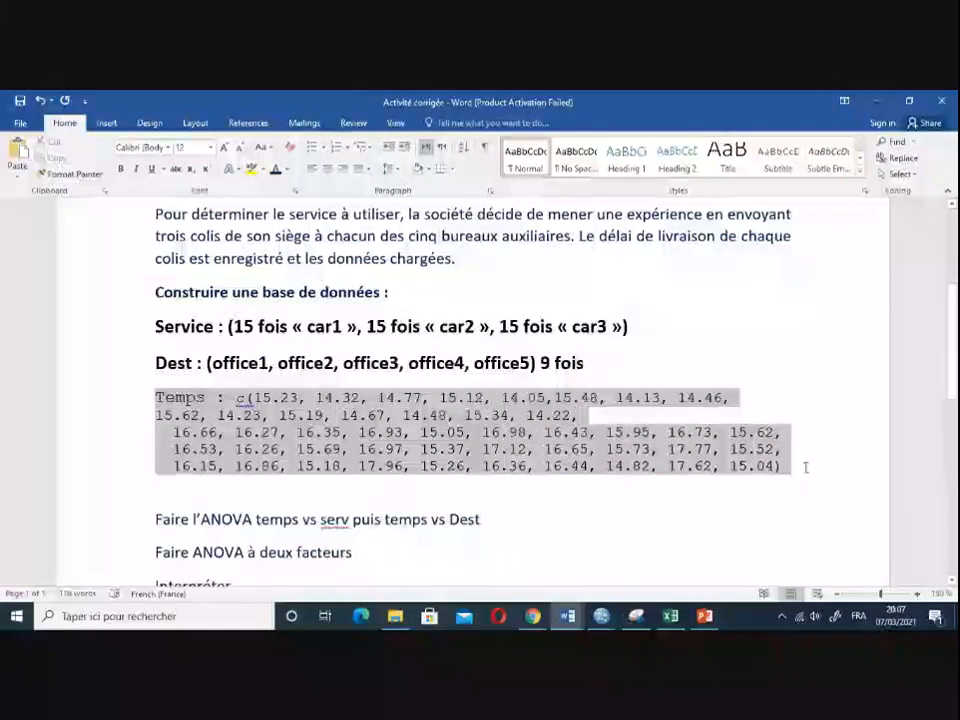
left_click(122, 171)
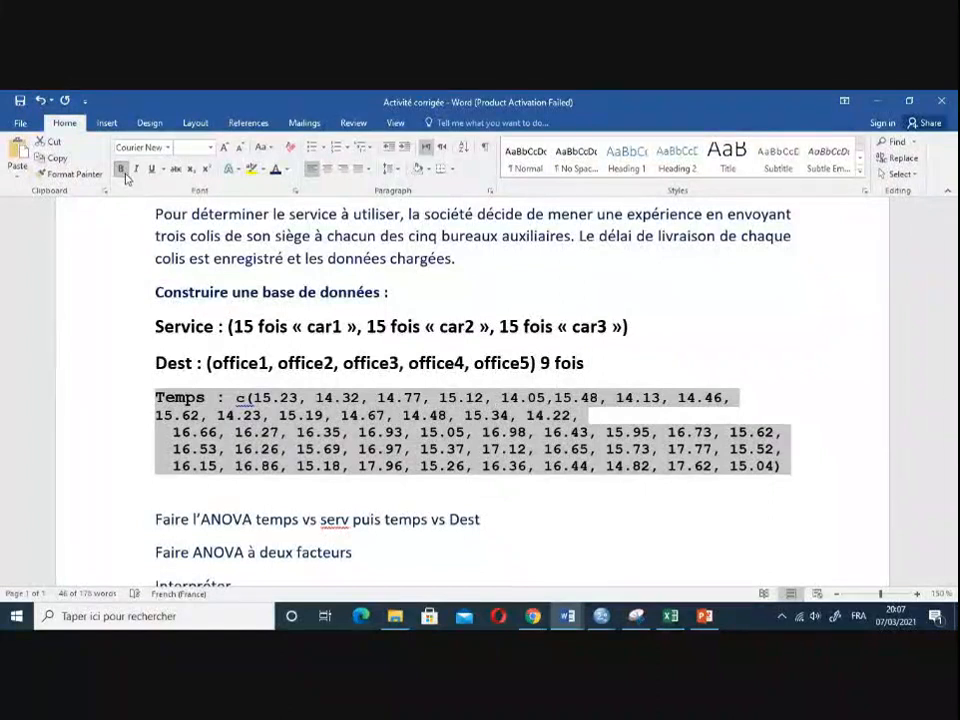
left_click(388, 445)
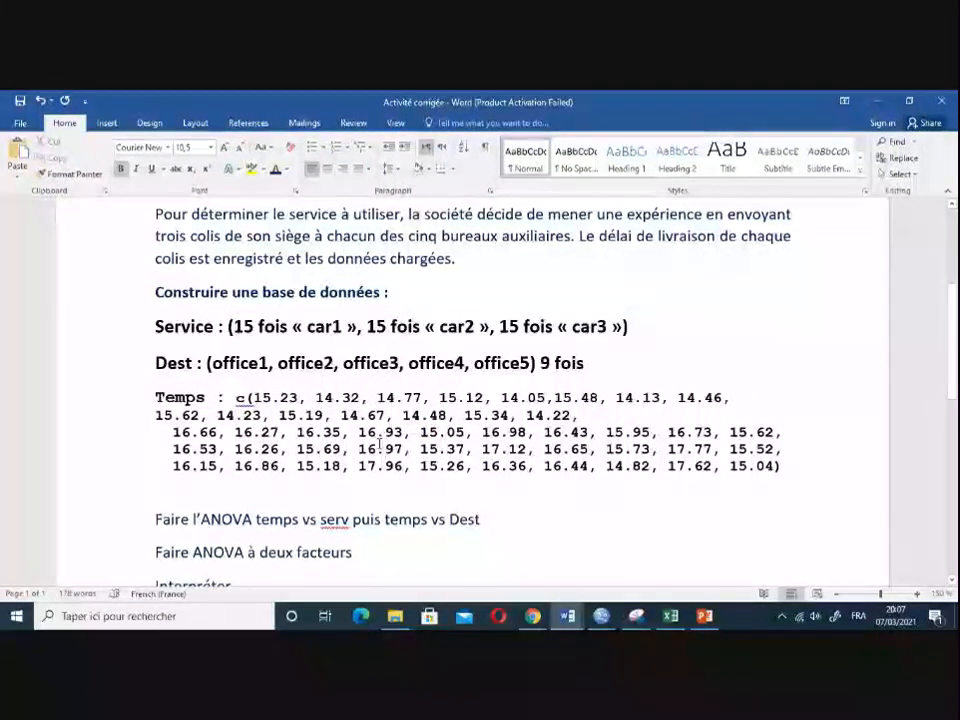
- Examine how the Service and Dest factors relate to the Temps values in the exercise's database description
left_click_drag(156, 396, 208, 396)
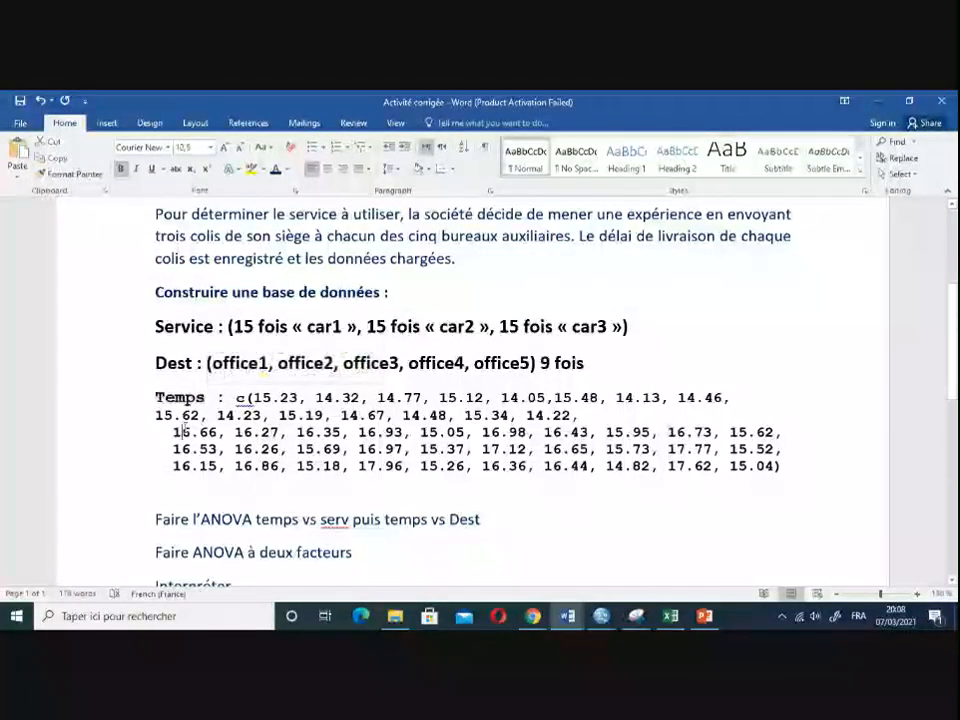
left_click(176, 432)
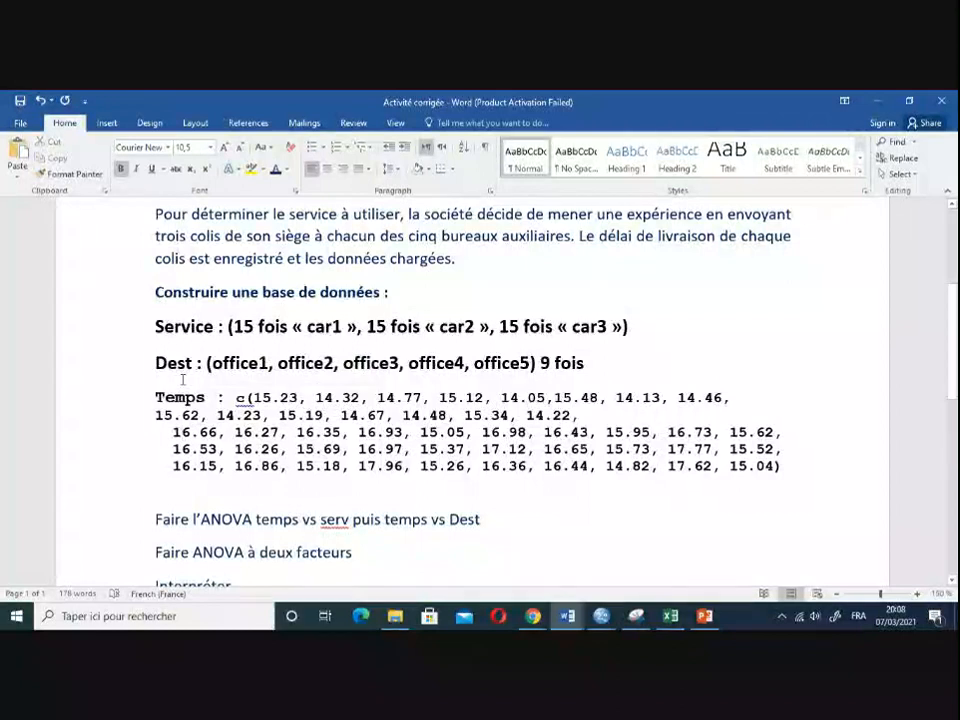
left_click(160, 330)
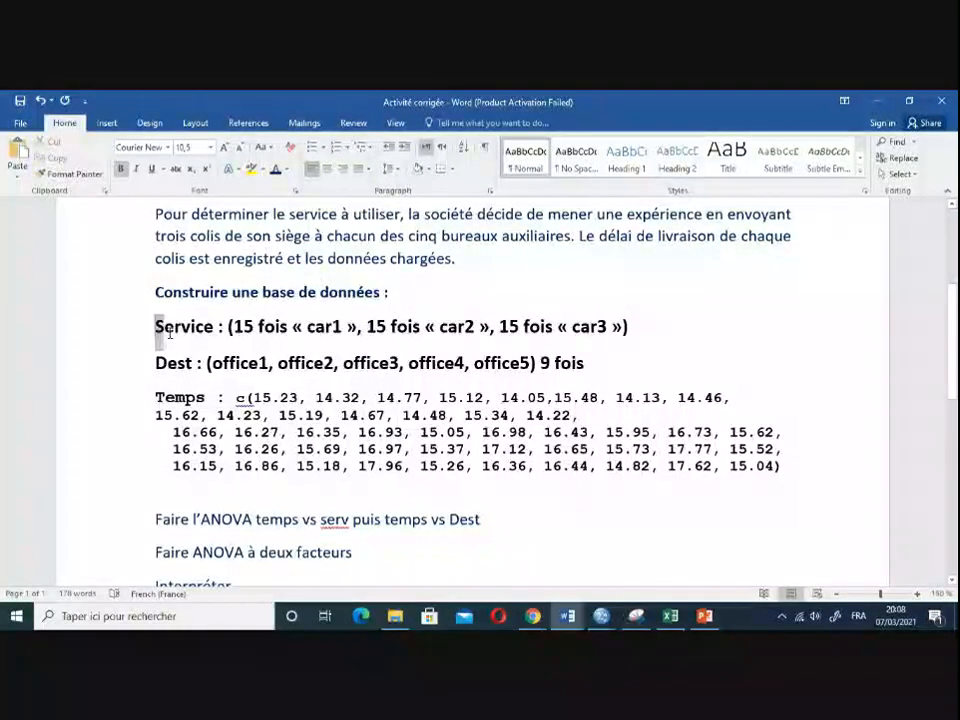
left_click_drag(169, 333, 595, 366)
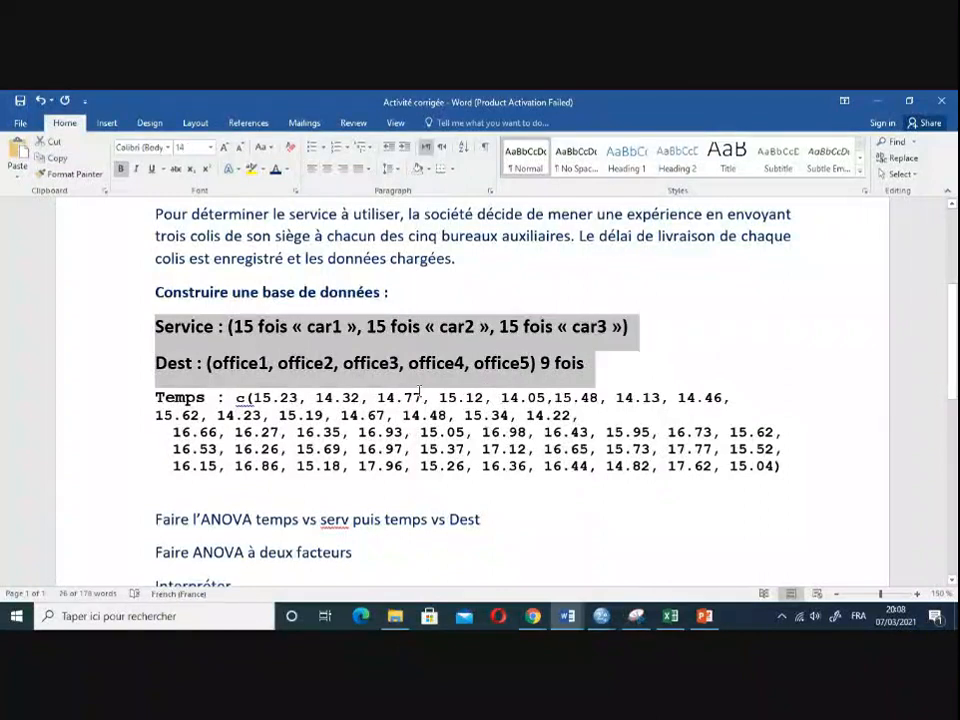
left_click(200, 398)
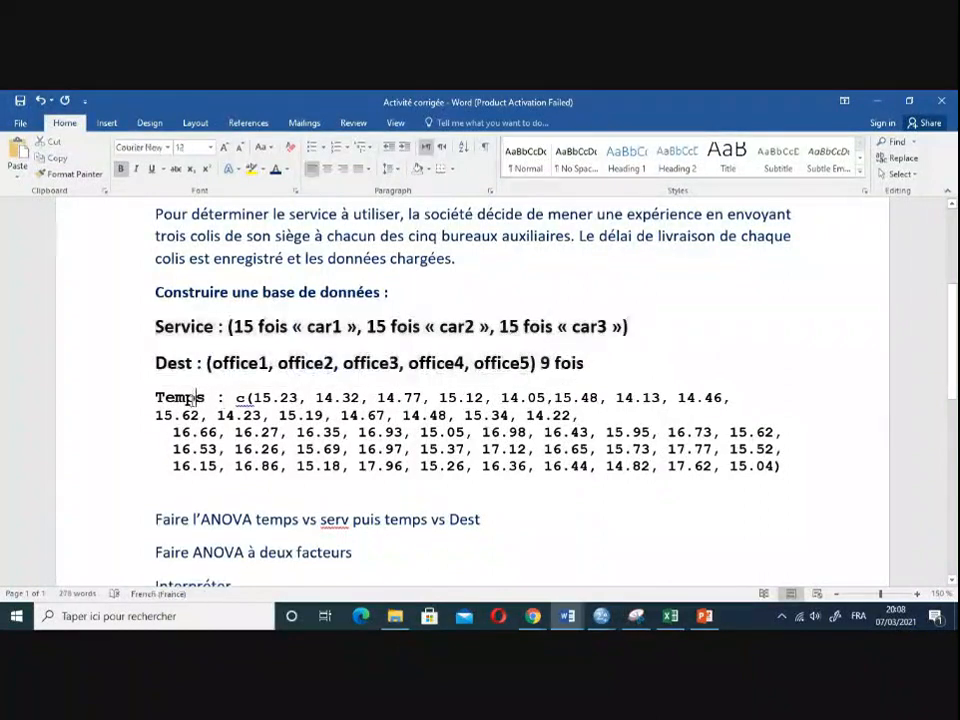
left_click_drag(157, 397, 224, 397)
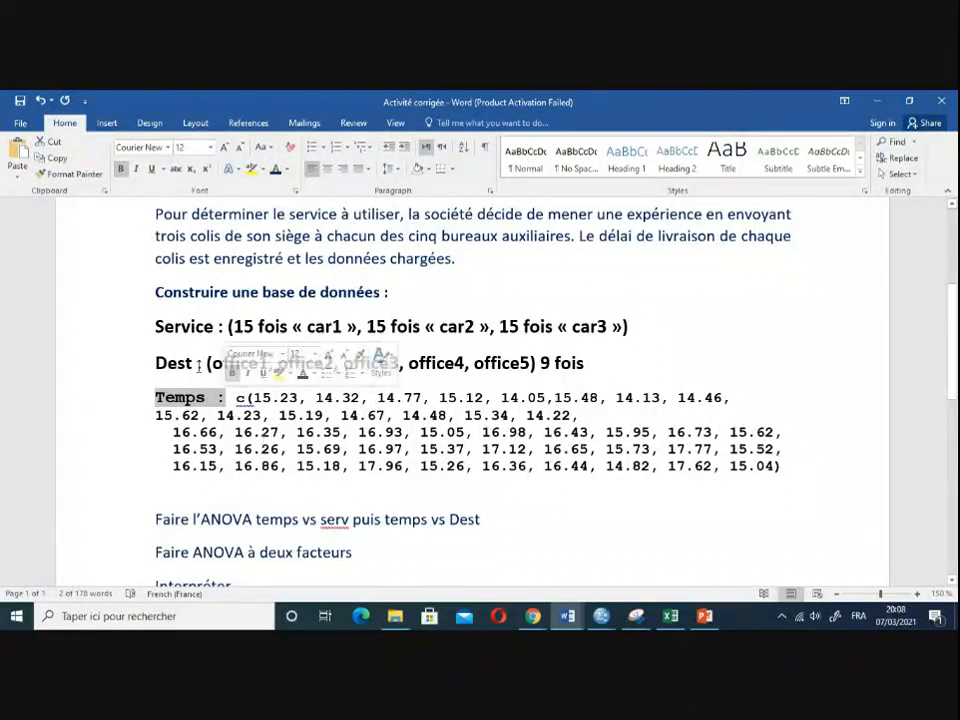
left_click_drag(156, 328, 592, 363)
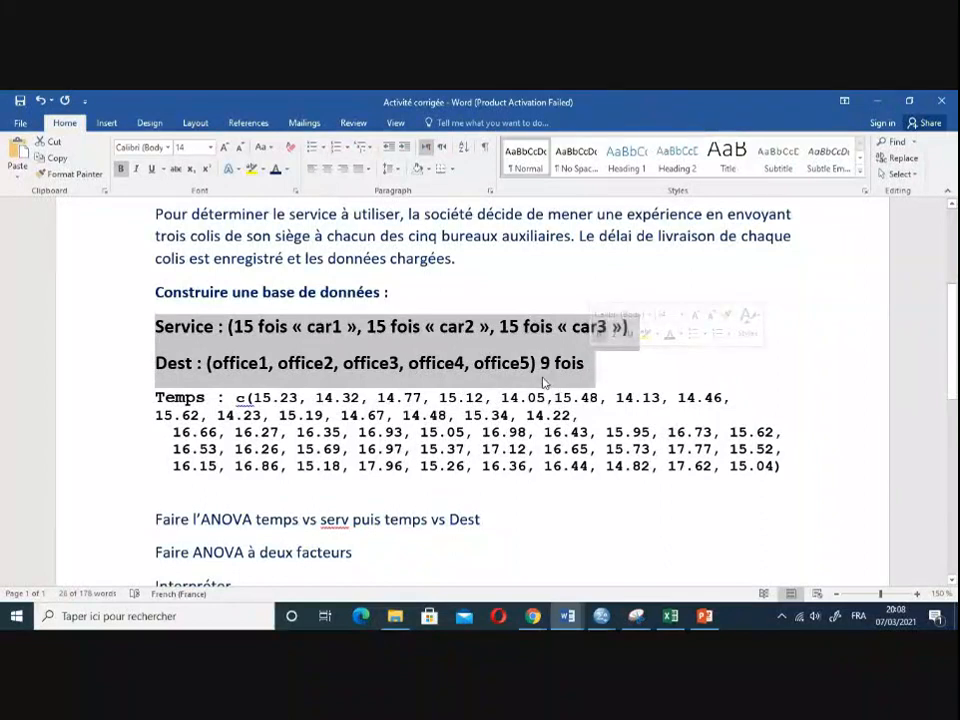
left_click(174, 326)
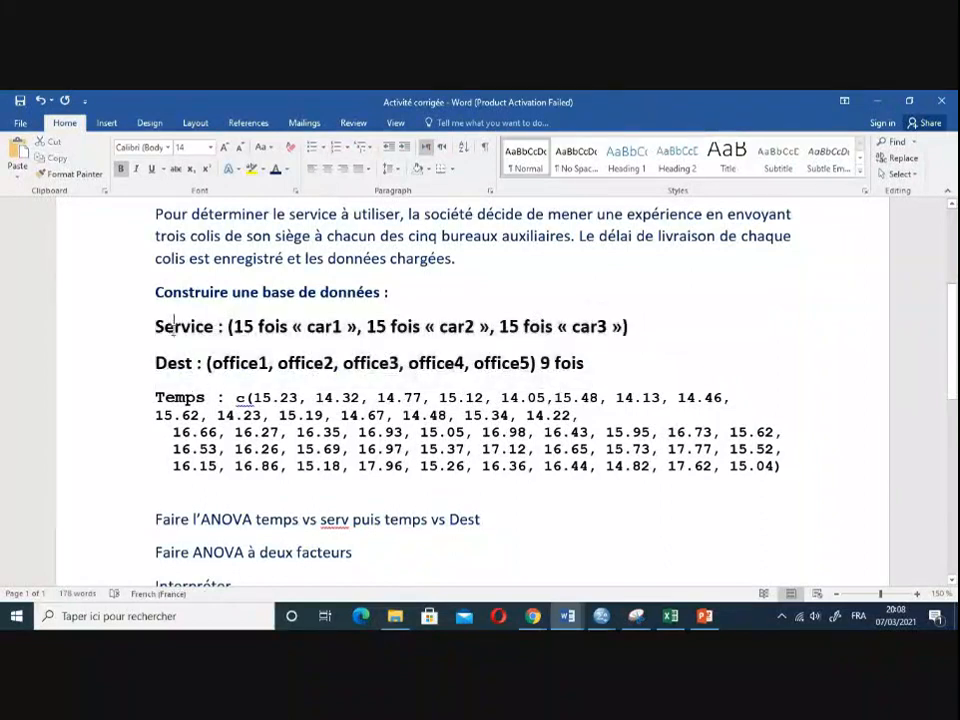
left_click_drag(174, 328, 321, 352)
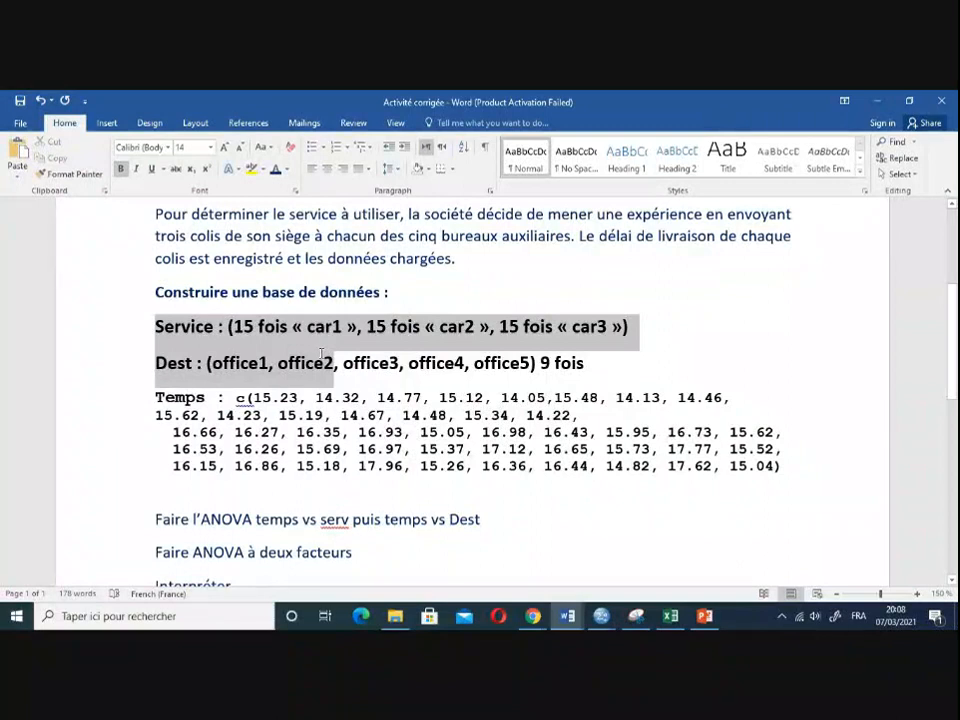
left_click(533, 421)
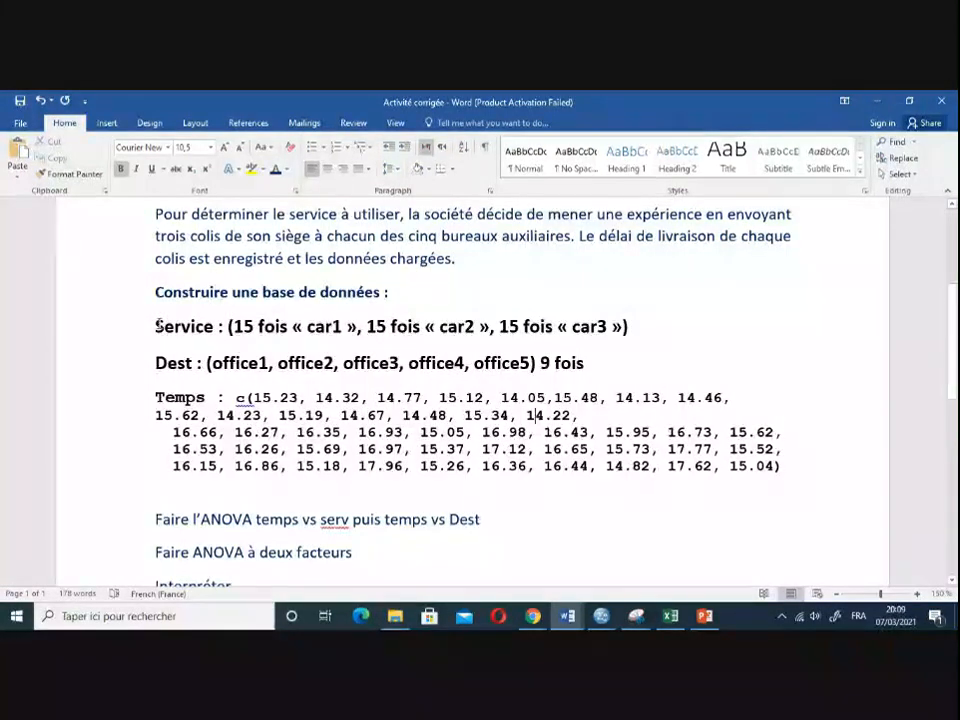
left_click_drag(156, 397, 370, 465)
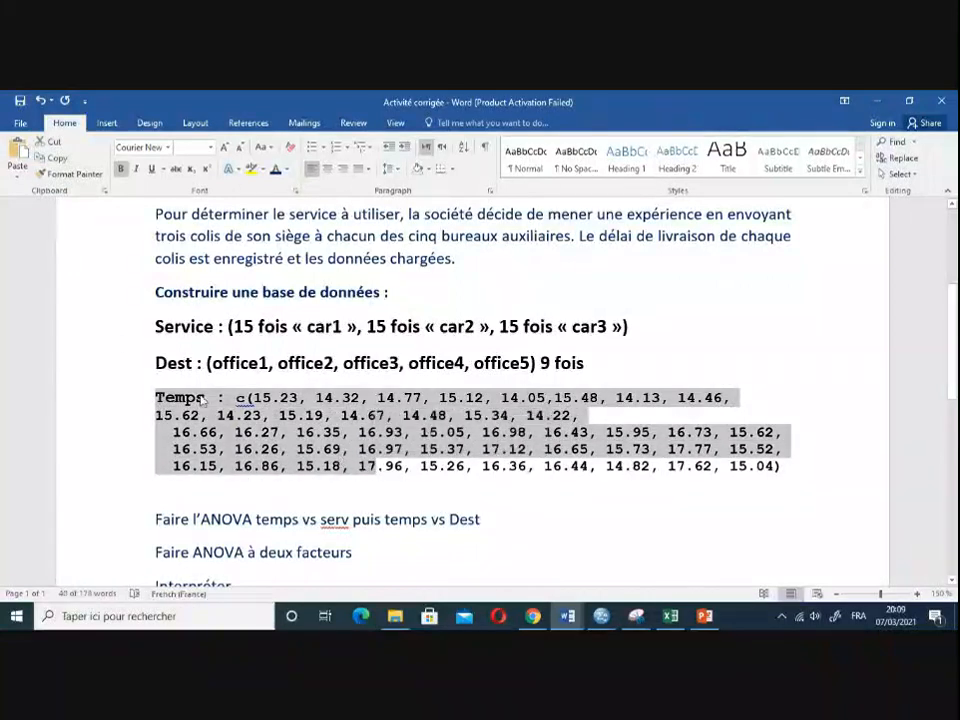
left_click_drag(157, 326, 291, 330)
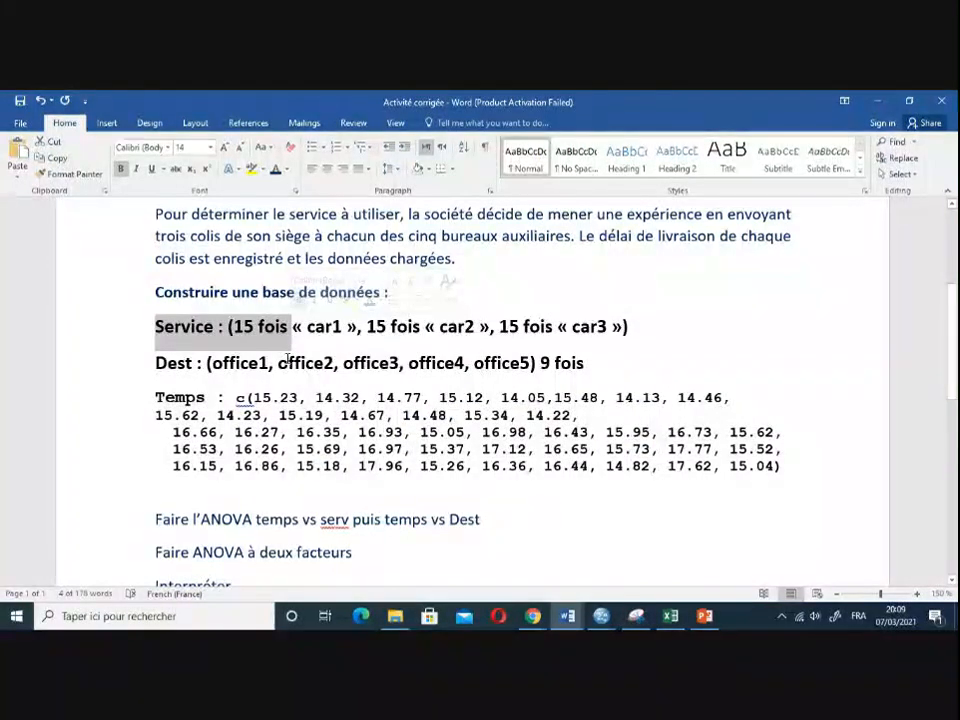
left_click(159, 398)
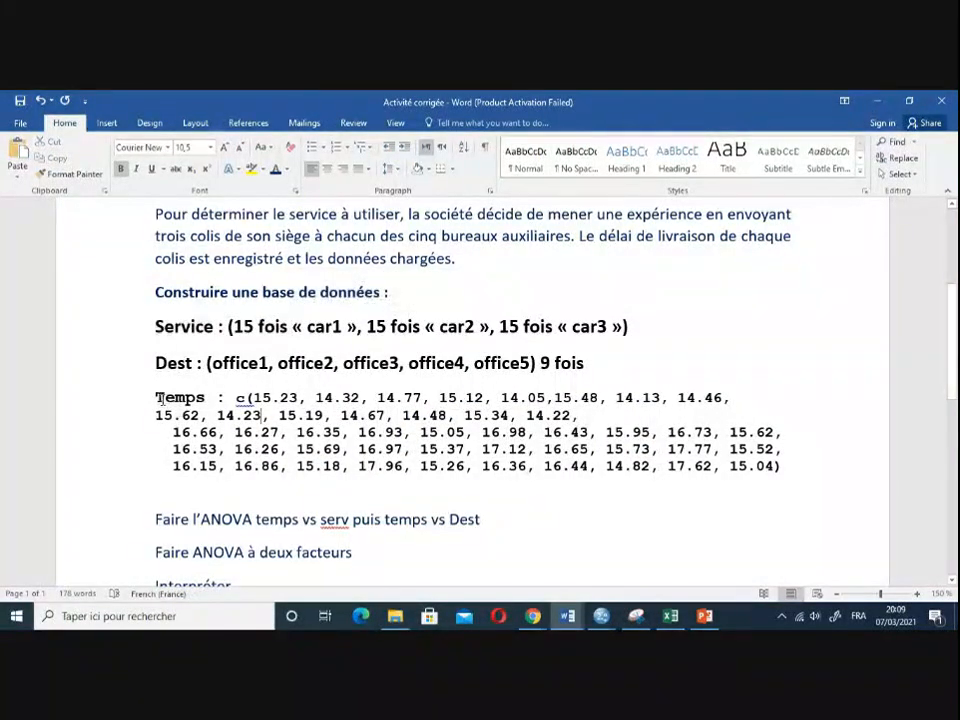
left_click_drag(159, 398, 240, 415)
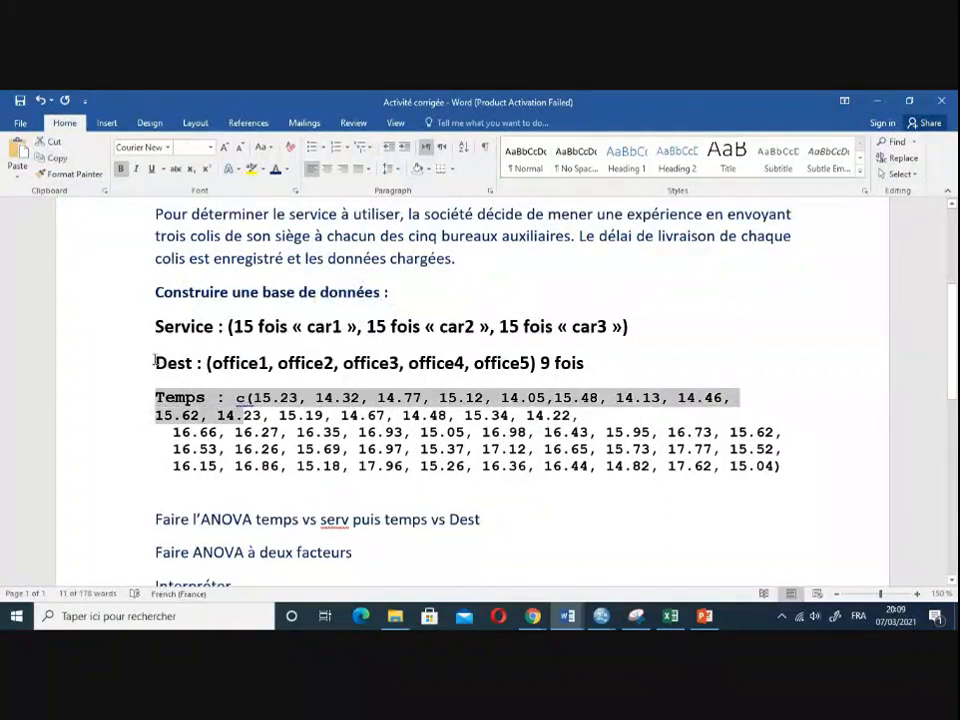
left_click_drag(155, 362, 407, 369)
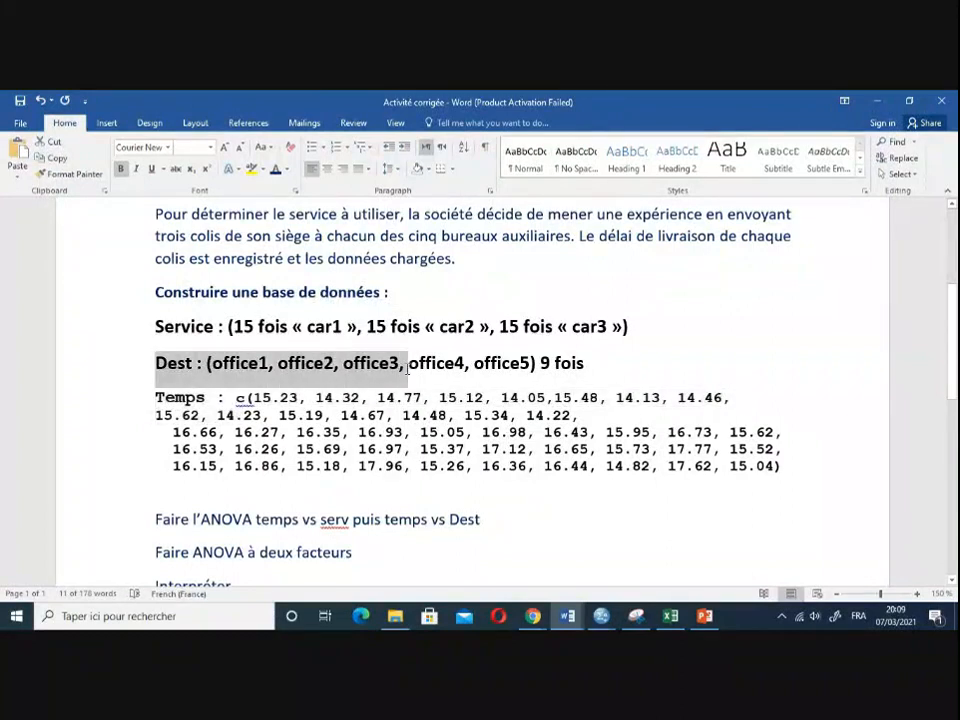
left_click(398, 416)
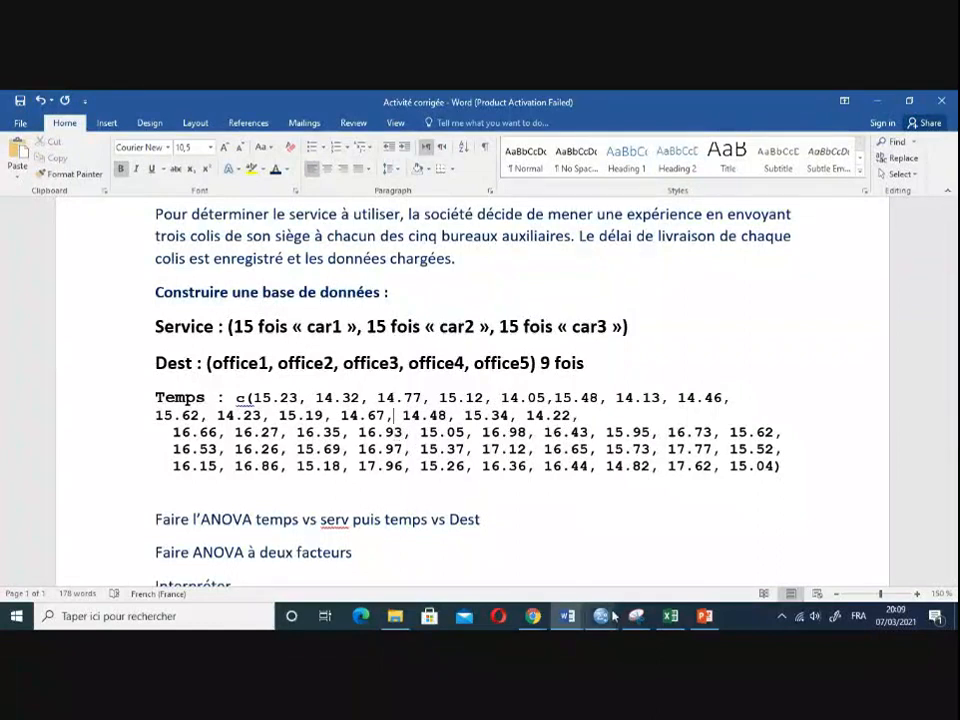
- Switch to the SPSS data editor showing the dataset "base anova a 2.sav"
mouse_move(602, 620)
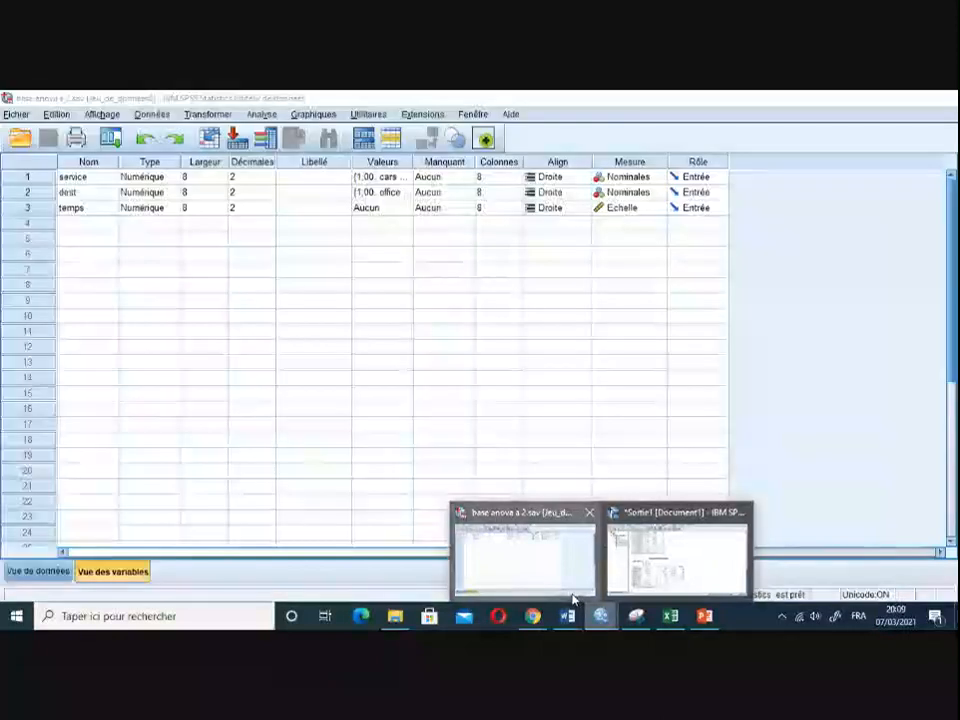
left_click(573, 598)
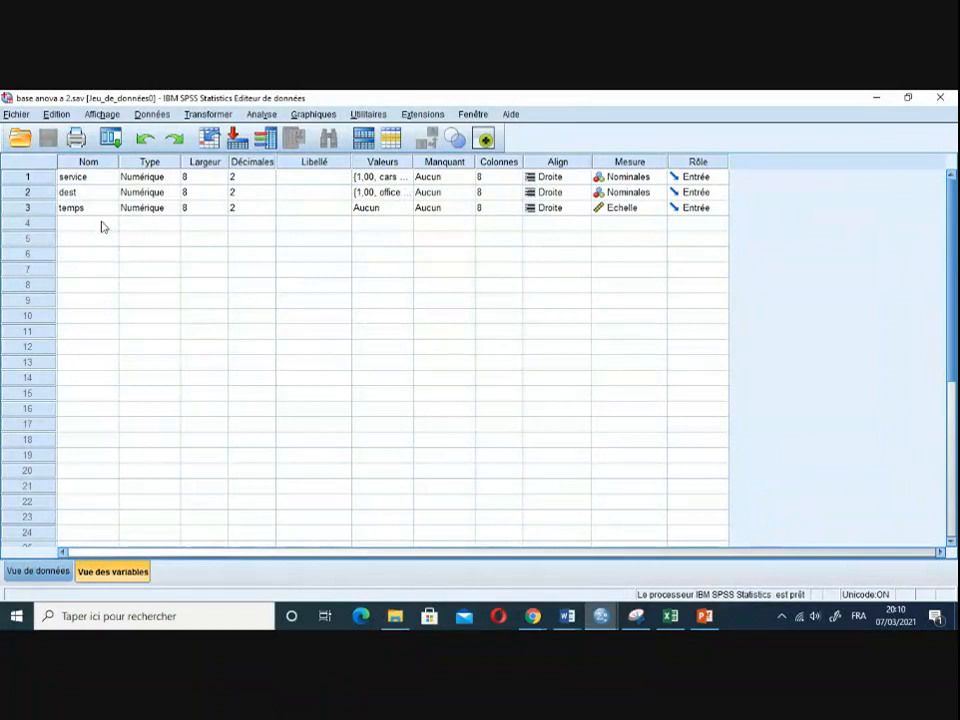
- Widen the Libellé column in the variable list, starting from the service variable's row
left_click(84, 178)
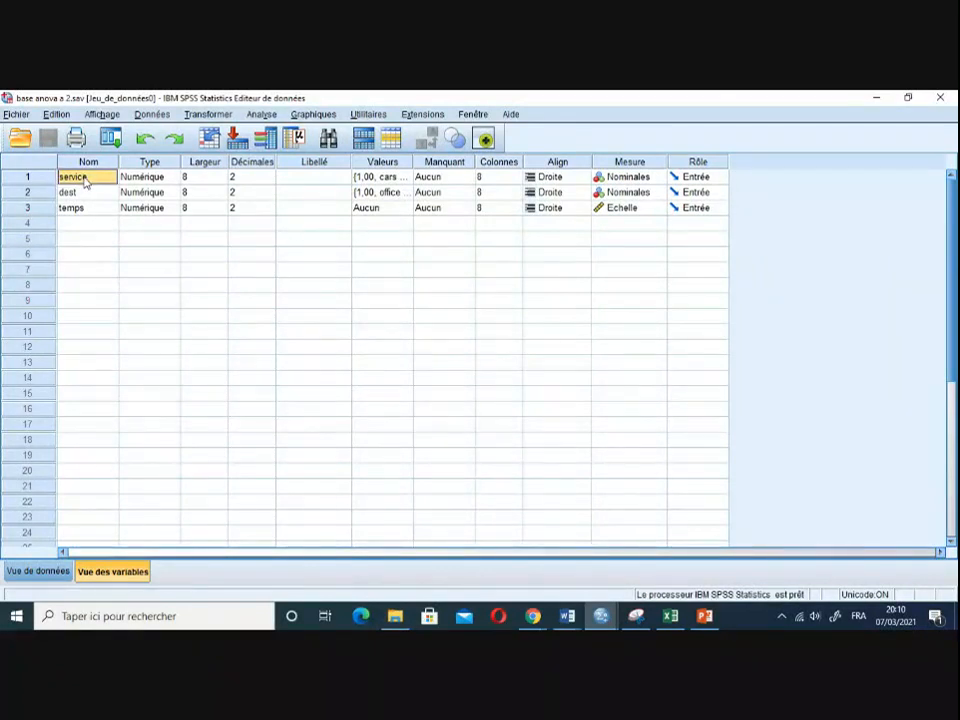
left_click_drag(350, 162, 396, 163)
left_click(309, 180)
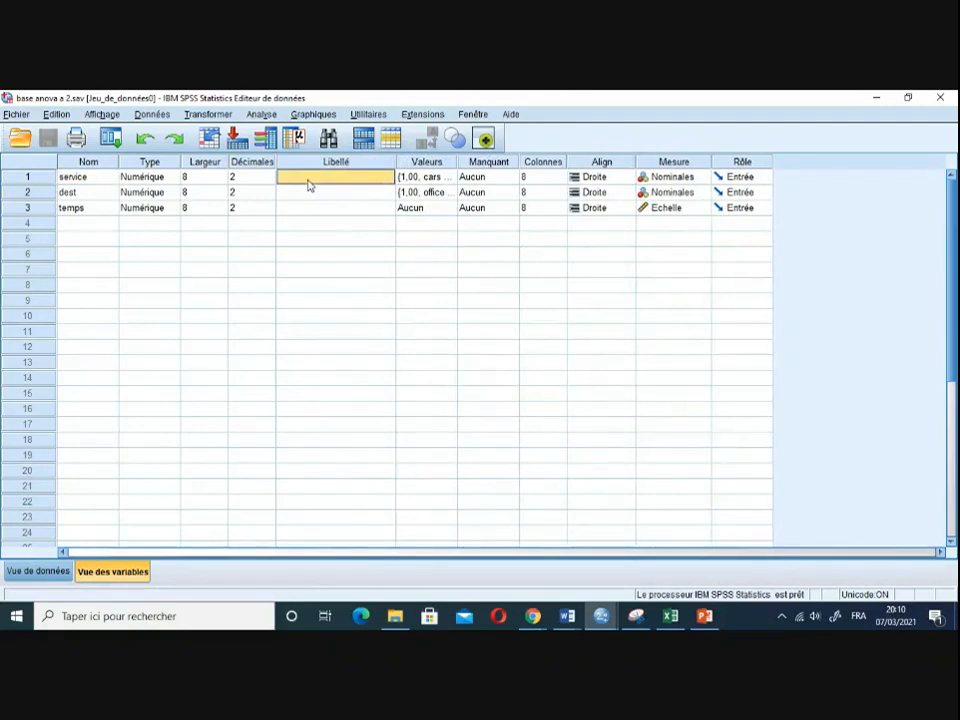
- Review each value label defined for the service variable, from cars 1 through cars 3, and accept the definitions
double_click(441, 182)
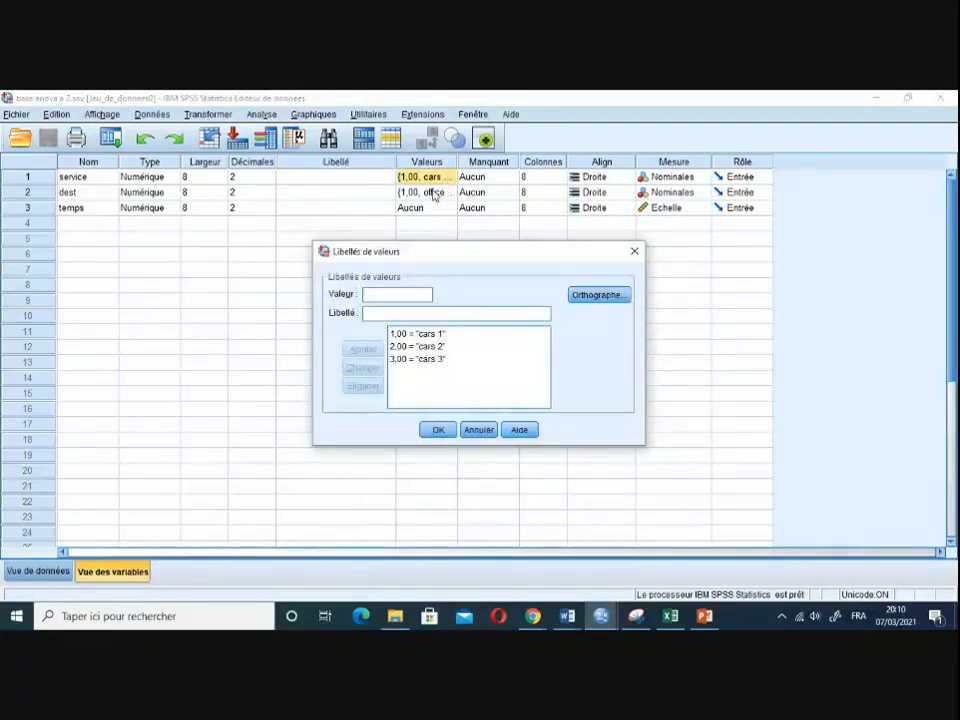
left_click(424, 334)
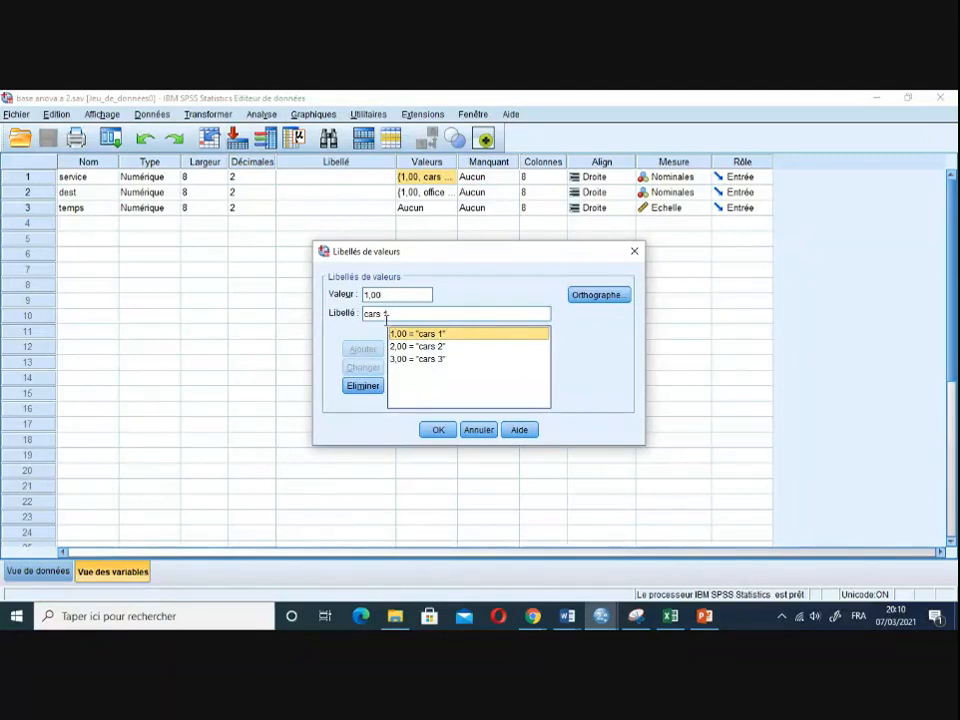
left_click(405, 346)
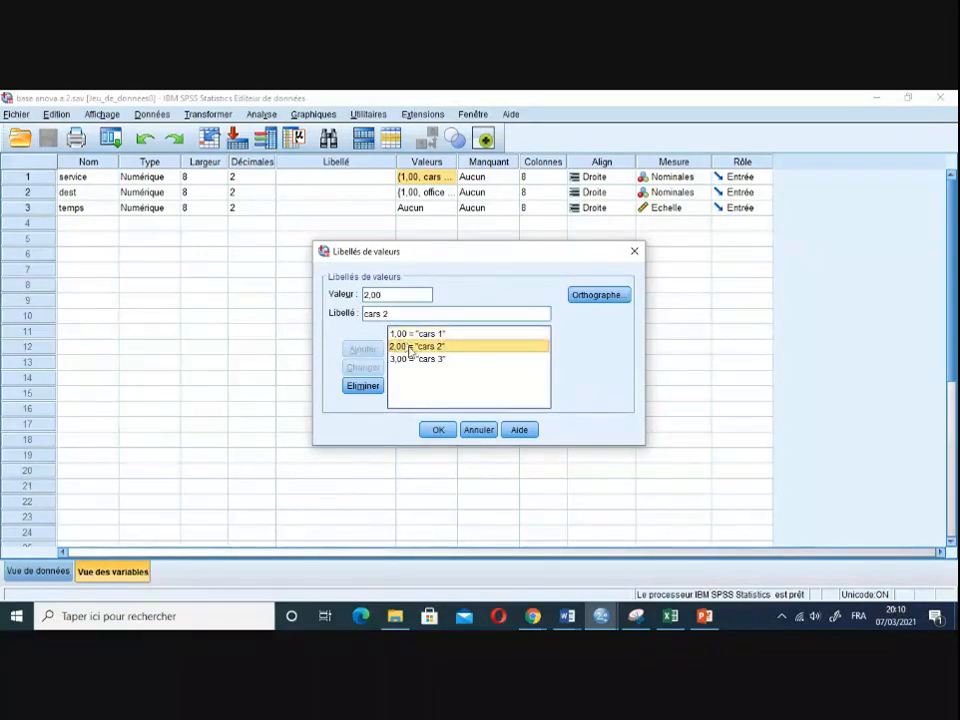
left_click(424, 362)
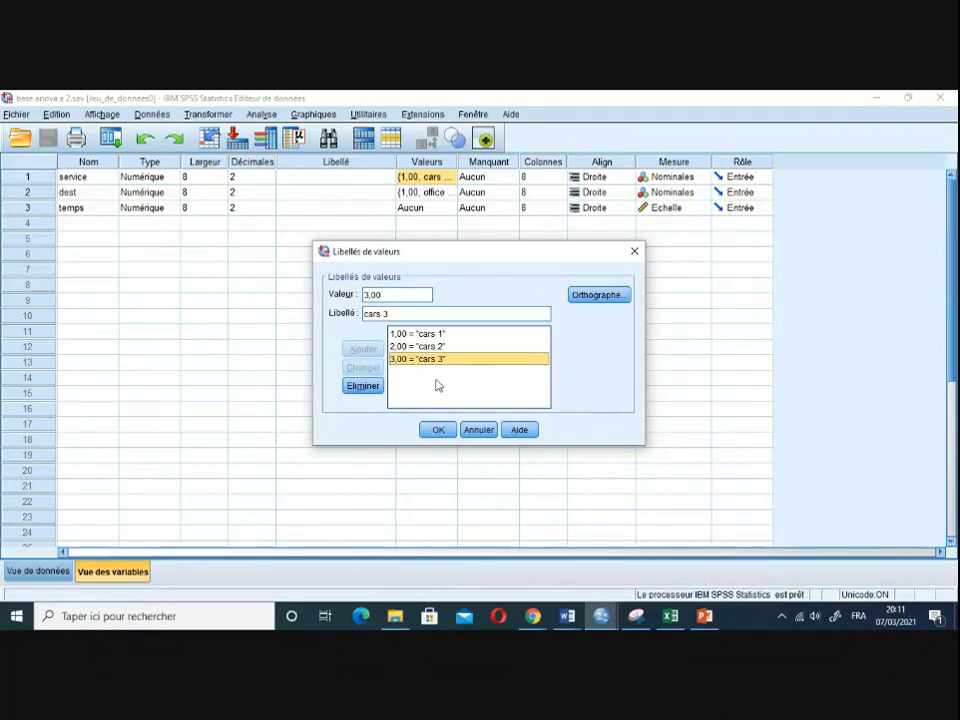
left_click(439, 430)
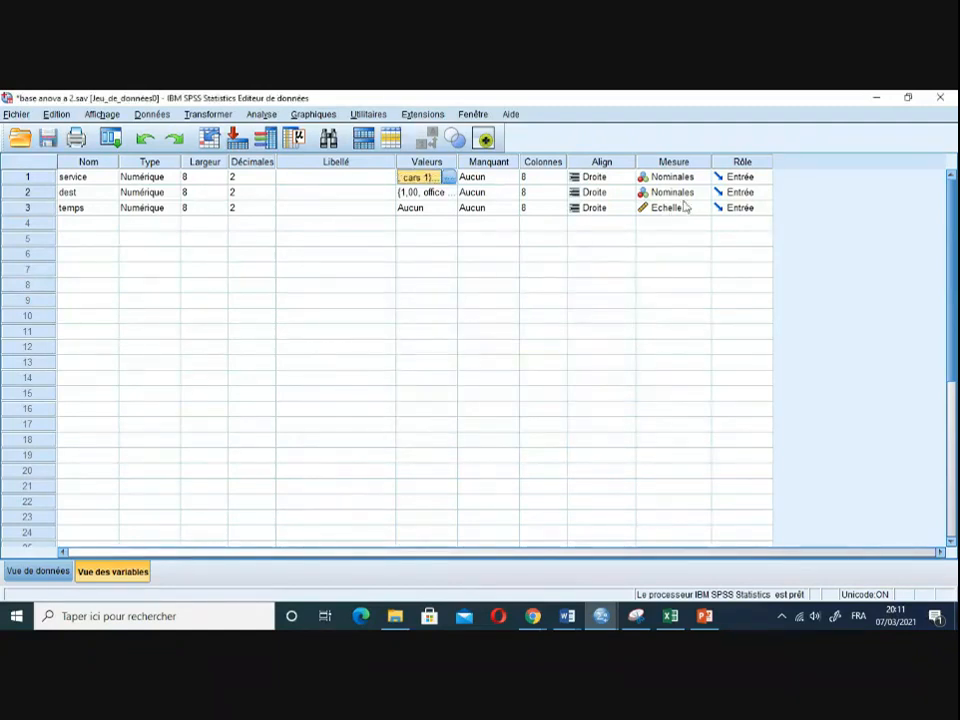
- Set the service variable's measurement level to Nominales and recheck its value labels
left_click(702, 176)
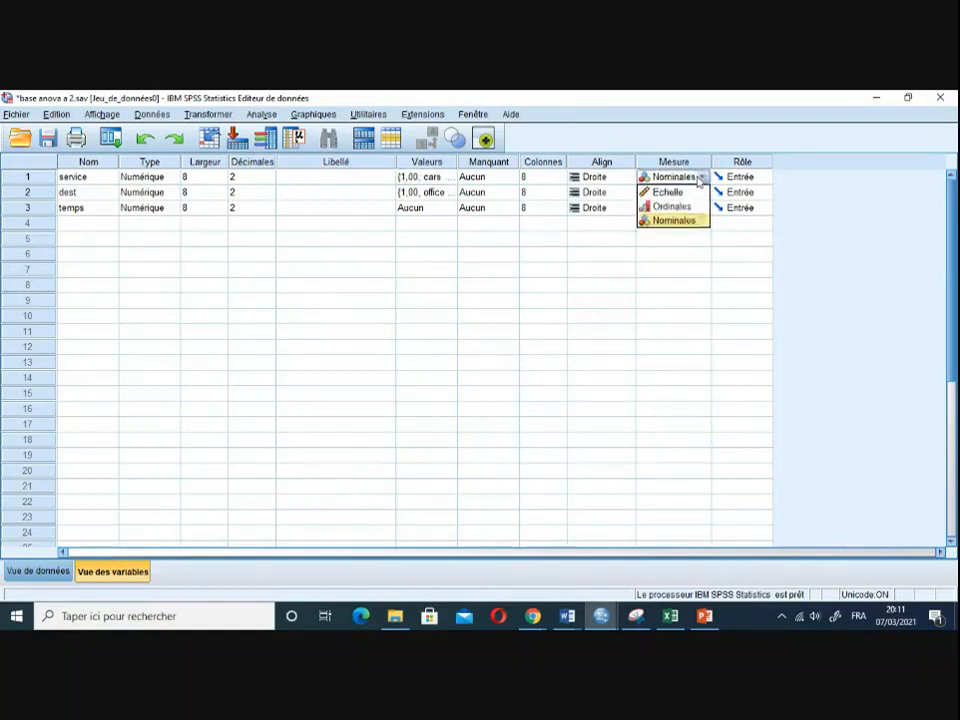
left_click(684, 220)
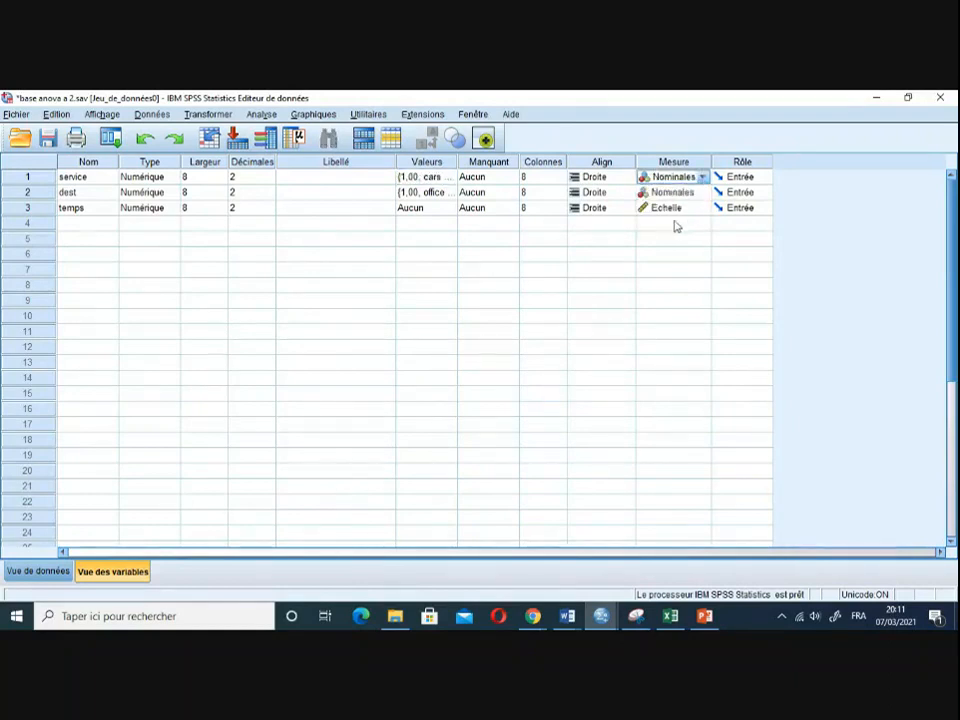
left_click(440, 181)
left_click(444, 177)
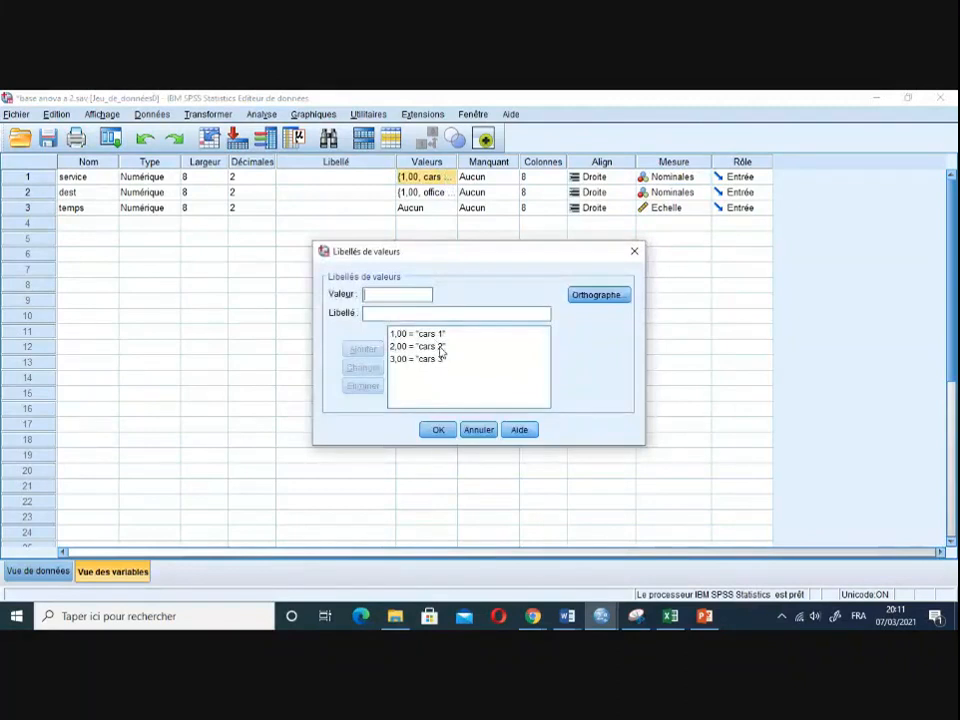
left_click(482, 432)
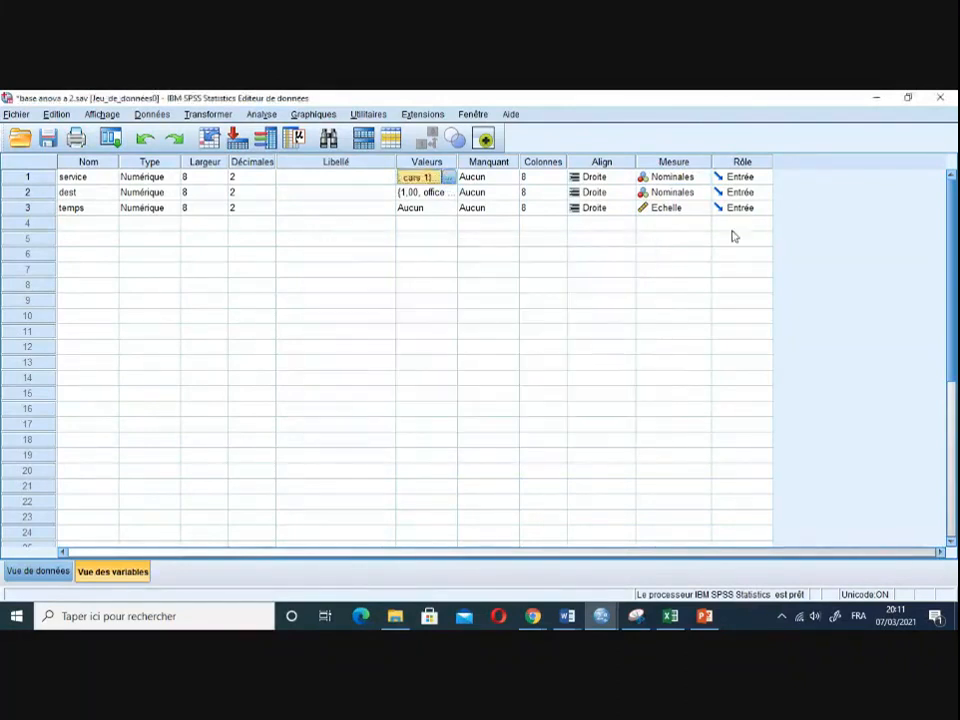
left_click(702, 177)
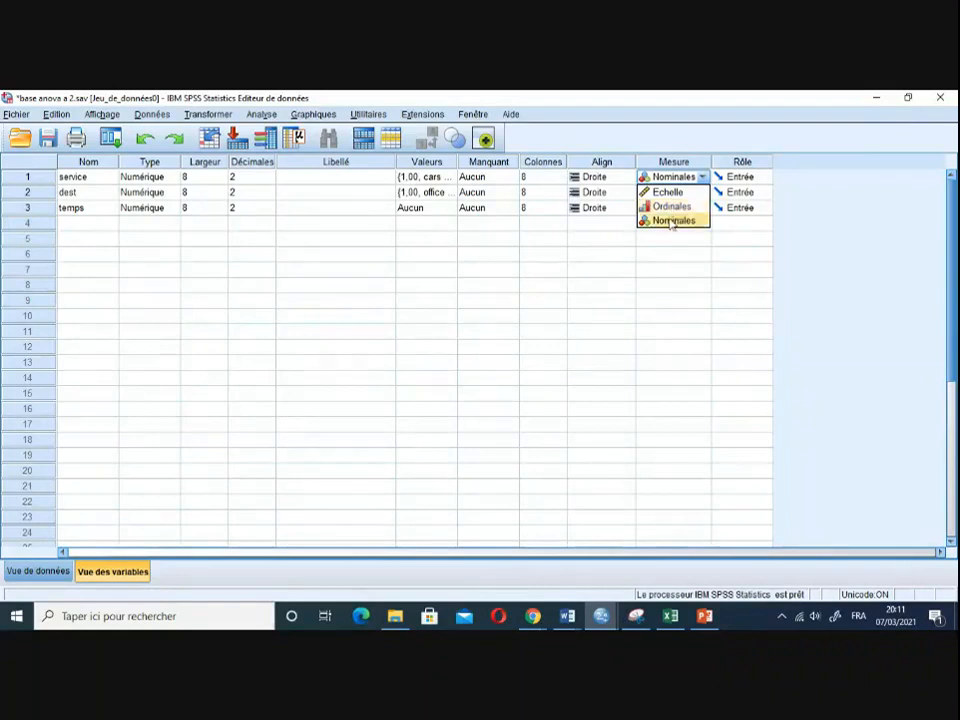
left_click(671, 220)
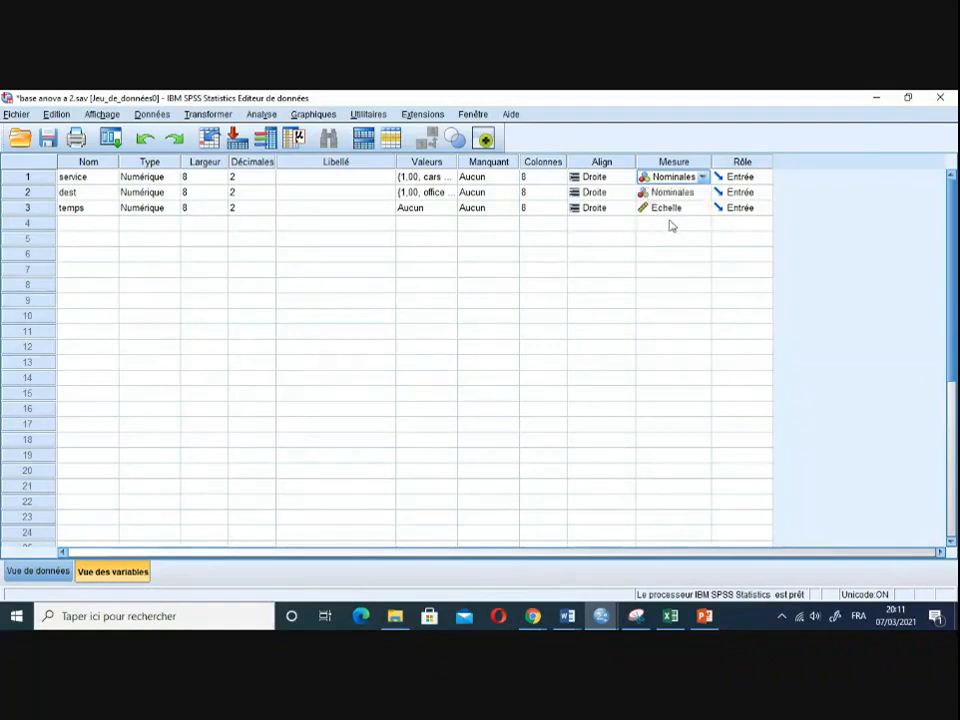
- Review the value labels of the dest variable without changing them and set its measurement level to Nominales
left_click(84, 196)
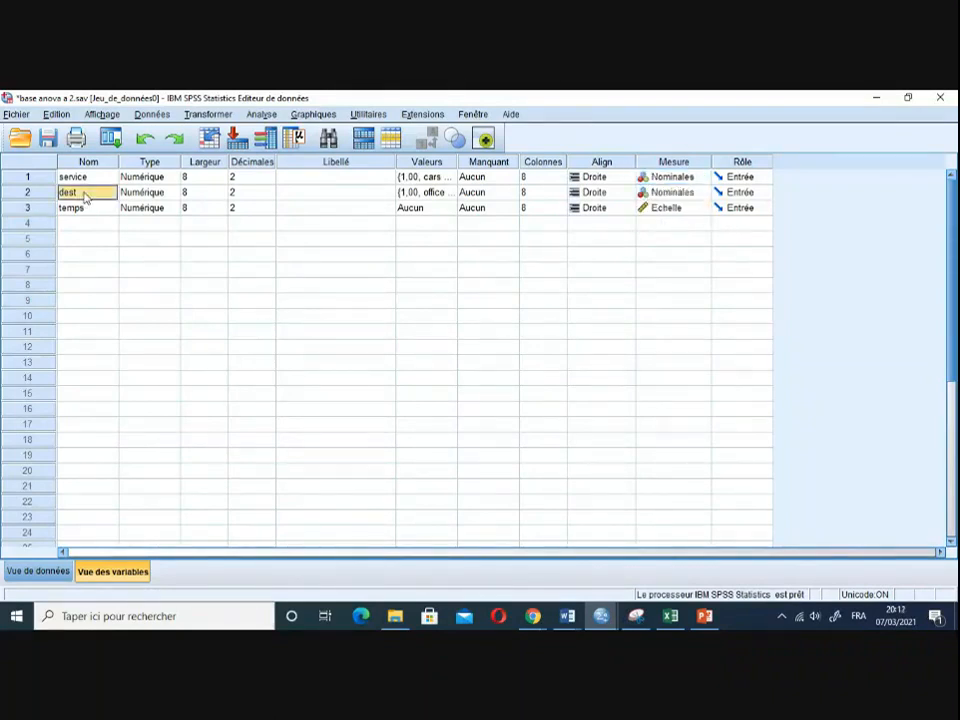
left_click(335, 197)
left_click(446, 193)
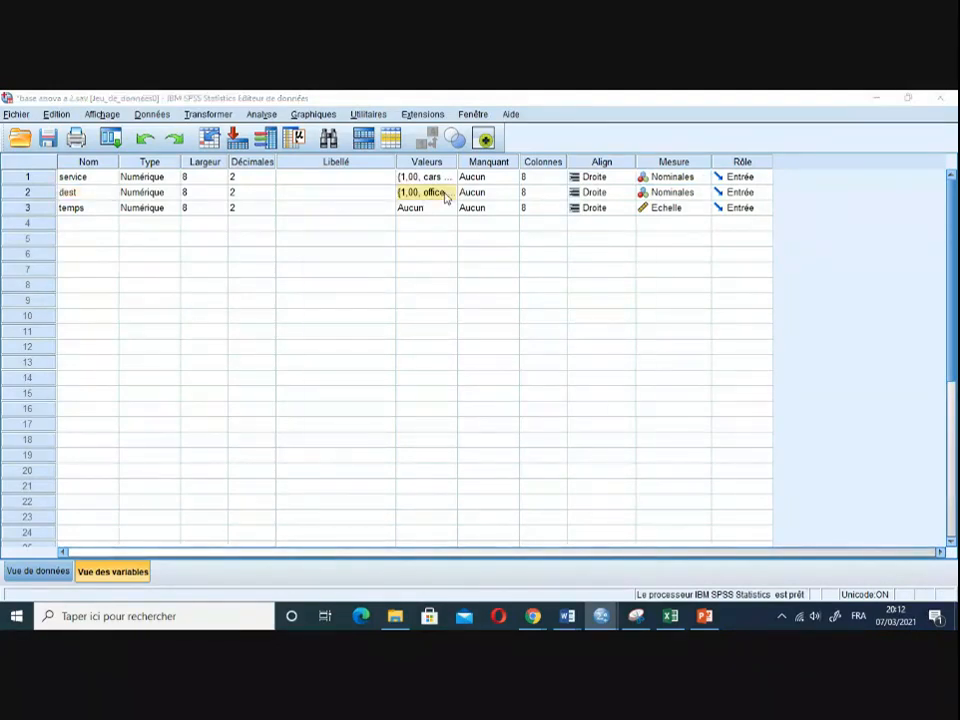
left_click(449, 193)
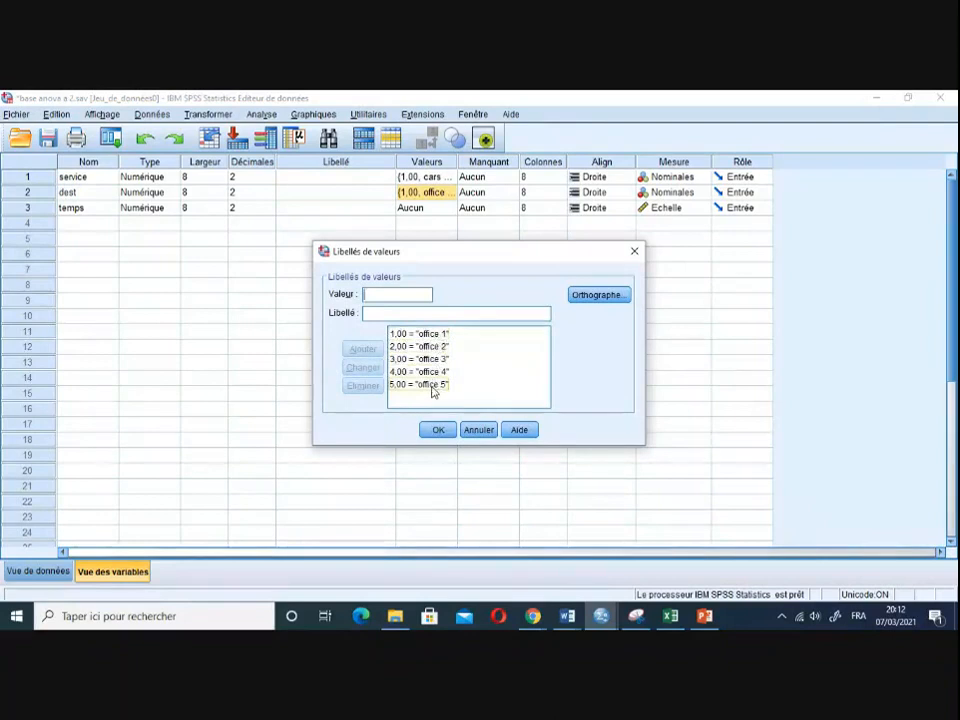
left_click(430, 336)
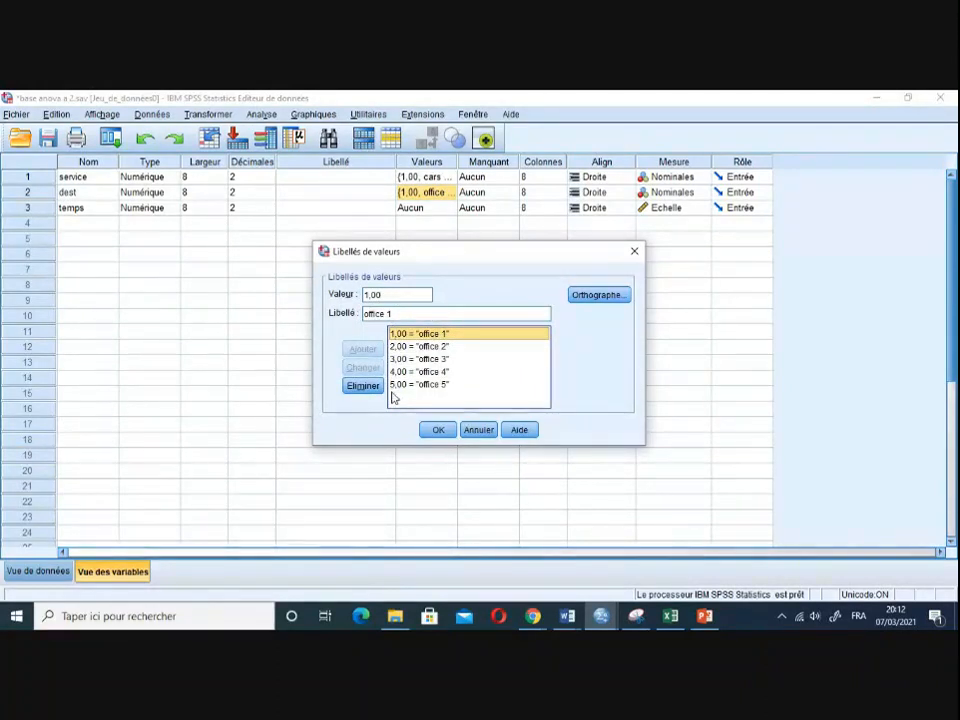
left_click(478, 432)
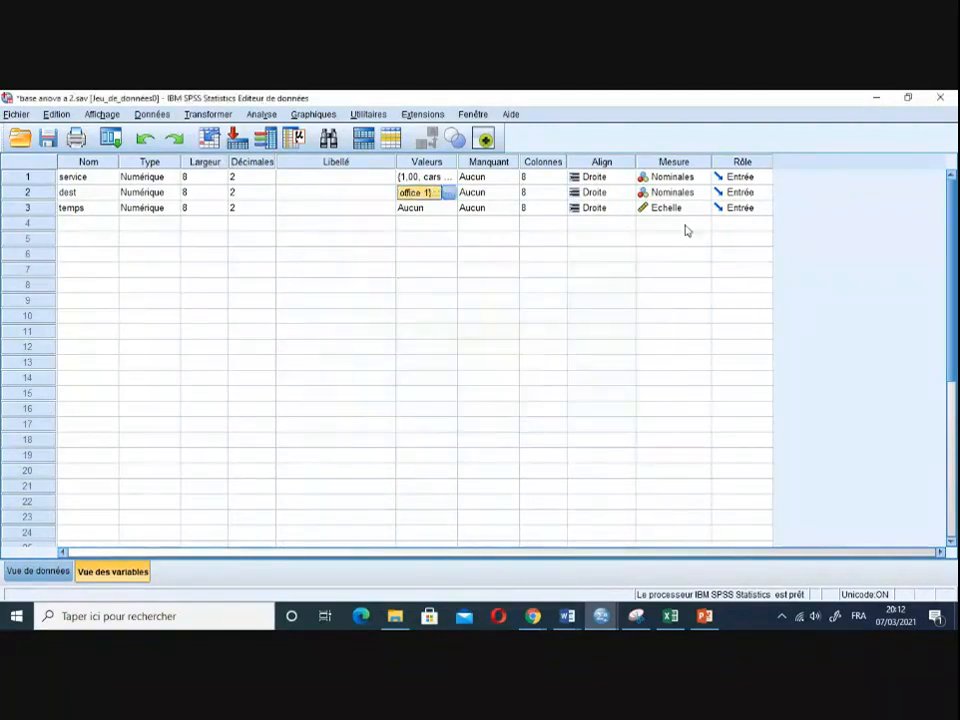
left_click(704, 193)
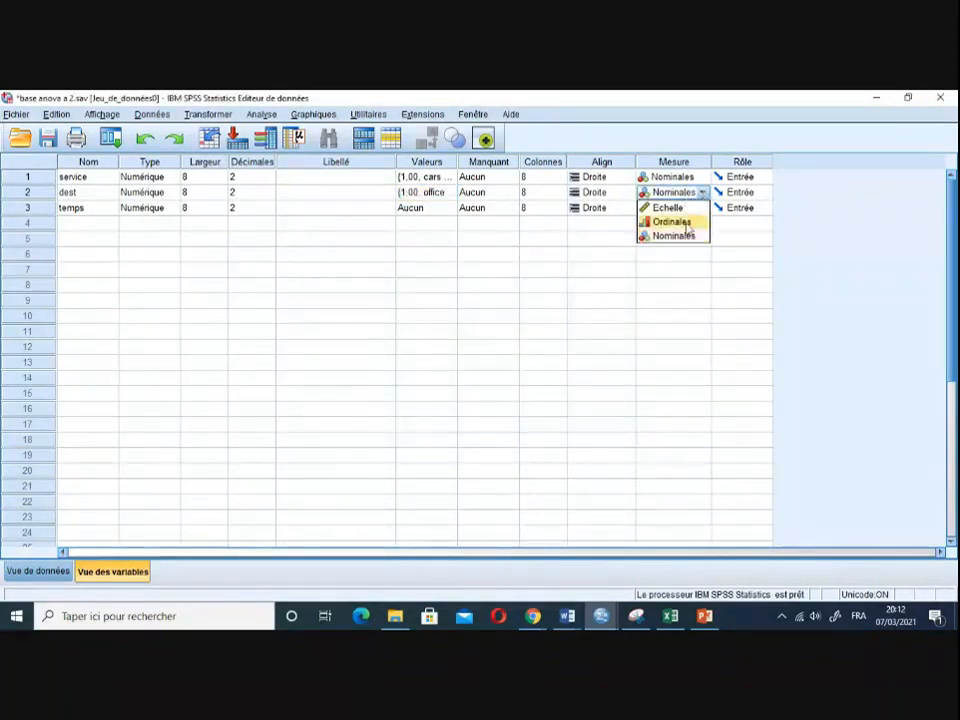
left_click(683, 237)
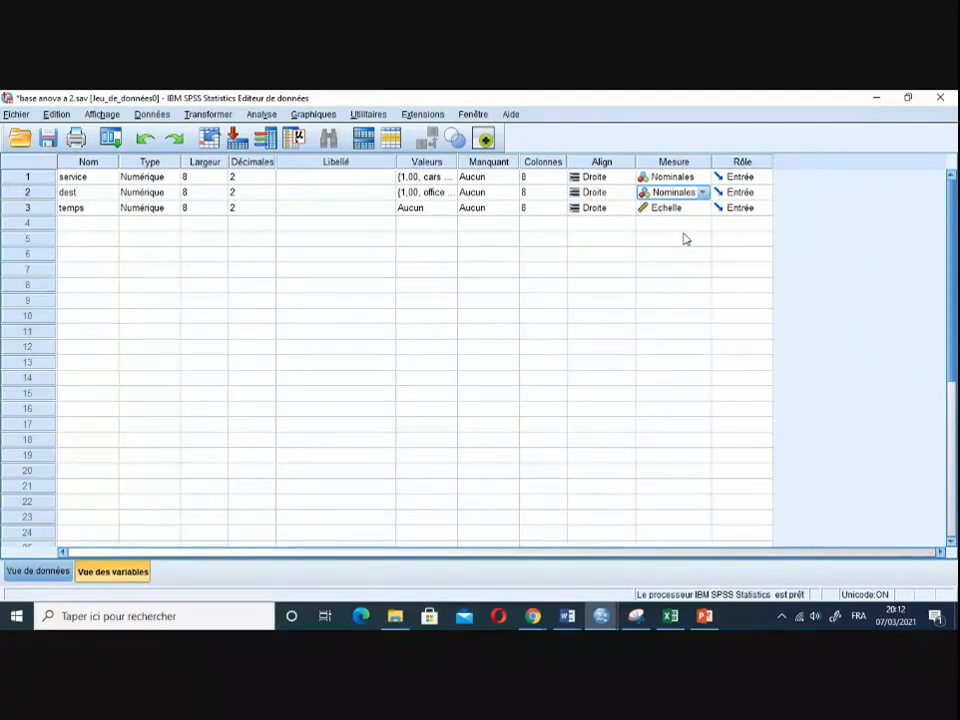
- Examine the roles of the temps, service and dest variables, including the Valeurs and Libellé settings of temps
left_click(91, 212)
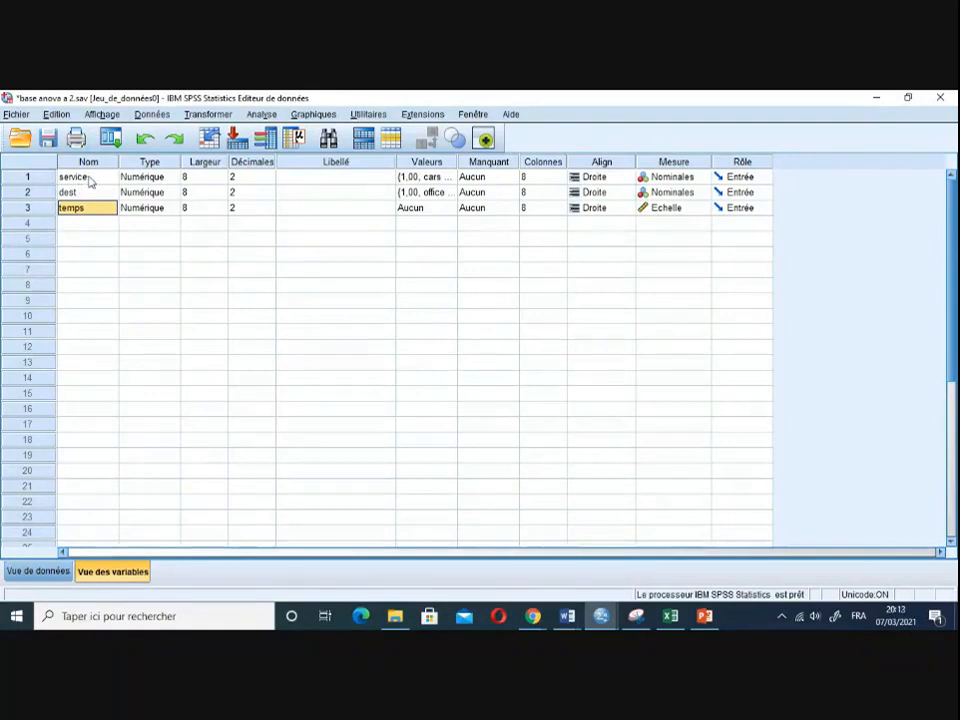
left_click(80, 177)
left_click(79, 195)
left_click(79, 212)
left_click(74, 192)
left_click(77, 178)
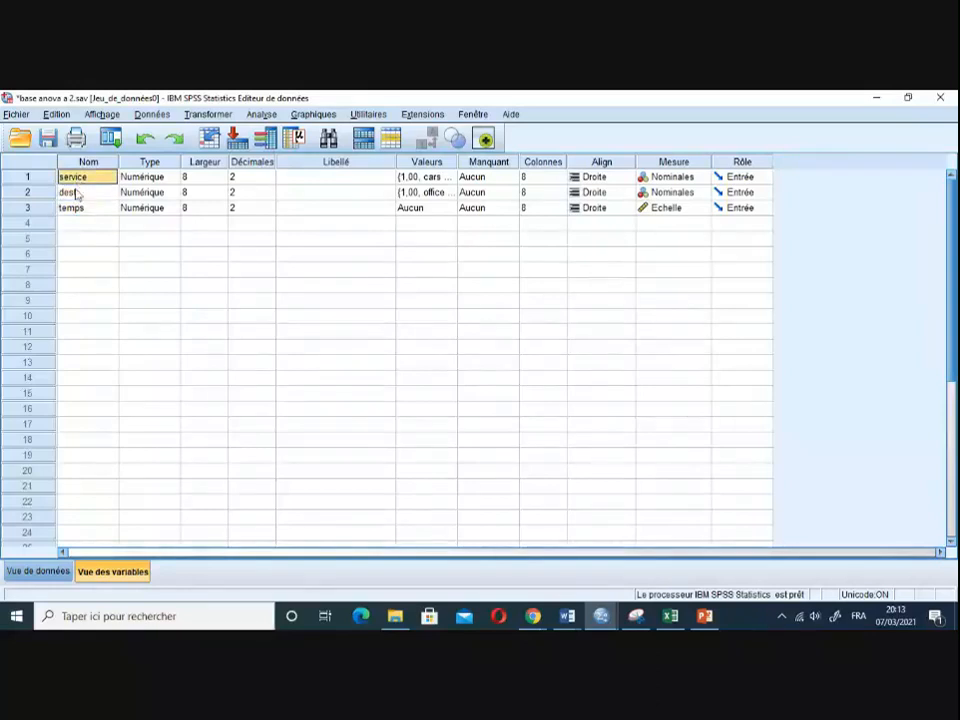
left_click(75, 190)
left_click(74, 181)
left_click(73, 190)
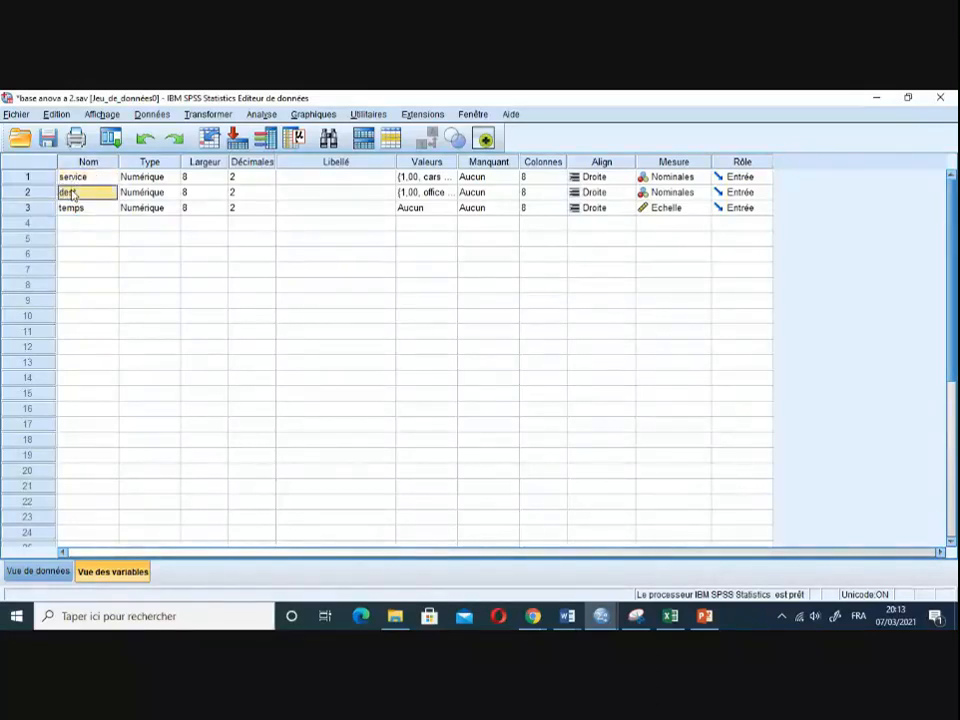
left_click(73, 181)
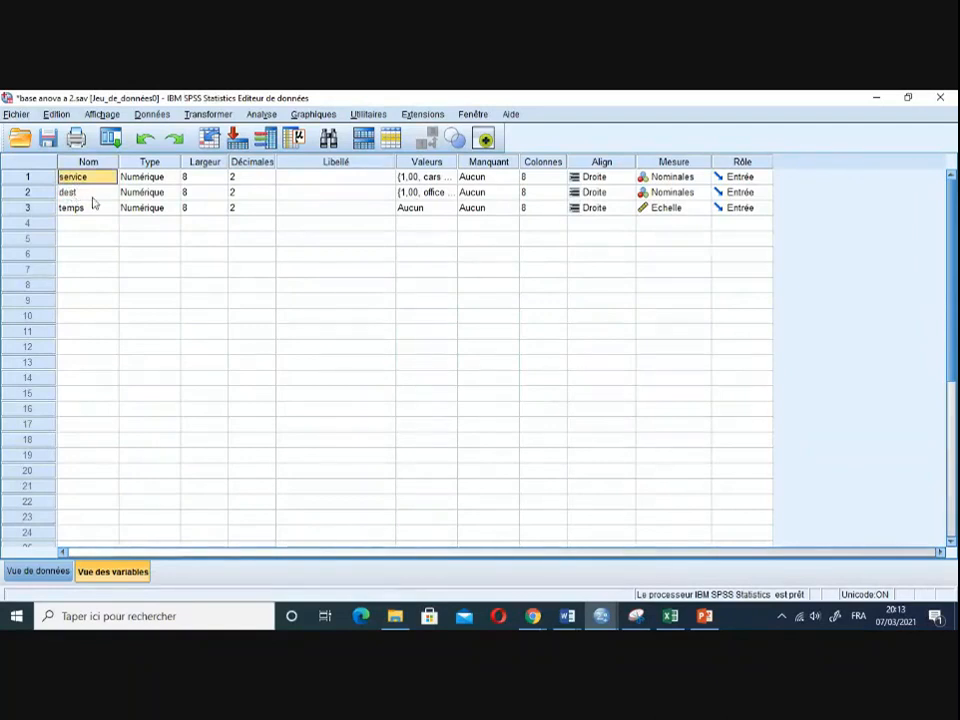
left_click(436, 209)
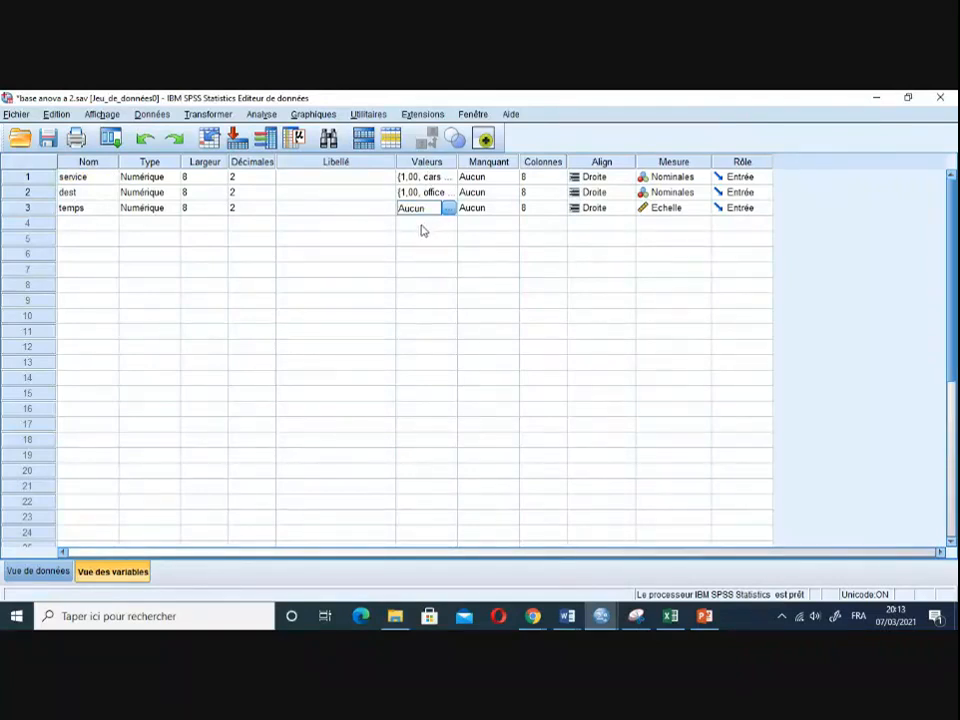
left_click(310, 208)
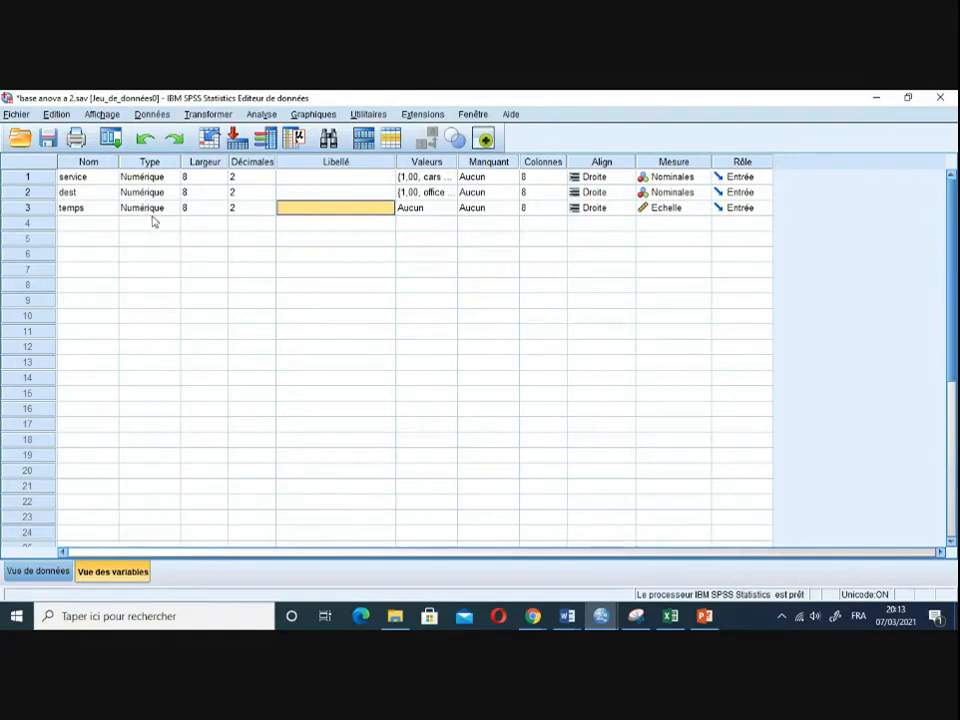
- Review the variable type options for the service factor and keep Numérique as its type
left_click_drag(80, 180, 84, 193)
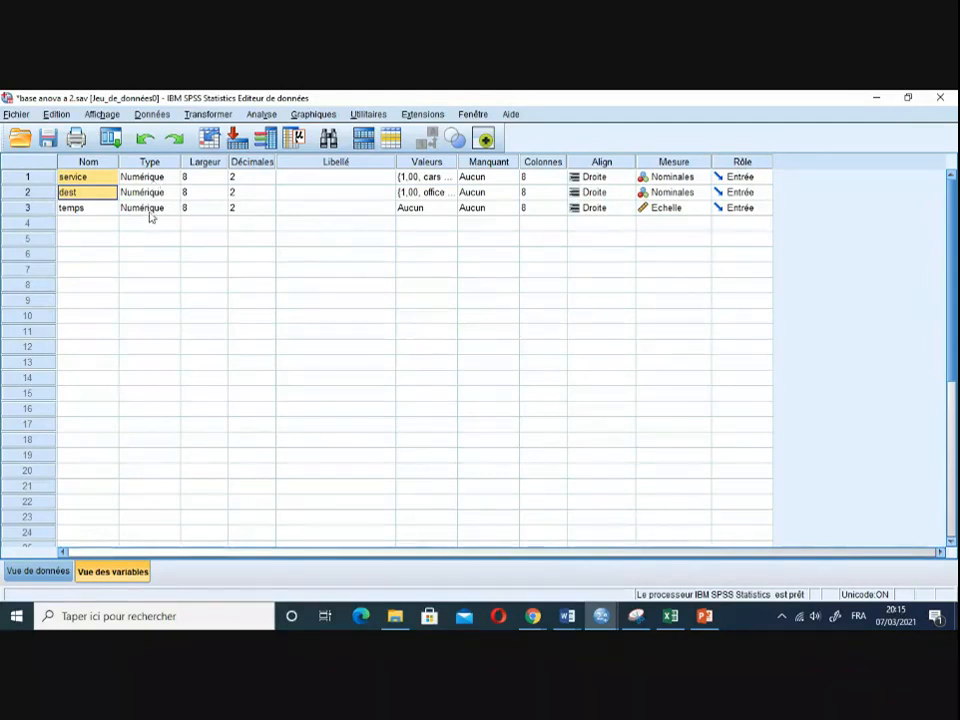
left_click(163, 178)
left_click(171, 177)
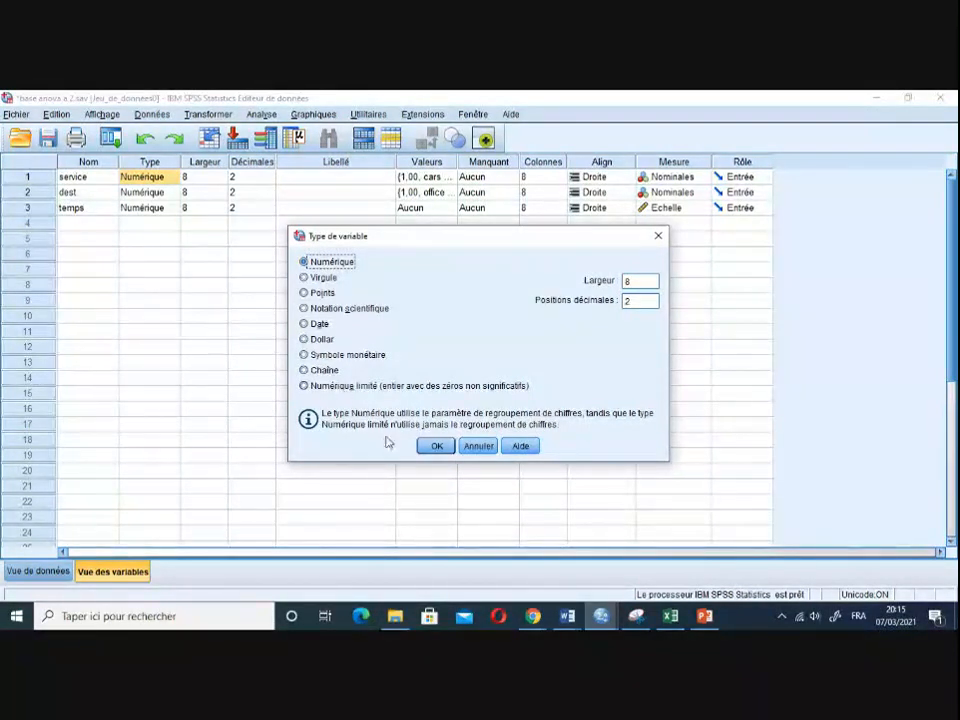
left_click(480, 446)
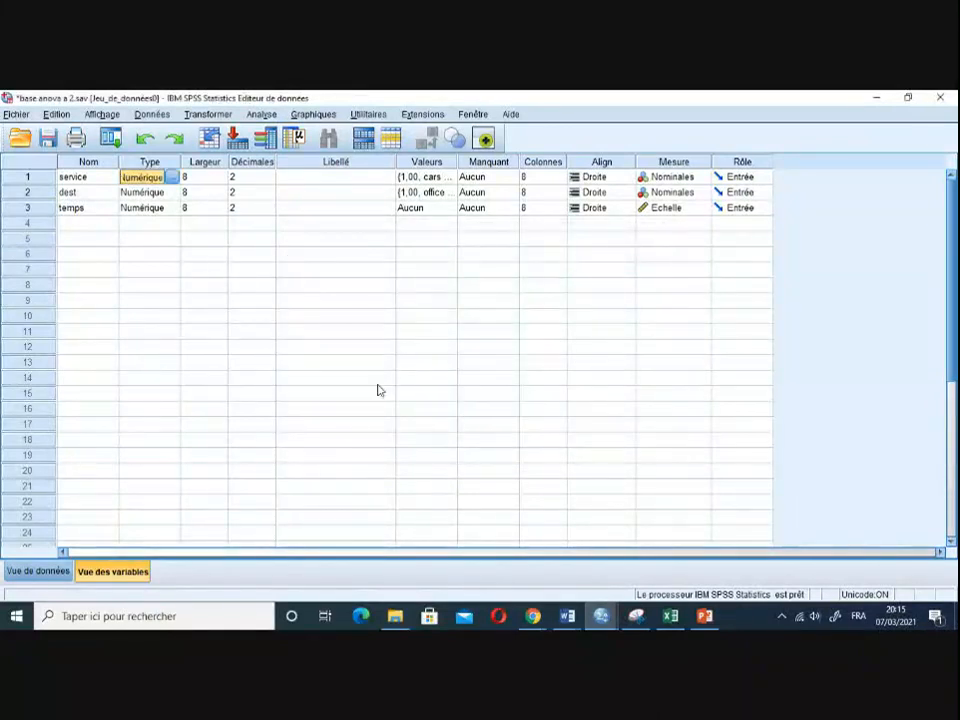
left_click(172, 177)
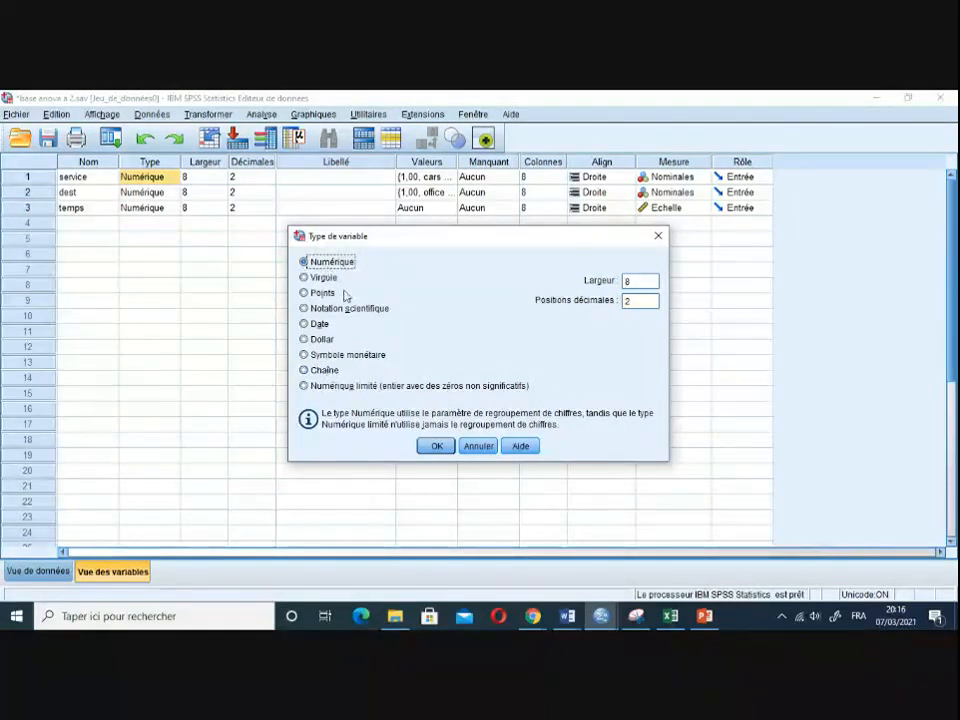
left_click(434, 447)
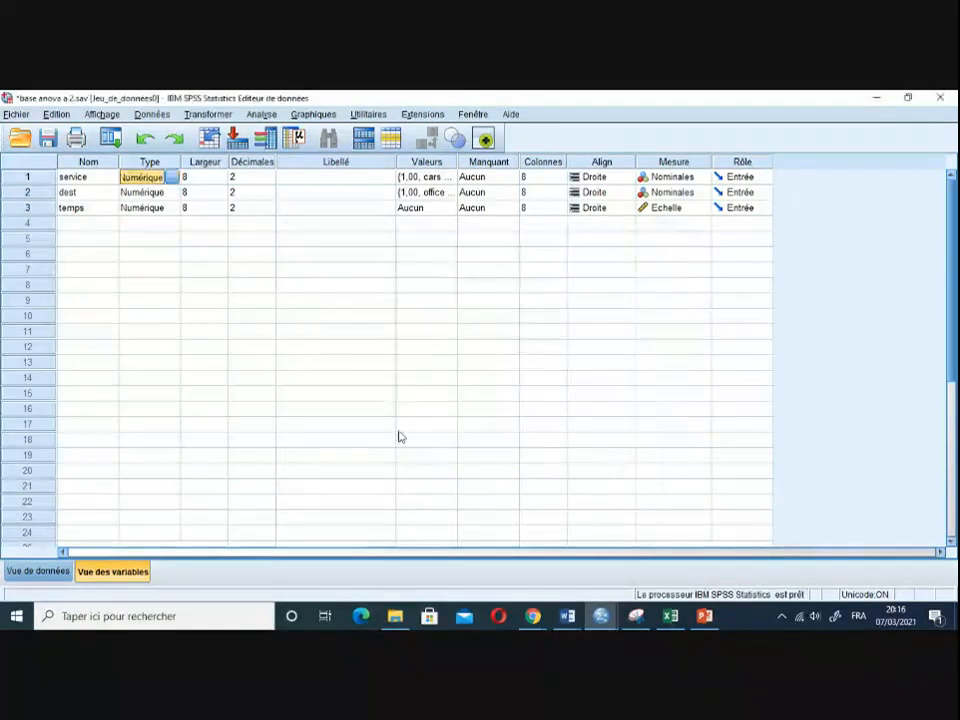
left_click(252, 287)
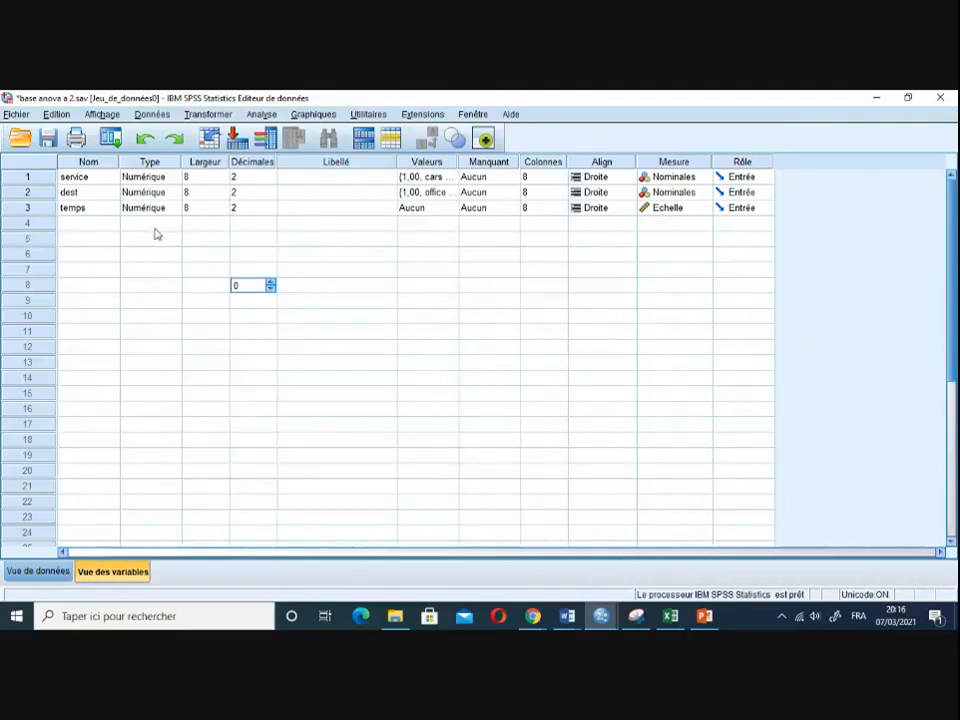
left_click(262, 114)
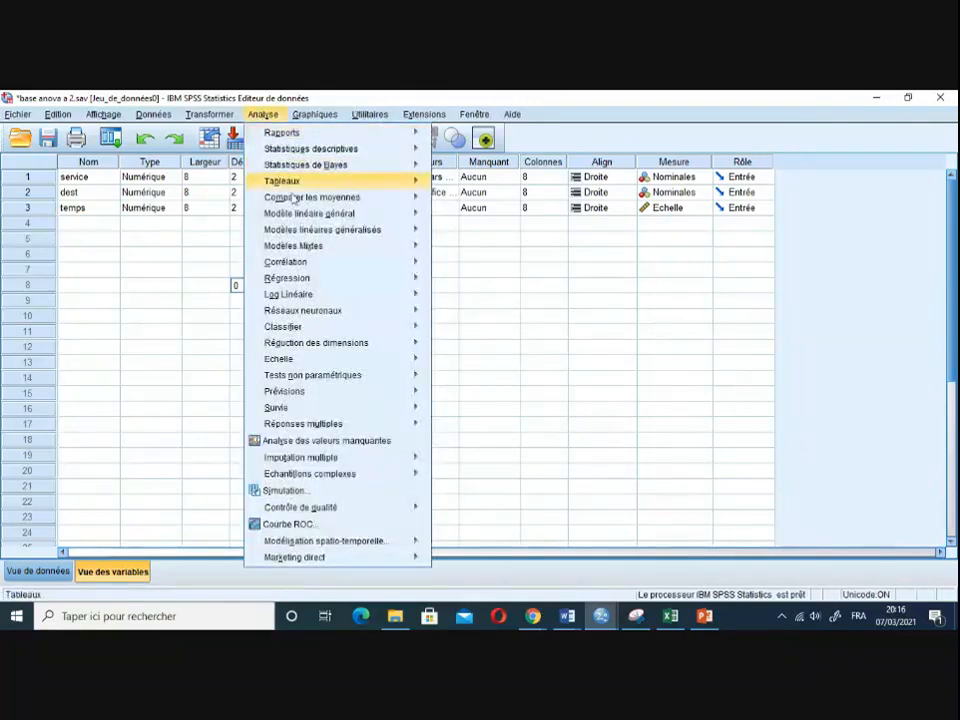
mouse_move(311, 236)
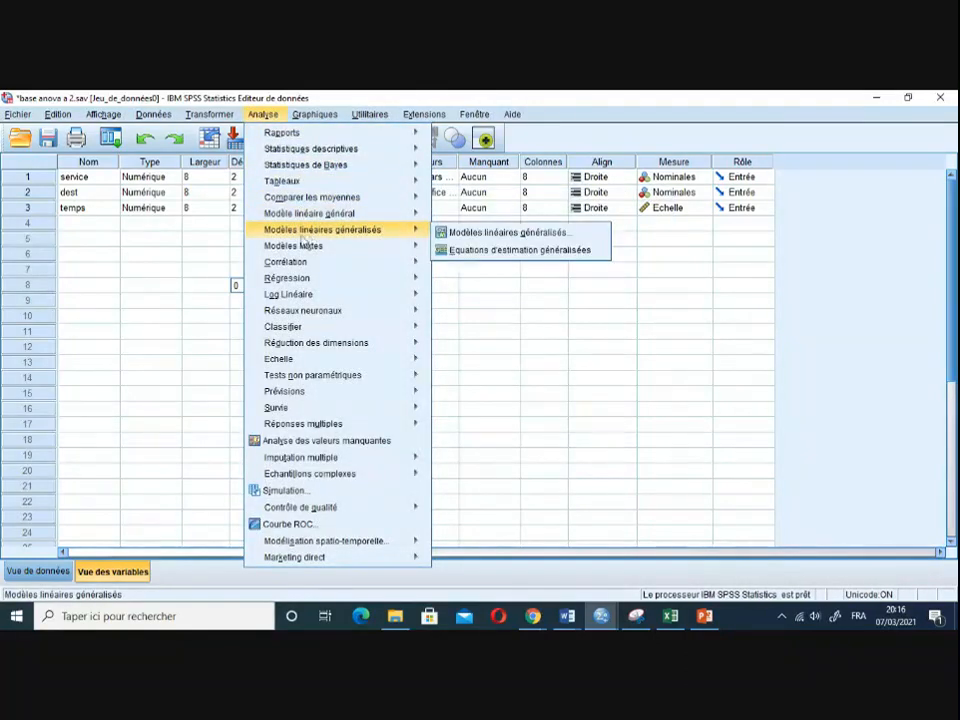
mouse_move(419, 271)
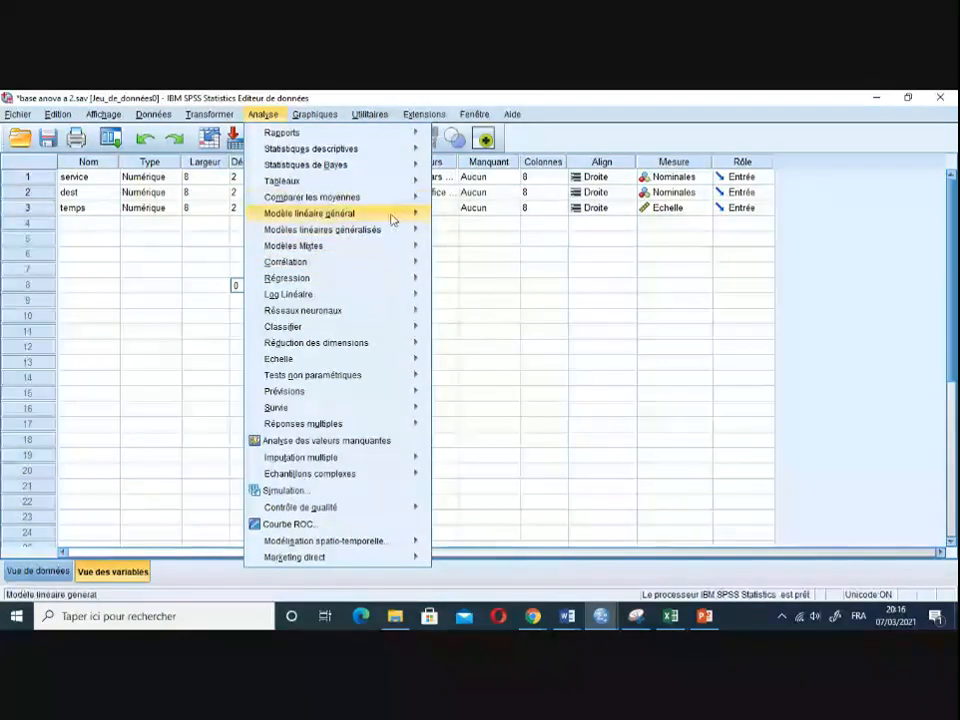
mouse_move(380, 203)
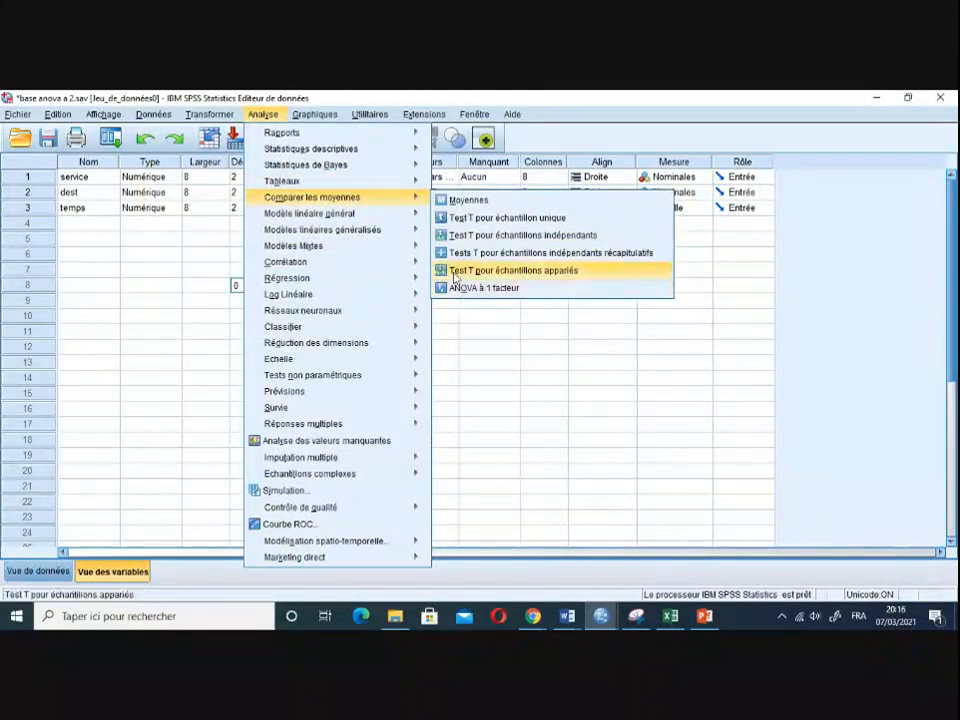
mouse_move(409, 151)
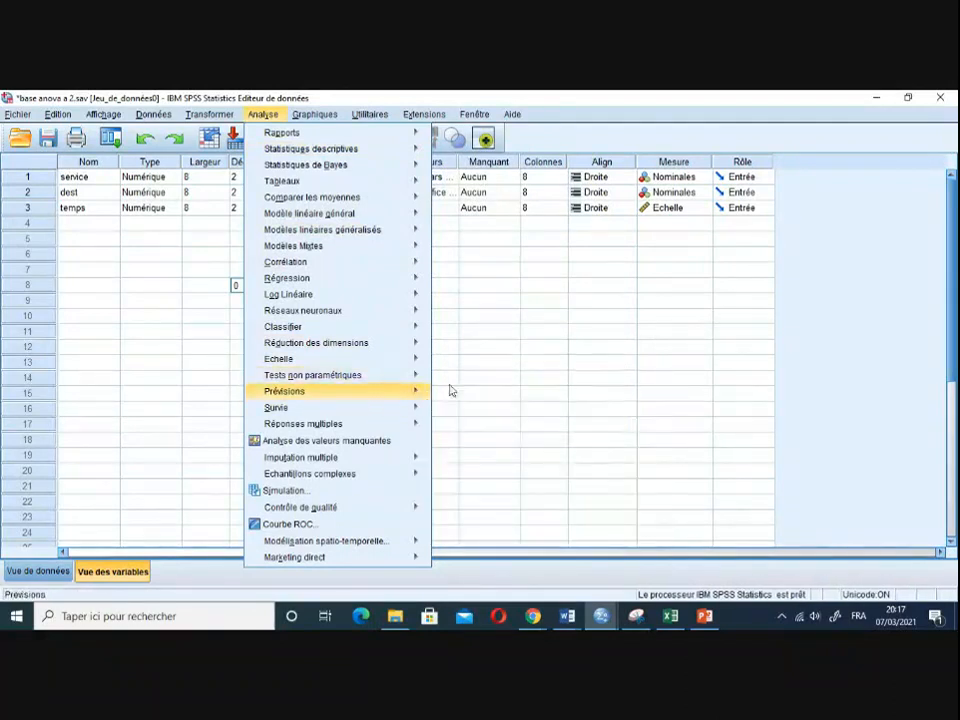
mouse_move(420, 376)
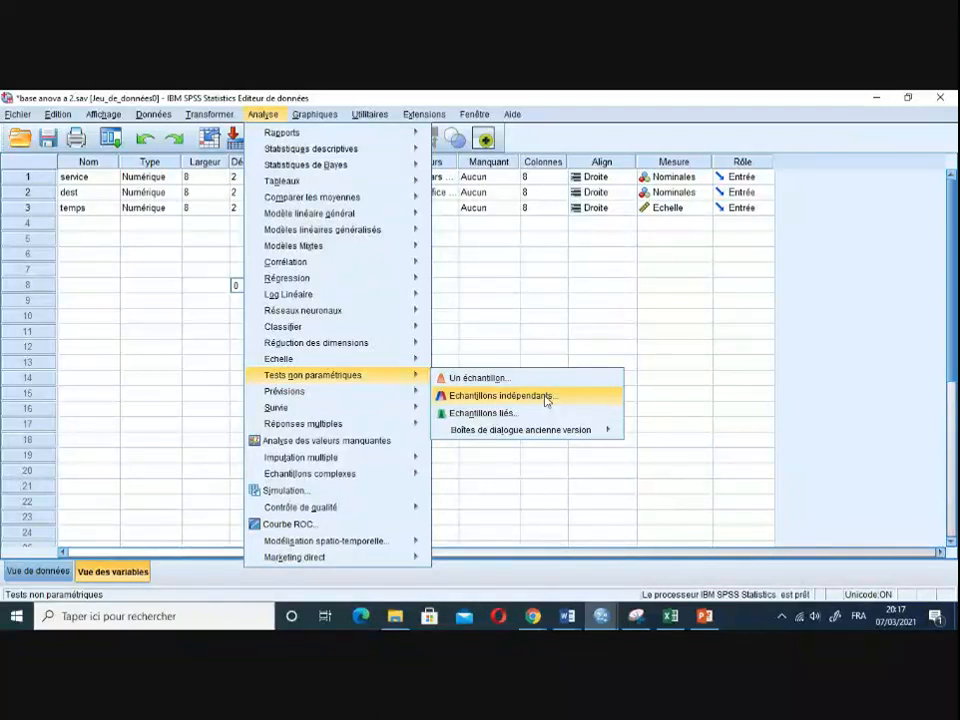
left_click(548, 306)
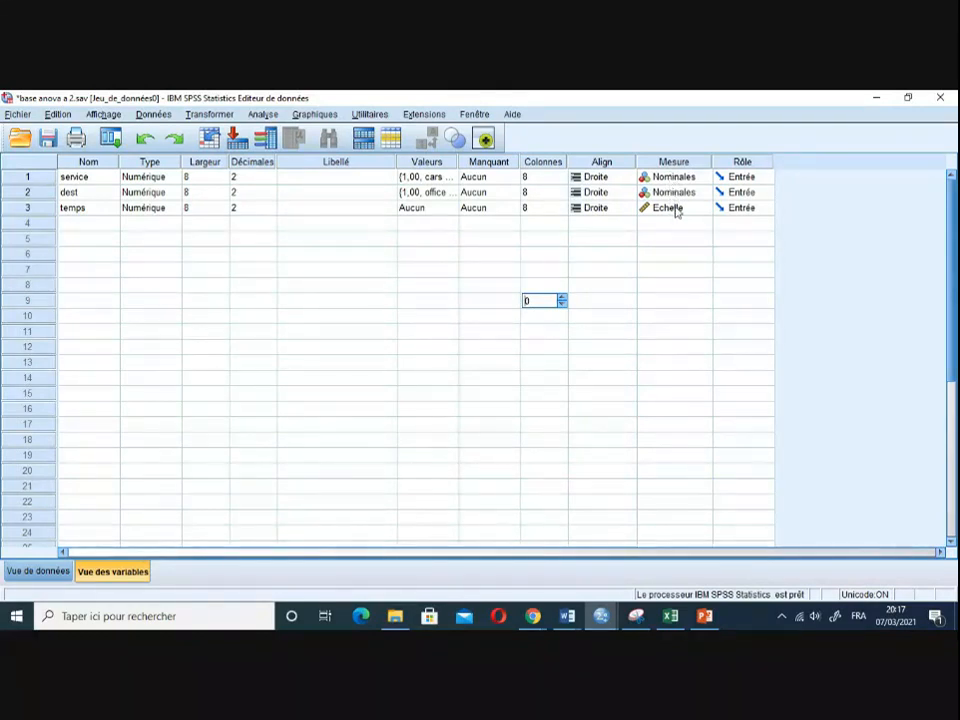
- Compare the measurement levels of temps and dest, reviewing the options for dest and keeping Nominales
left_click(677, 211)
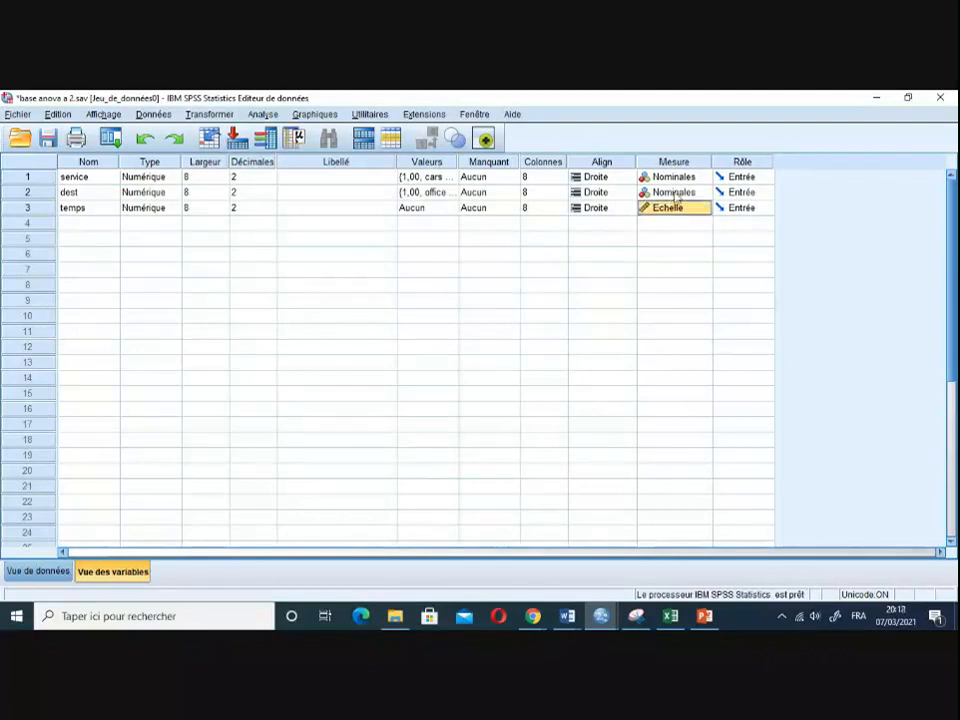
left_click(676, 194)
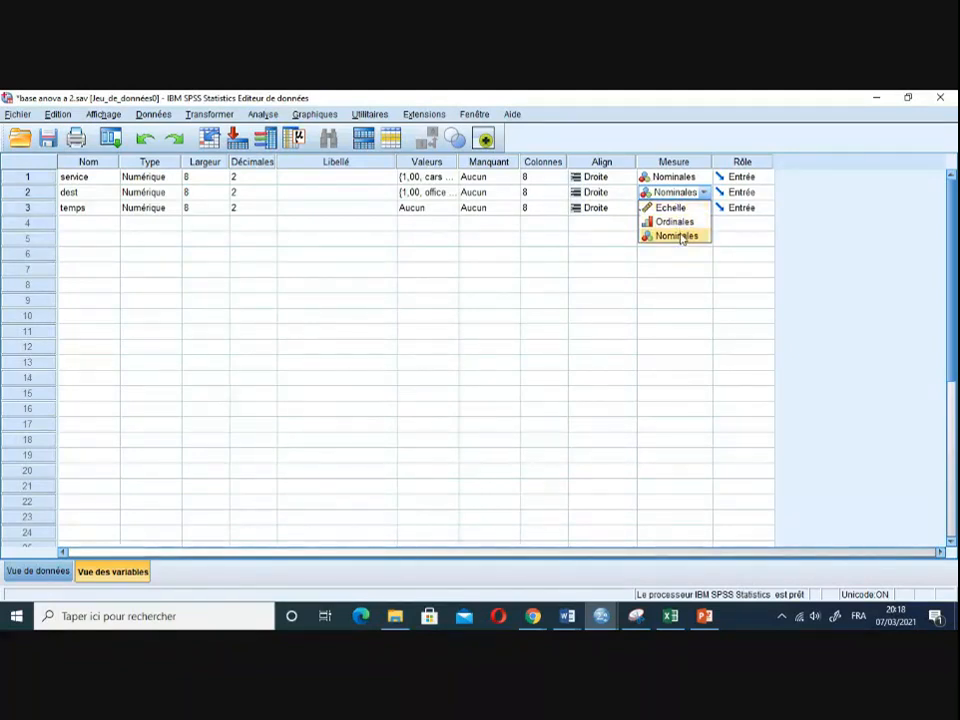
left_click(680, 236)
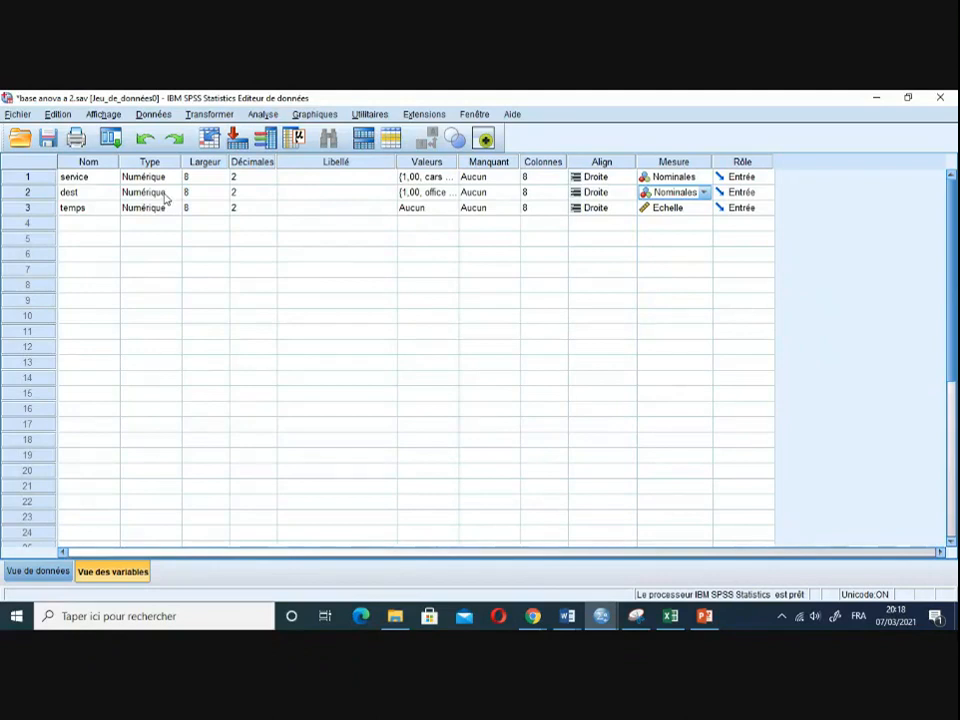
- Examine how the Fréquences analysis lists service, dest and temps, and close it without running it
left_click(270, 117)
mouse_move(410, 152)
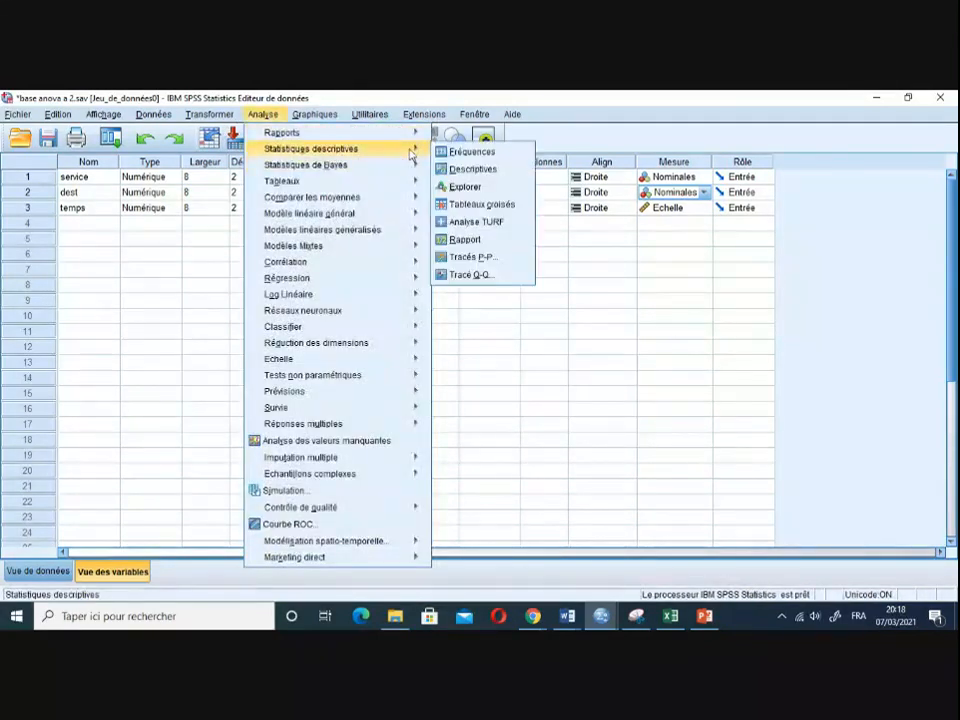
left_click(474, 151)
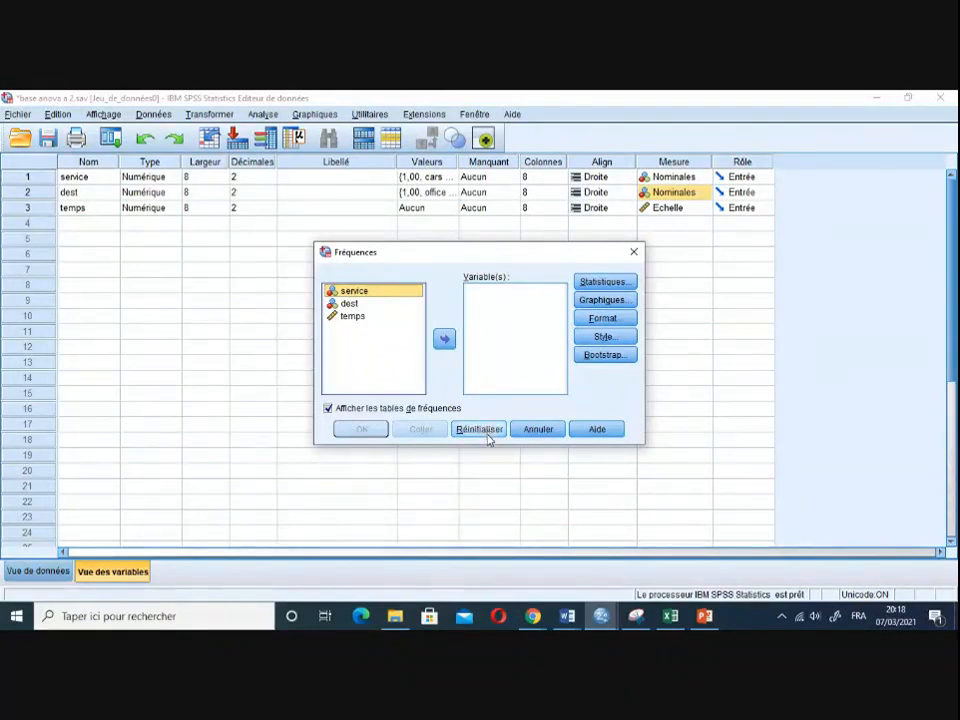
left_click(531, 432)
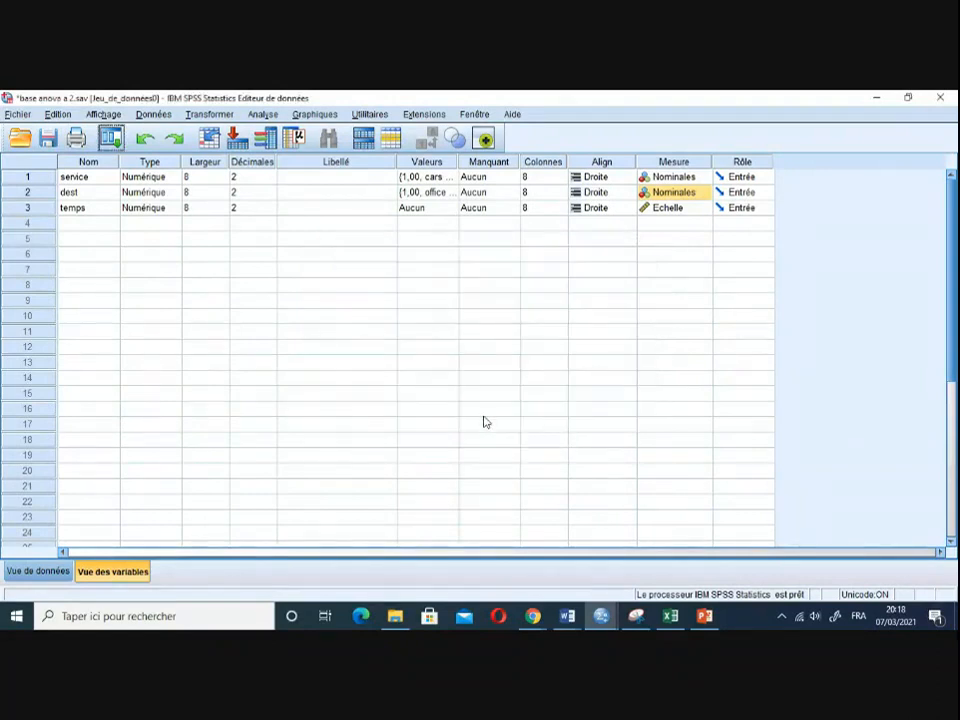
- Review the variable type options of service without changing them, and look over the temps variable
left_click(168, 178)
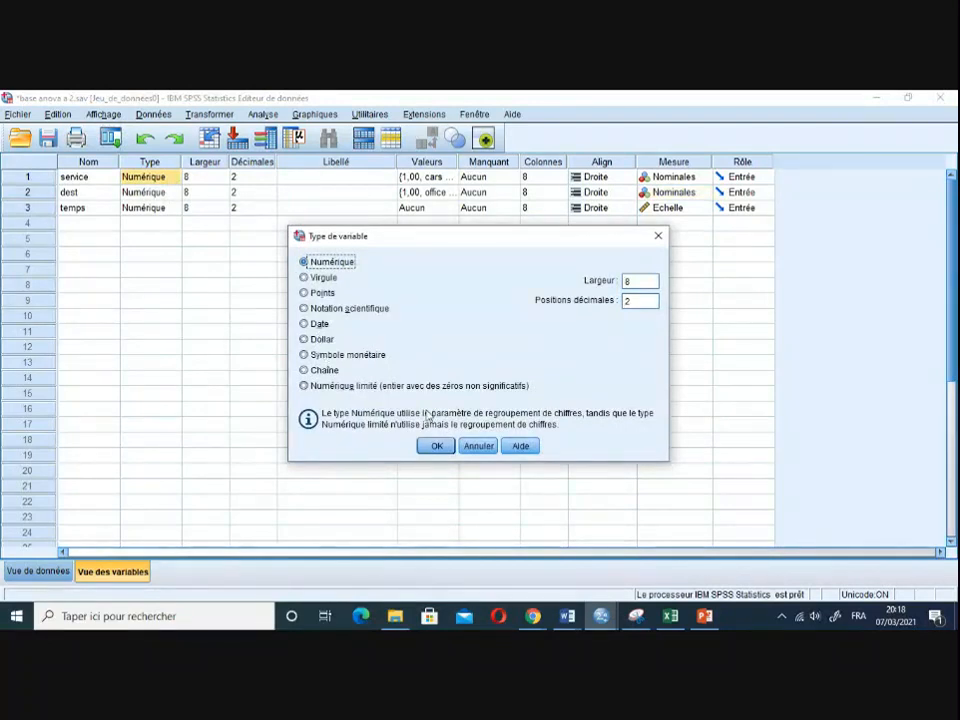
left_click(486, 449)
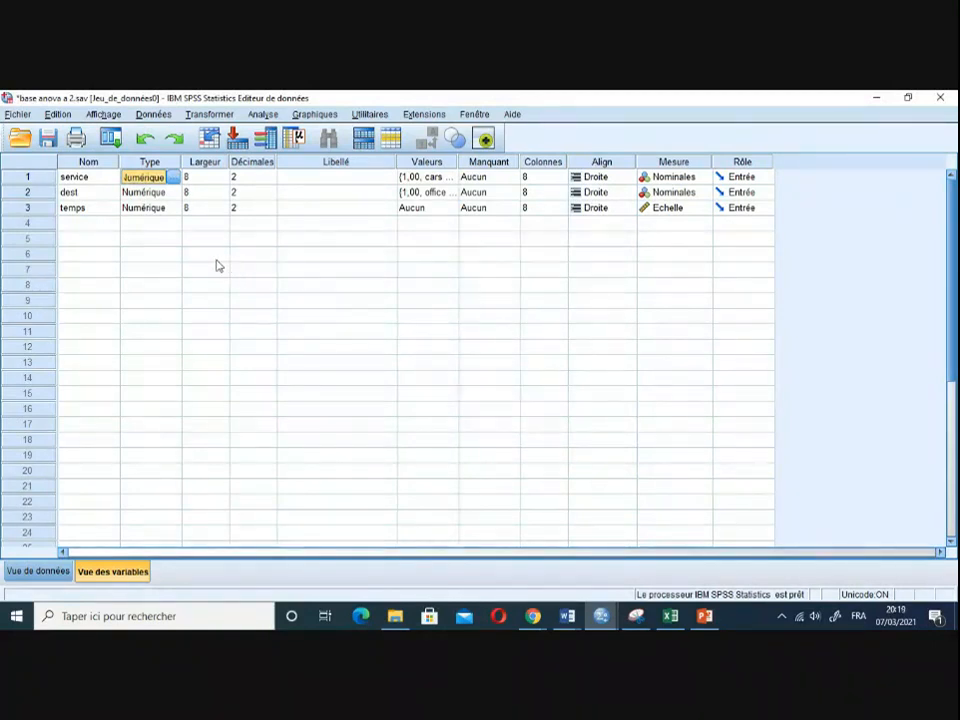
left_click(210, 269)
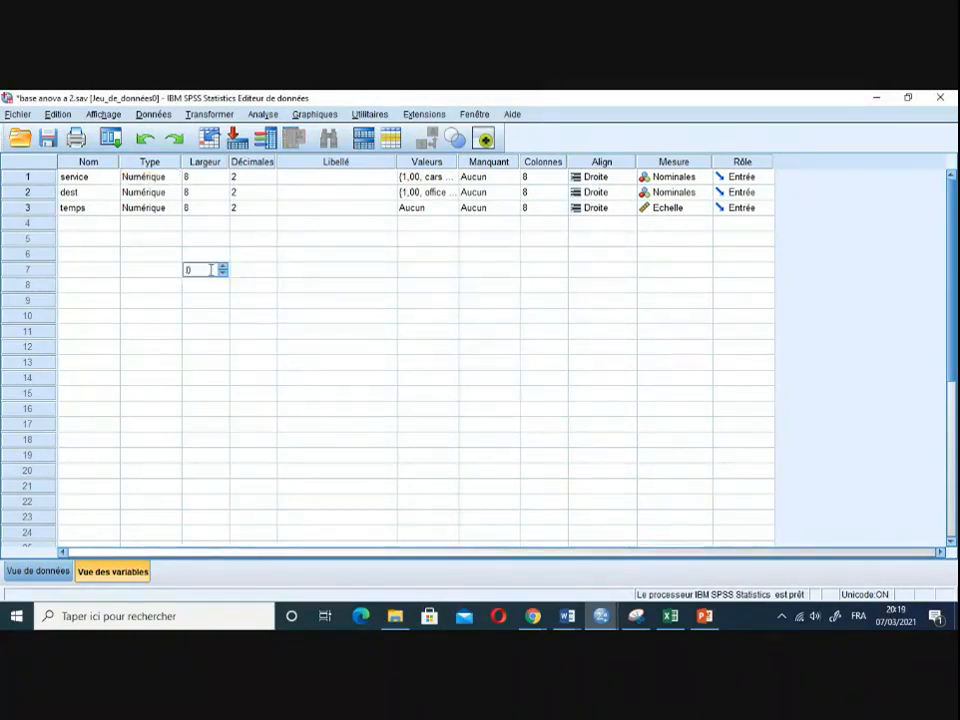
left_click(309, 272)
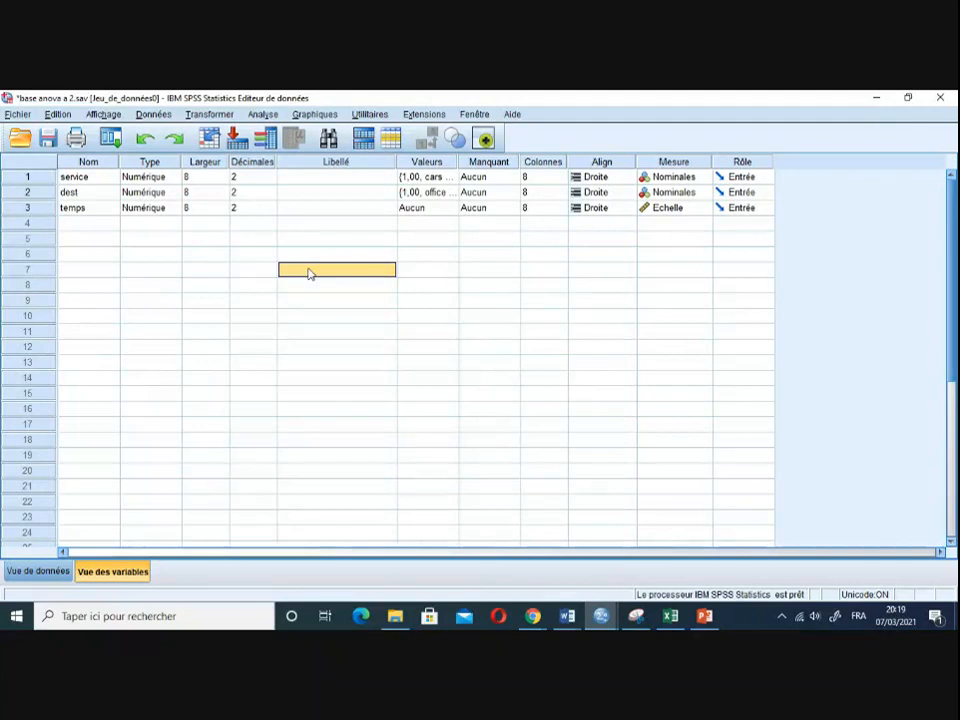
left_click(89, 210)
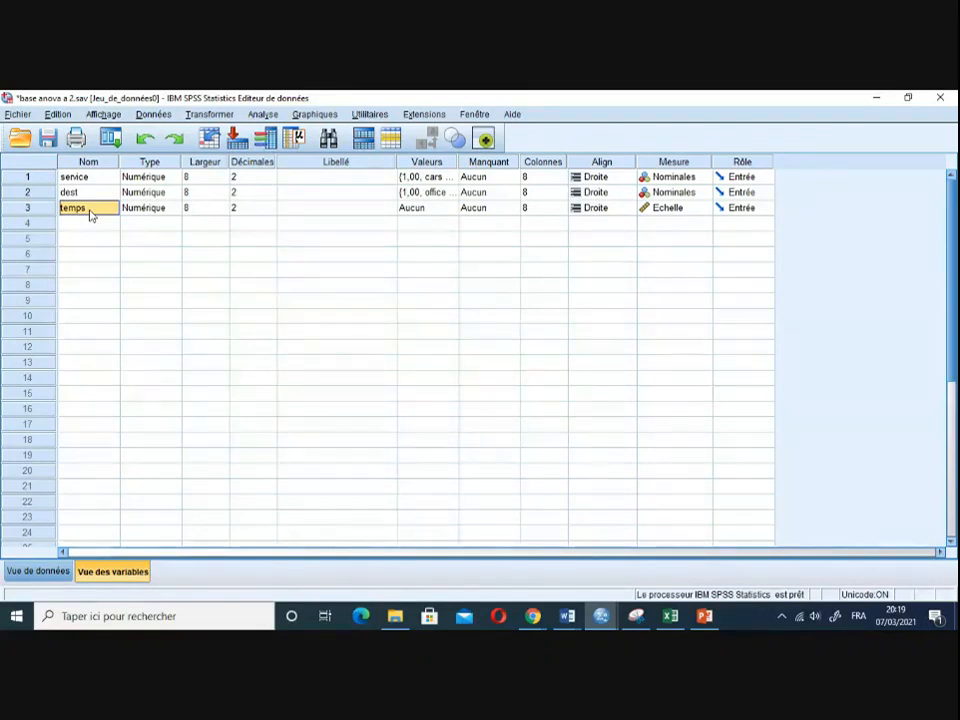
left_click(155, 268)
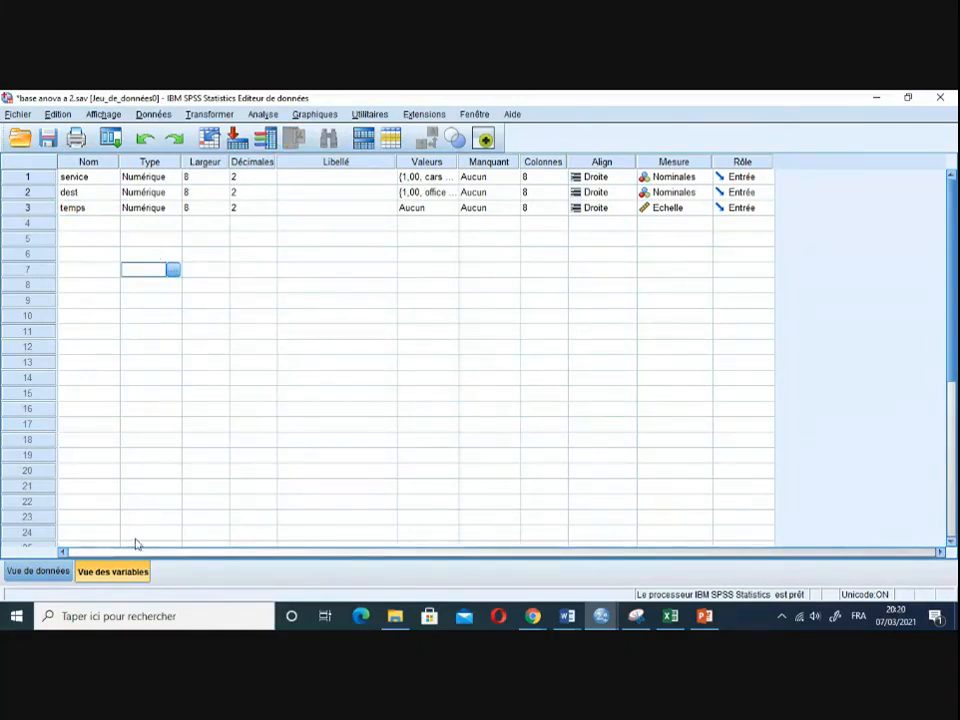
- Examine the service, dest and temps columns in the data view from the first case, selecting the temps column
left_click(41, 573)
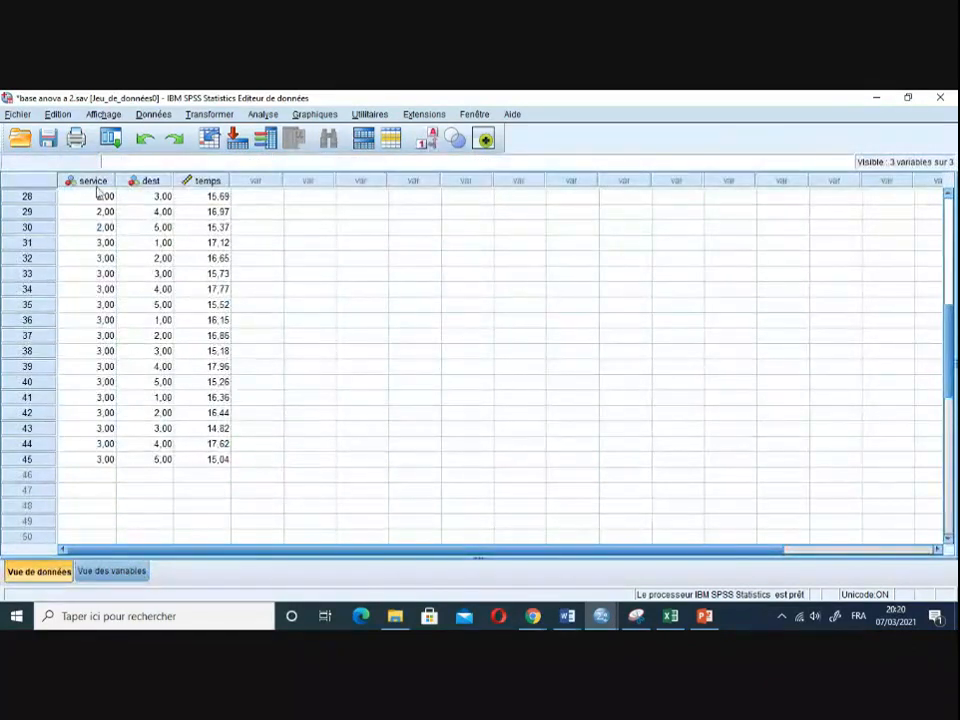
mouse_move(98, 182)
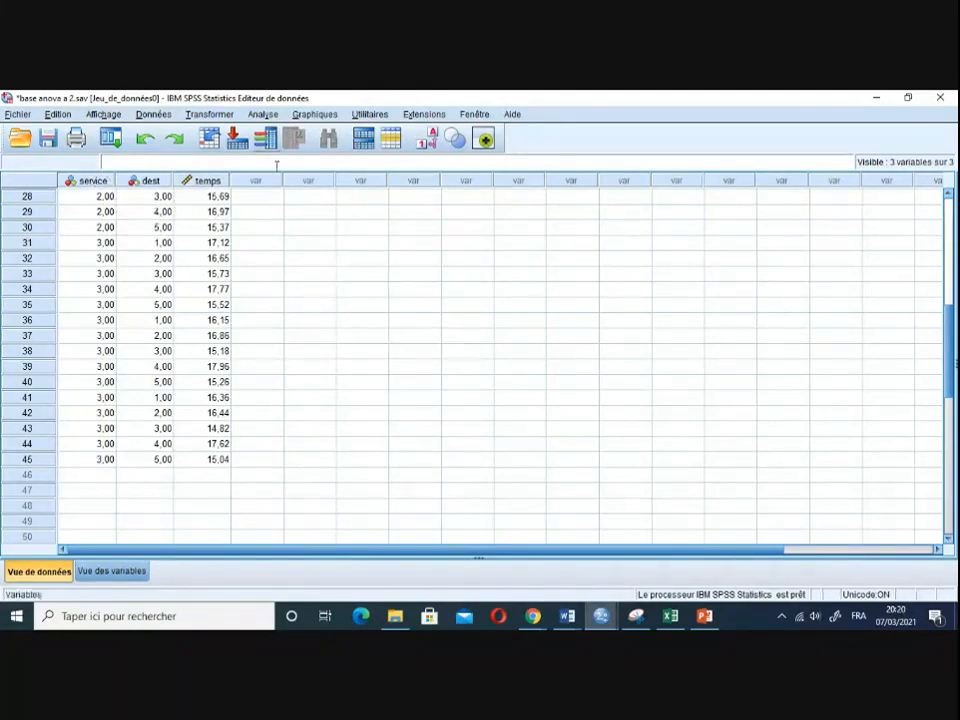
scroll(218, 197, "up", 9)
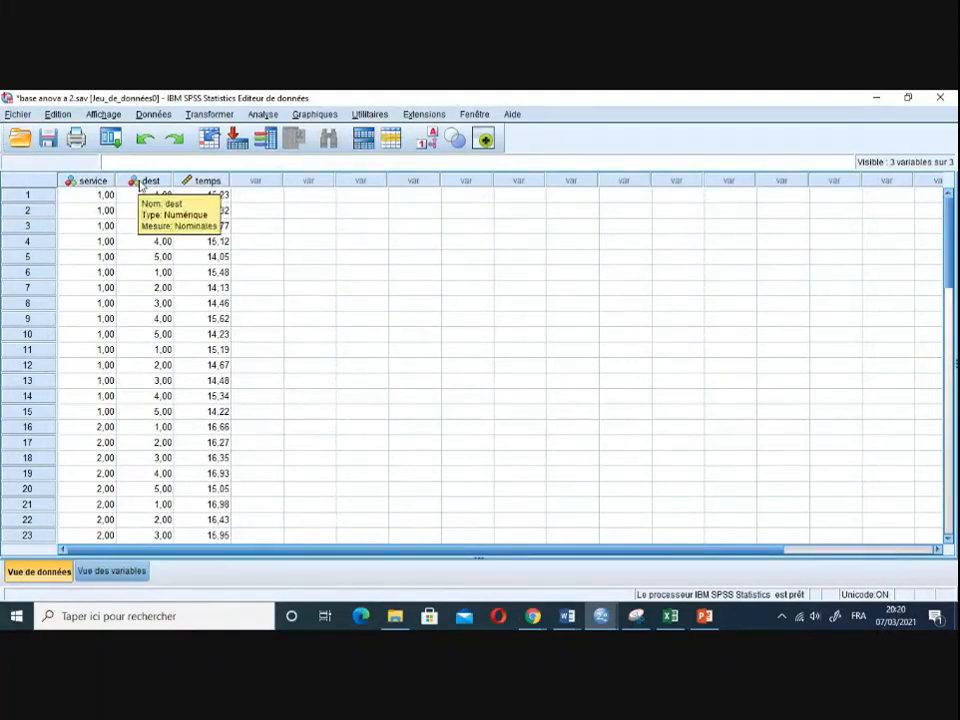
left_click(208, 181)
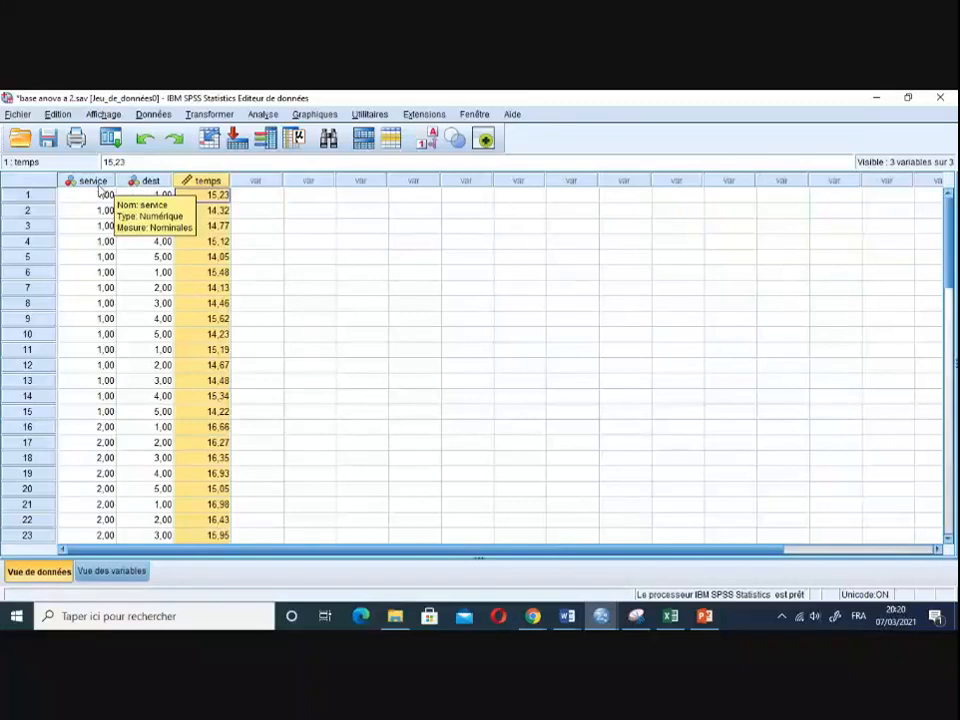
- Open the Univarié analysis of Modèle linéaire général and remove temps, service and dest from their assigned roles
left_click(264, 115)
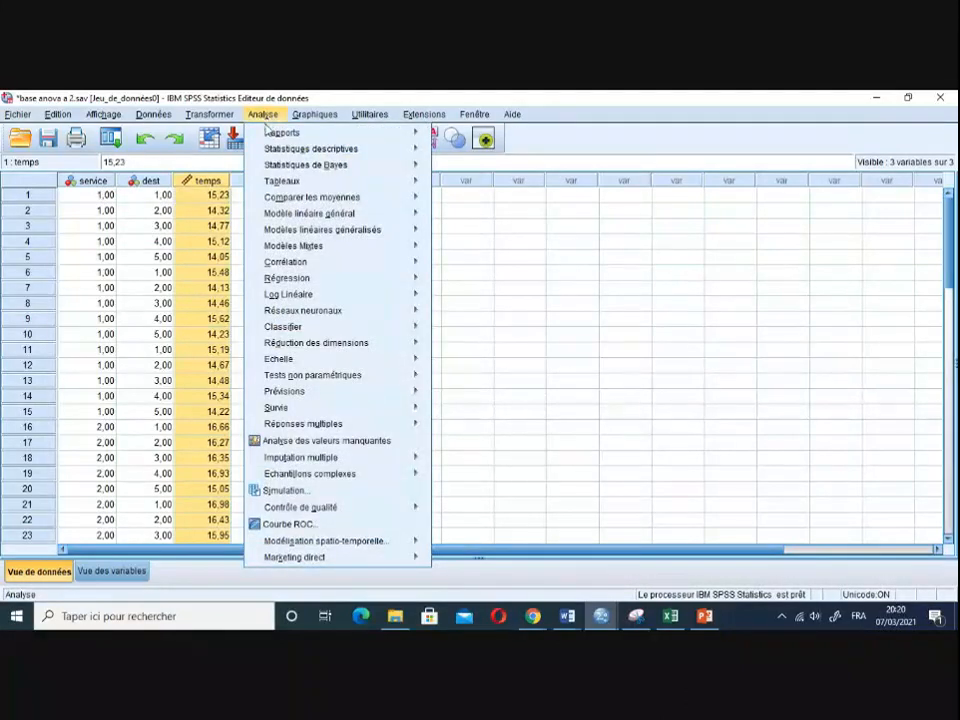
mouse_move(267, 135)
mouse_move(282, 231)
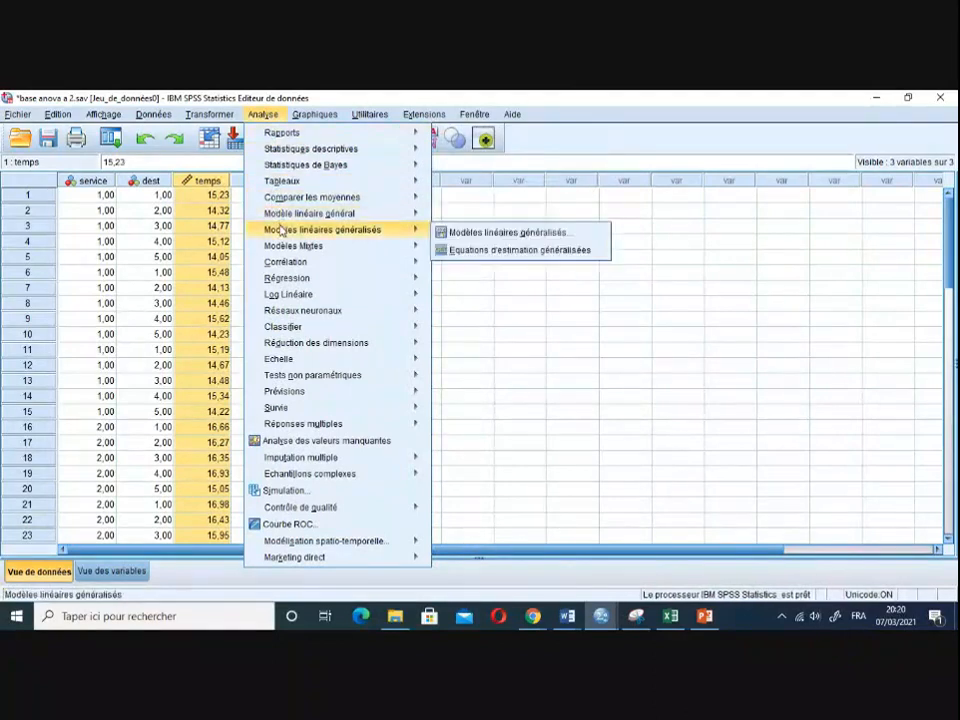
mouse_move(360, 218)
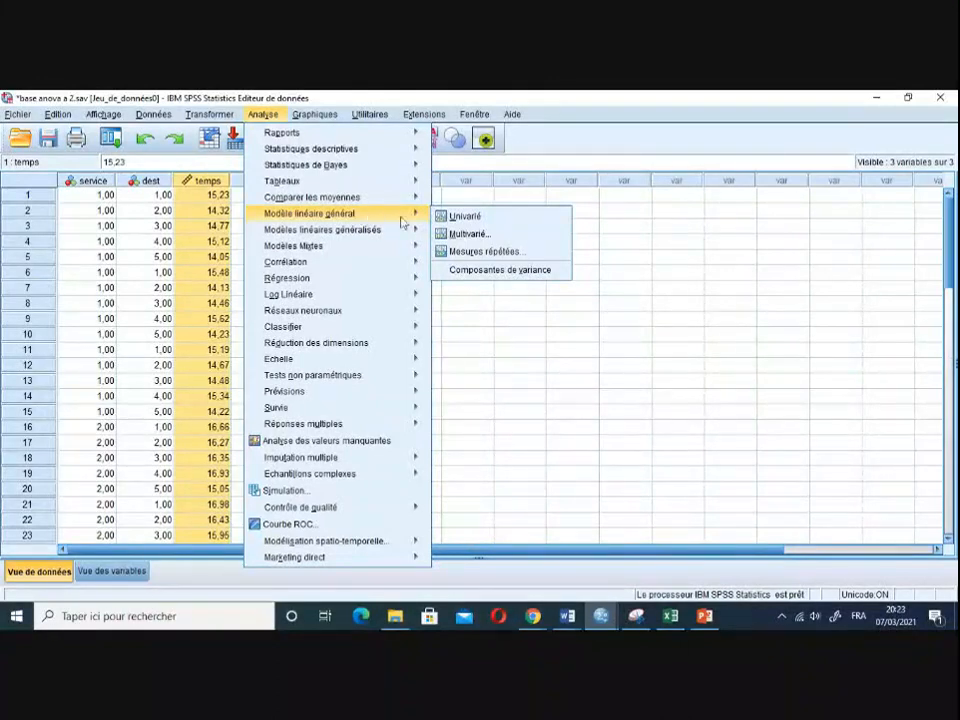
left_click(466, 216)
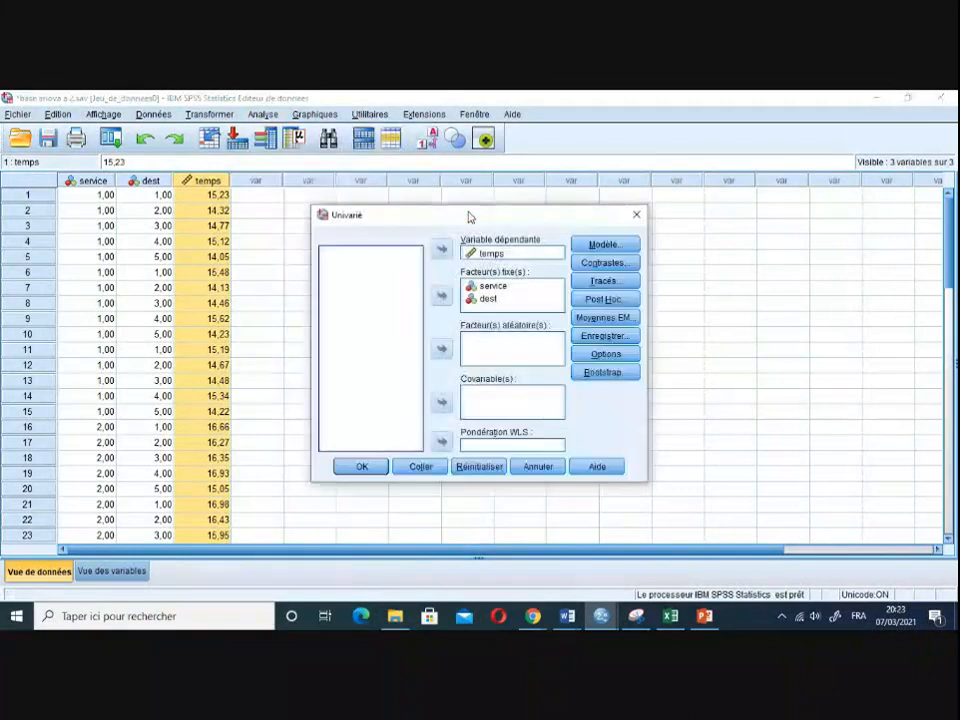
left_click(487, 254)
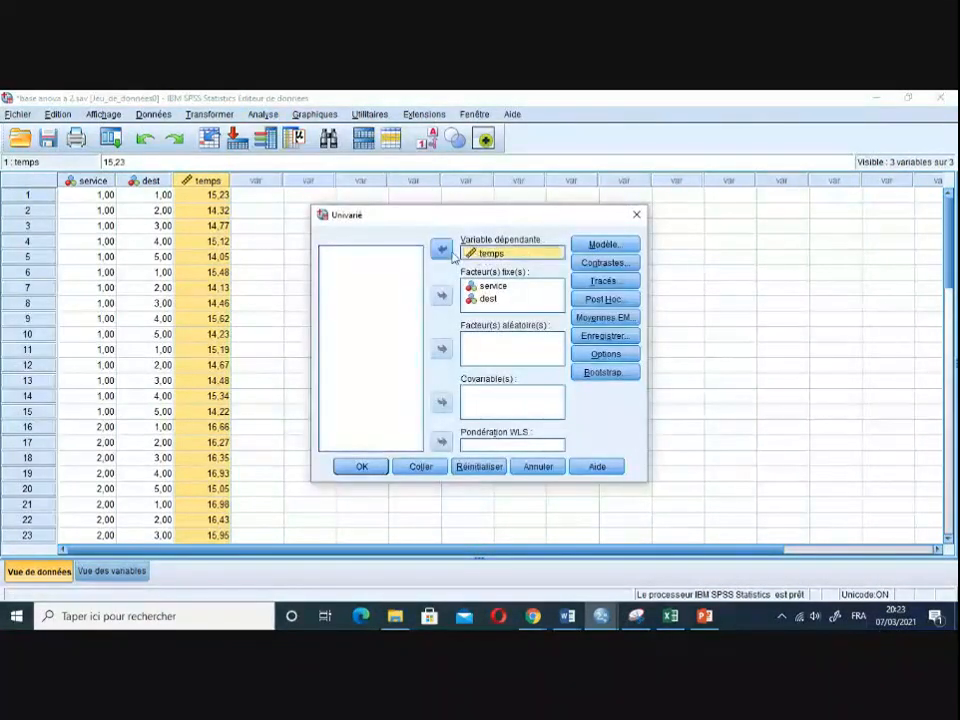
left_click(441, 250)
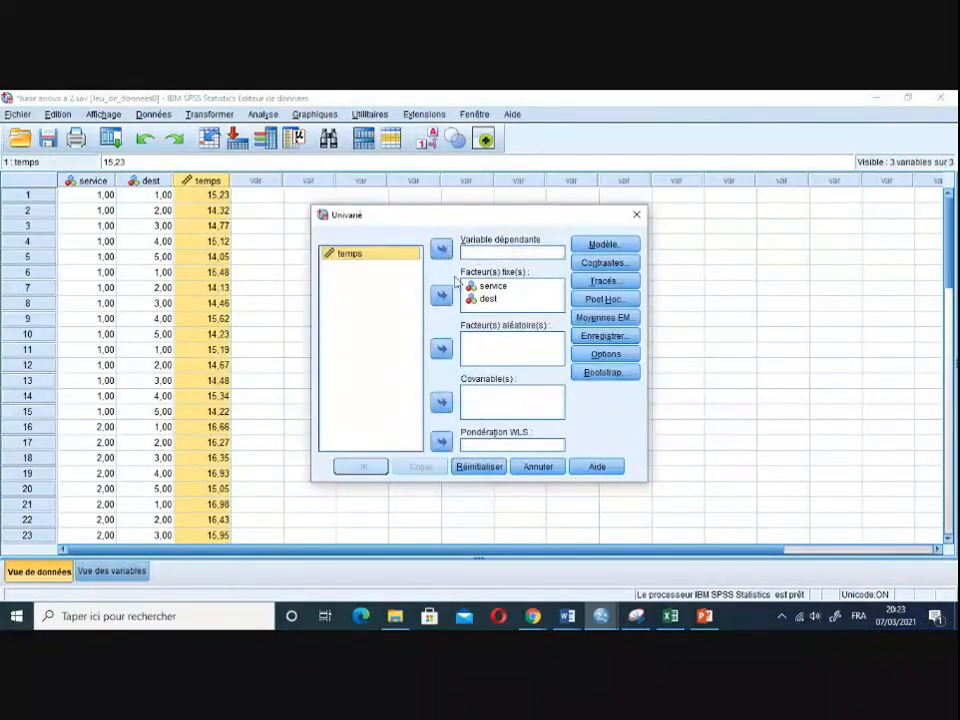
left_click(470, 288)
left_click(441, 295)
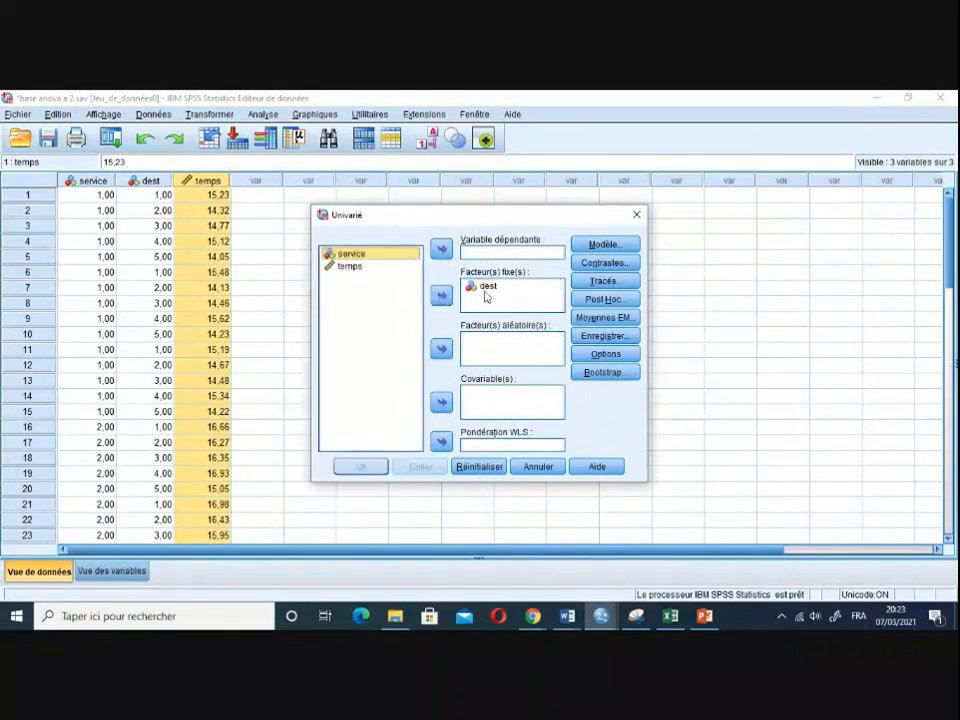
left_click(487, 288)
left_click(442, 296)
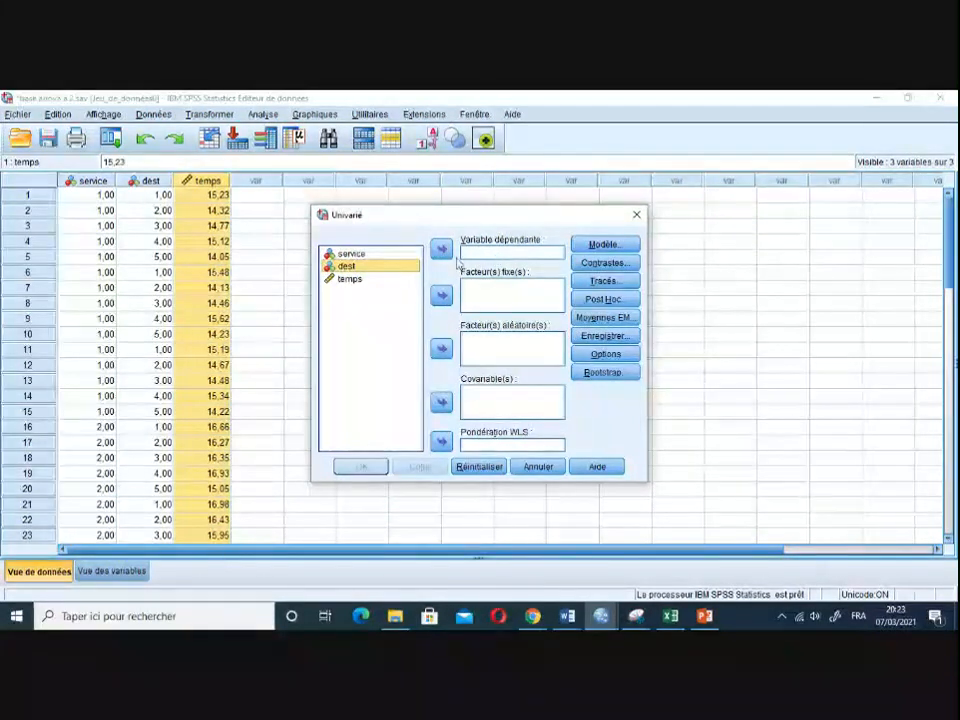
- Assign temps as the dependent variable and service and dest as the fixed factors of the Univarié analysis
left_click(349, 281)
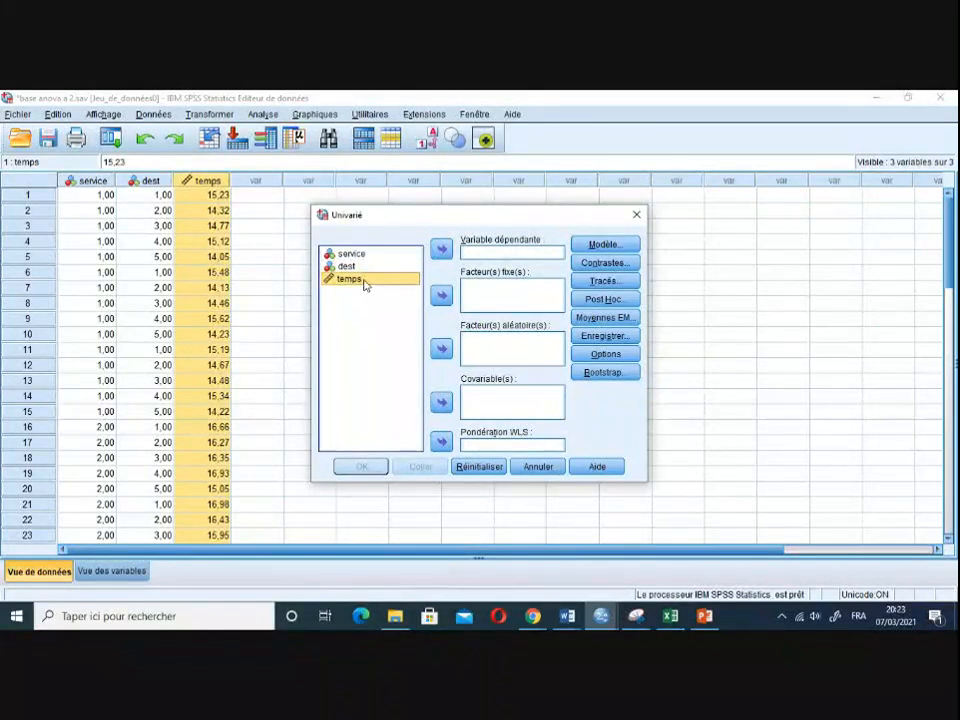
left_click(442, 252)
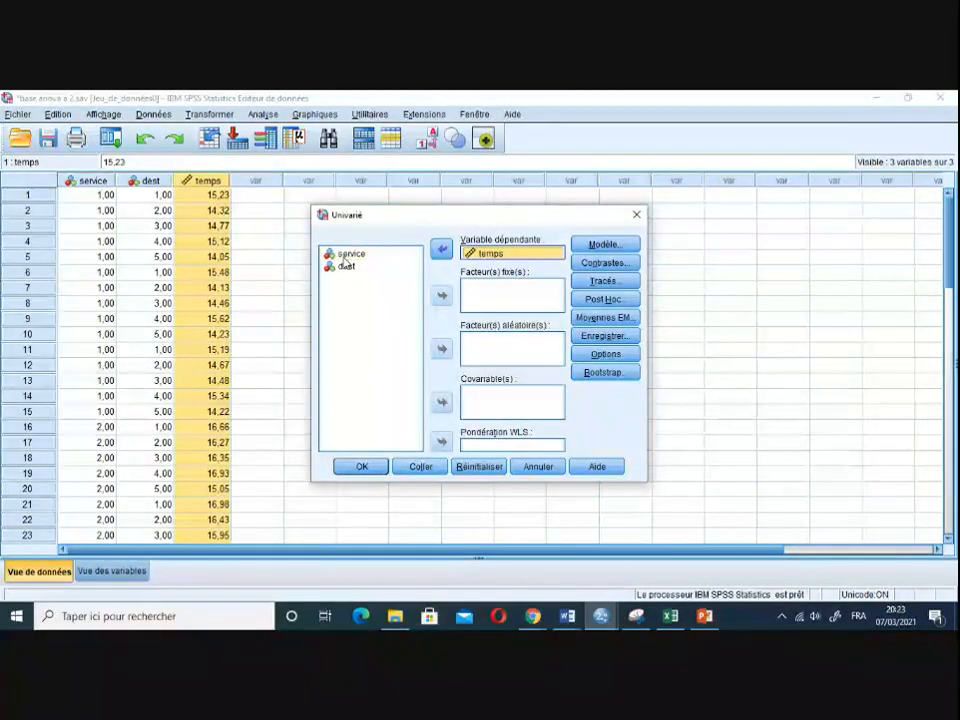
left_click(348, 254)
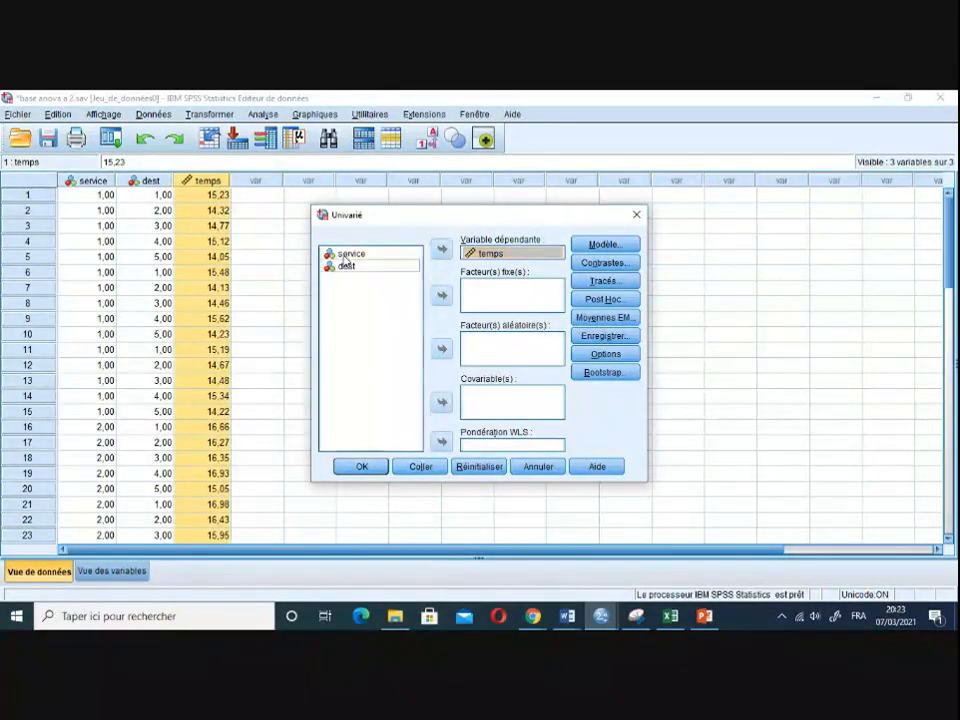
left_click(439, 296)
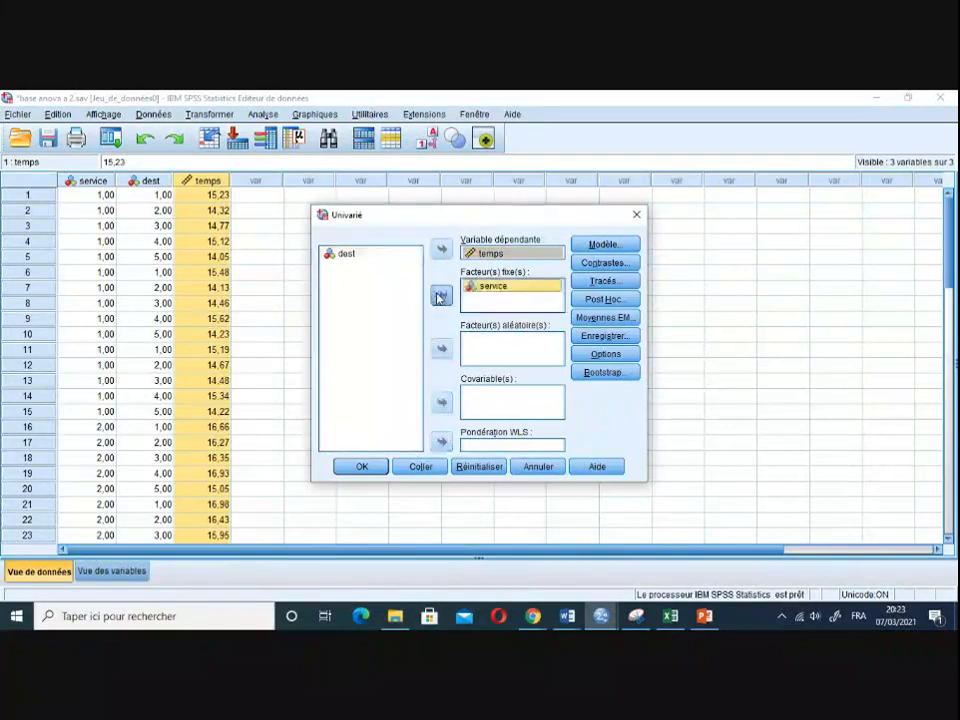
left_click(352, 255)
left_click(440, 296)
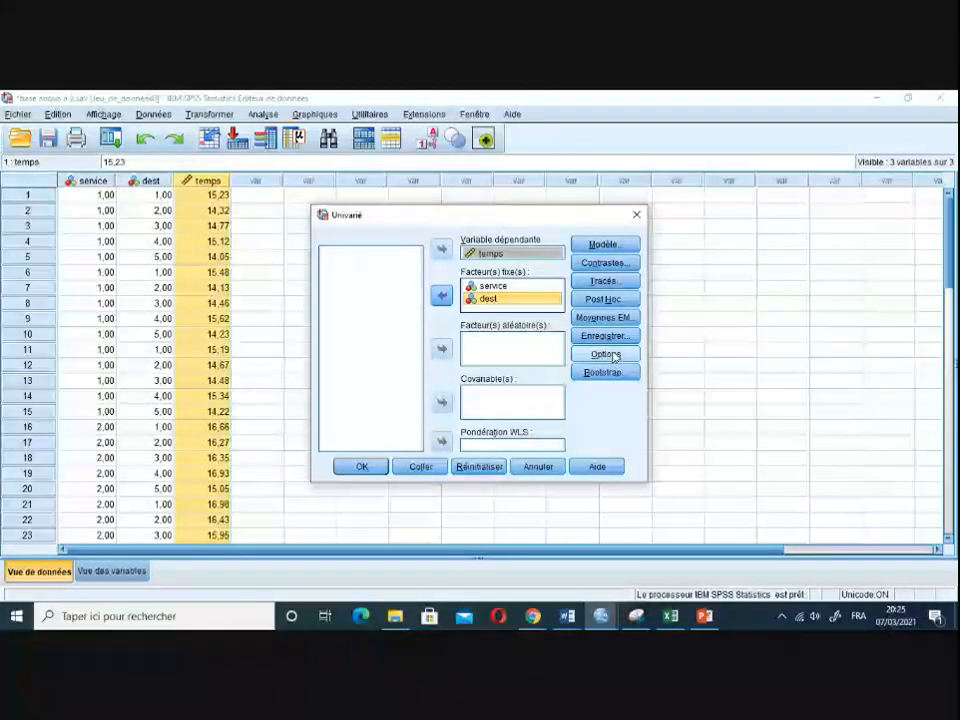
- Keep Statistiques descriptives enabled in the Univarié options and run the analysis
left_click(607, 355)
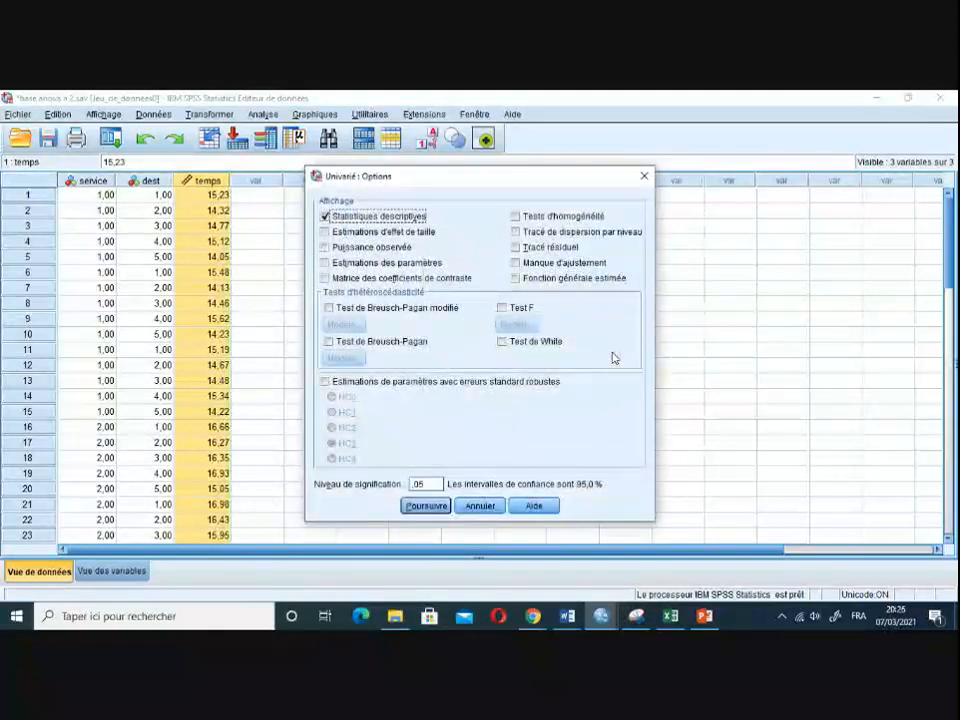
left_click(426, 506)
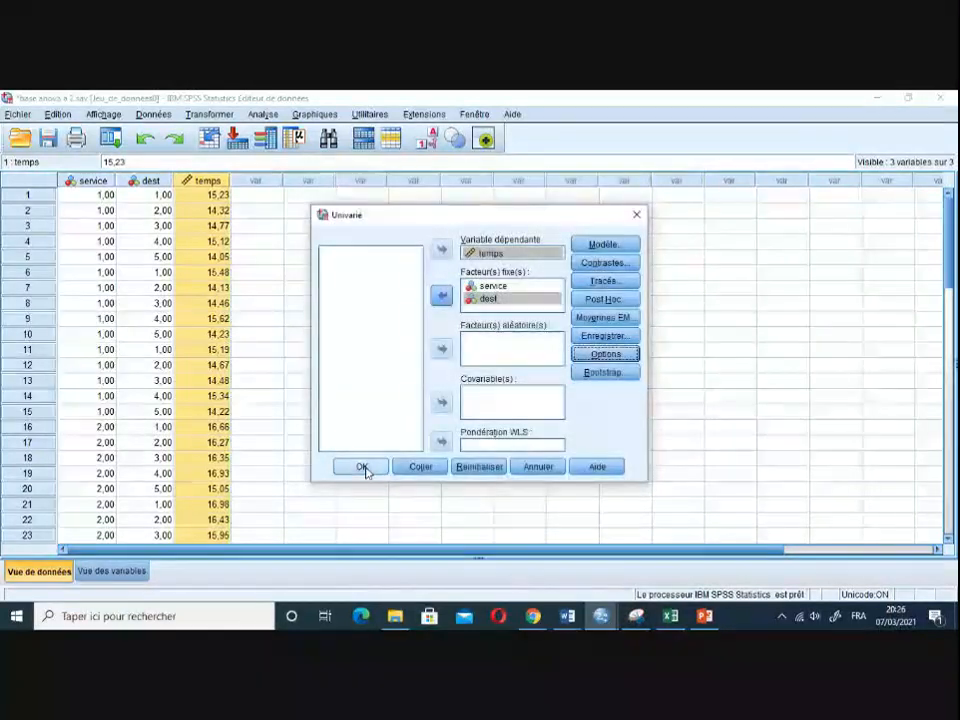
left_click(362, 467)
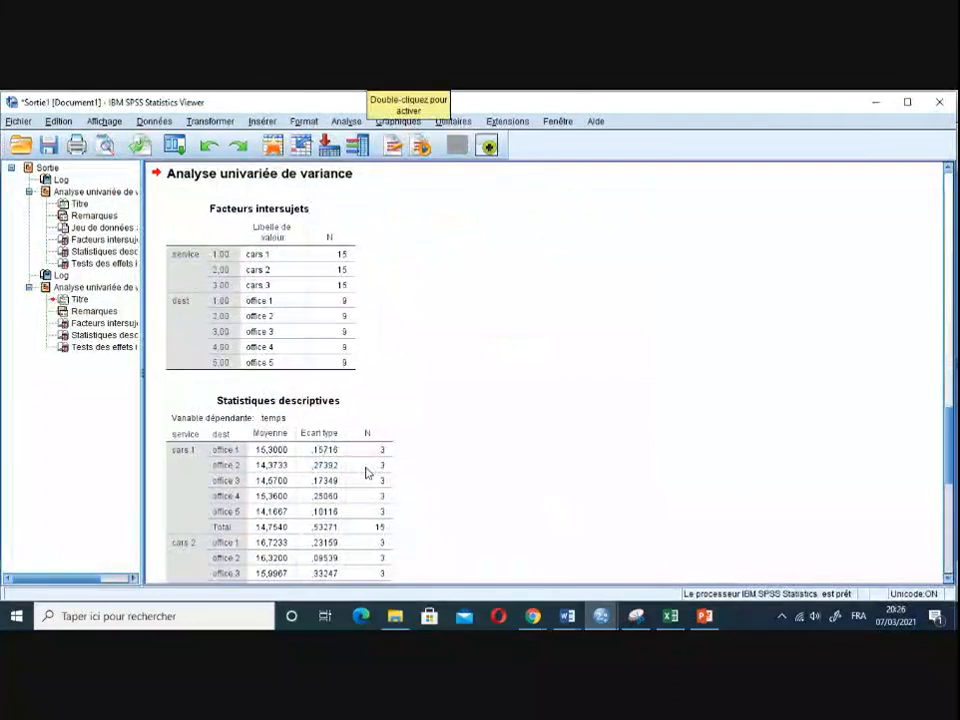
- Examine the Facteurs intersujets table and the Statistiques descriptives of temps by service and dest in the new output
scroll(461, 448, "down", 2)
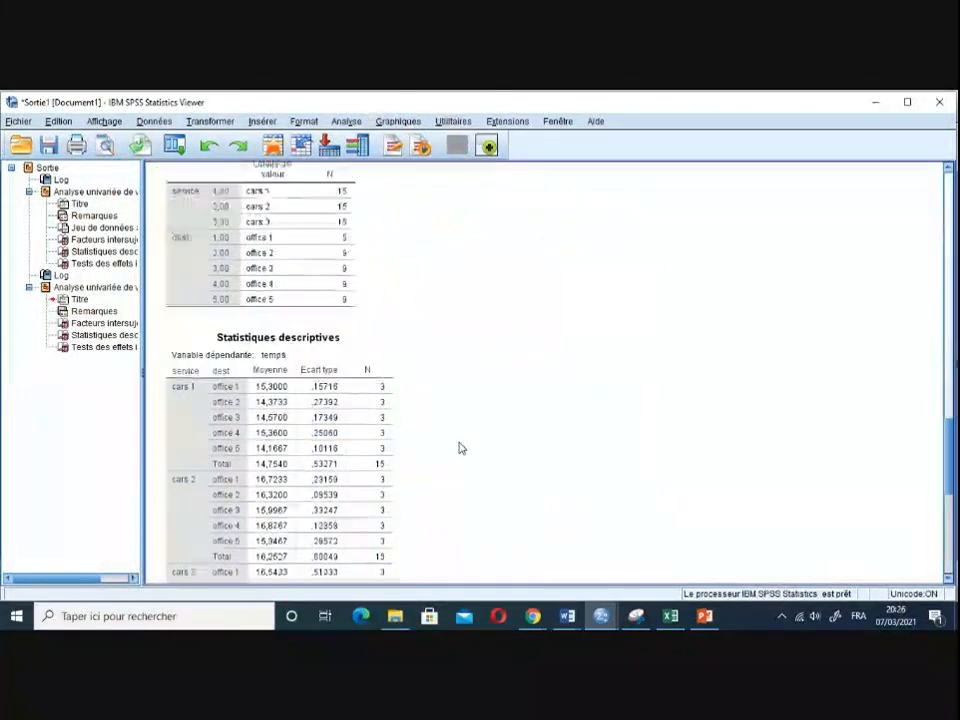
scroll(461, 448, "down", 3)
scroll(461, 448, "up", 3)
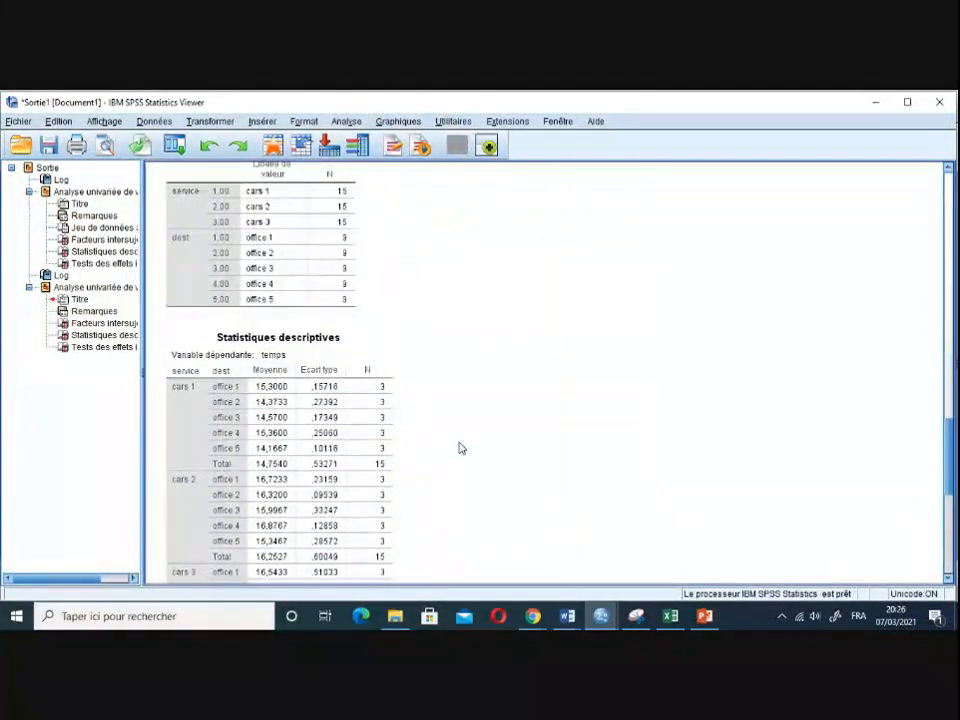
scroll(461, 448, "up", 2)
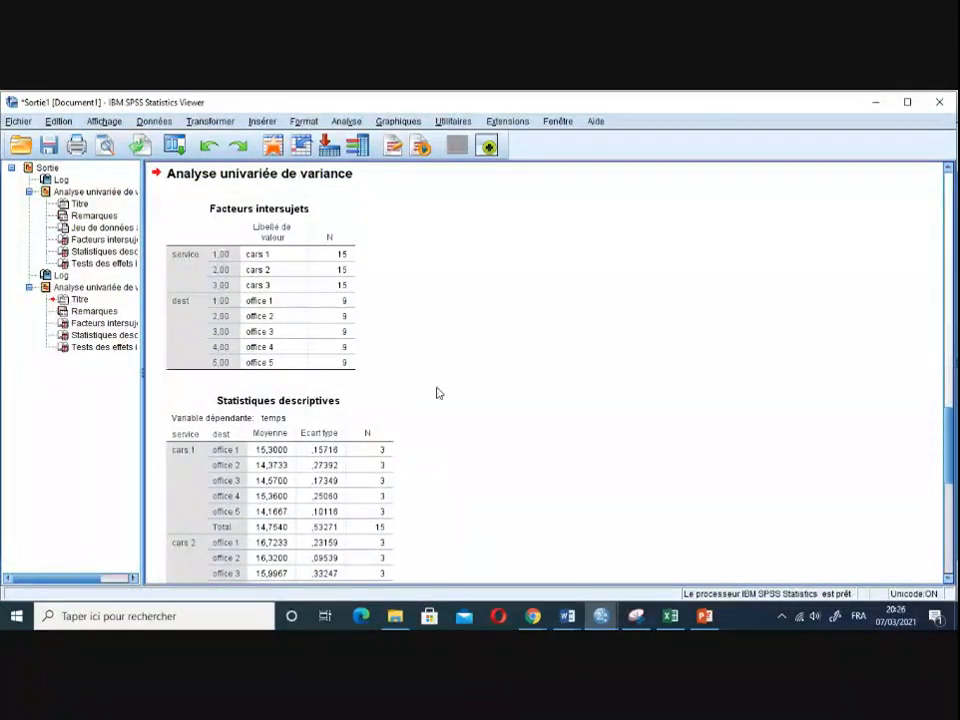
scroll(437, 394, "down", 2)
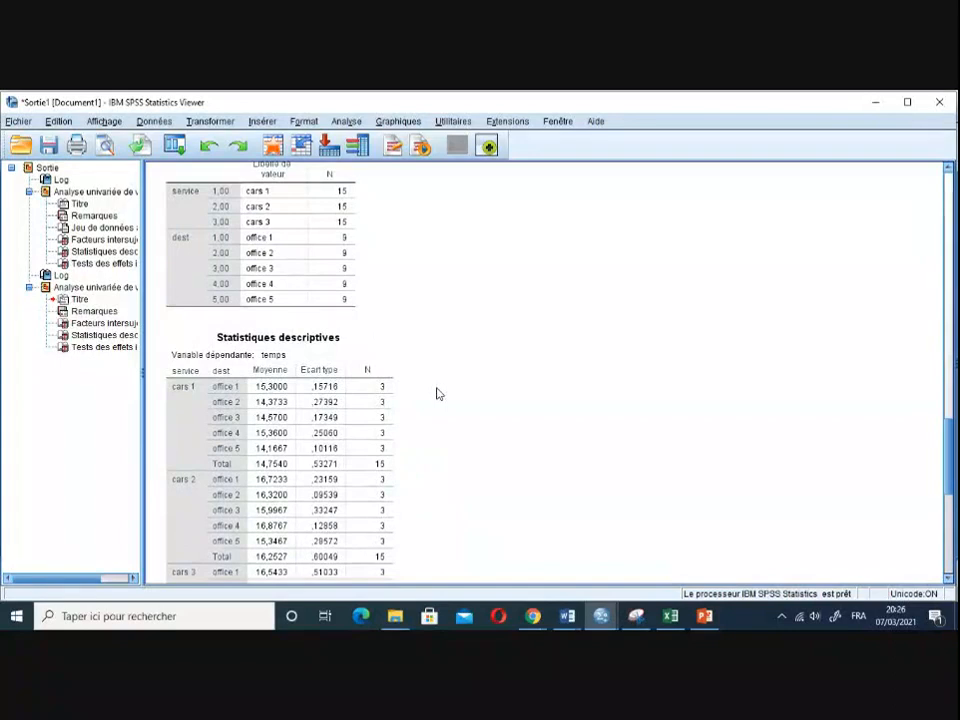
scroll(436, 394, "down", 1)
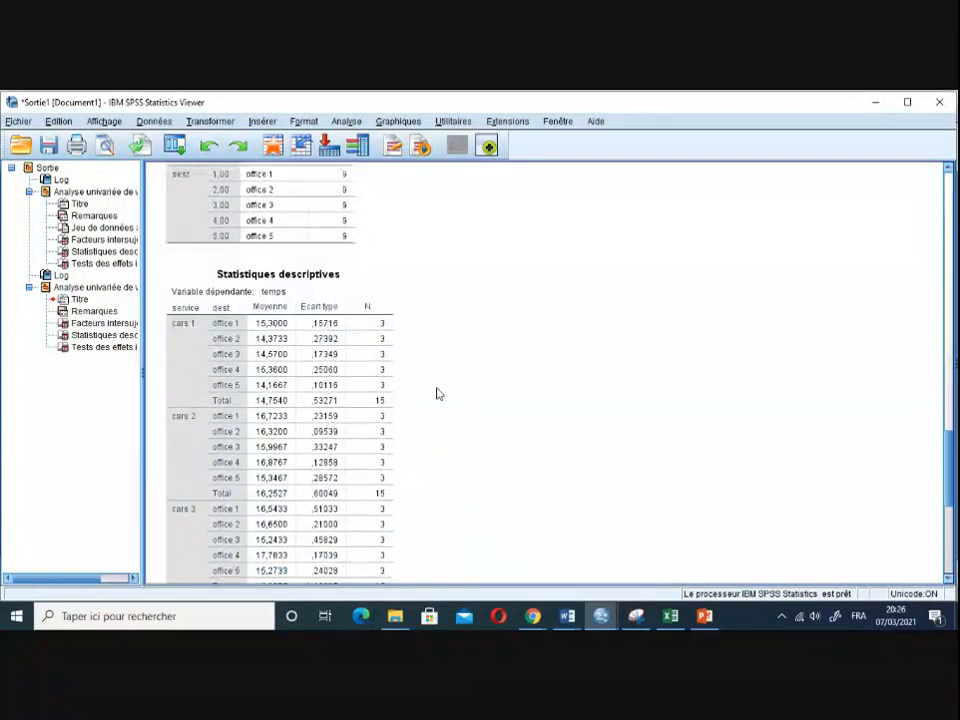
scroll(436, 394, "down", 1)
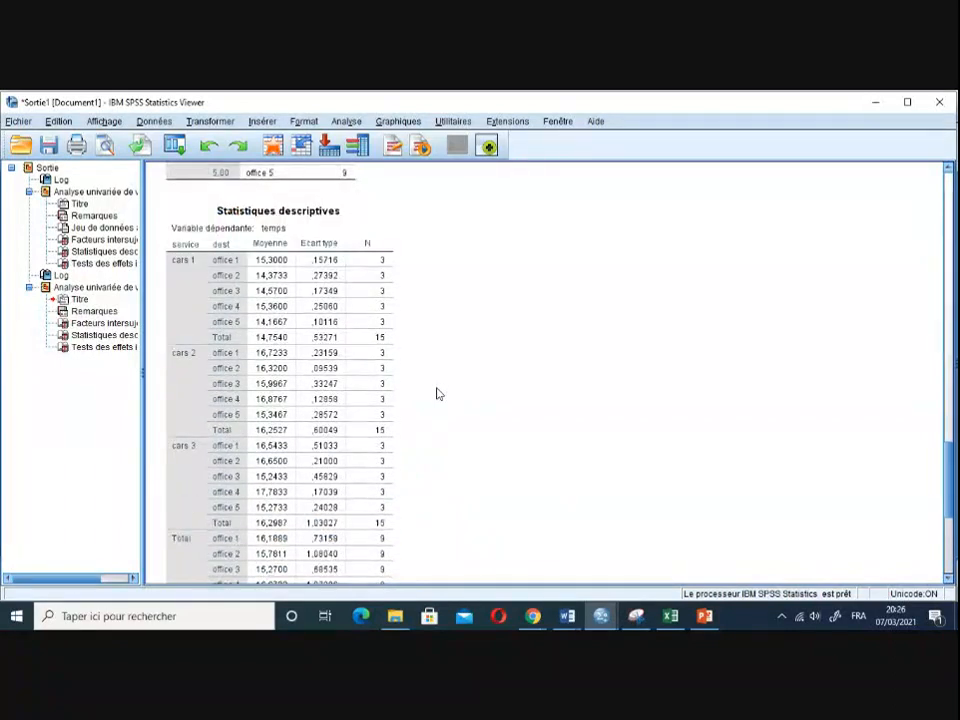
left_click(300, 304)
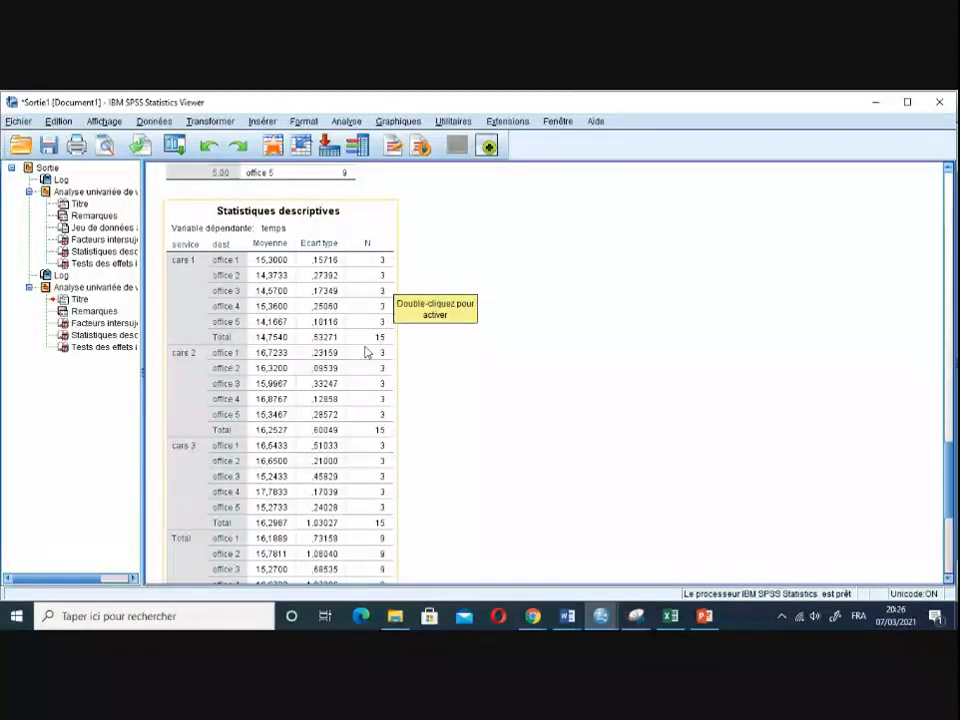
- Review the remaining descriptive statistics and the Tests des effets intersujets table, including its significance column
scroll(366, 352, "down", 3)
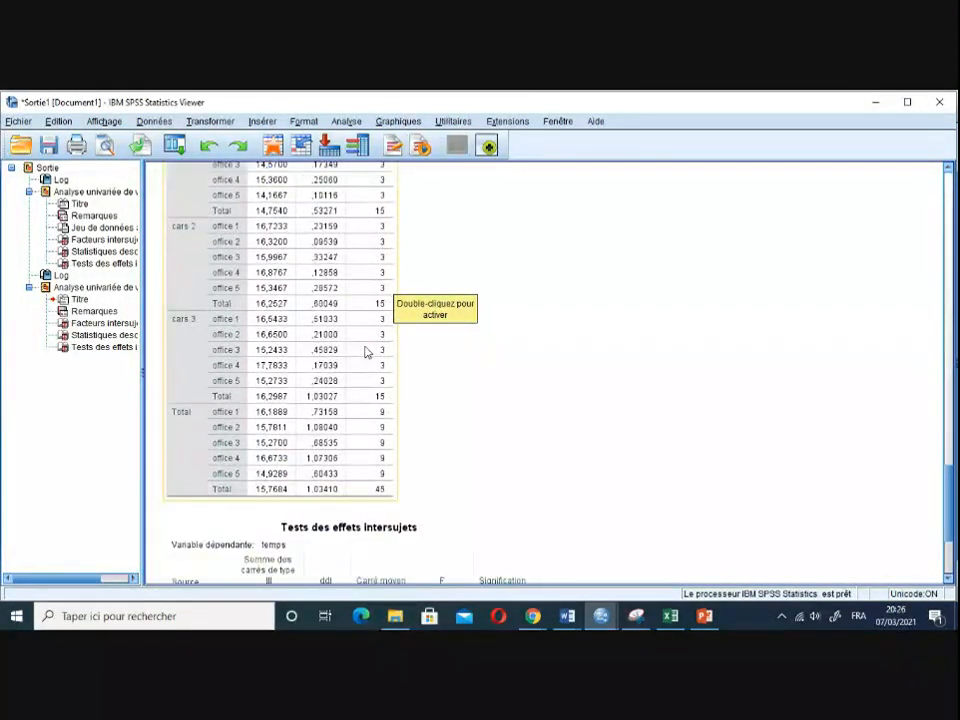
scroll(366, 352, "down", 4)
left_click(459, 348)
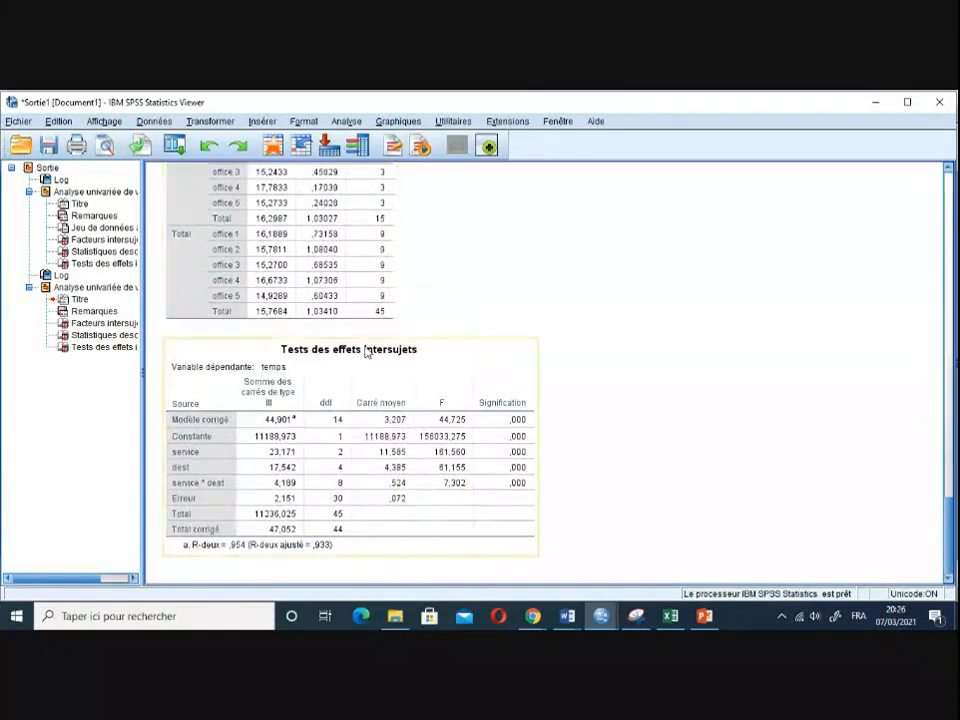
left_click(567, 400)
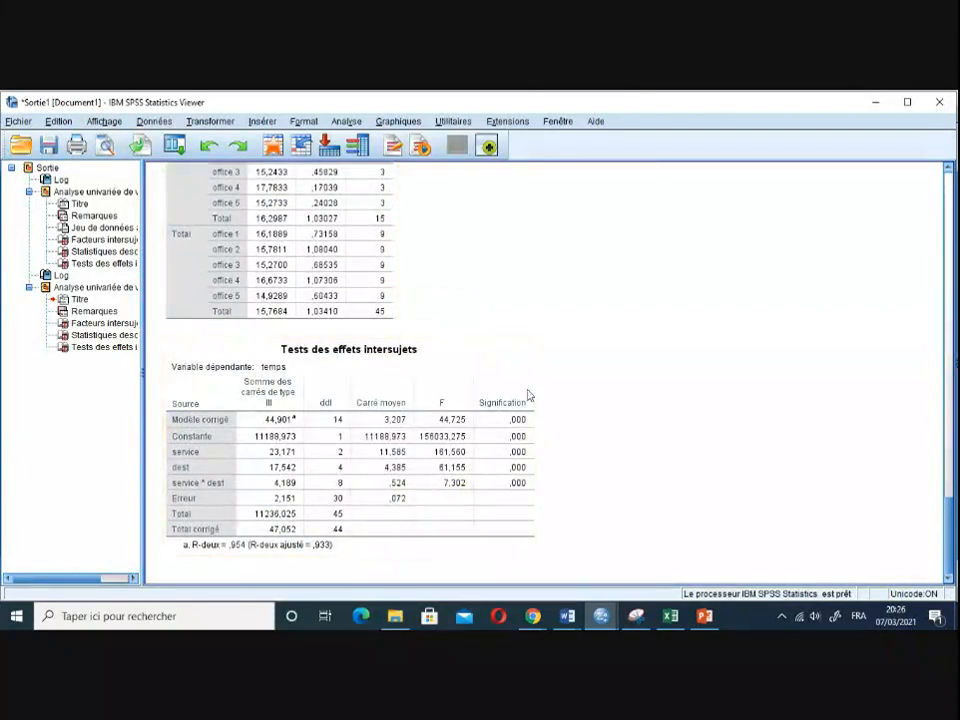
left_click(495, 439)
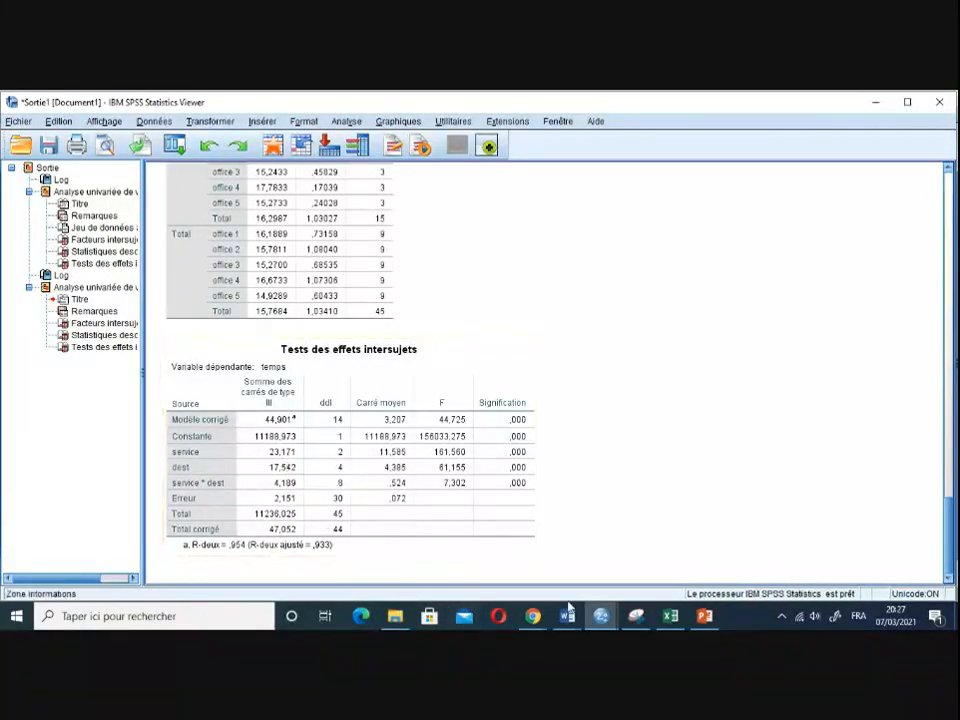
- Return to the data editor and examine the service, dest and temps columns as the factors and dependent variable
mouse_move(589, 601)
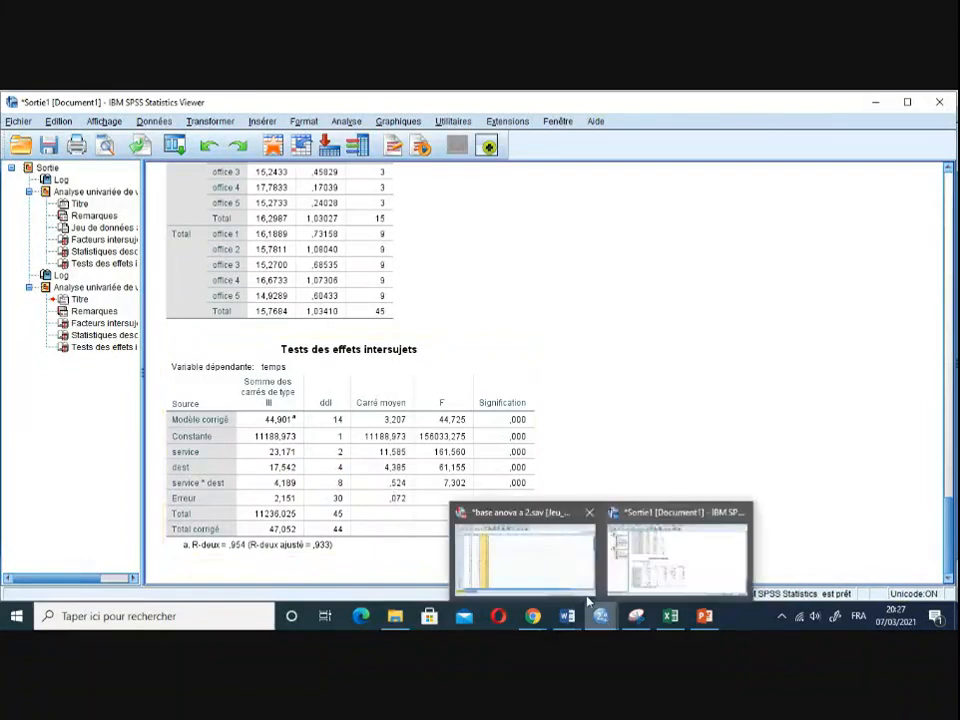
left_click(540, 572)
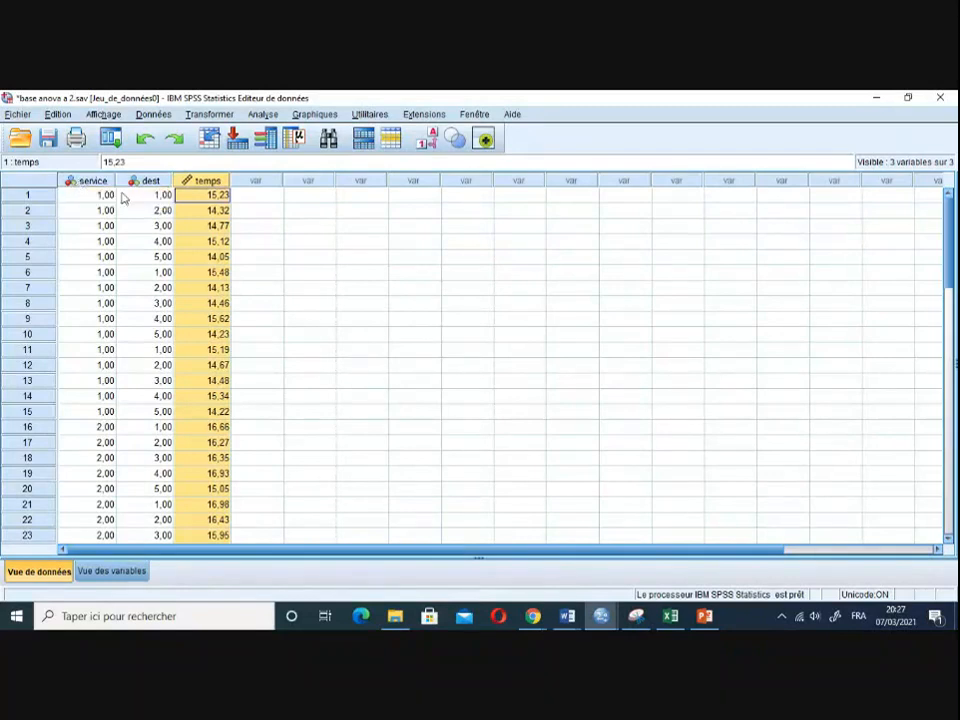
left_click(259, 226)
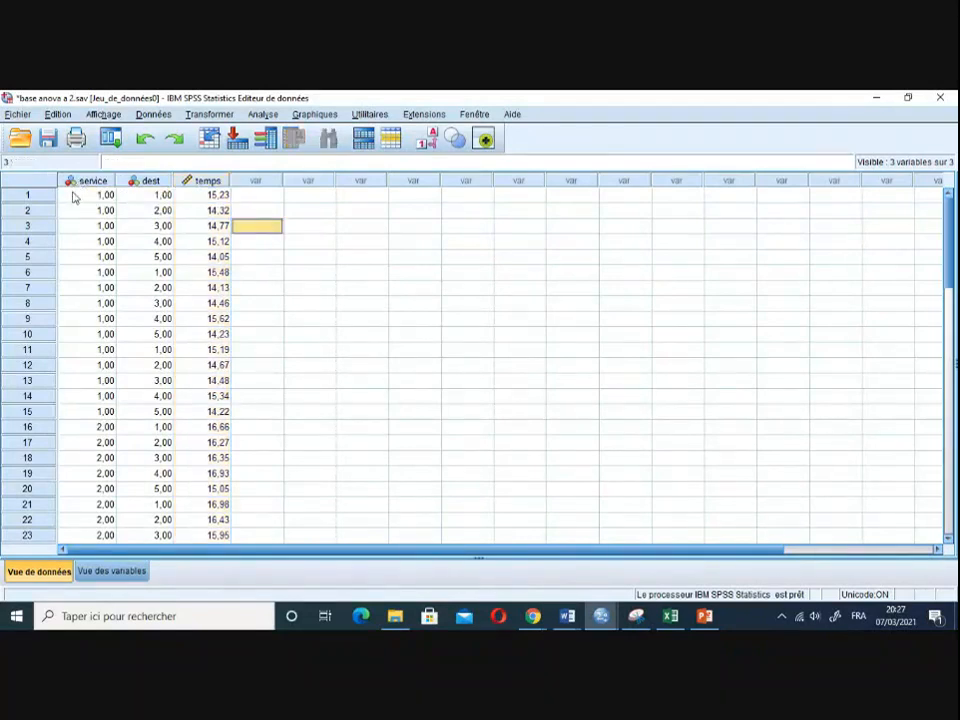
left_click(80, 183)
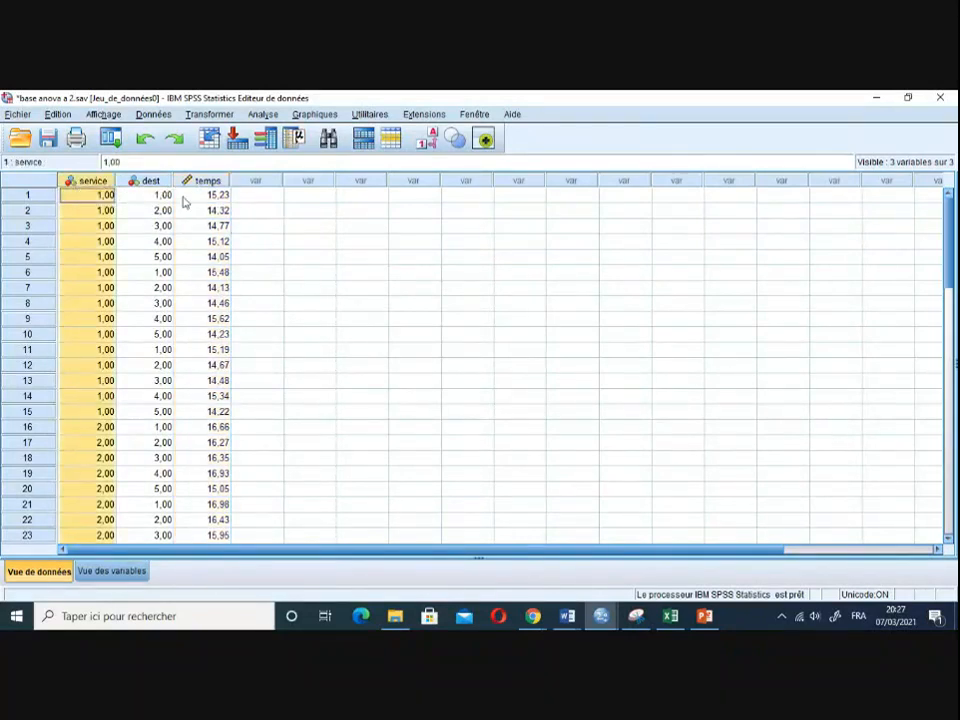
left_click(212, 181)
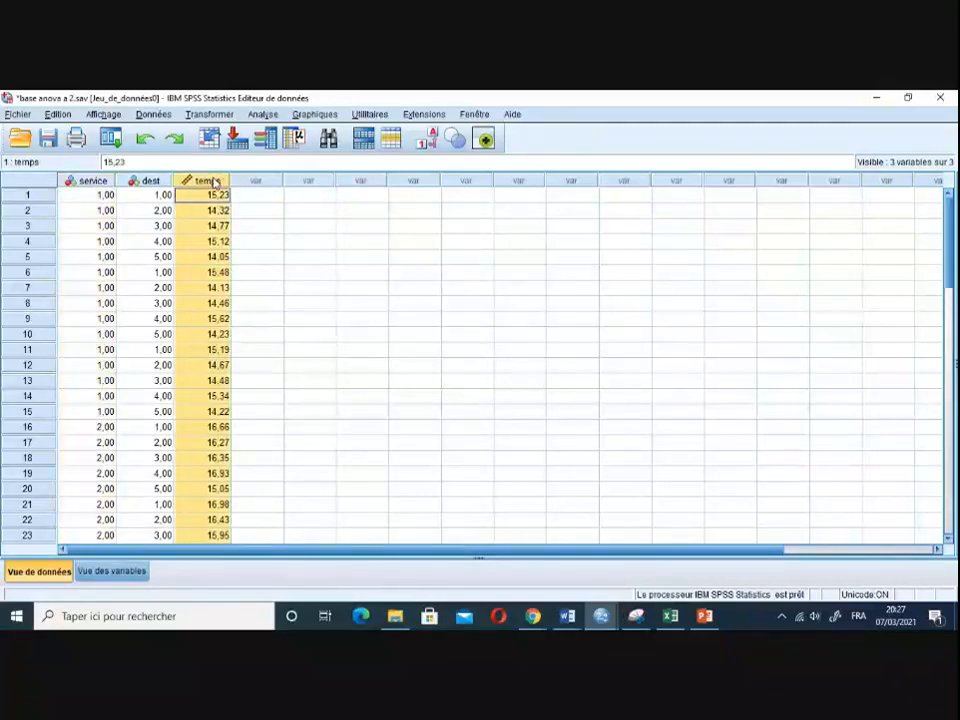
left_click(155, 181)
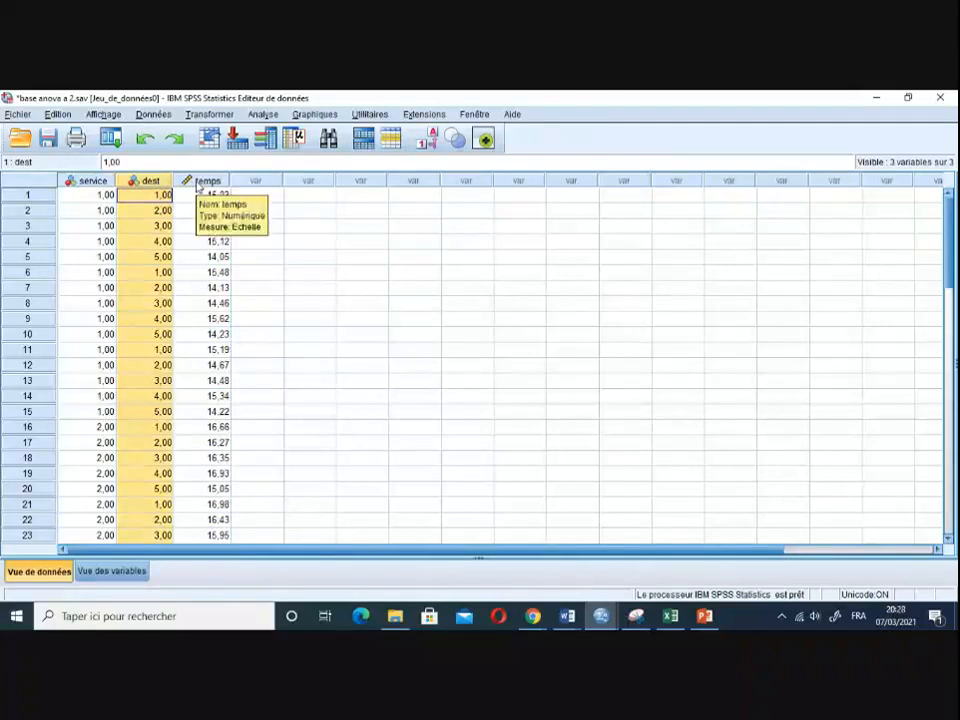
left_click(205, 181)
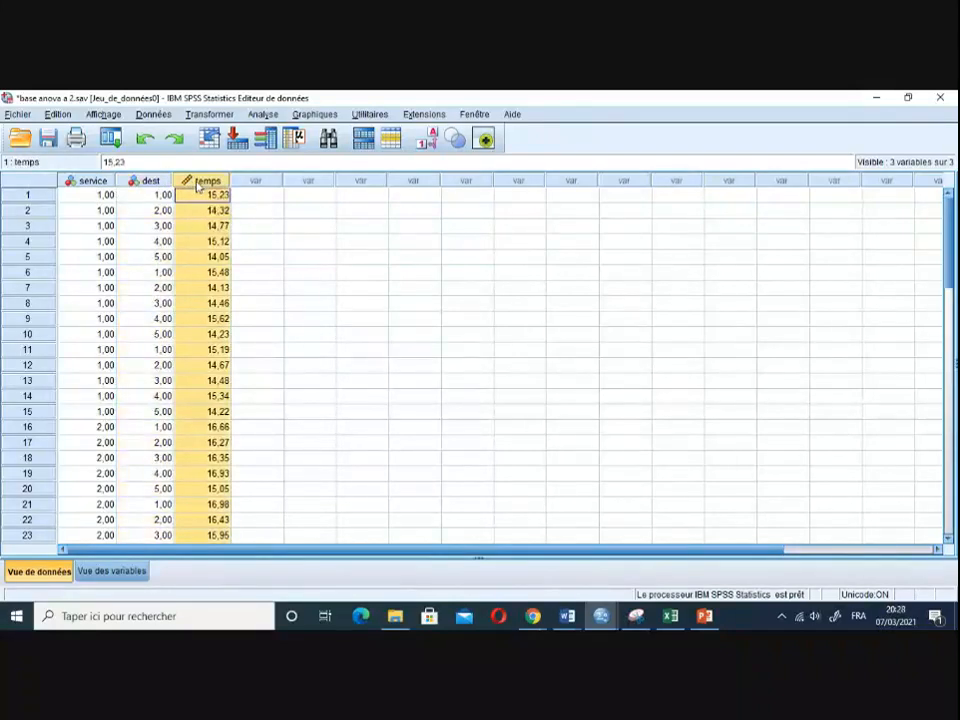
left_click(90, 182)
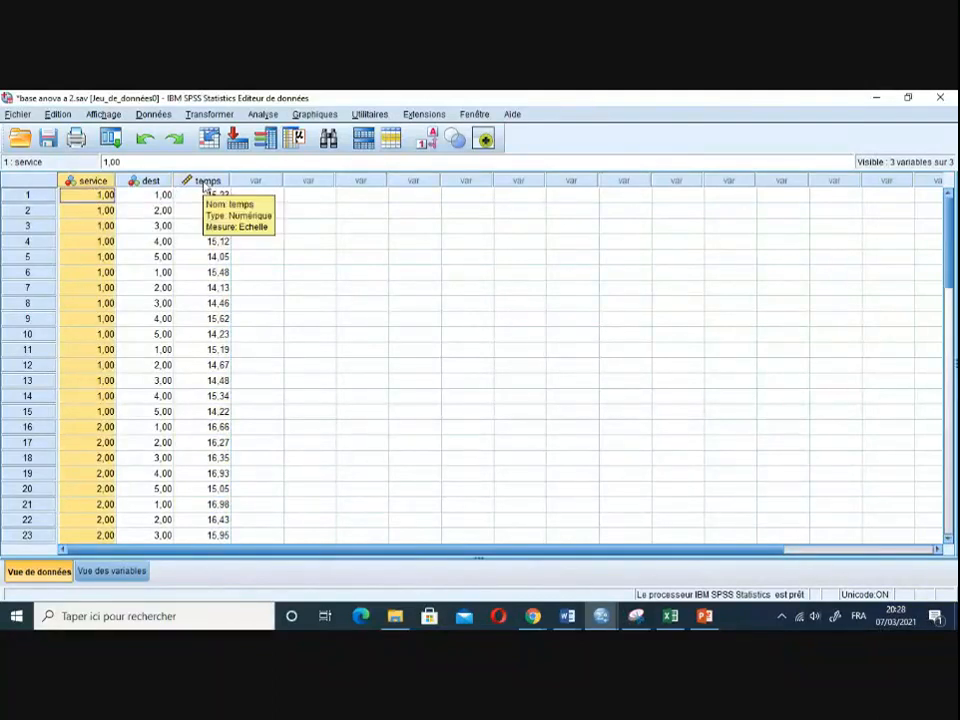
left_click(205, 182)
left_click(147, 182)
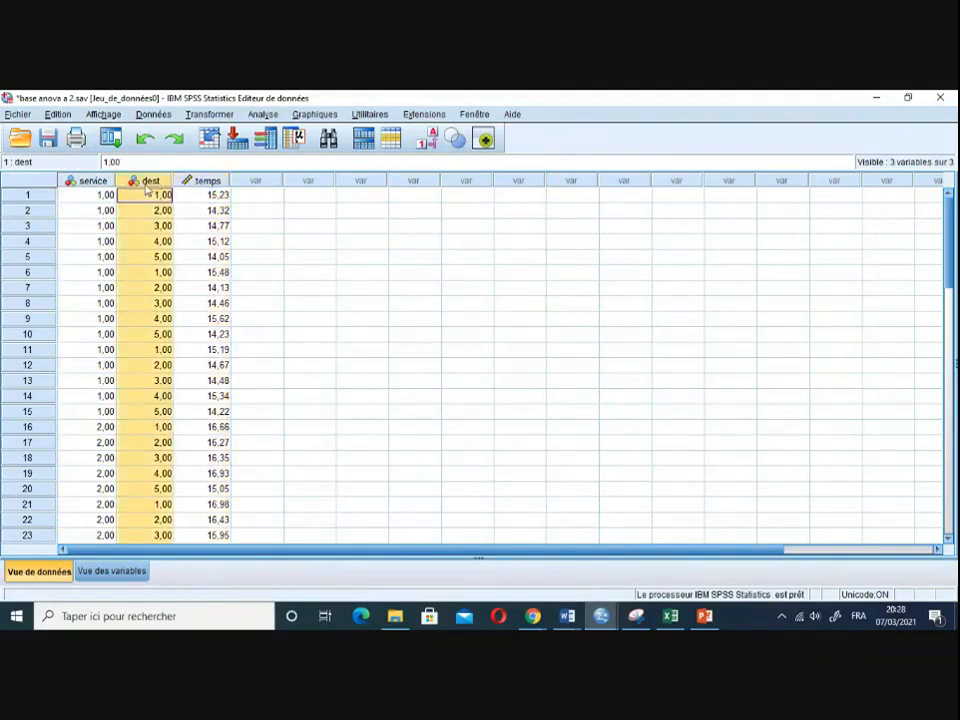
left_click(207, 182)
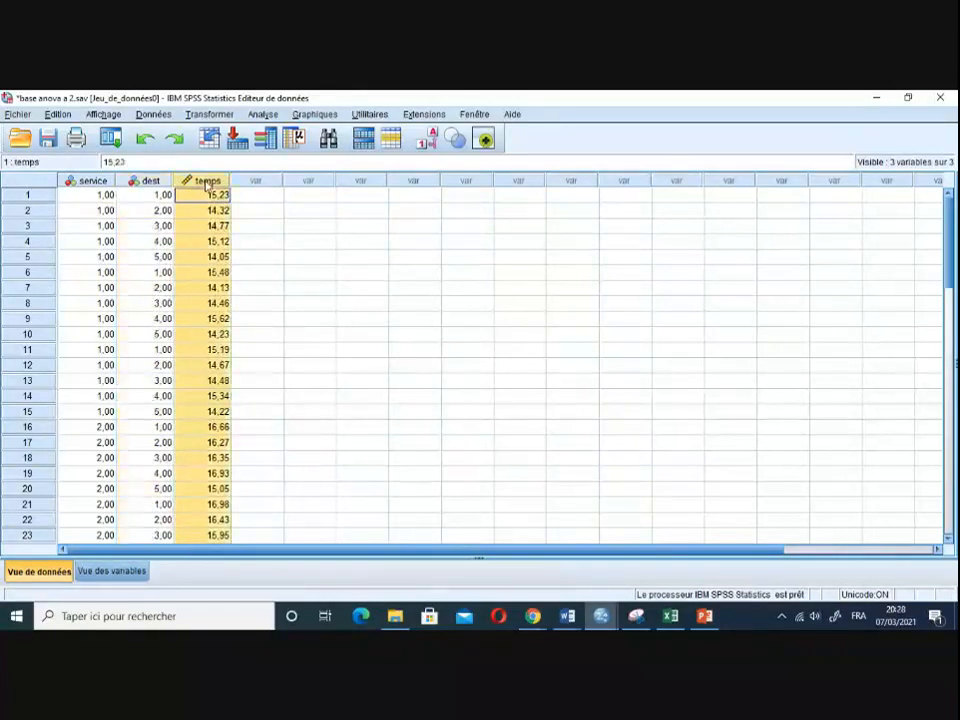
left_click(310, 241)
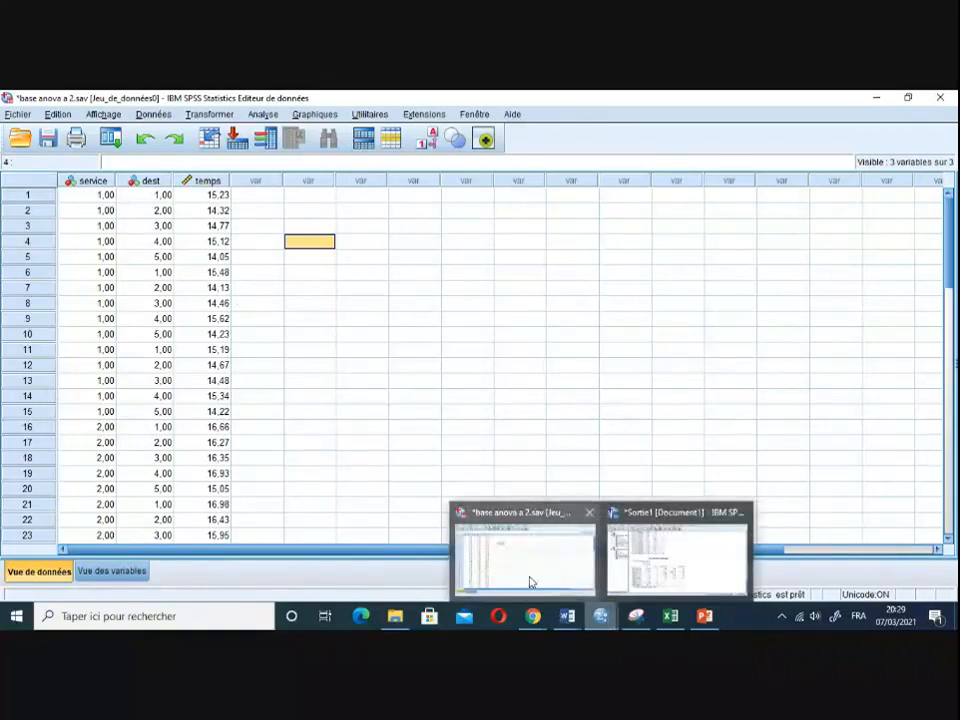
- Go back to the output and examine the effects of service, dest and service * dest, plus the R-deux note
mouse_move(602, 621)
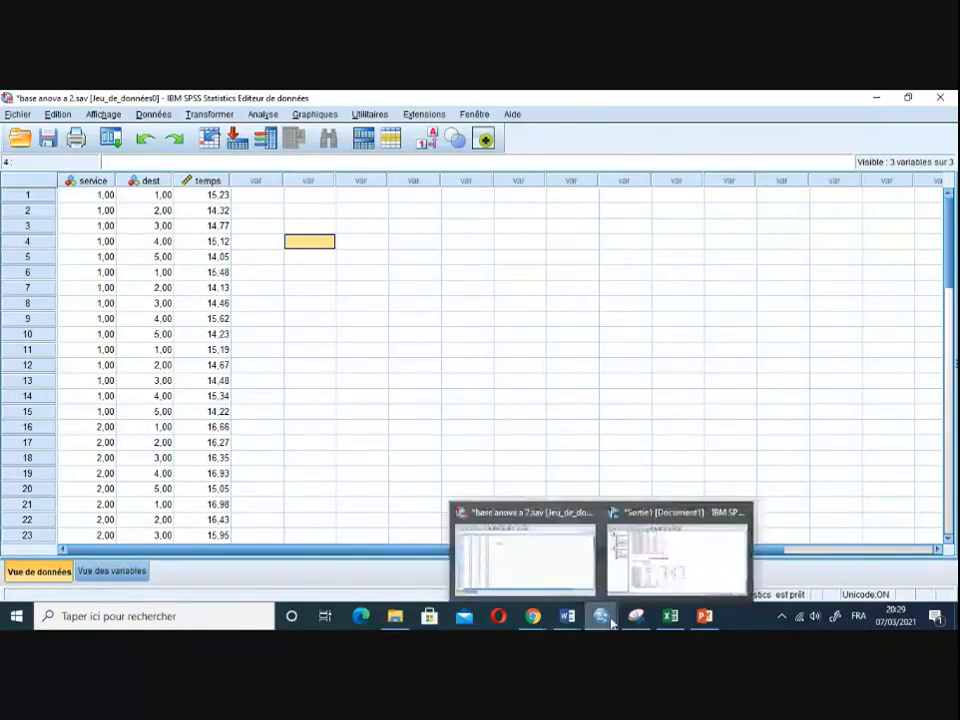
left_click(699, 561)
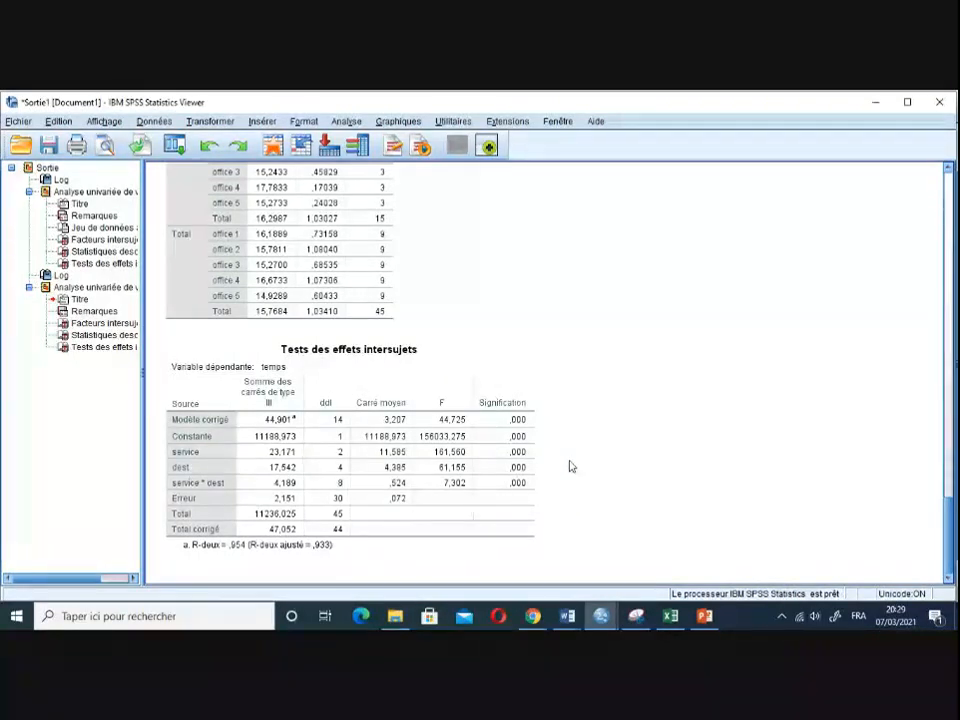
left_click(518, 455)
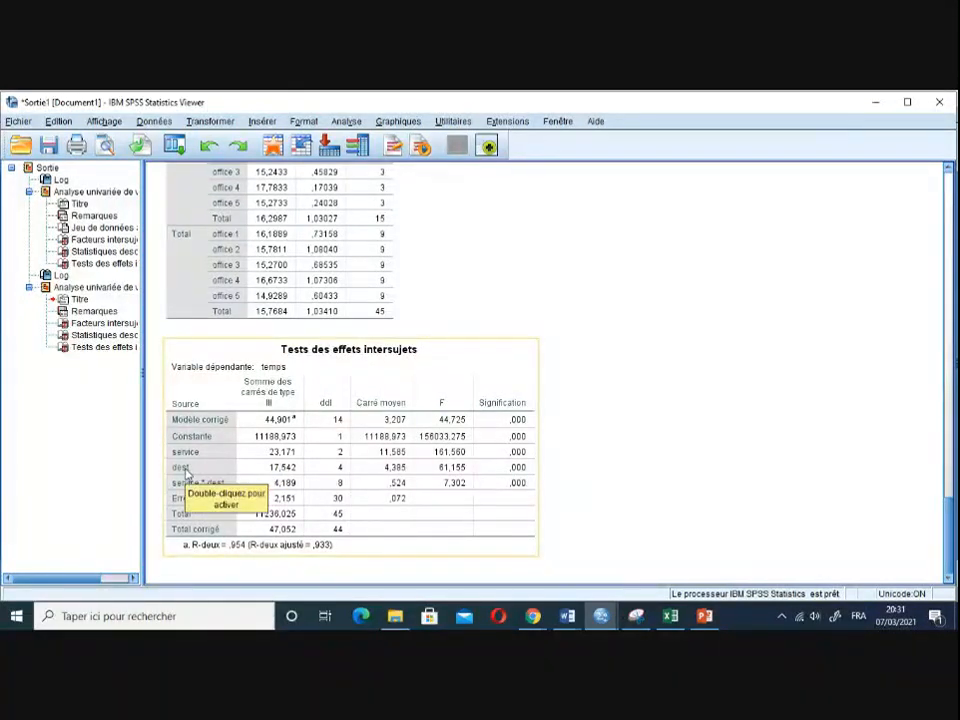
left_click(523, 472)
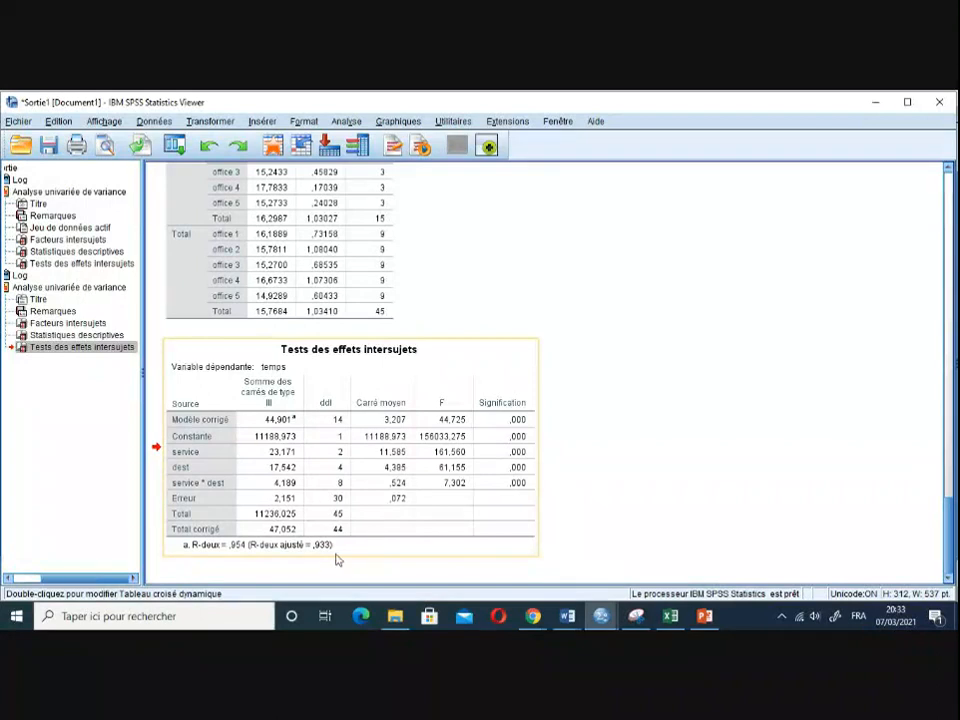
left_click(214, 558)
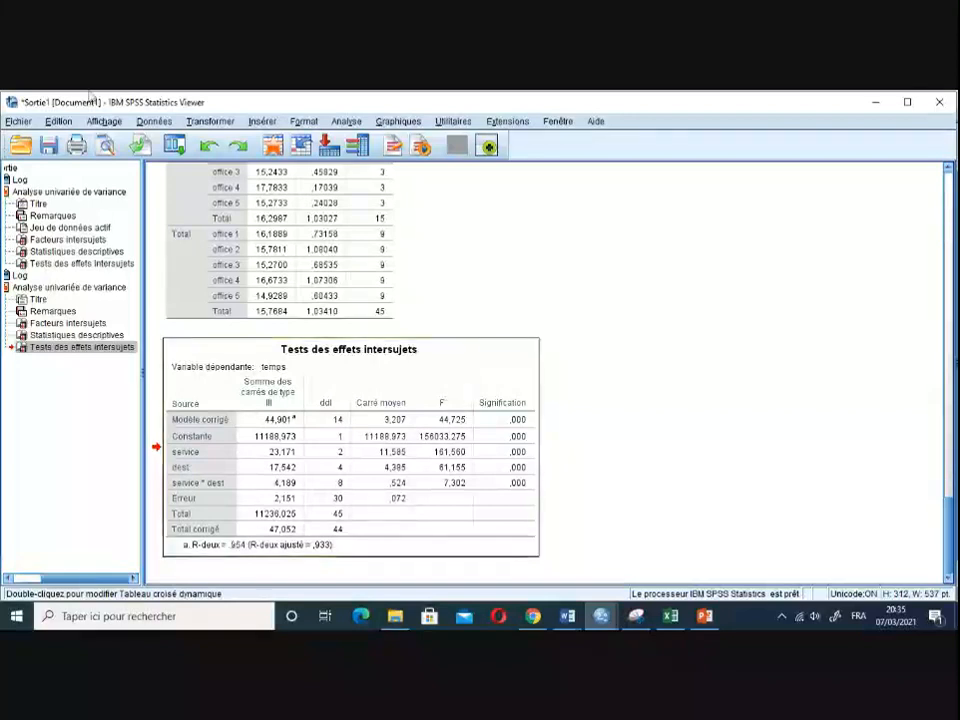
- Review the dependent variable and fixed factors in the Univarié dialog without rerunning, and return to the Tests des effets intersujets table
left_click(346, 121)
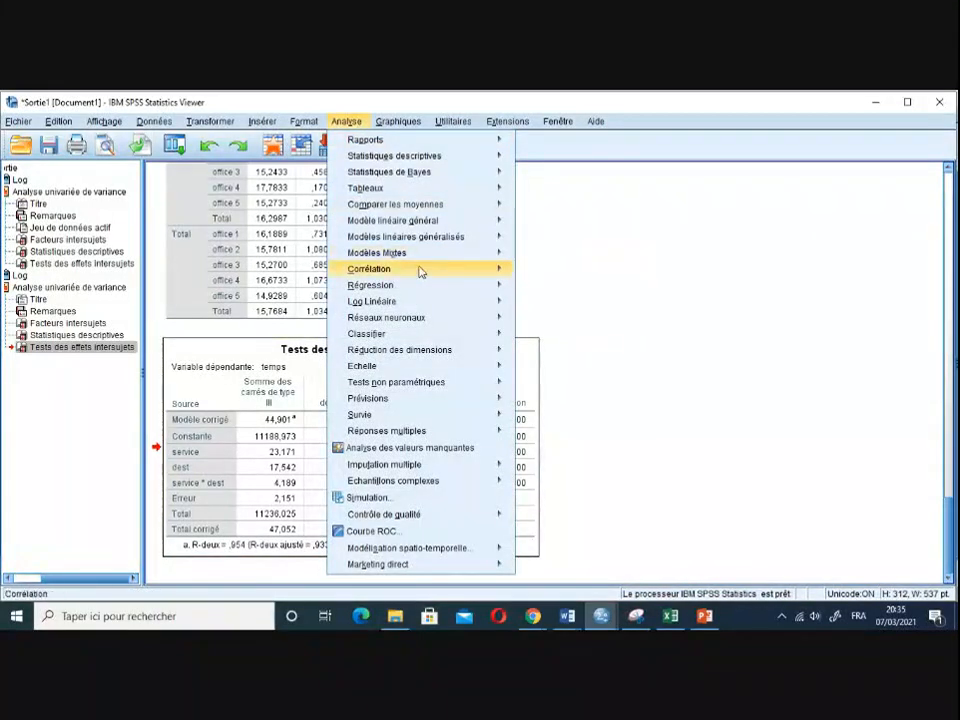
mouse_move(498, 221)
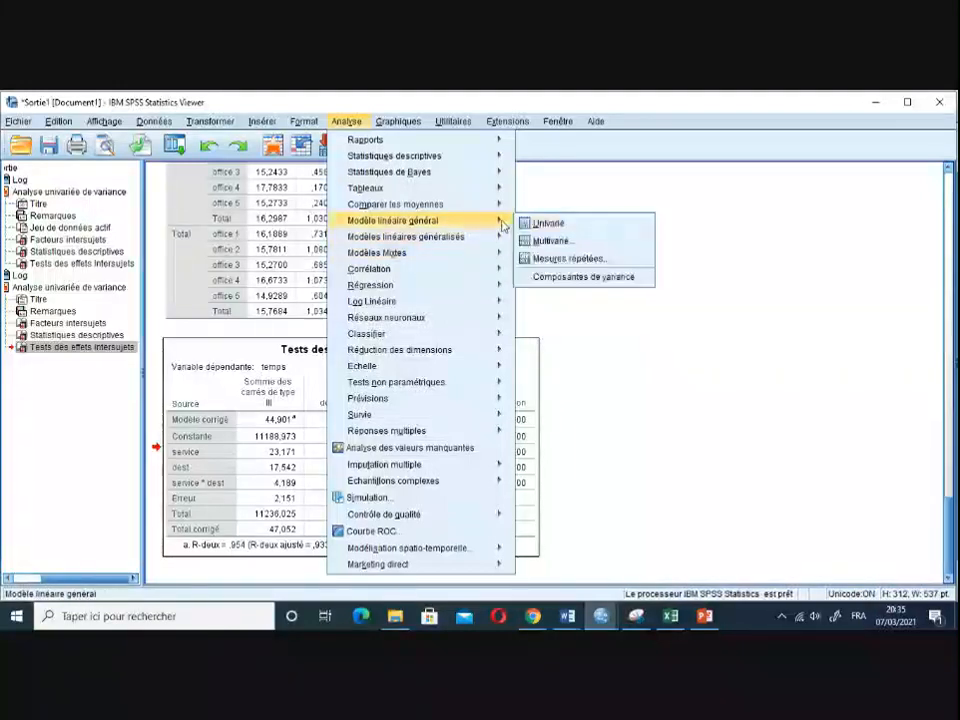
left_click(545, 223)
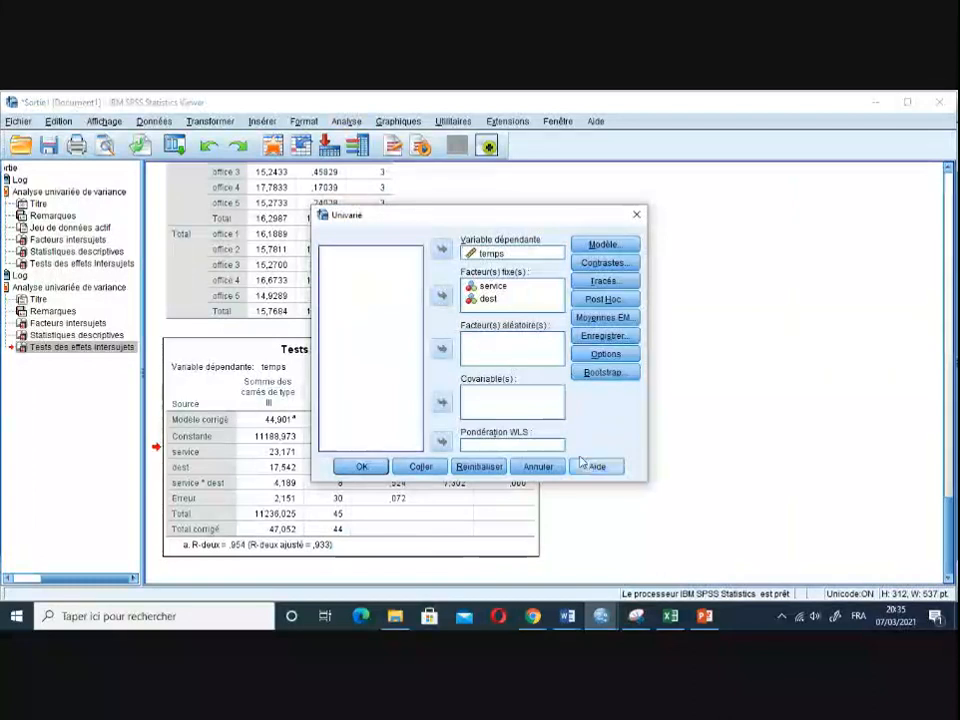
left_click(542, 467)
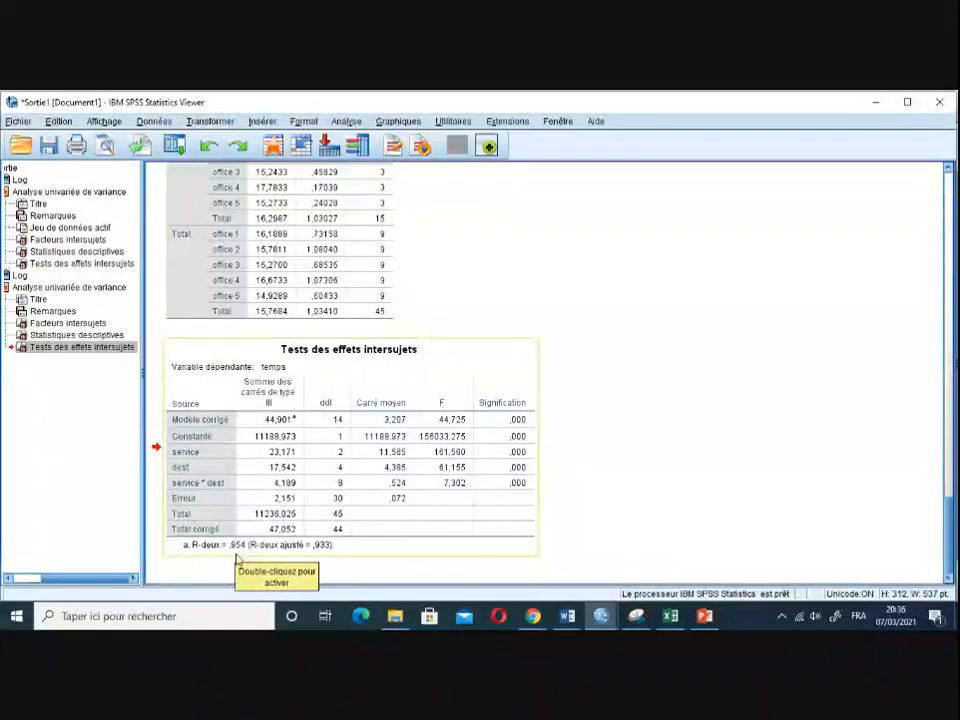
left_click(237, 553)
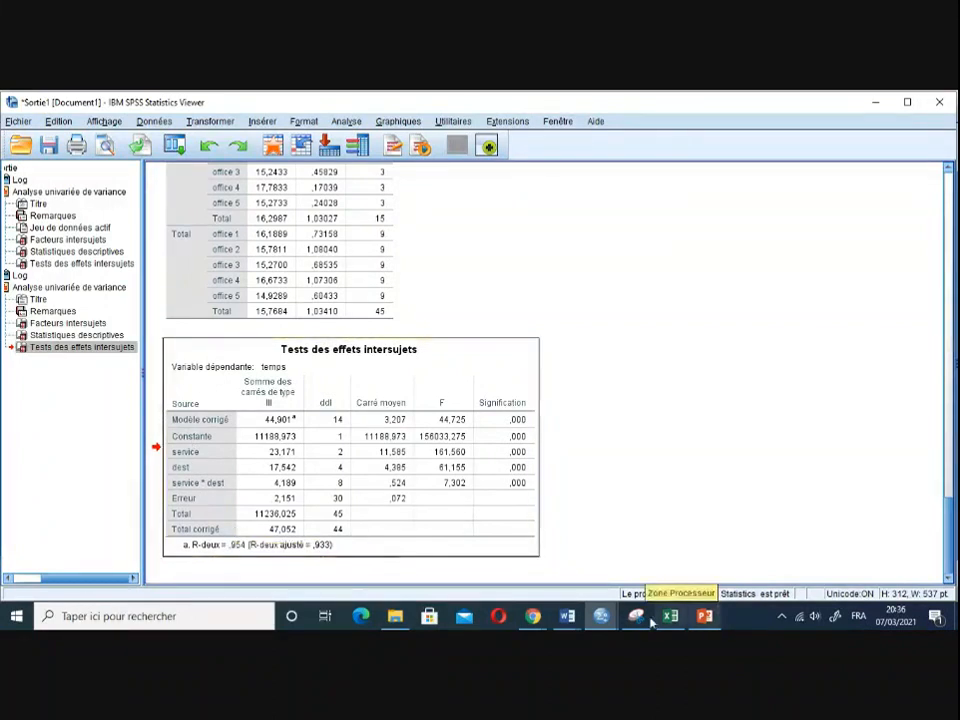
- Switch to the Google Meet call in Chrome and accept the waiting participant's request to join
left_click(536, 618)
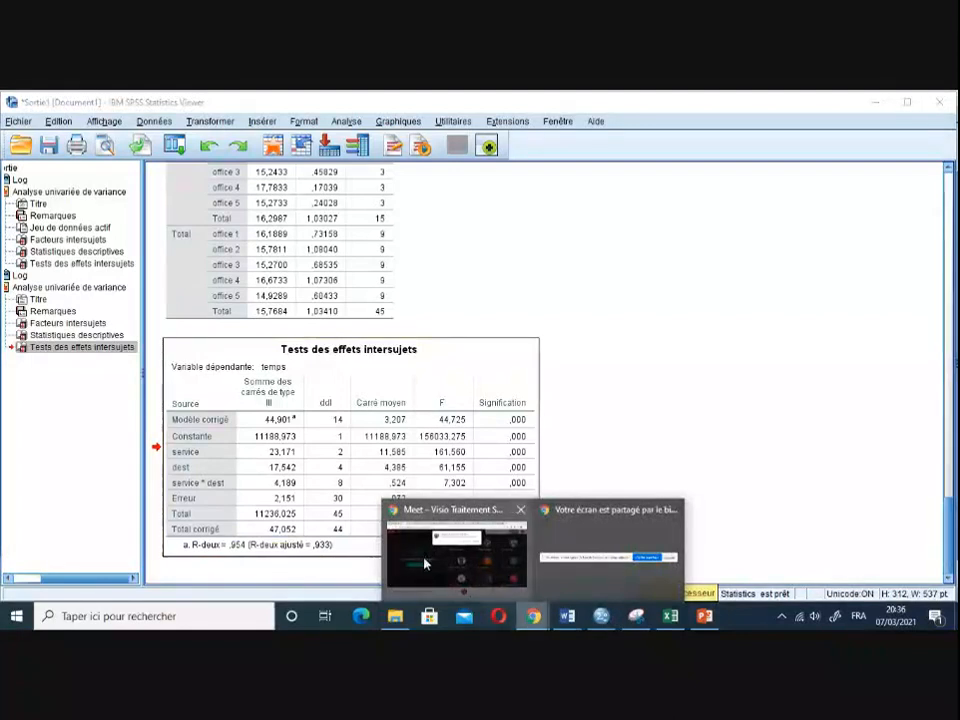
left_click(412, 551)
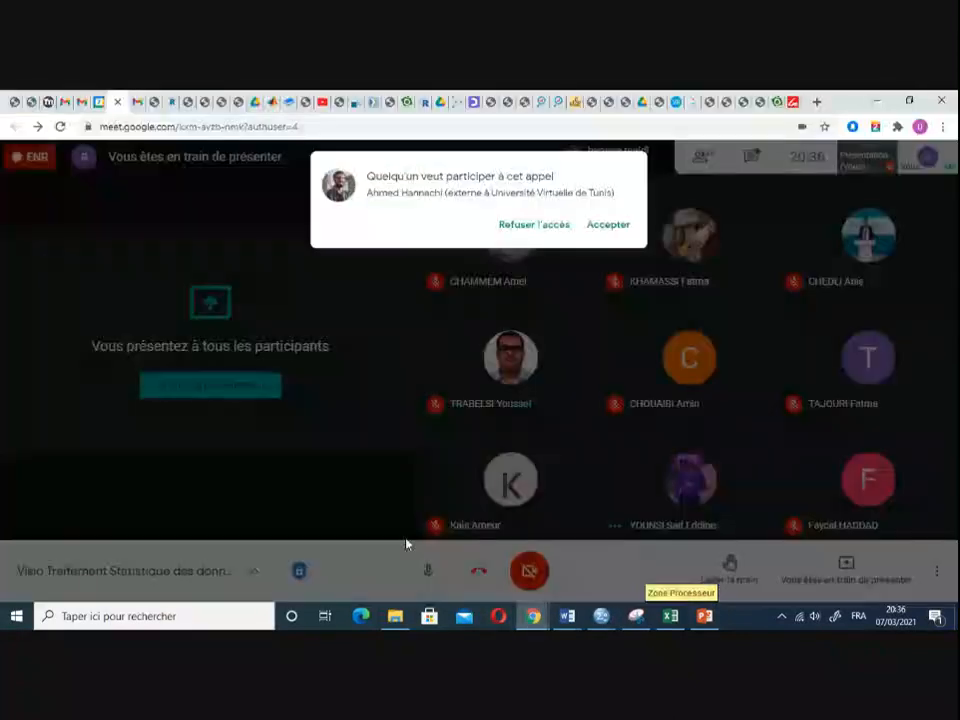
left_click(610, 226)
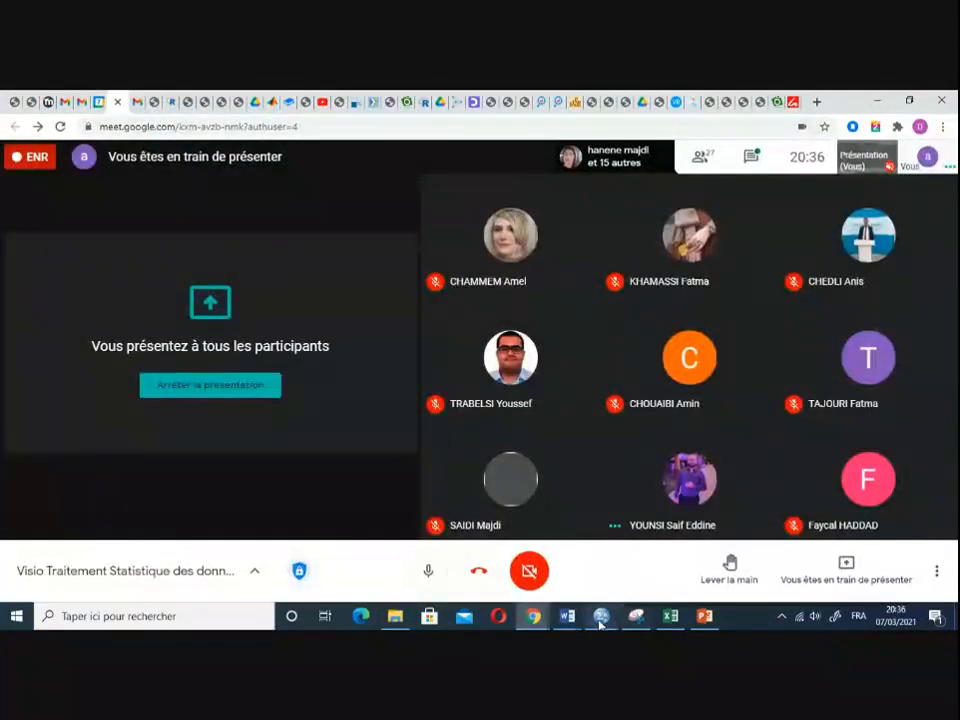
- Return to the SPSS output viewer, dismiss the Meet notification and deselect the Tests des effets intersujets table
mouse_move(600, 622)
left_click(536, 574)
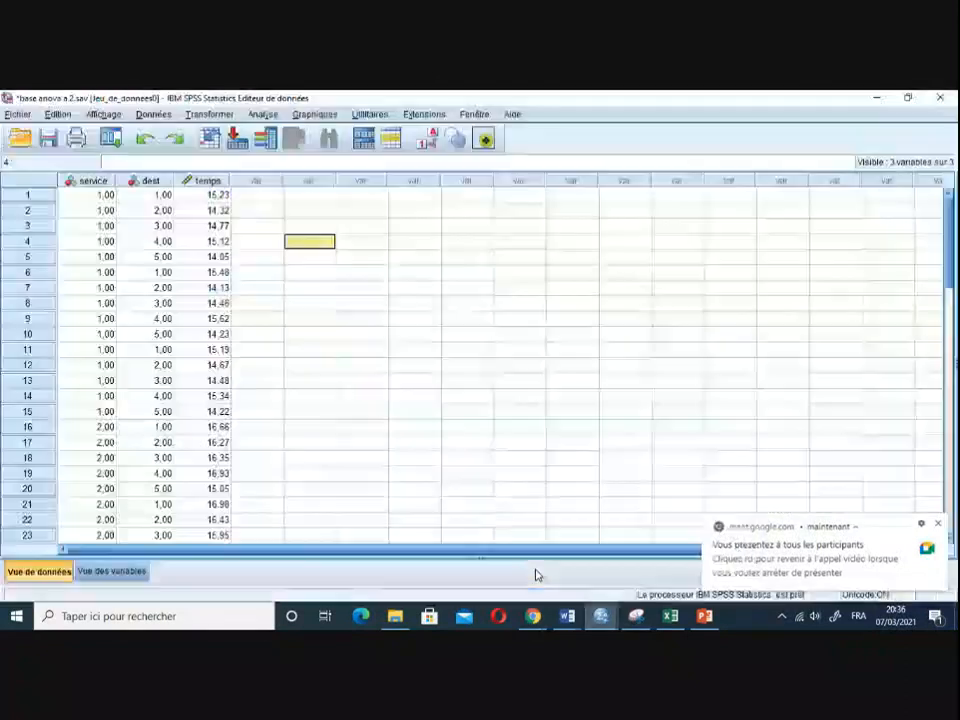
left_click(603, 621)
left_click(679, 577)
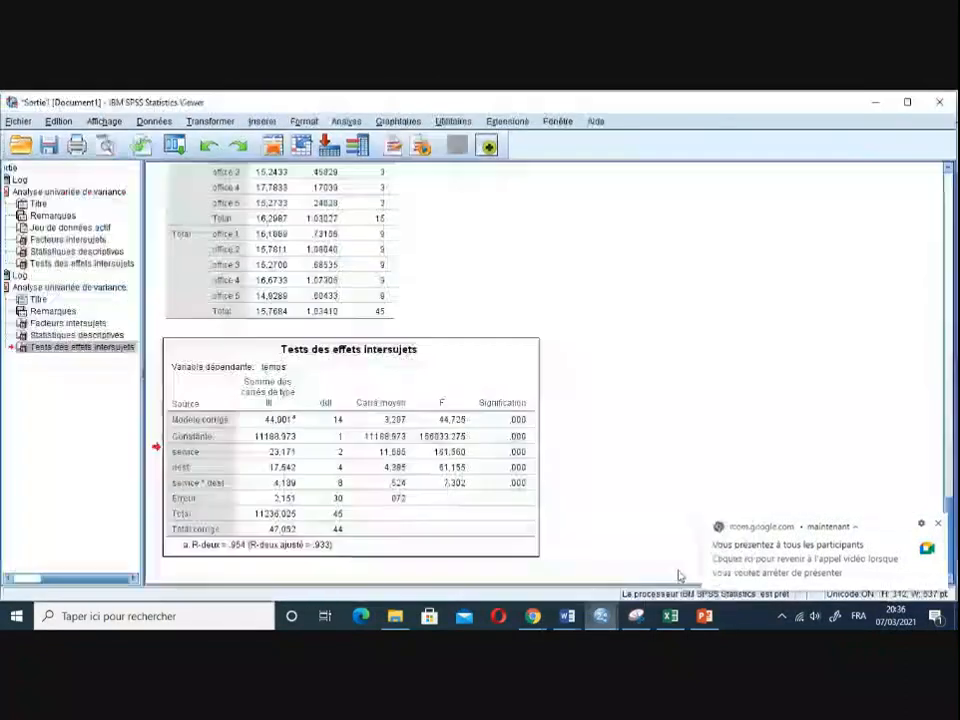
left_click(940, 525)
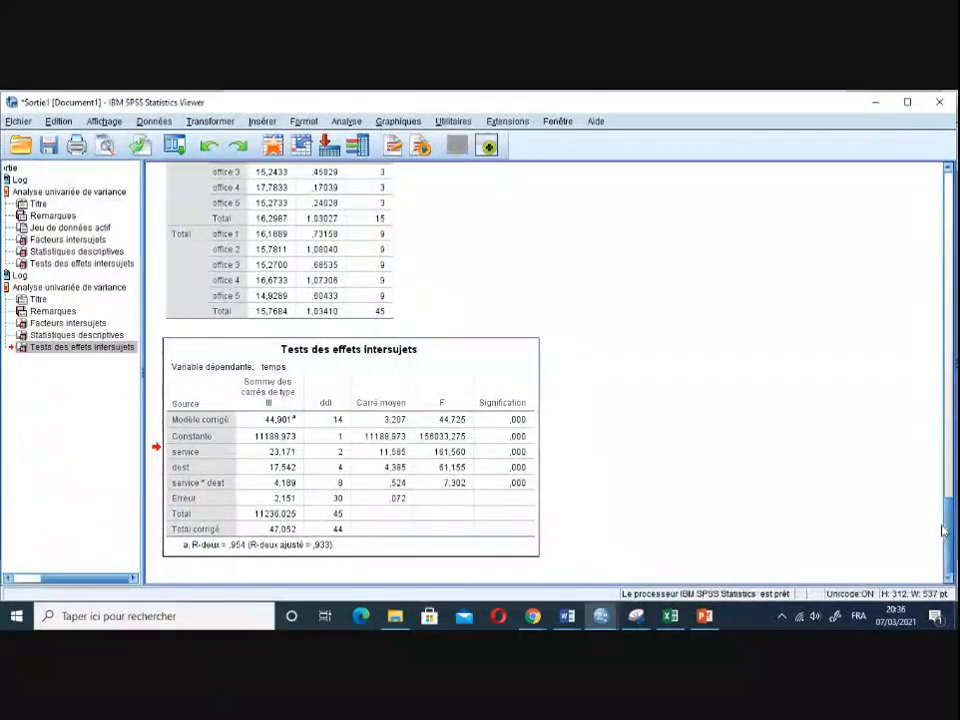
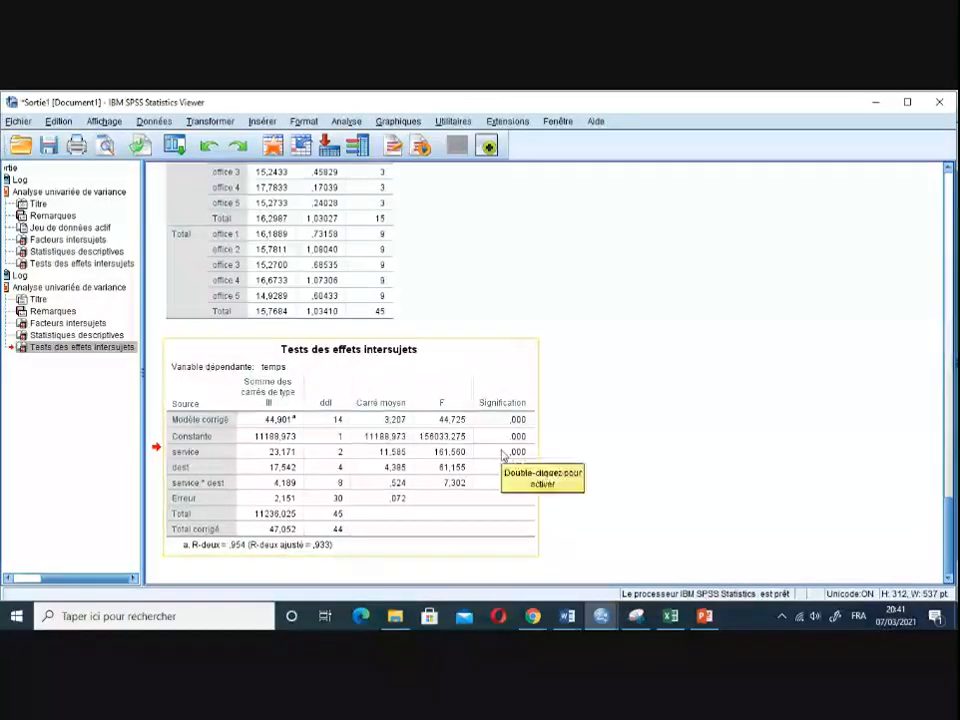
left_click(739, 490)
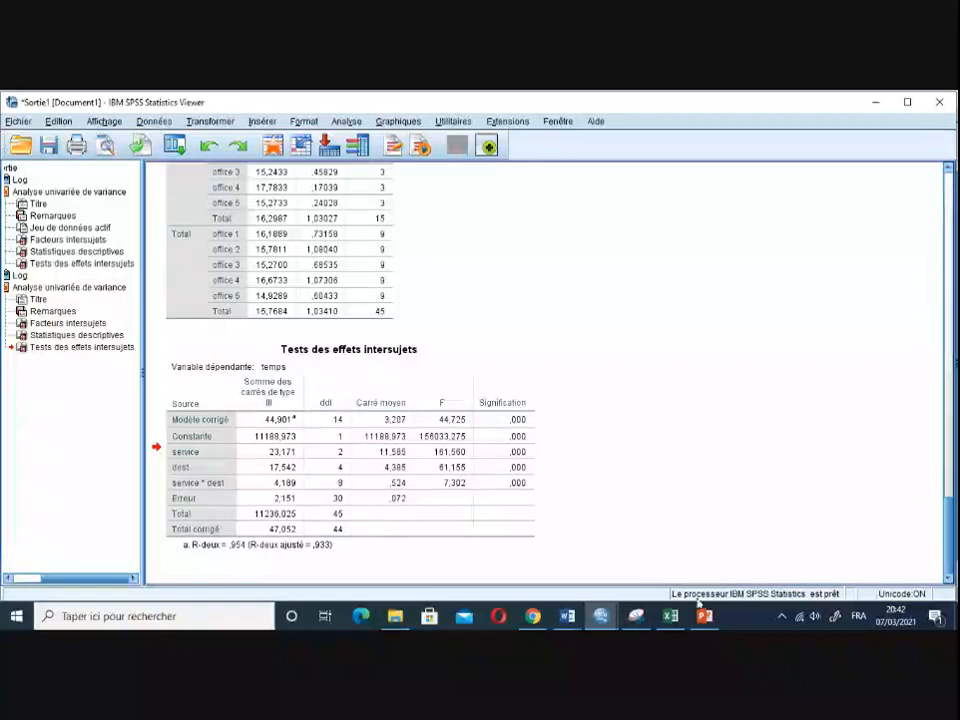
- Switch to the Chap1 Analyse en composantes principales presentation in PowerPoint and examine the table of individuals' scores by subject
mouse_move(706, 620)
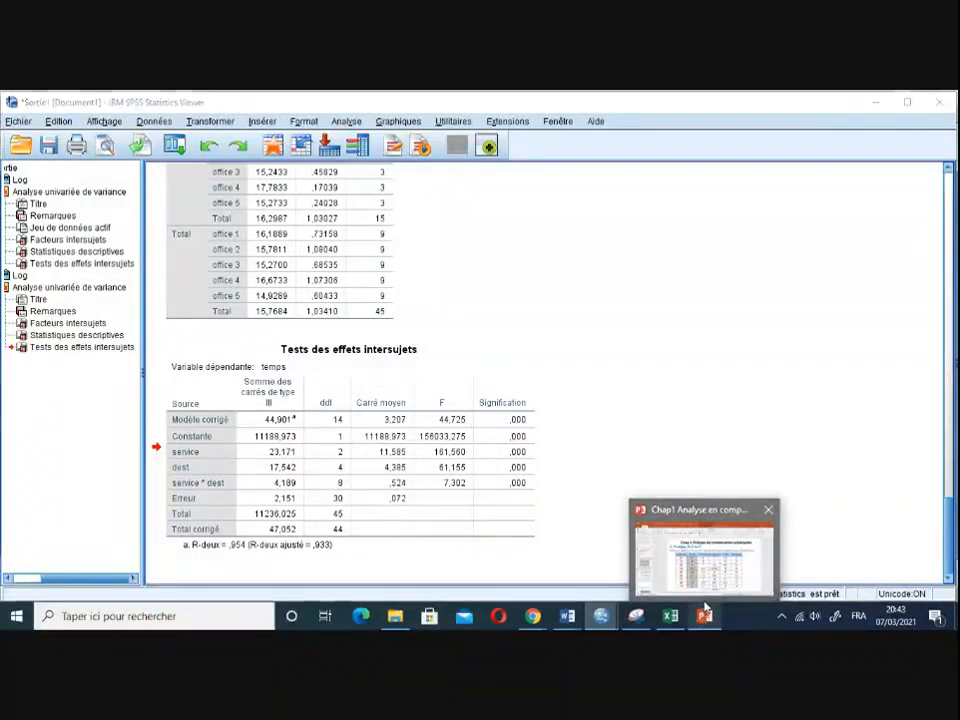
left_click(705, 612)
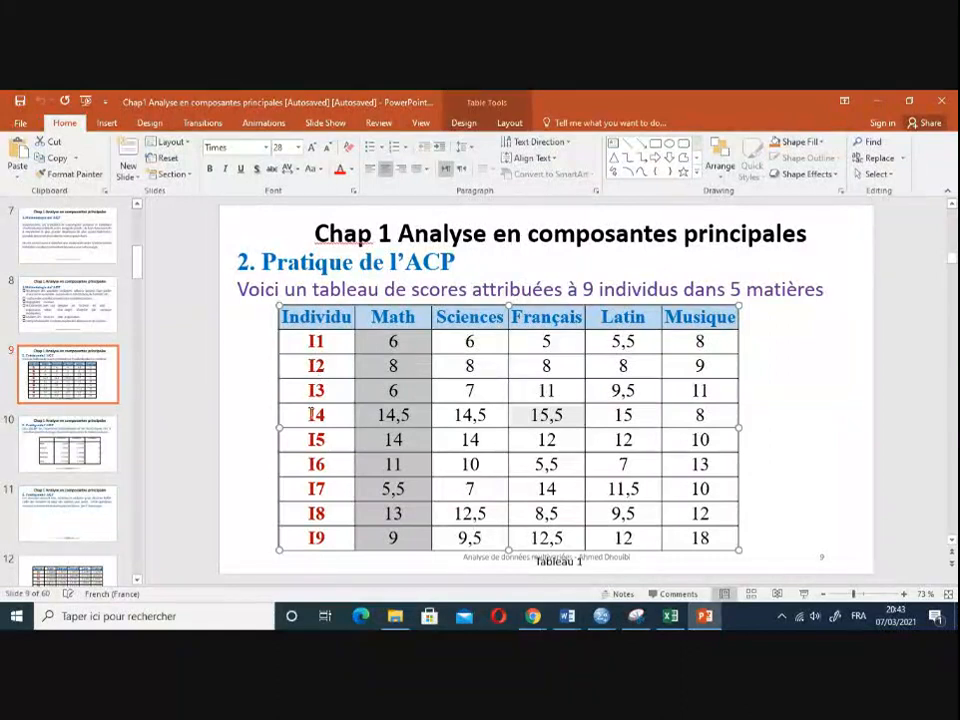
left_click(484, 367)
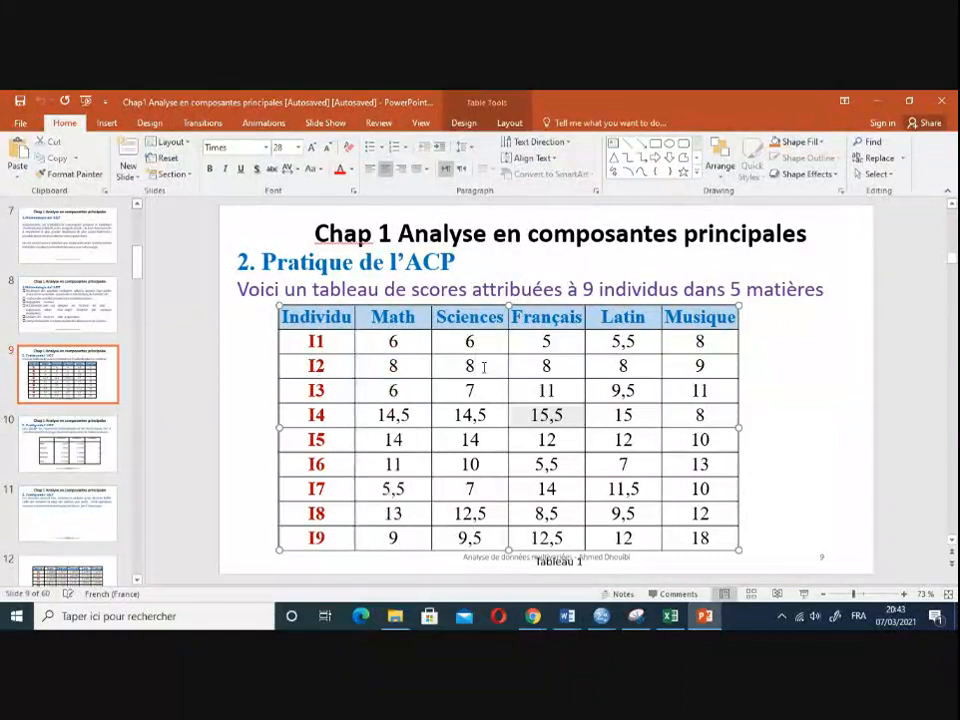
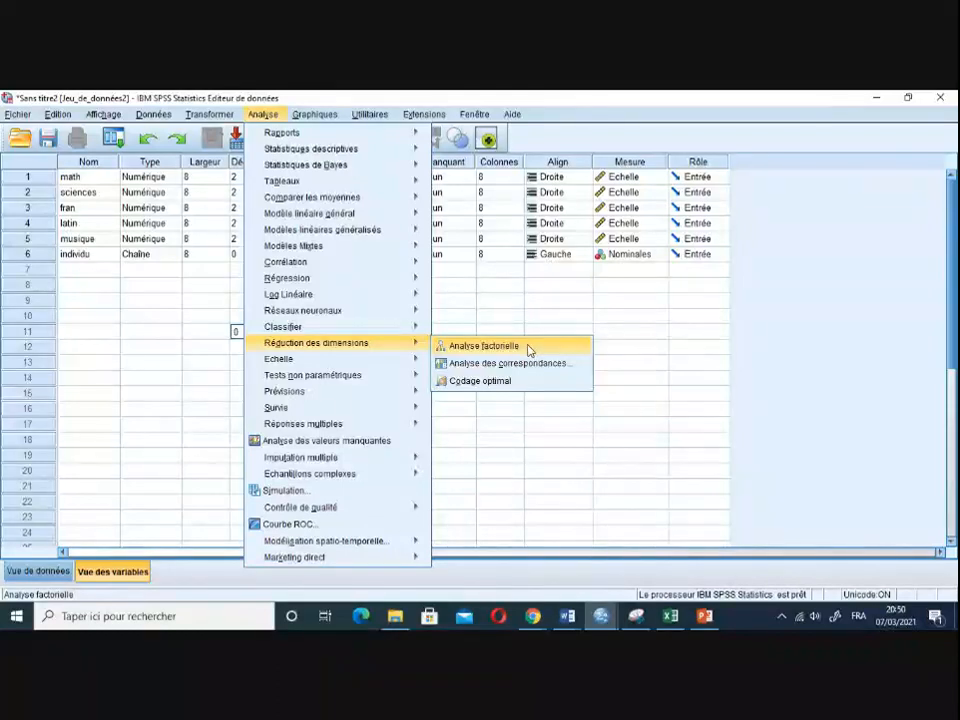
- Set up an Analyse factorielle with math, sciences, fran, latin and musique as the analysis variables
left_click(529, 348)
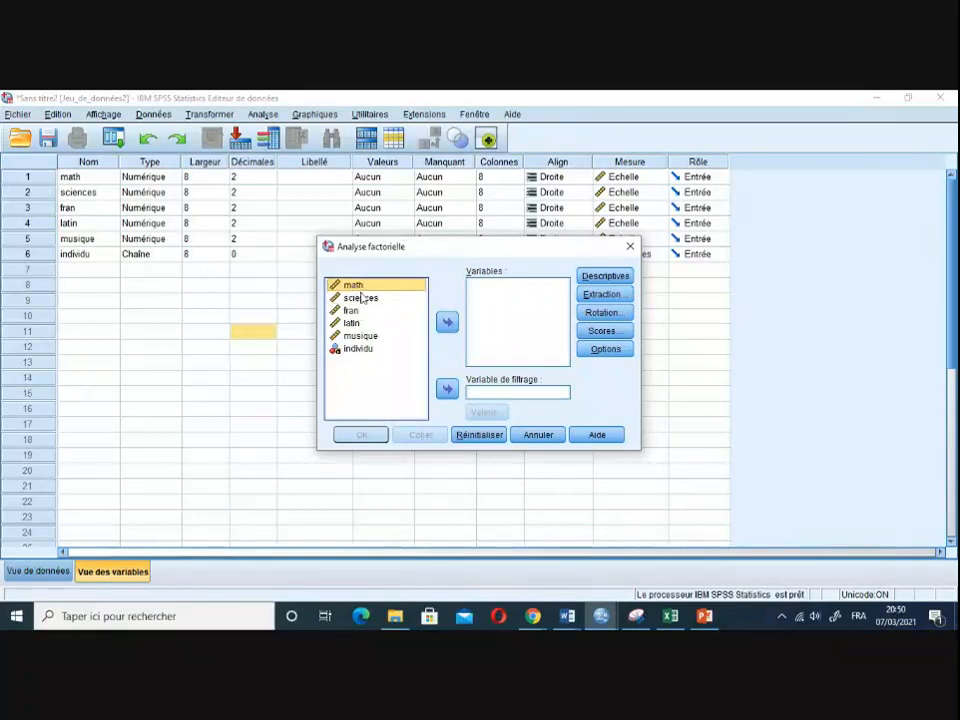
left_click_drag(359, 297, 347, 336)
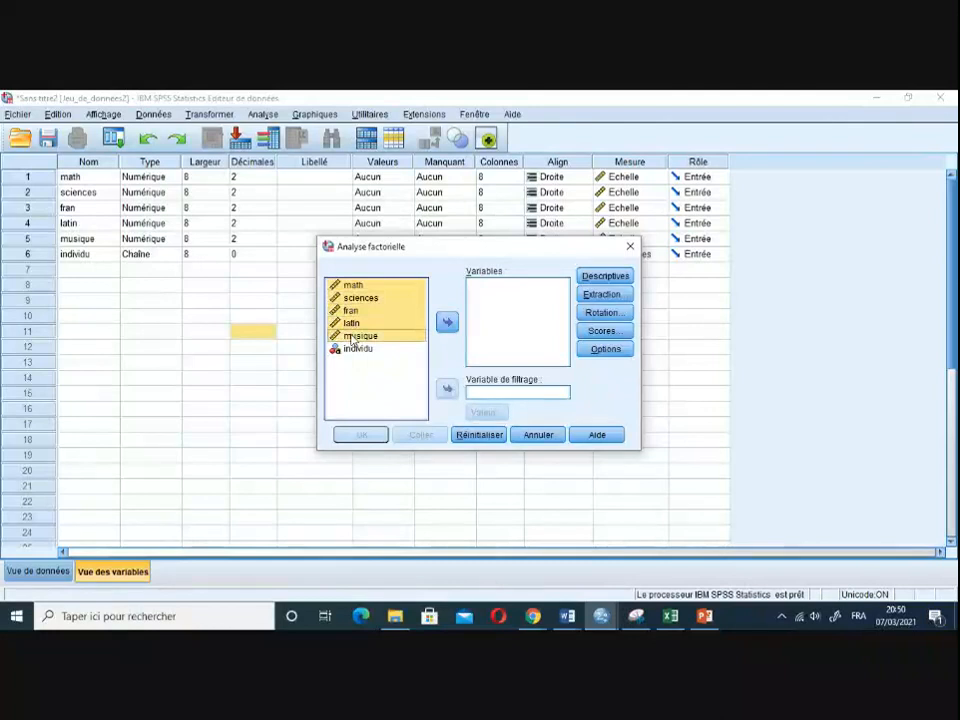
left_click(447, 321)
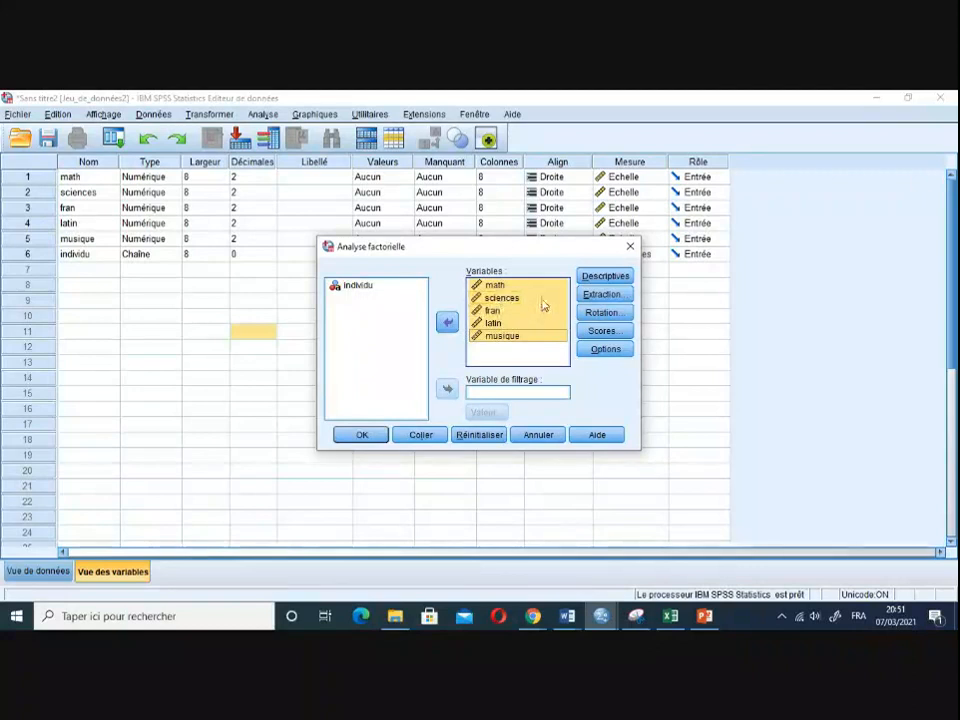
- Request Caractéristiques univariées, correlation Coefficients, Niveaux de signification, and Indice KMO et test de sphéricité de Bartlett for the factor analysis
left_click(600, 286)
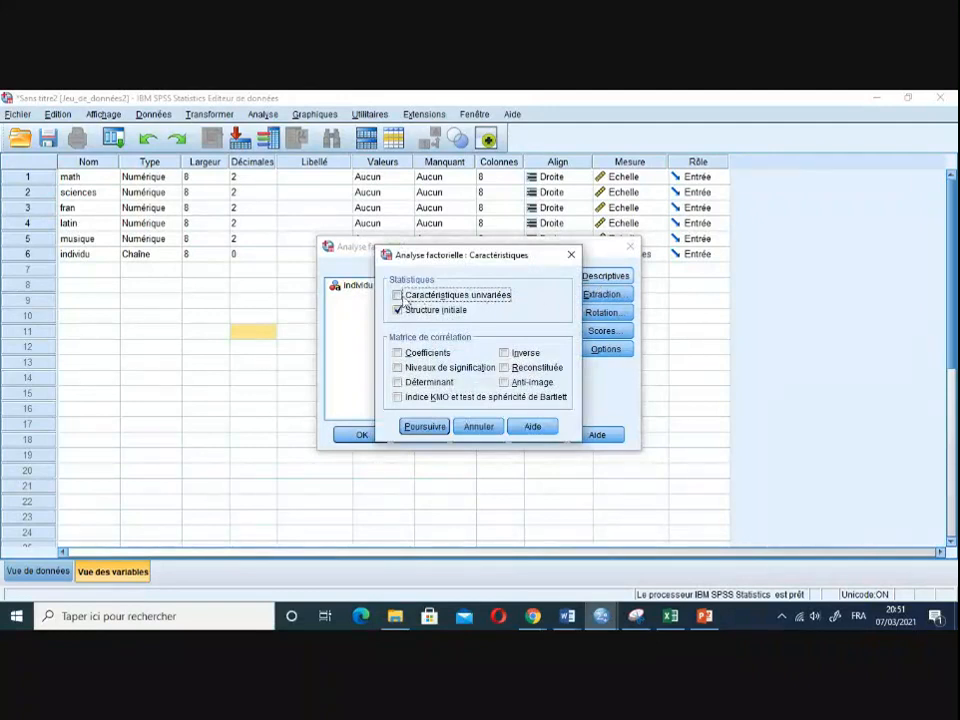
left_click(399, 296)
left_click(397, 398)
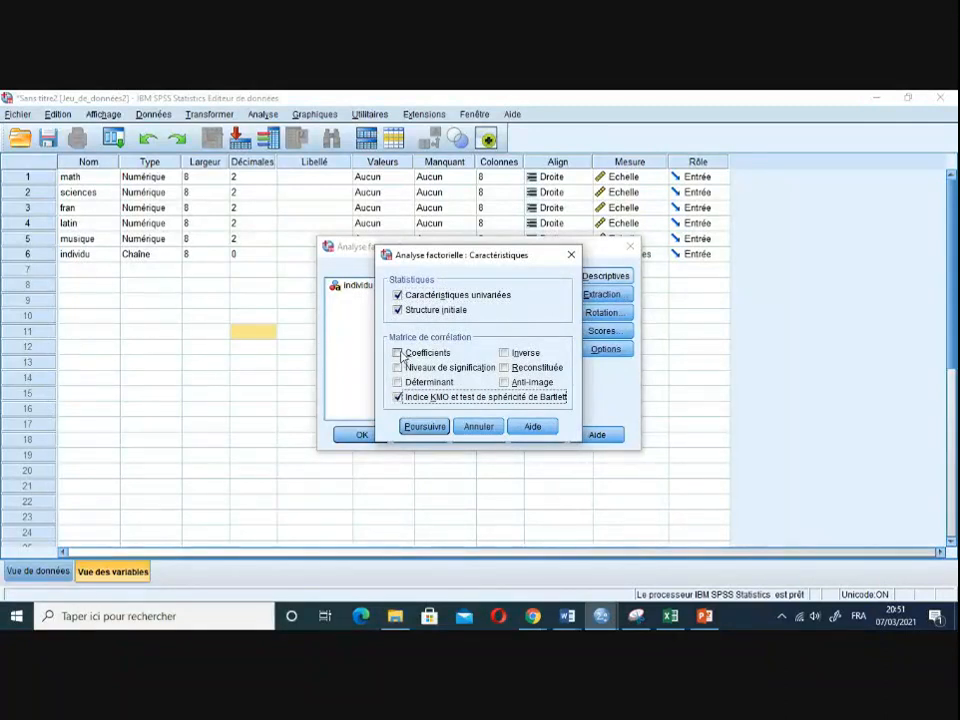
left_click(399, 353)
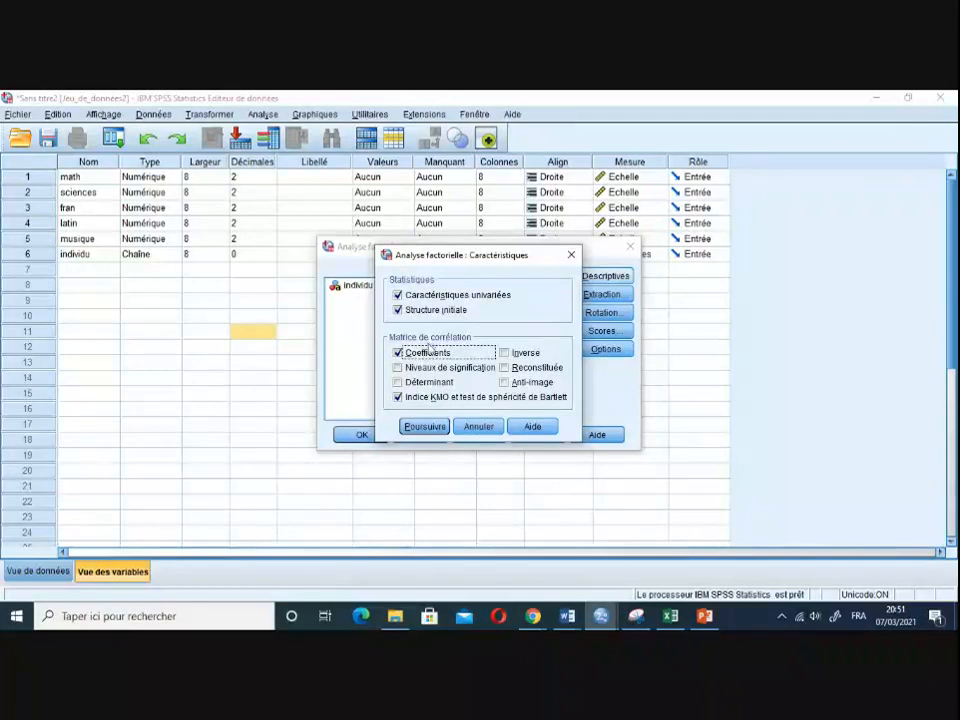
left_click(399, 368)
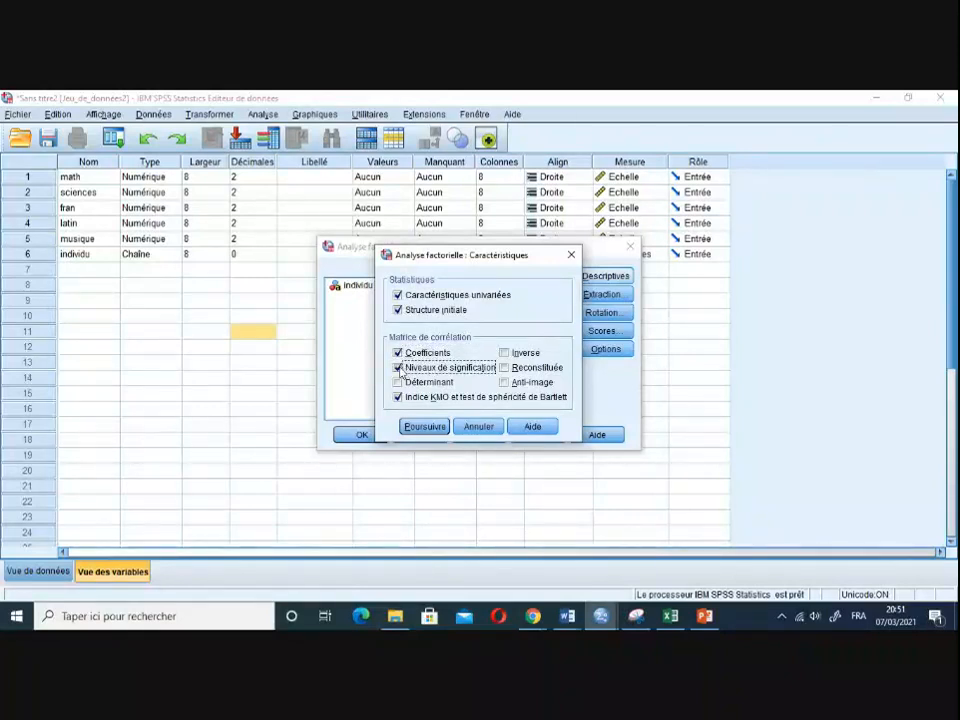
left_click(420, 426)
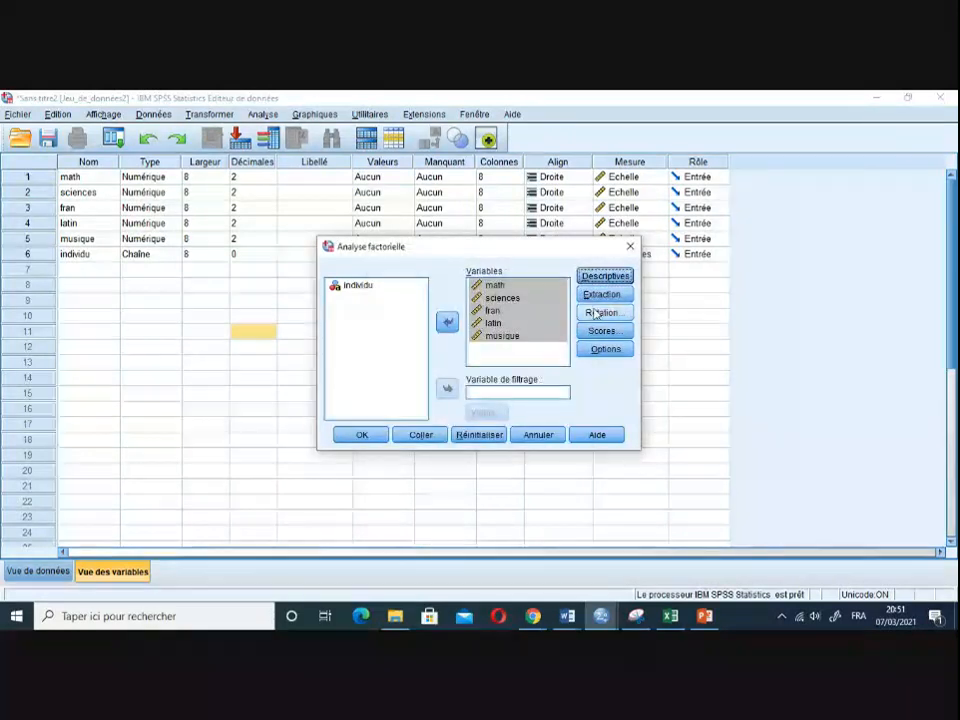
- Try a fixed number of factors in the extraction settings, and restore extraction based on eigenvalues greater than 1
left_click(598, 295)
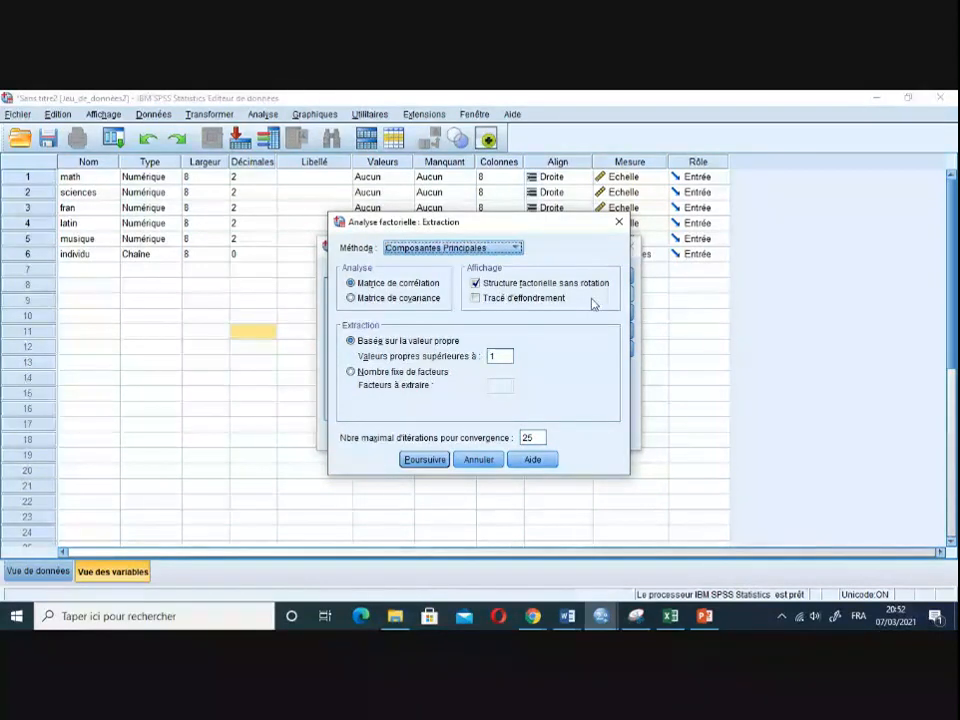
left_click(354, 371)
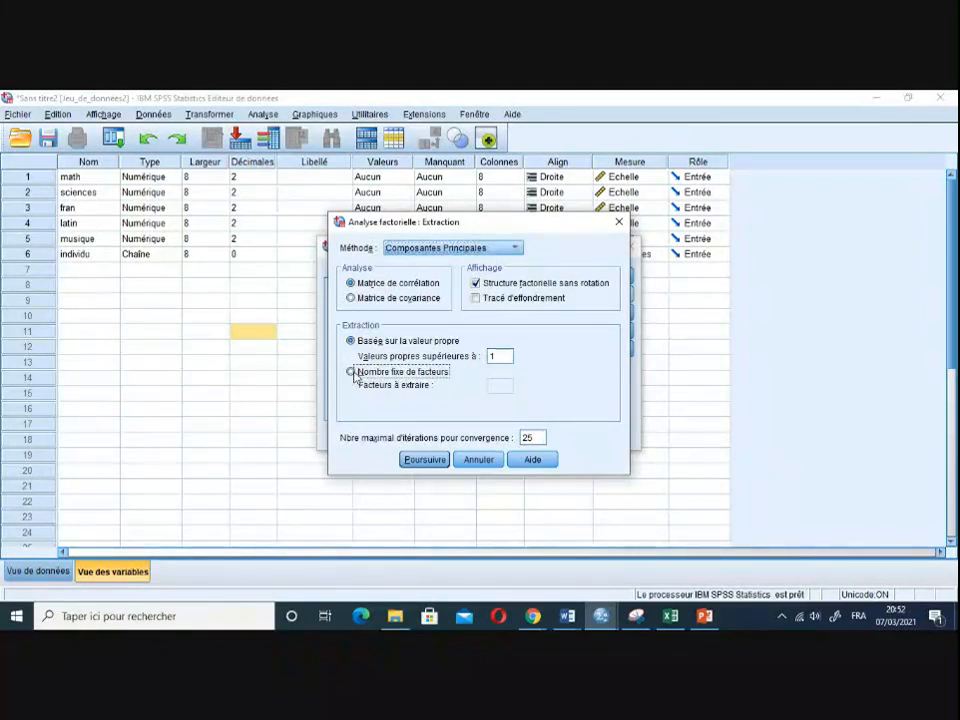
left_click(498, 386)
type("2")
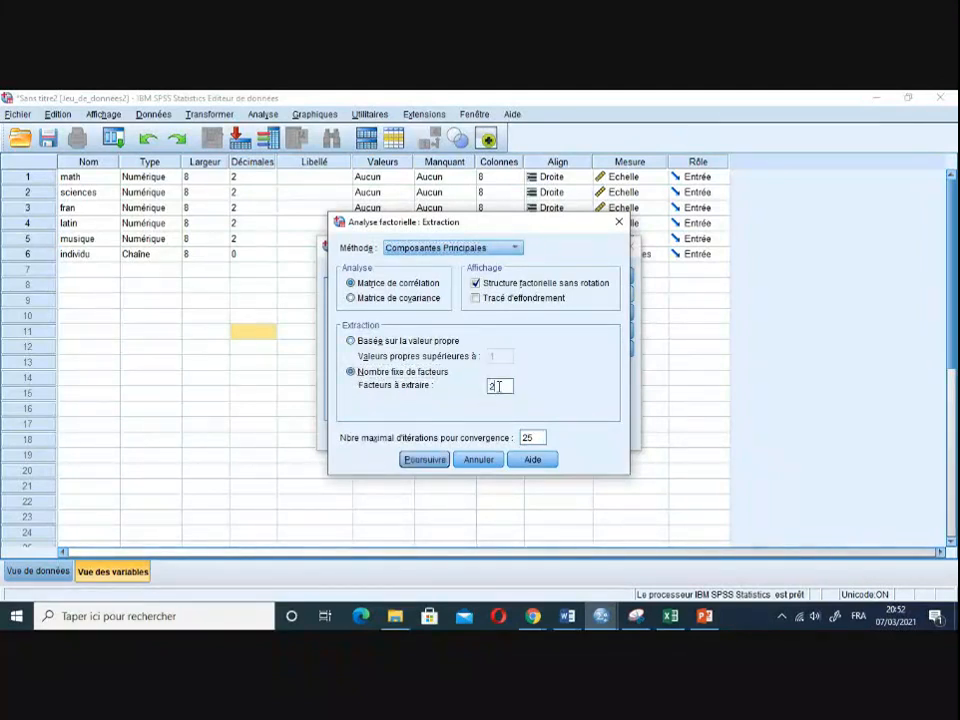
type("3")
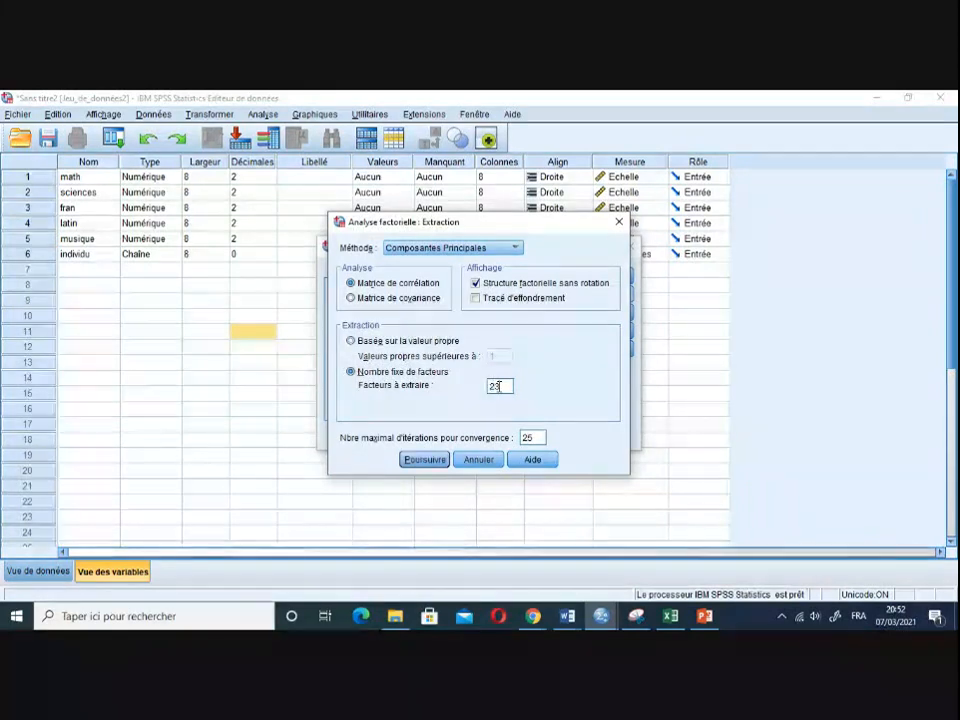
key("BackSpace")
key("BackSpace")
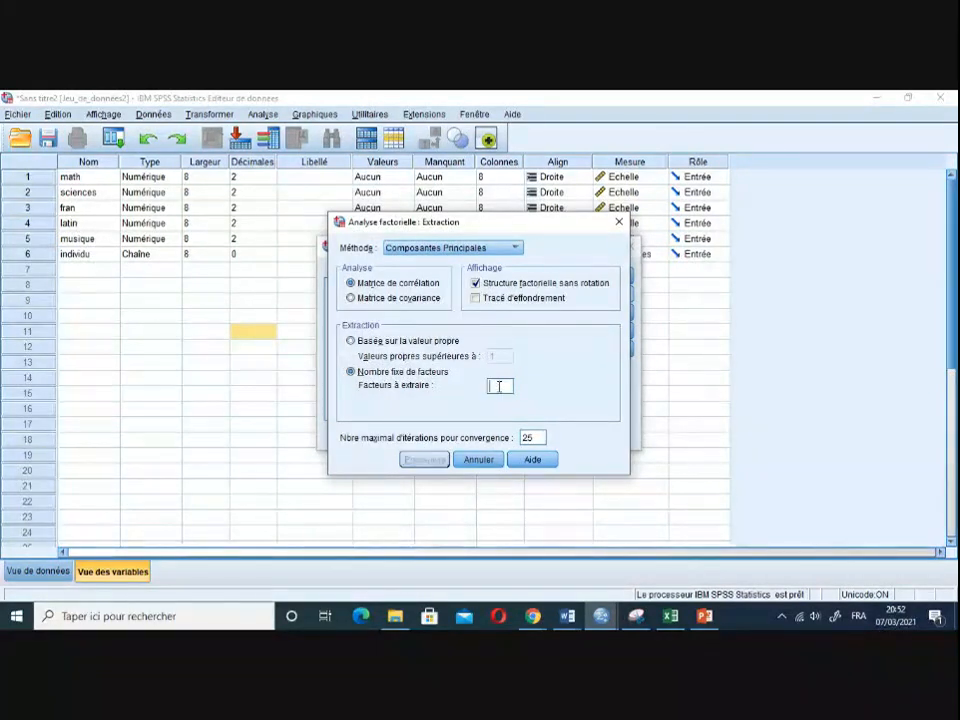
left_click(351, 341)
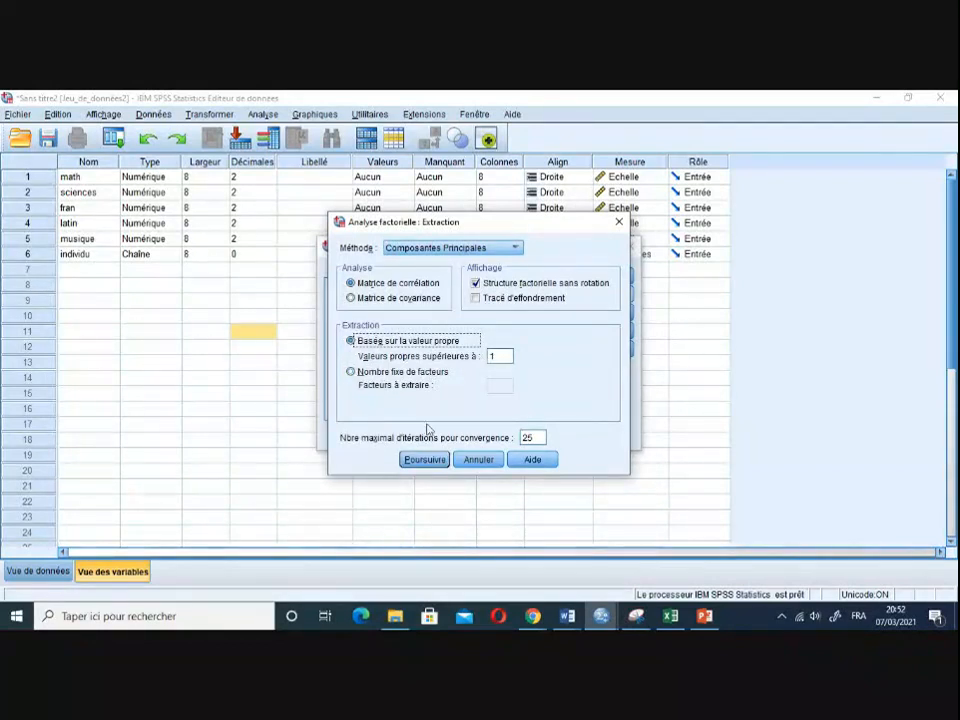
left_click(427, 460)
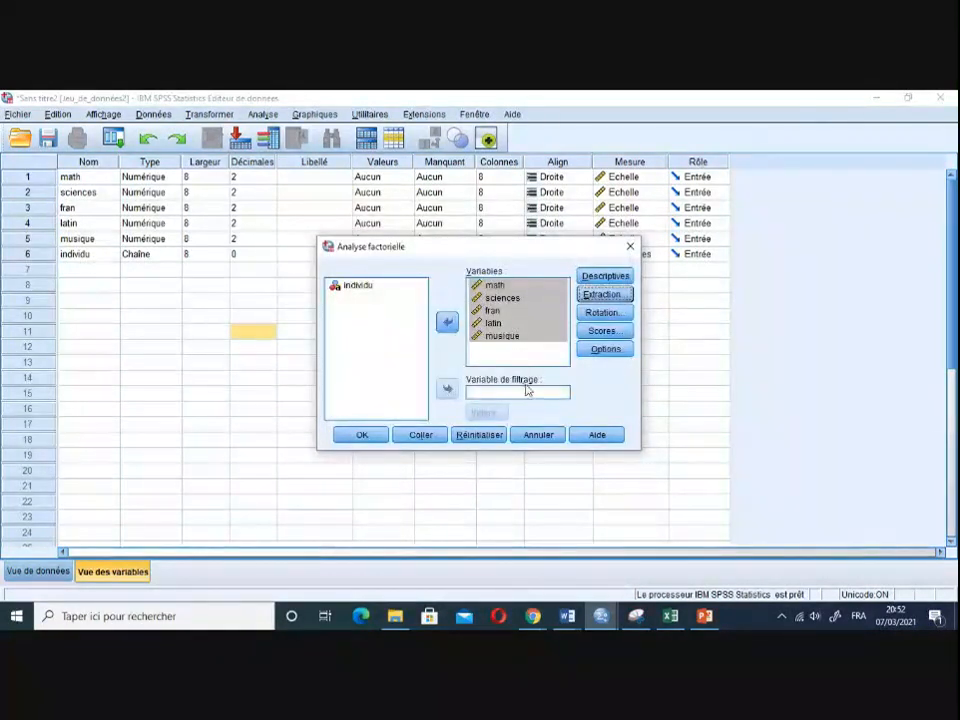
- Run the factor analysis and examine its Avertissements and Statistiques descriptives tables in the output
left_click(362, 435)
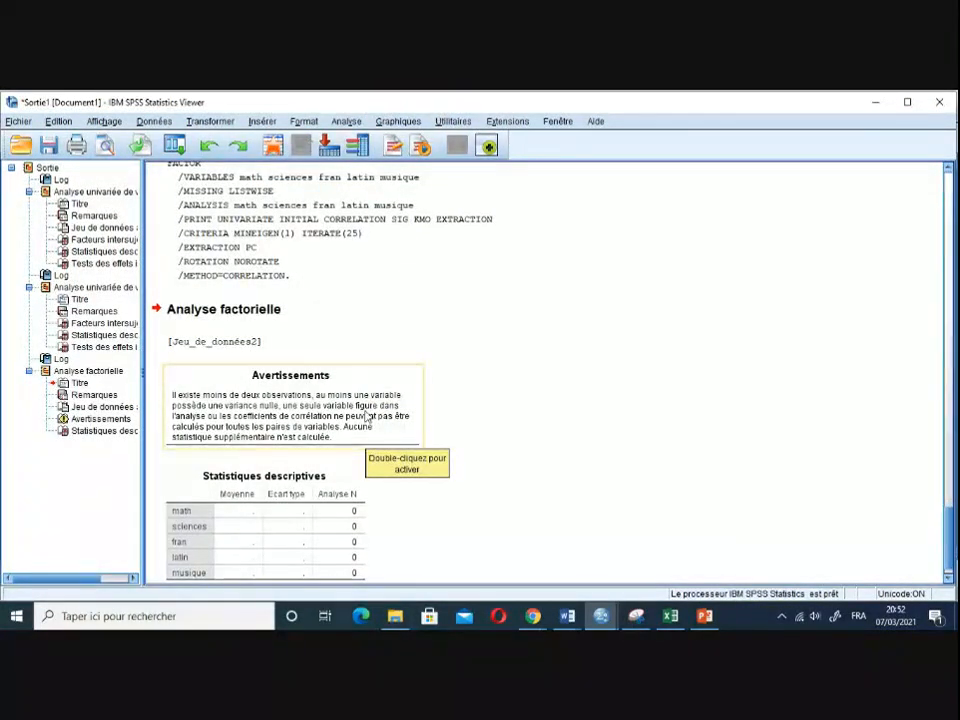
scroll(485, 453, "down", 1)
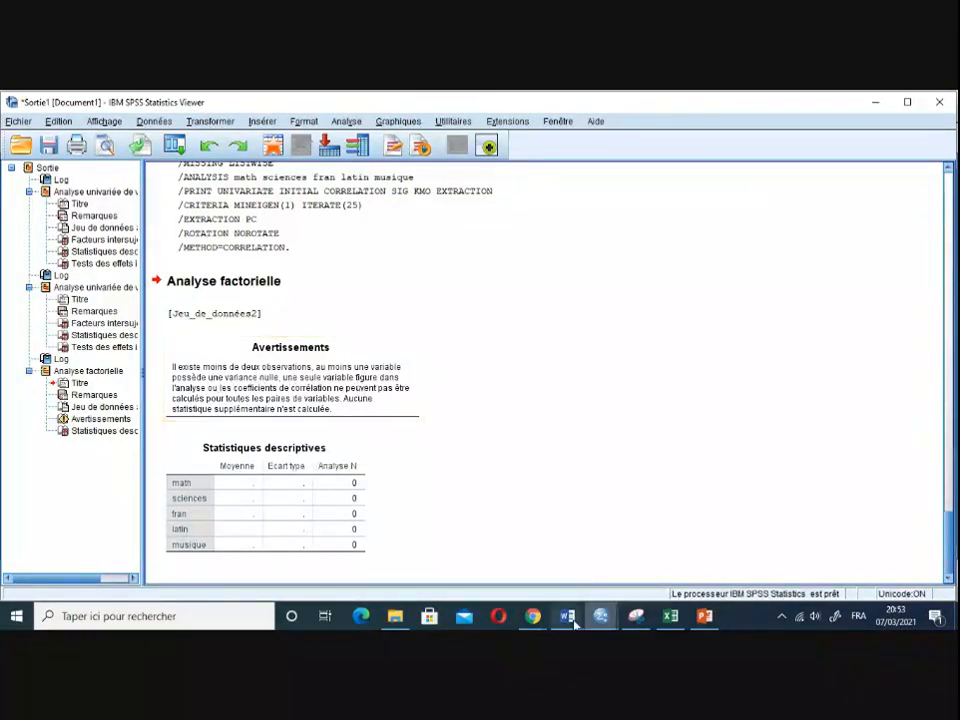
mouse_move(574, 624)
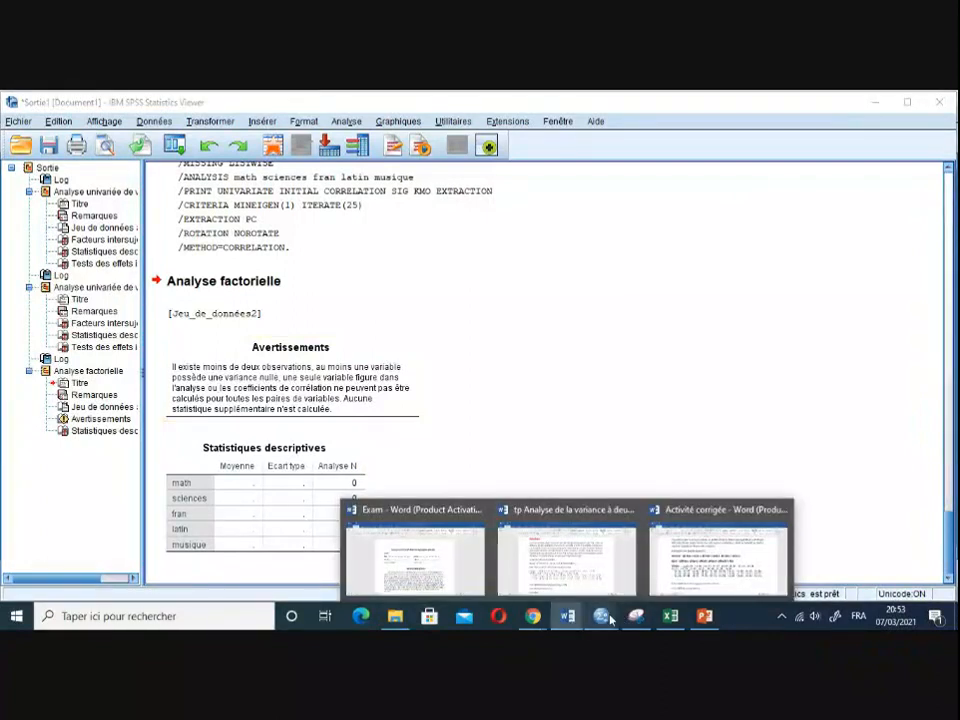
- Bring up the data view of the Sans titre2 dataset to check its cases for the factor analysis variables
left_click(584, 564)
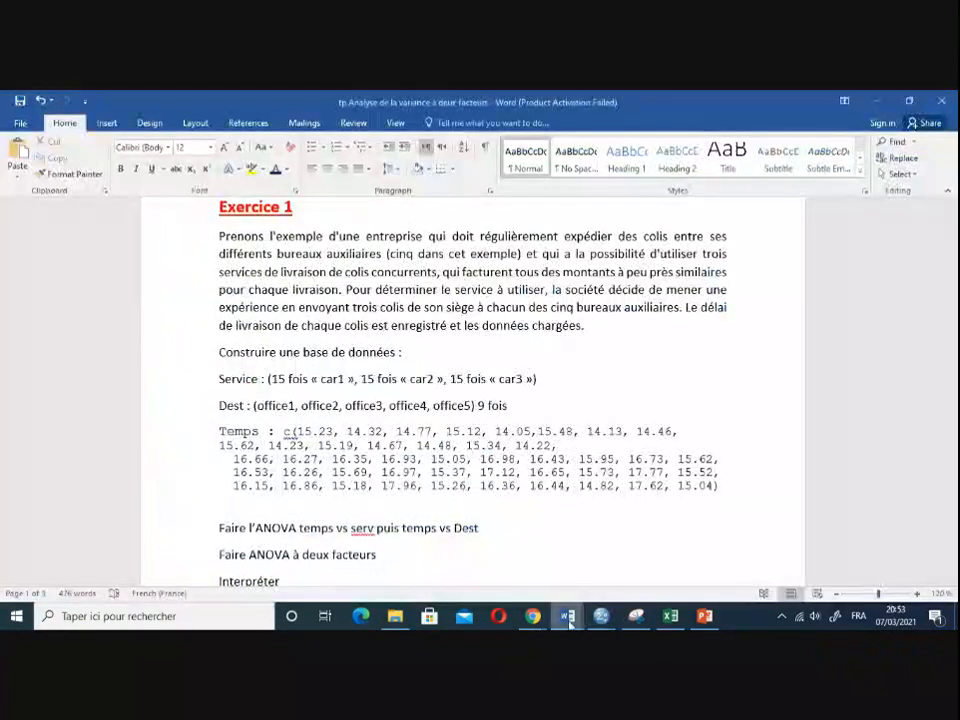
mouse_move(603, 618)
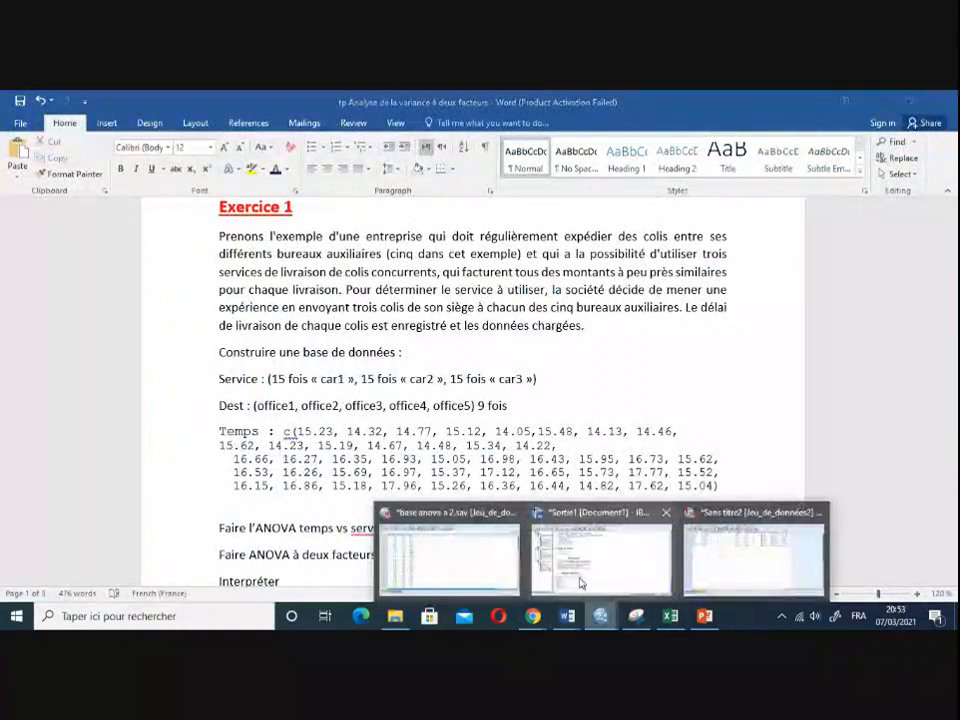
left_click(583, 570)
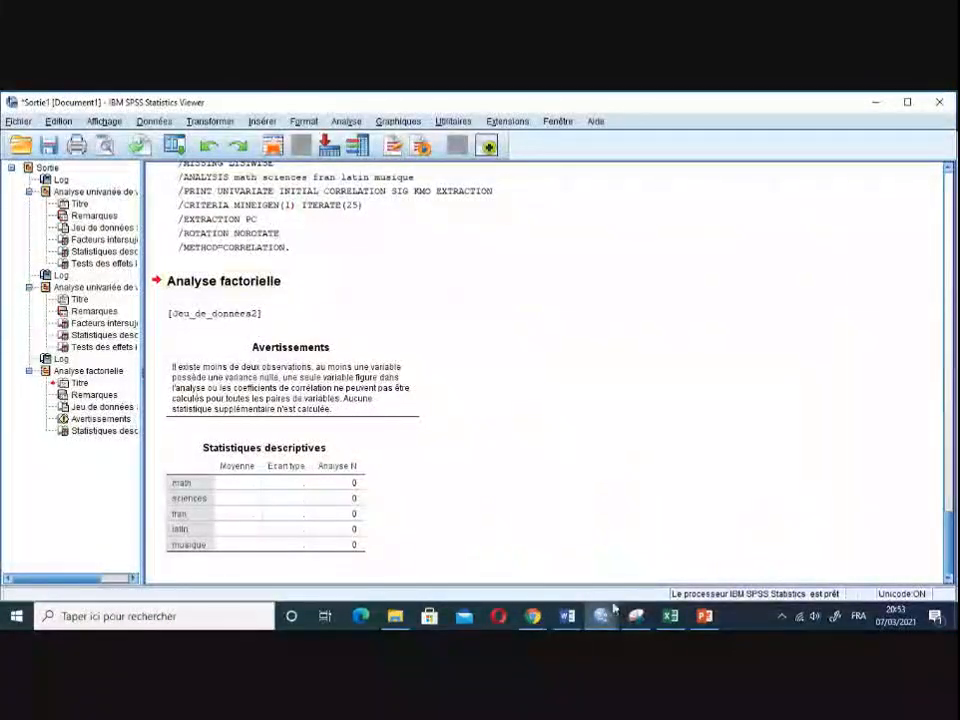
mouse_move(603, 616)
left_click(729, 573)
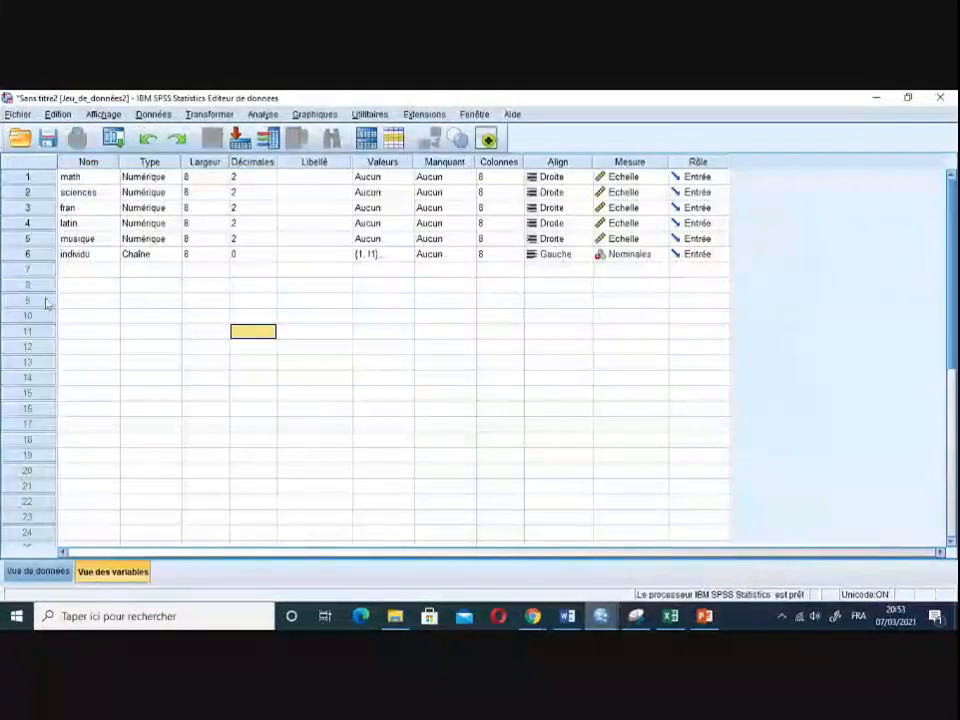
left_click(60, 567)
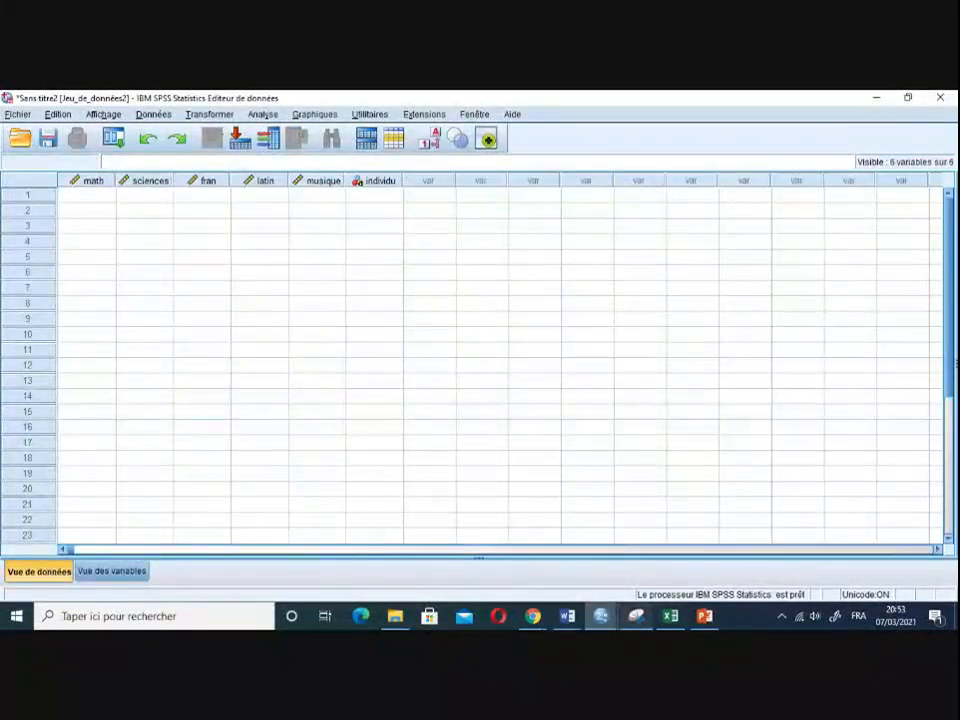
- Switch to the PowerPoint presentation on Analyse en composantes principales and find the table of scores for 9 individuals in 5 subjects
left_click(704, 616)
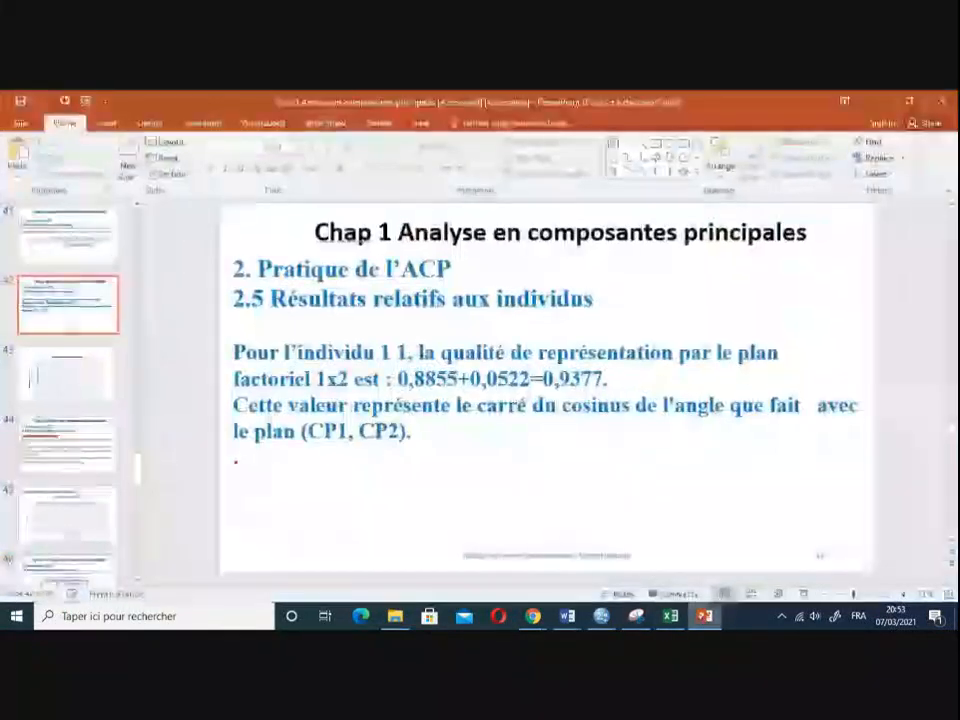
scroll(414, 403, "up", 1)
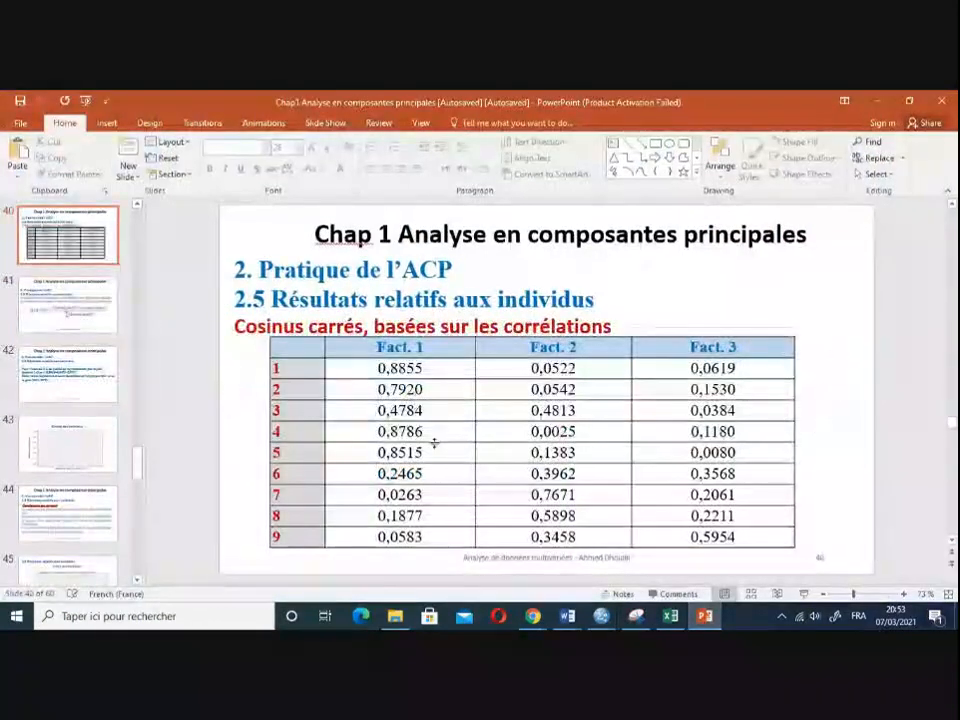
scroll(426, 418, "up", 1)
scroll(426, 418, "up", 17)
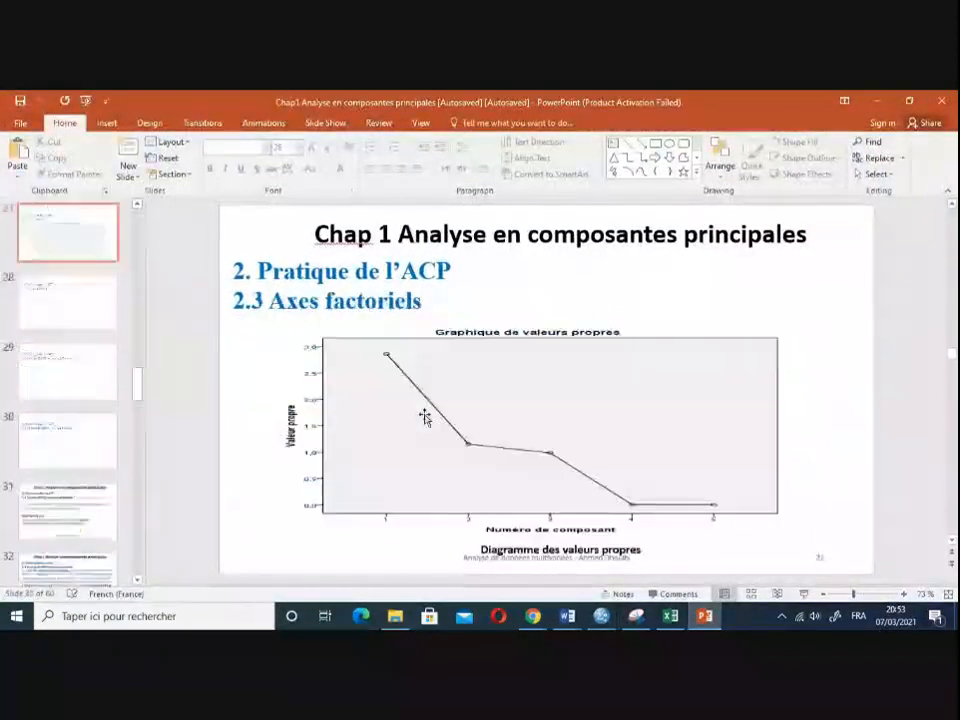
scroll(424, 416, "up", 8)
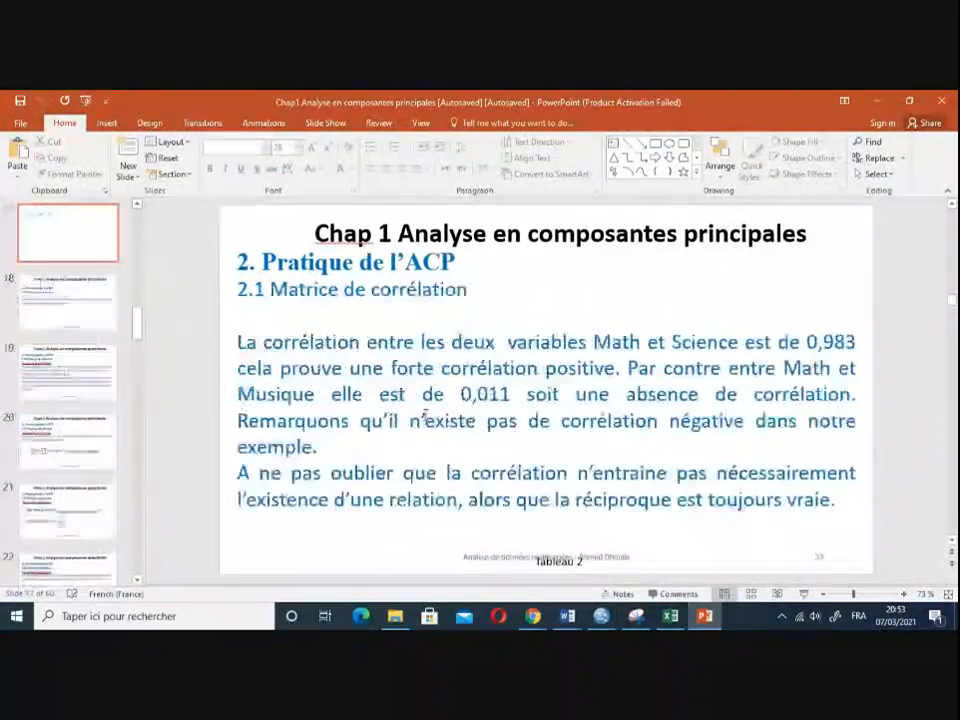
scroll(424, 416, "up", 7)
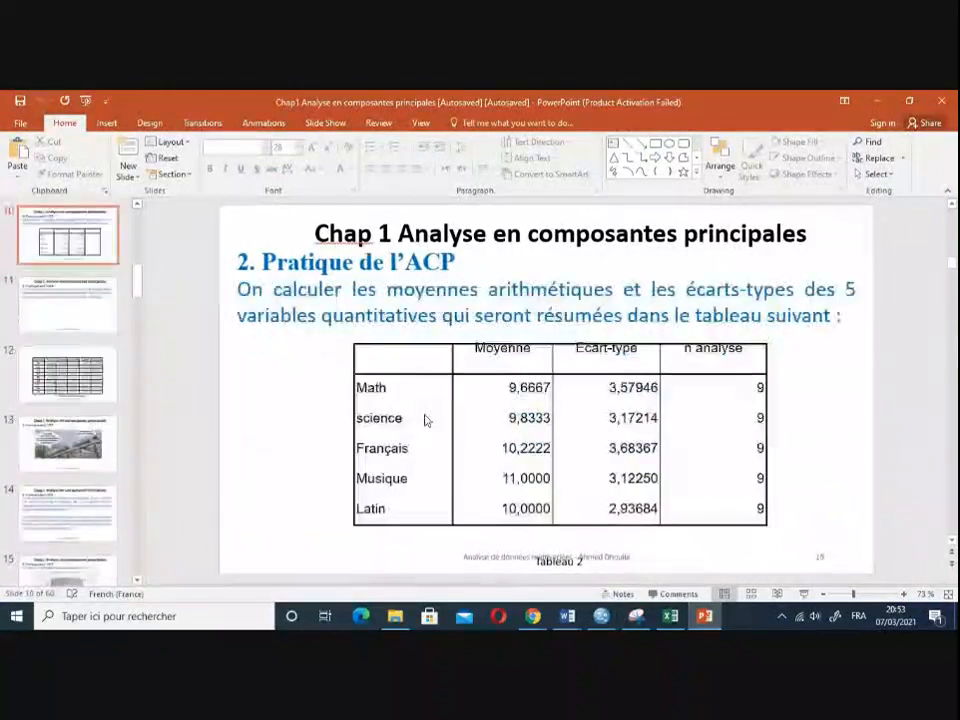
scroll(425, 414, "up", 7)
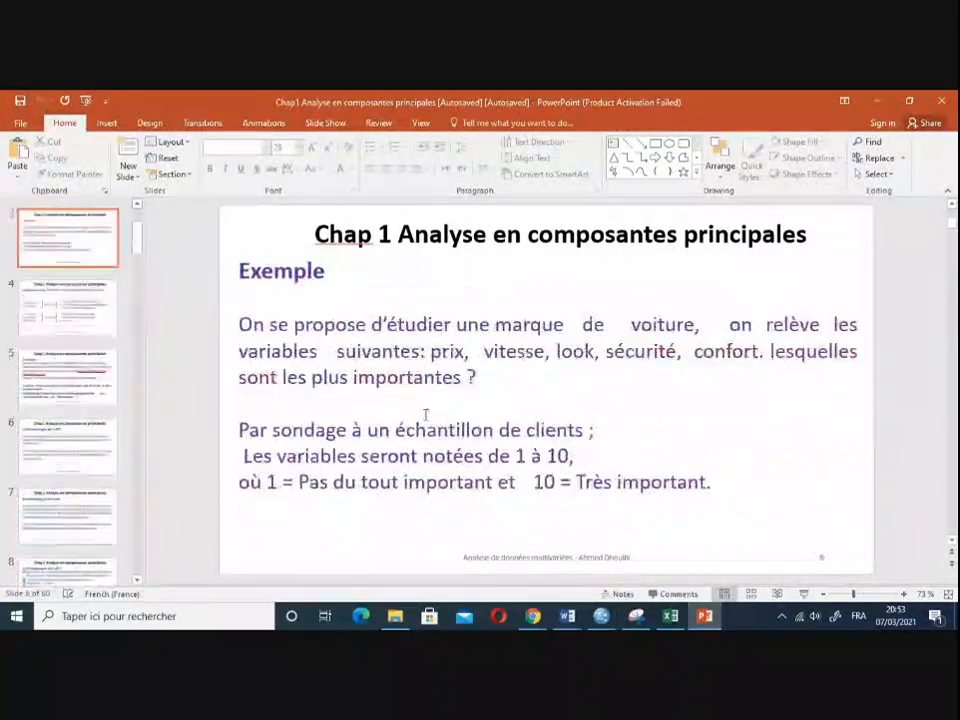
scroll(424, 415, "down", 10)
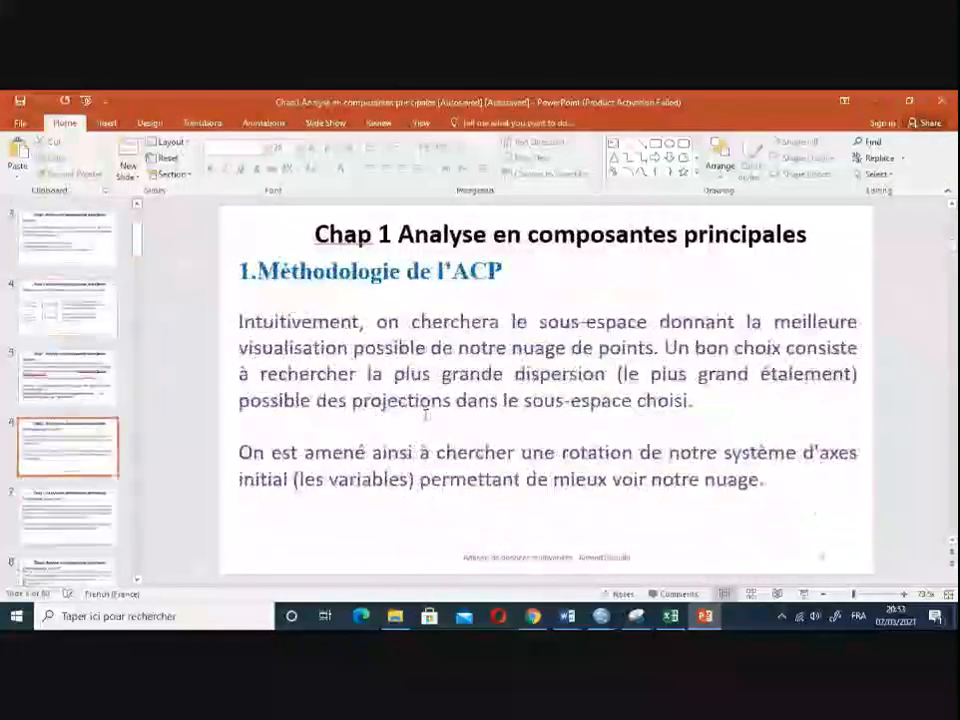
scroll(375, 401, "up", 2)
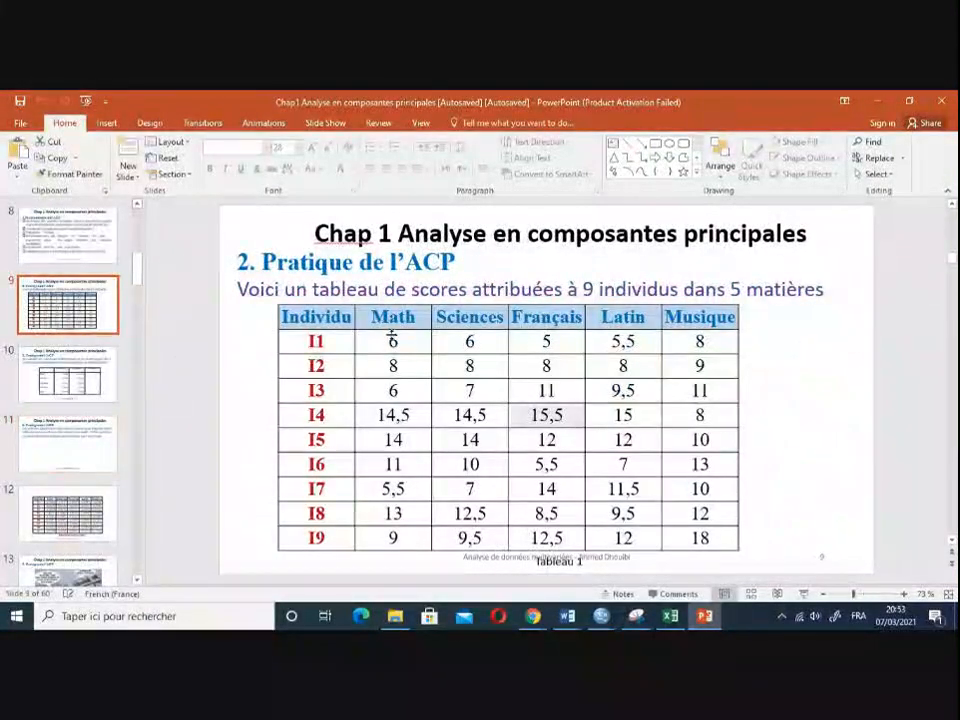
- Copy the score cells from Math to Musique for individuals I1 to I9 in the slide's table
double_click(390, 341)
left_click_drag(452, 344, 704, 538)
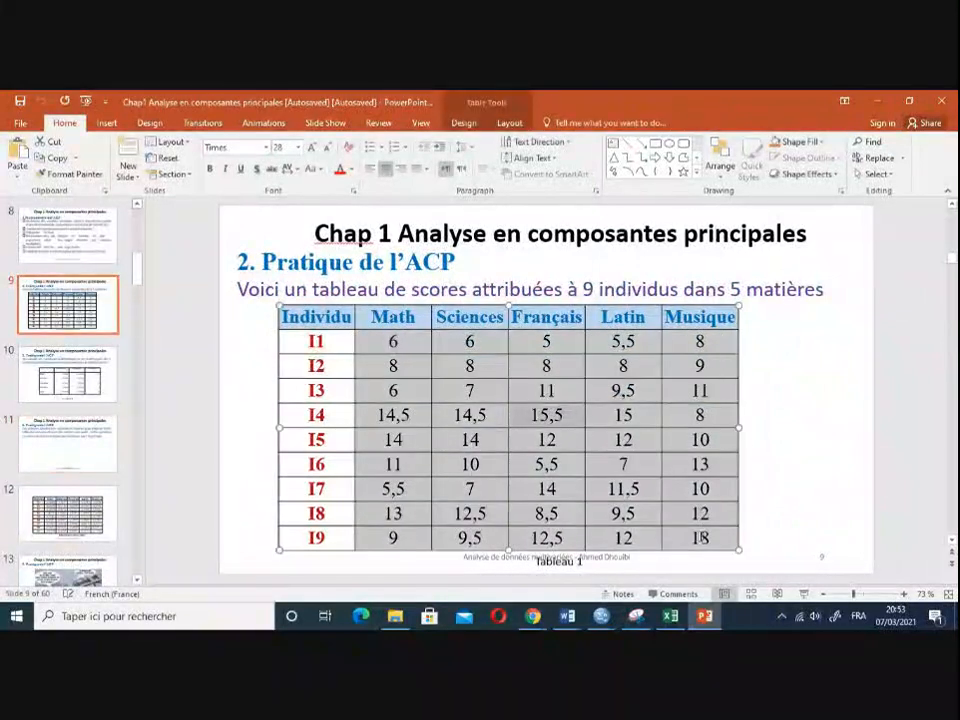
right_click(447, 395)
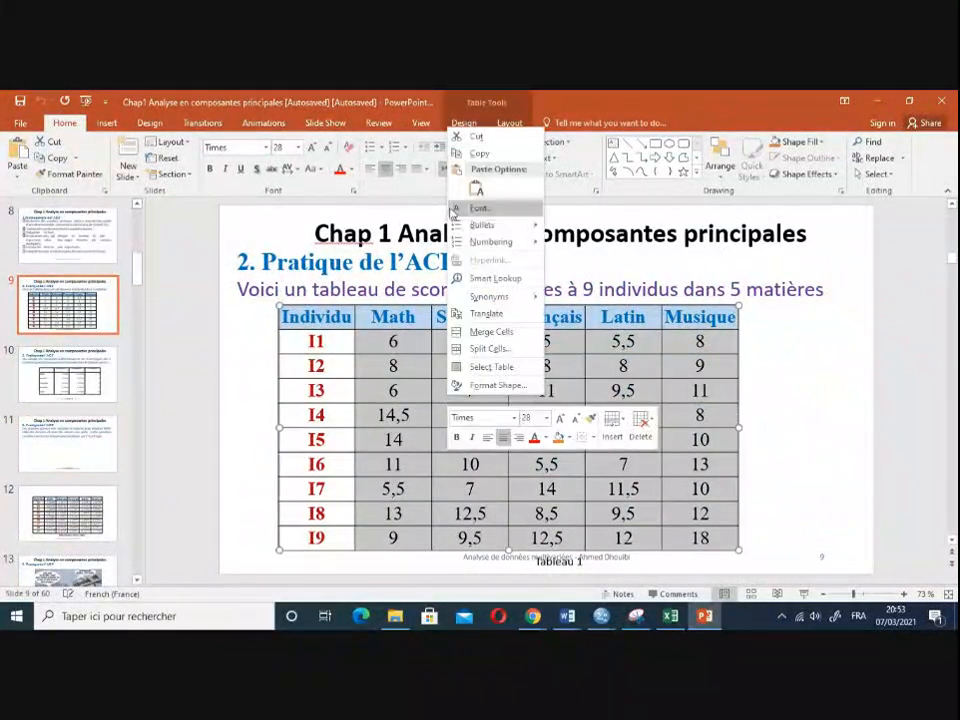
left_click(472, 152)
- Try to paste the copied scores into rows 1 to 9 of the Sans titre2 dataset in SPSS, starting at math
mouse_move(602, 616)
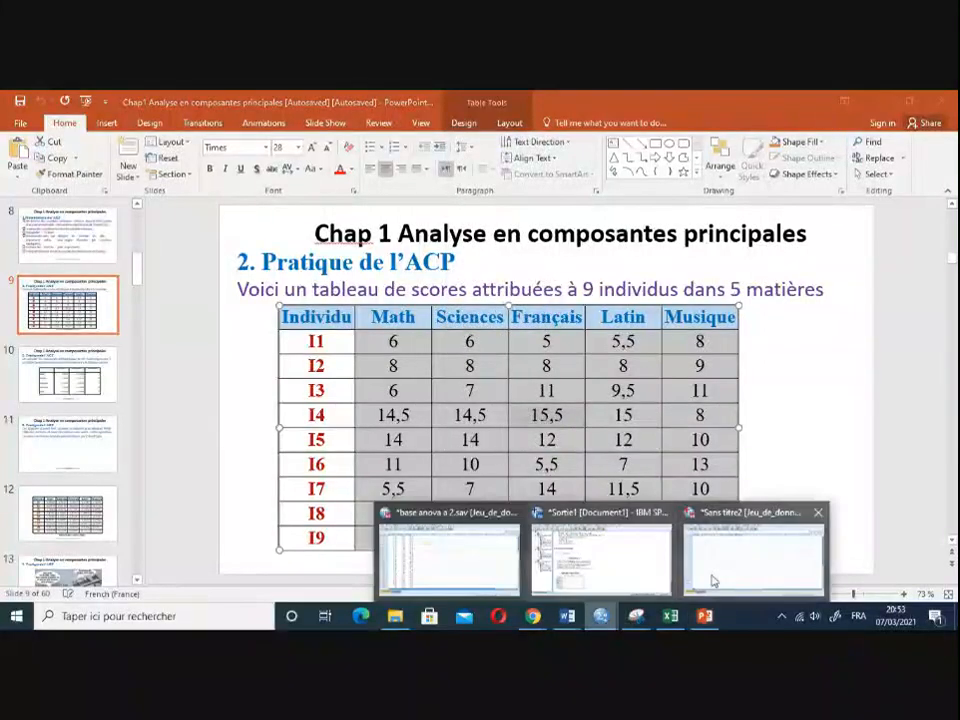
left_click(743, 590)
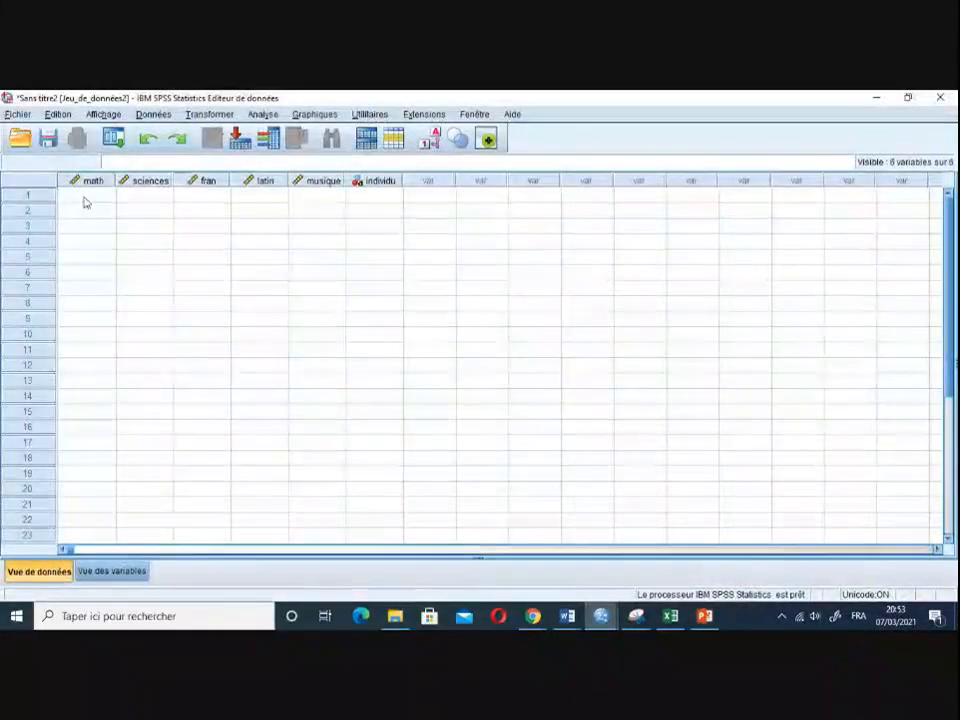
left_click_drag(80, 200, 365, 331)
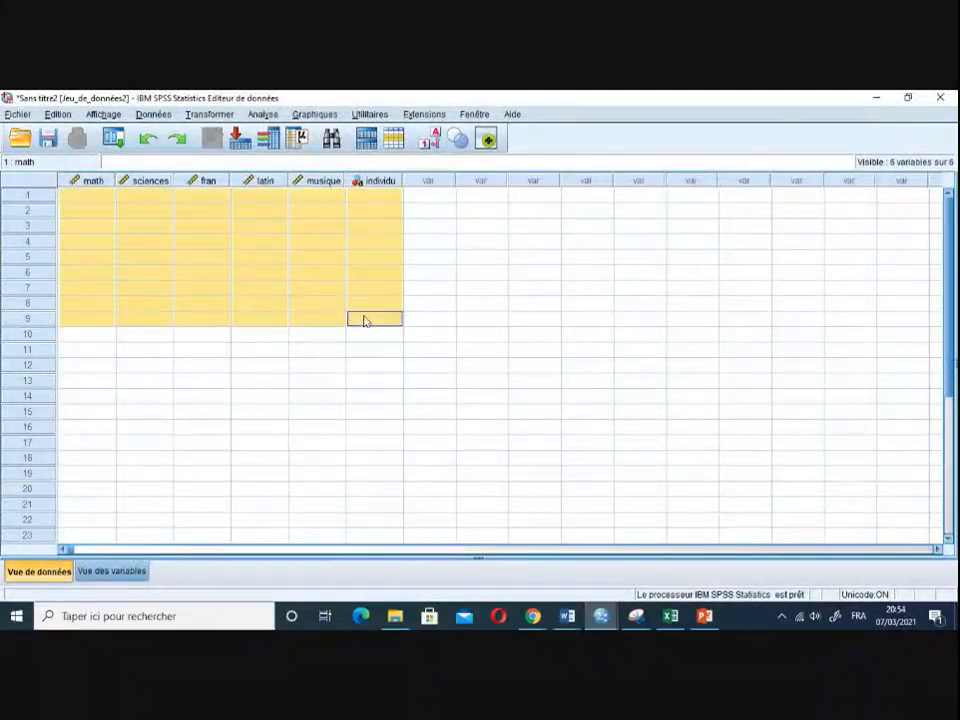
right_click(184, 276)
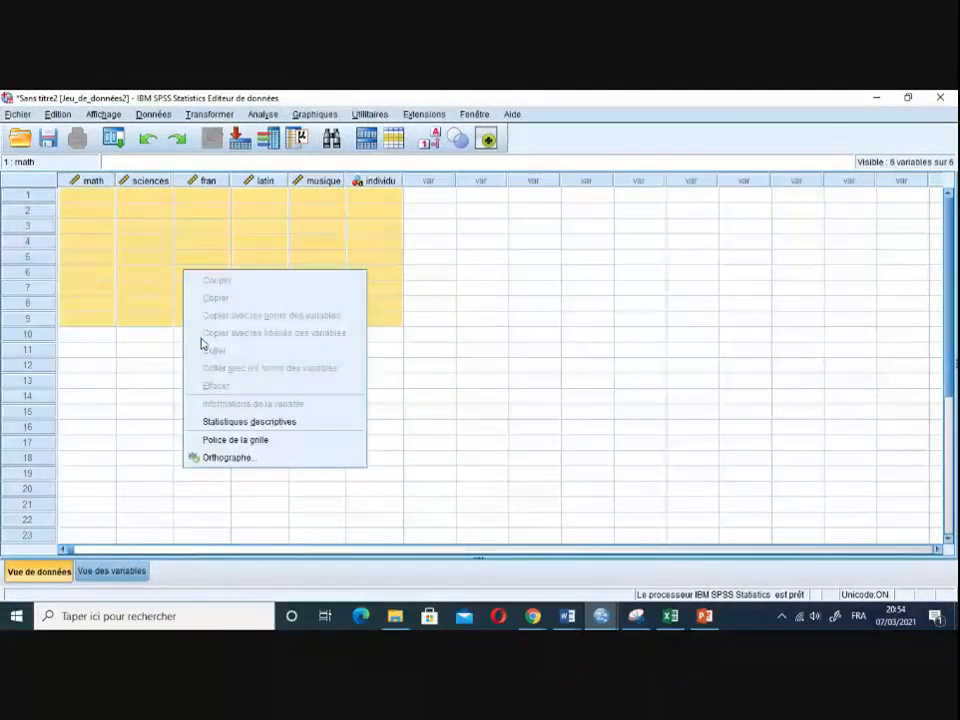
left_click(145, 305)
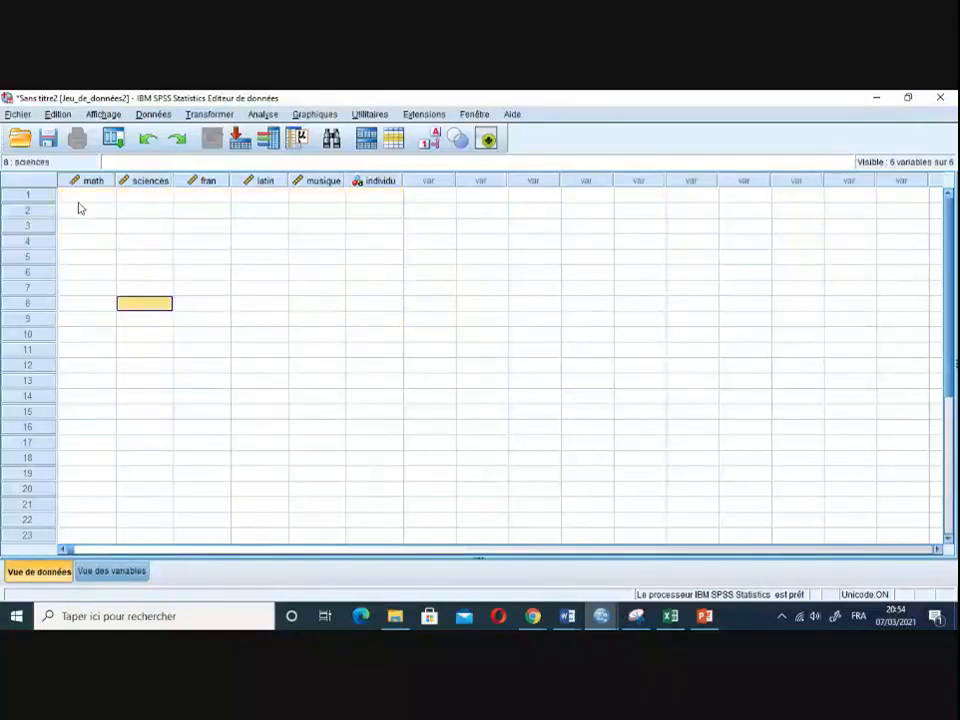
left_click_drag(79, 199, 320, 320)
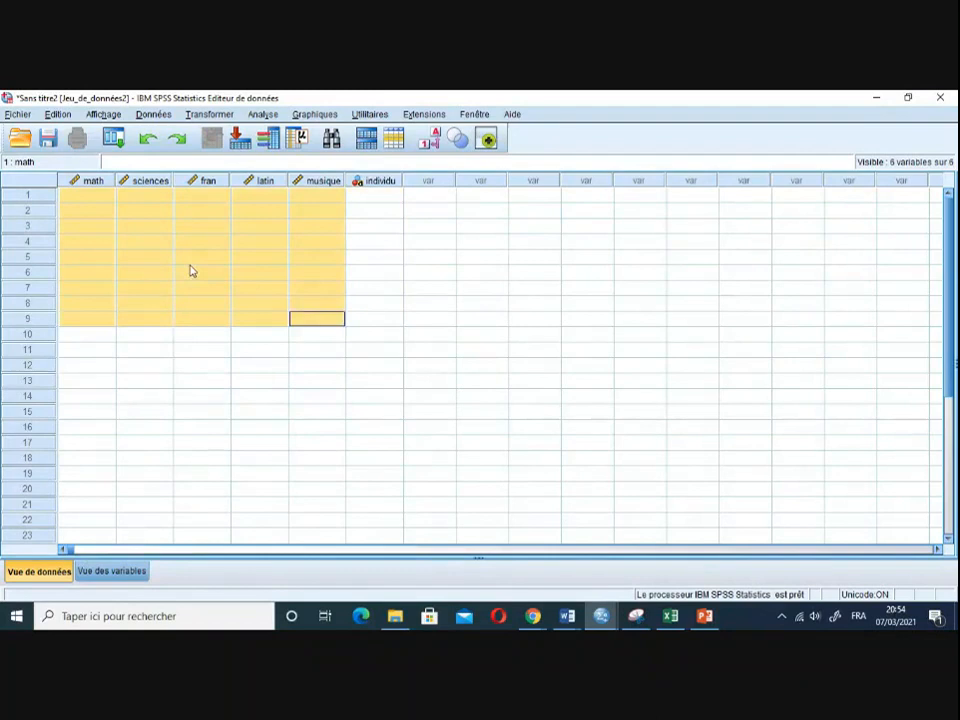
left_click(705, 616)
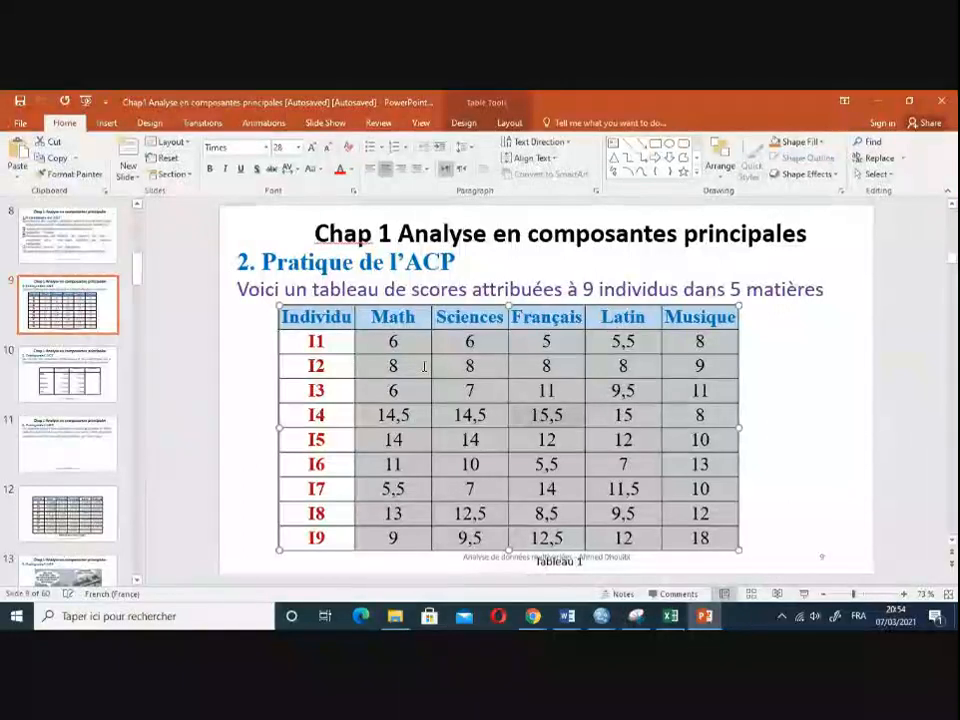
mouse_move(601, 616)
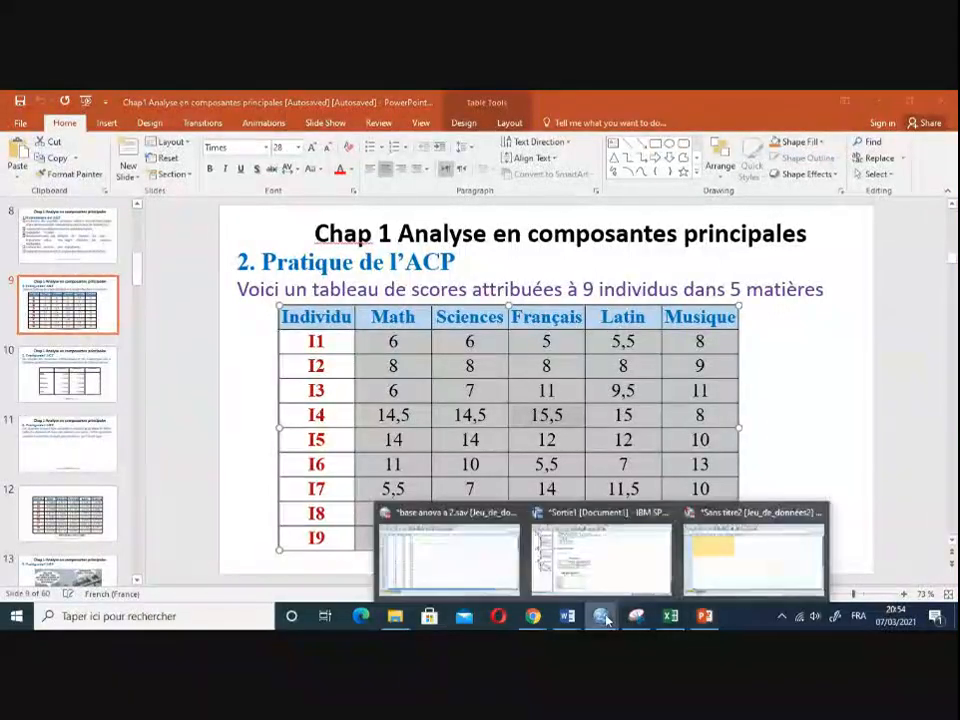
left_click(728, 574)
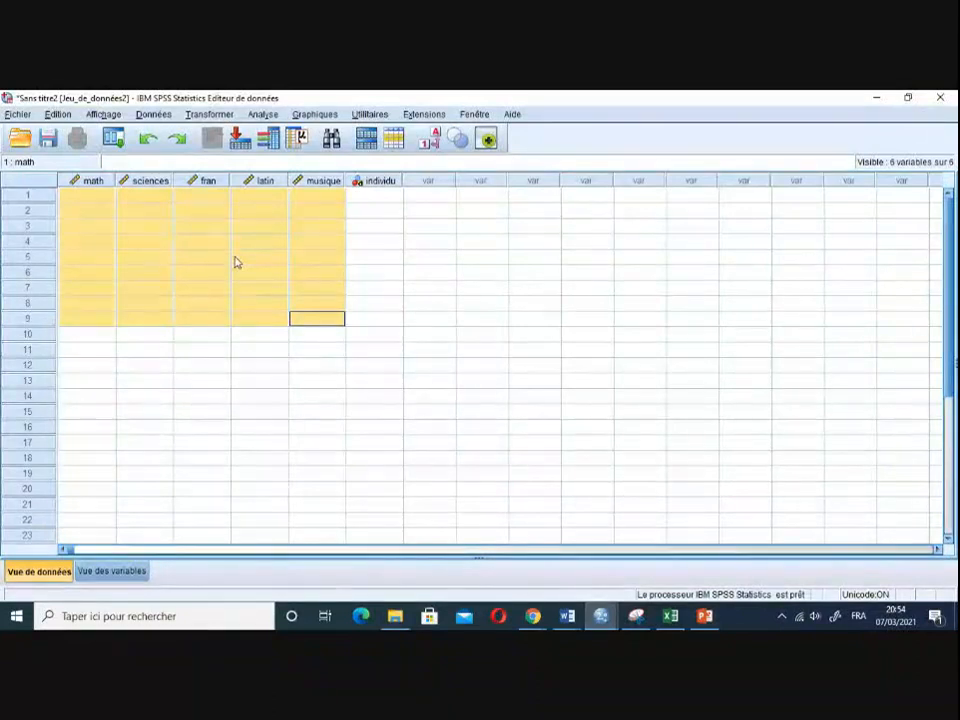
- In PowerPoint, reselect the scores of I1 to I9 from Math to Musique and copy them again
left_click(703, 617)
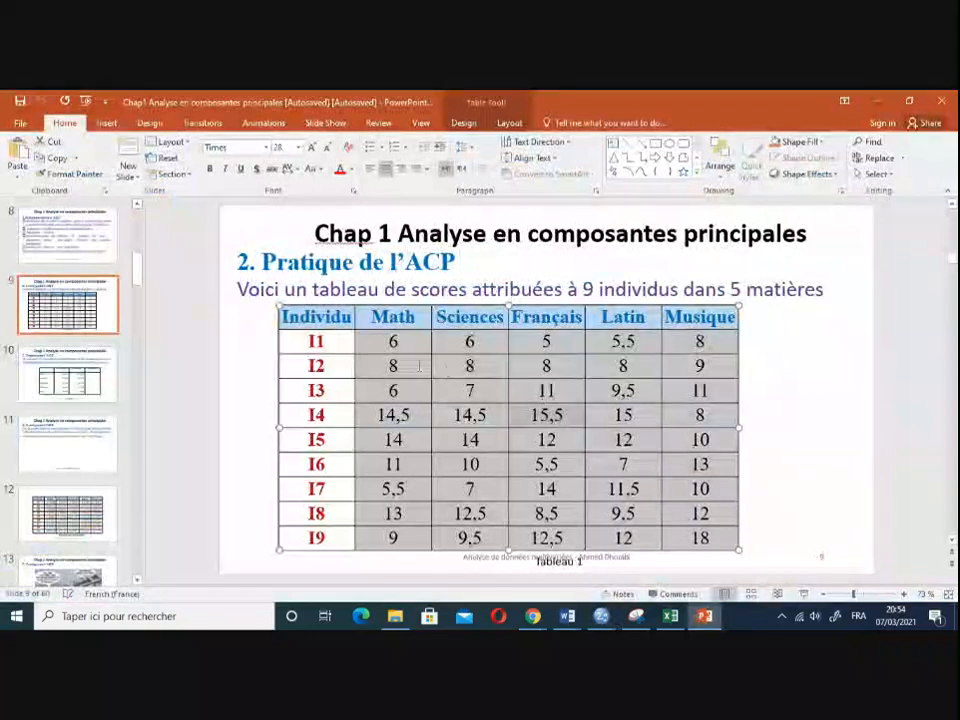
left_click(419, 366)
mouse_move(388, 336)
left_mouse_down()
mouse_move(690, 392)
mouse_move(683, 510)
left_mouse_up()
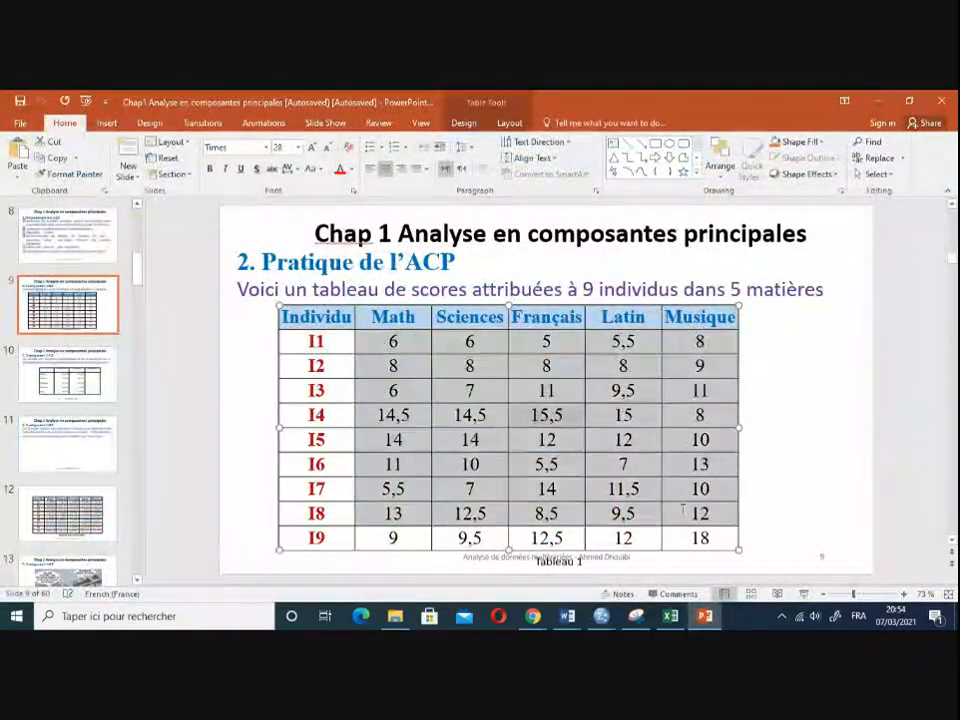
right_click(411, 388)
left_click(440, 147)
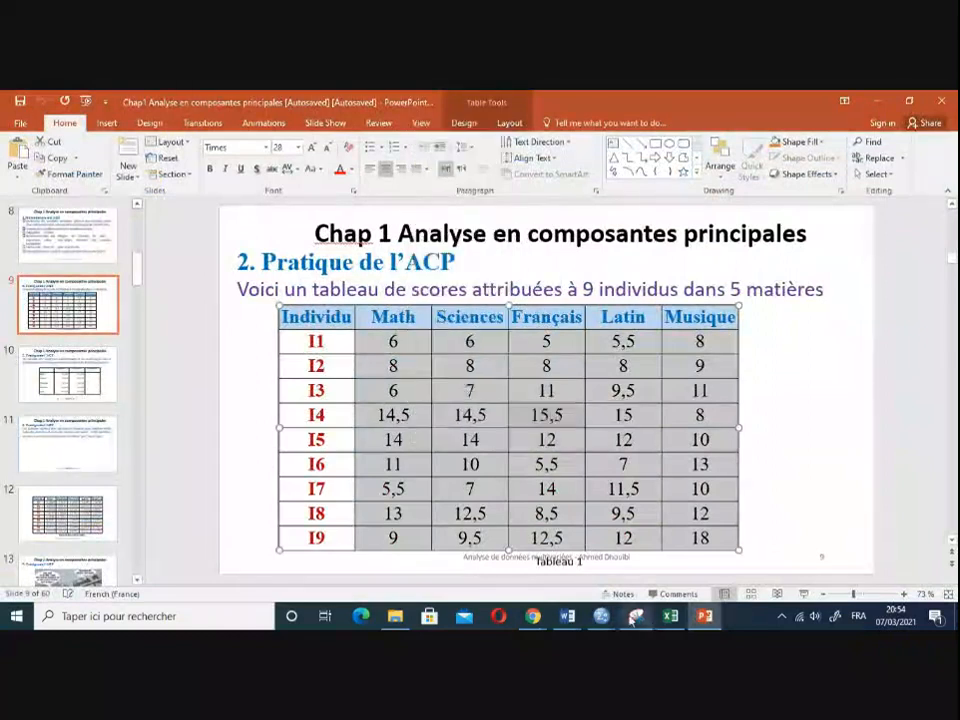
- Switch to the Book1 workbook in Excel and paste the copied scores into the range B42:F50 of Sheet1
left_click(671, 617)
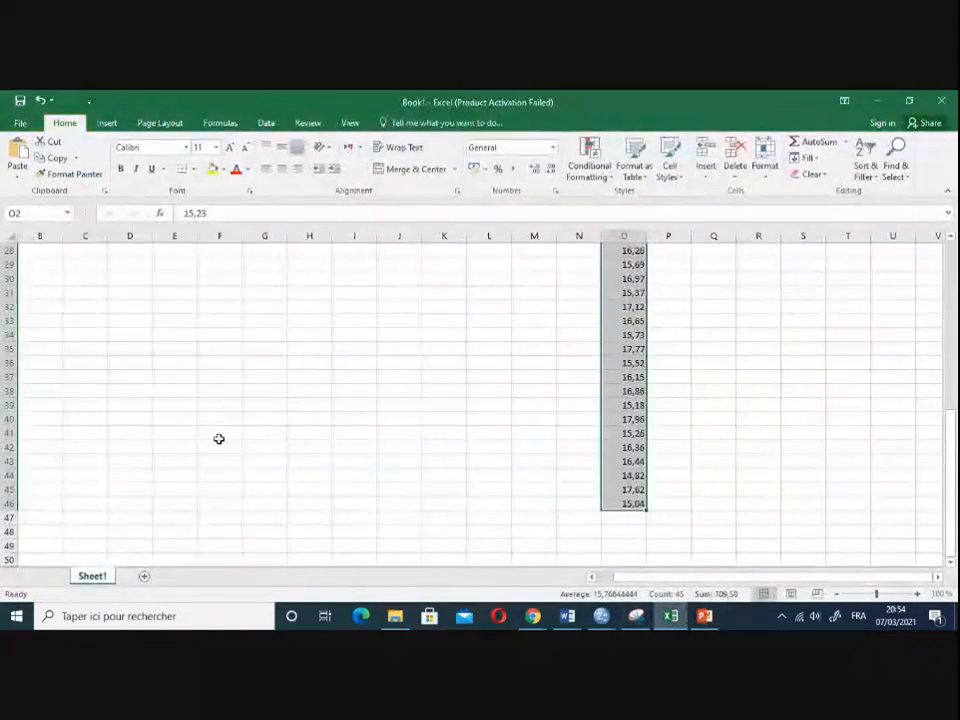
scroll(221, 439, "down", 2)
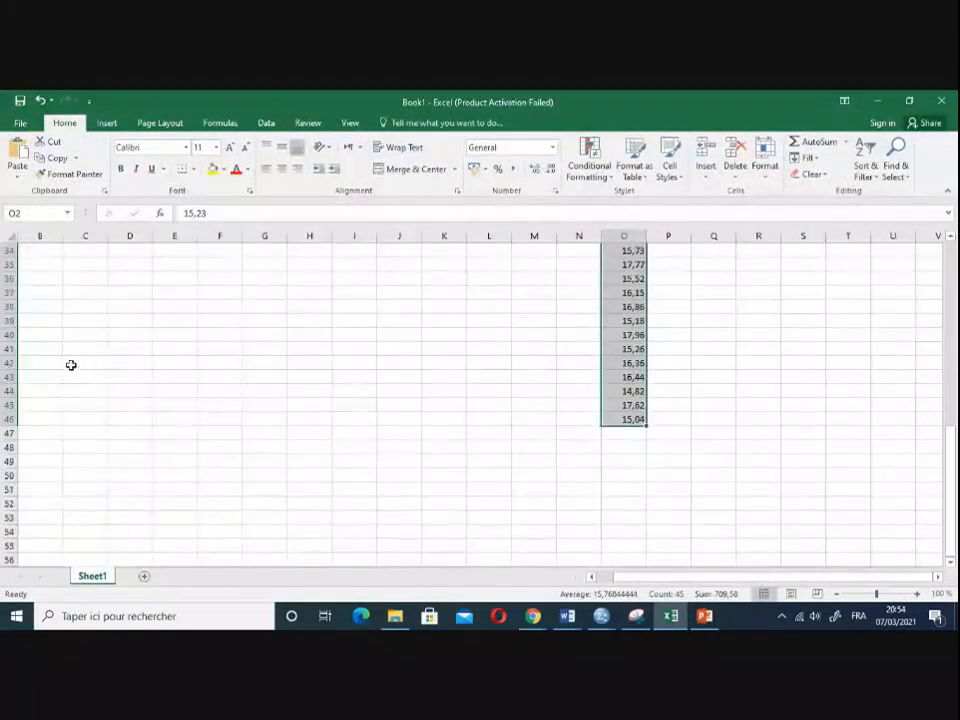
left_click_drag(58, 363, 215, 480)
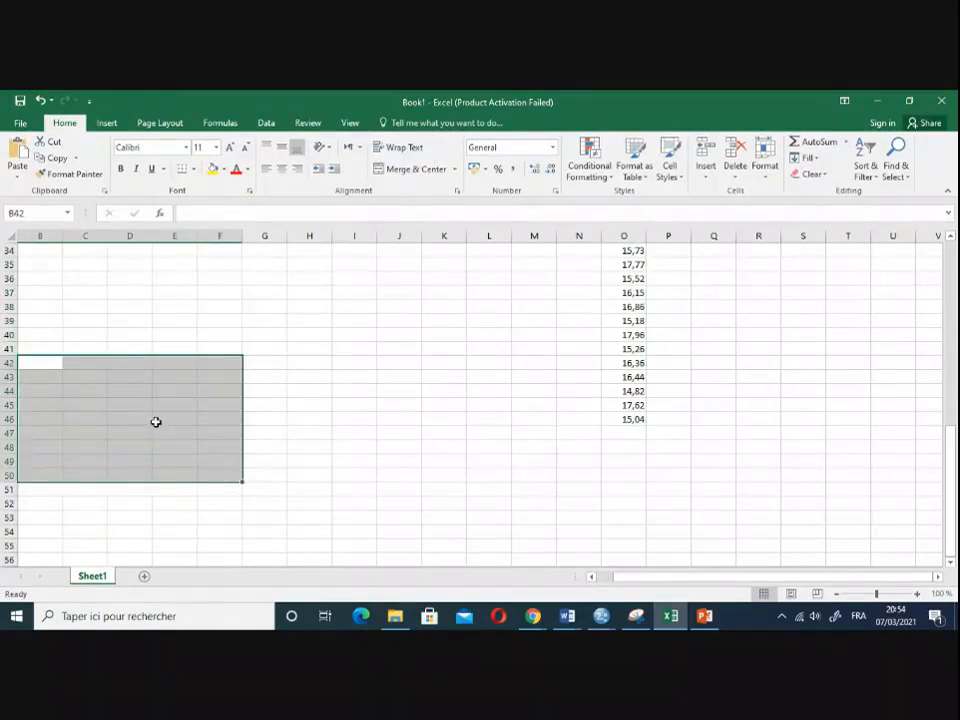
key("ctrl+v")
scroll(324, 427, "down", 2)
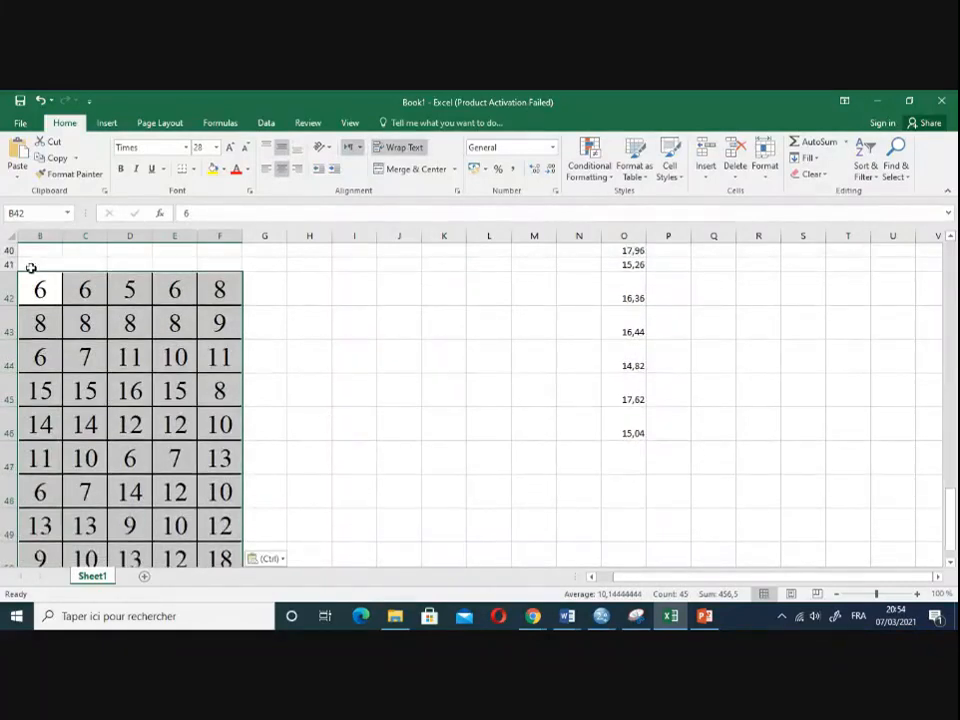
- Copy the pasted score table in B42:F50
left_click_drag(315, 322, 315, 300)
left_click_drag(64, 289, 199, 525)
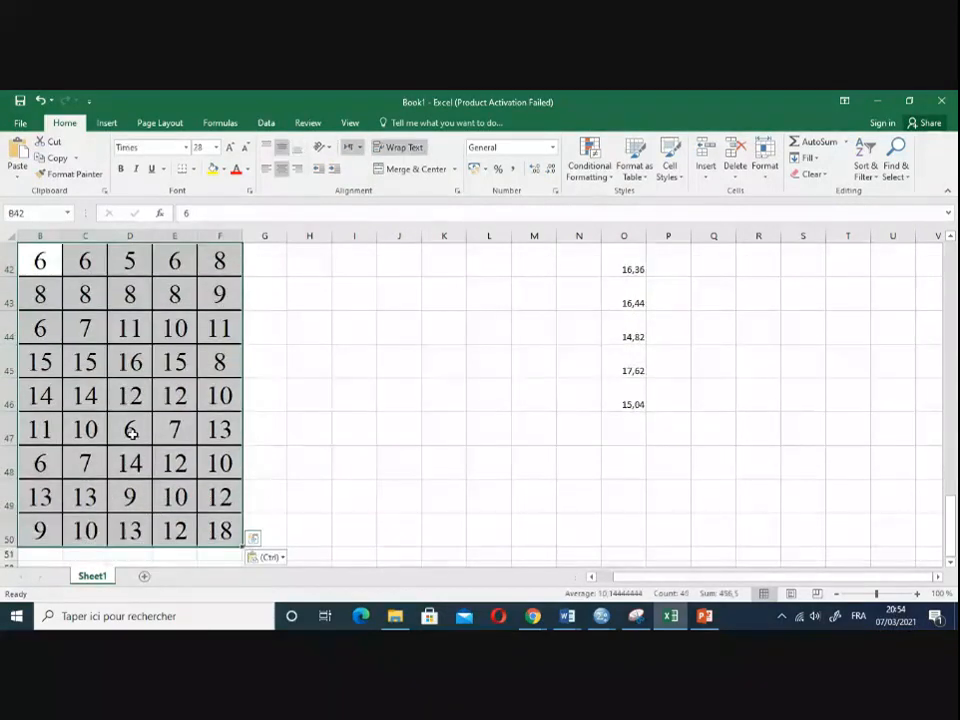
key("ctrl+c")
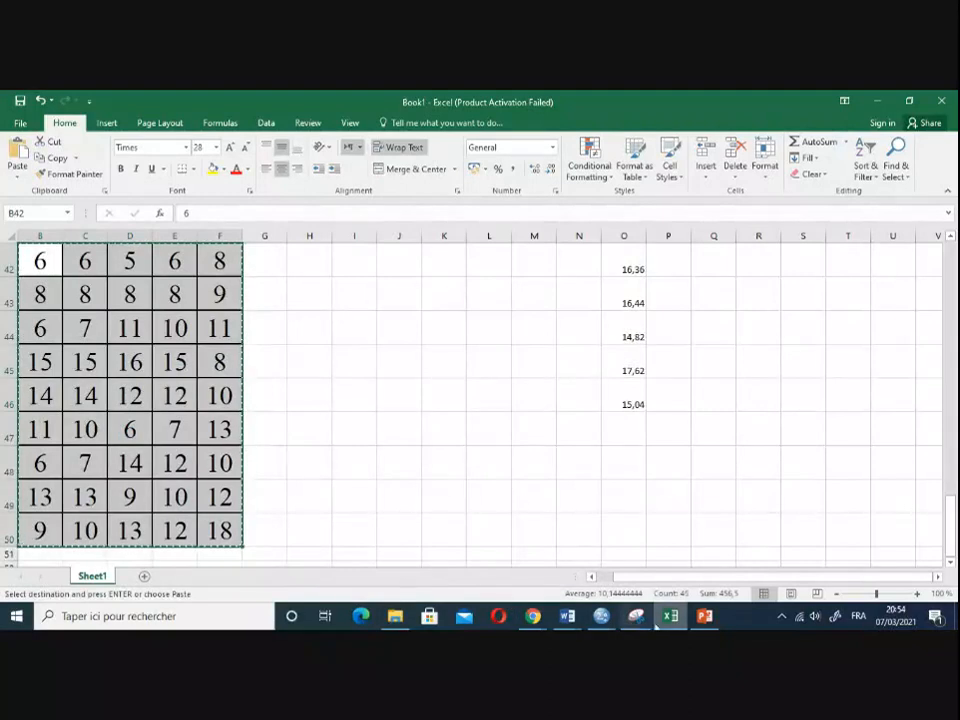
- Switch to the Sans titre2 dataset in SPSS and paste the copied scores into rows 1 to 9, starting at math
mouse_move(600, 617)
left_click(754, 555)
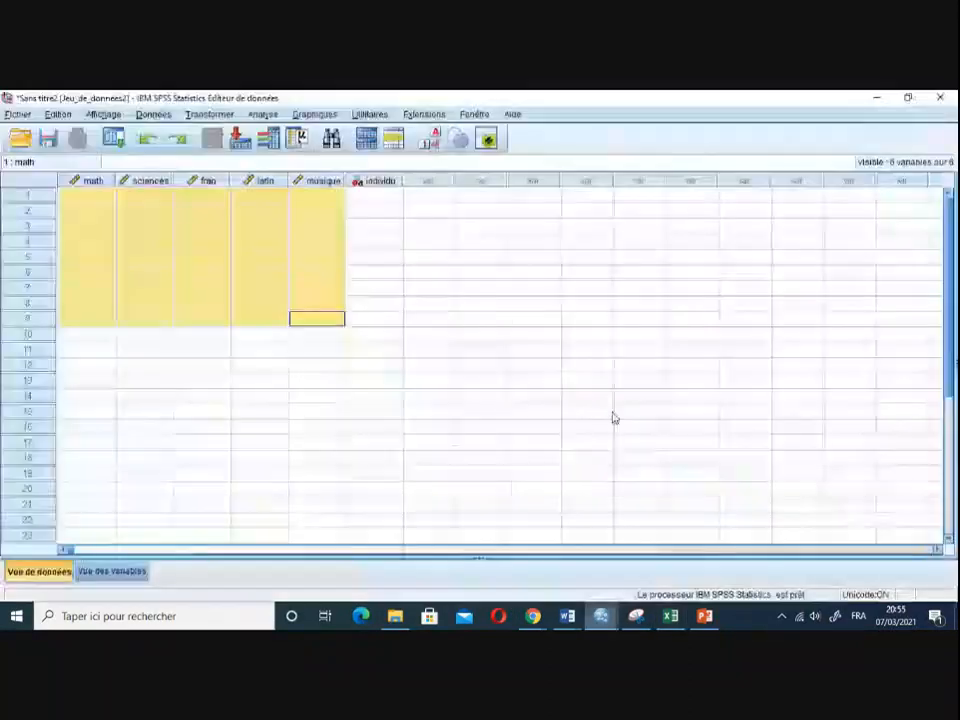
left_click_drag(98, 198, 362, 331)
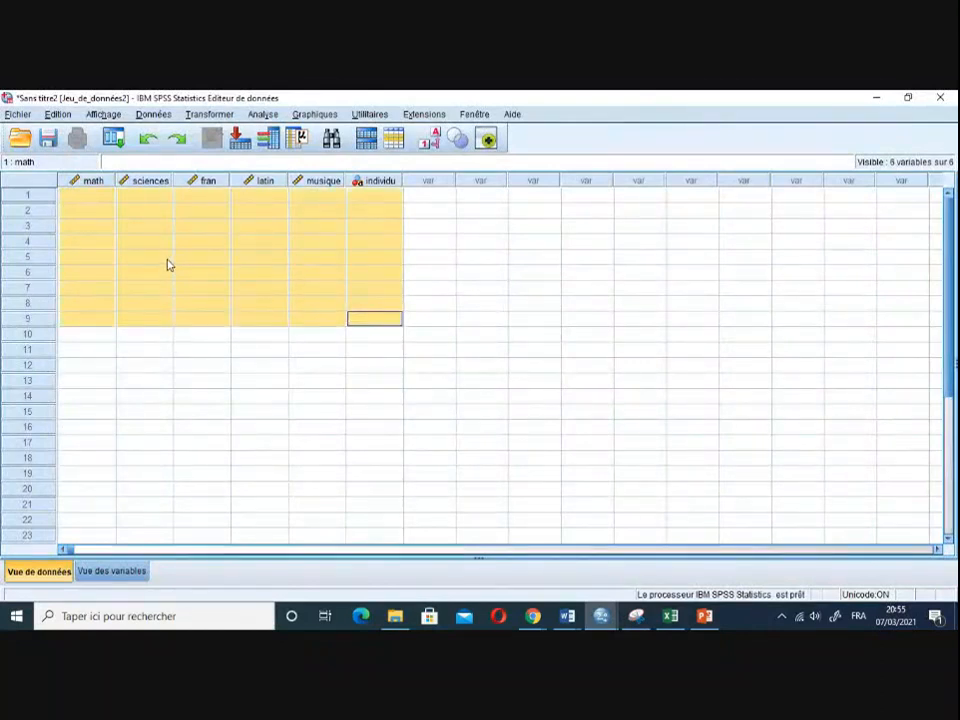
key("ctrl+v")
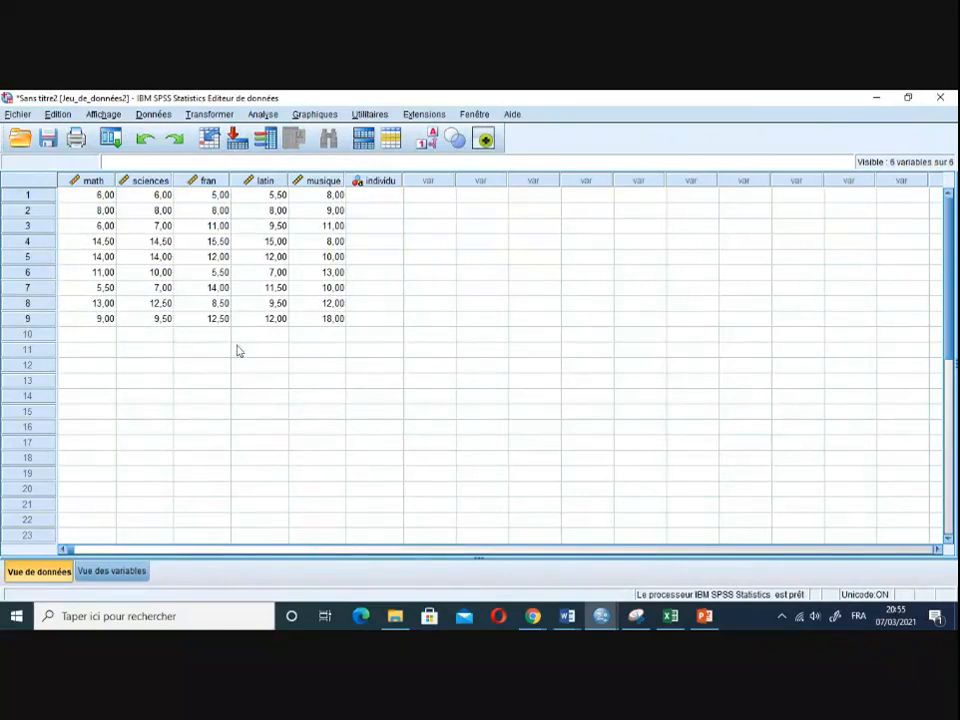
left_click(204, 372)
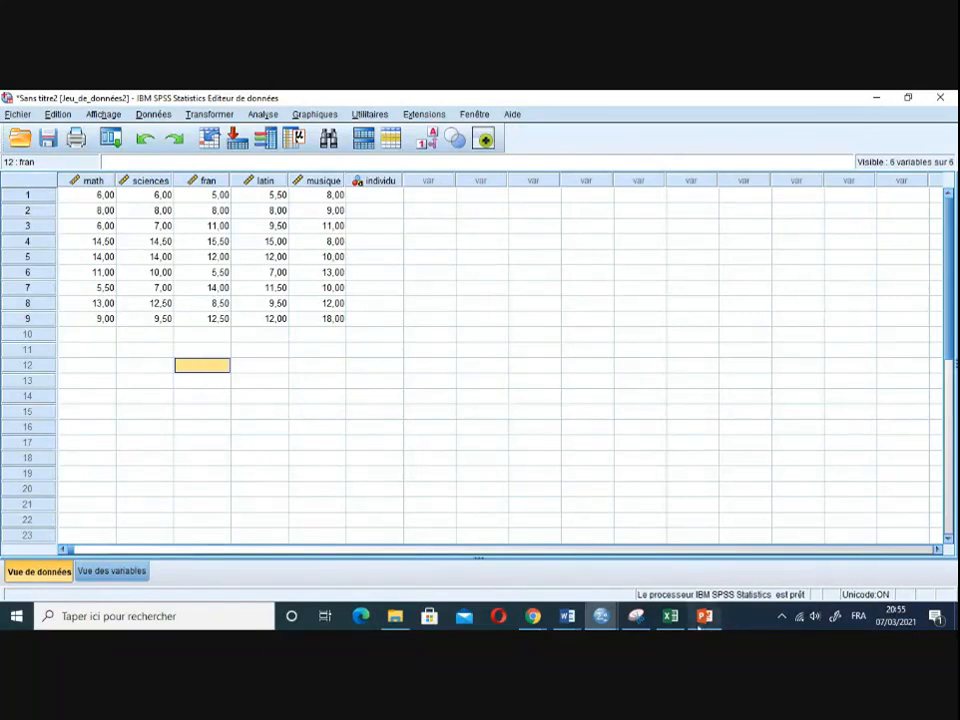
- In PowerPoint, copy the labels I1 to I9 from the score table, then return to SPSS and select rows 1 to 9 of individu
left_click(705, 617)
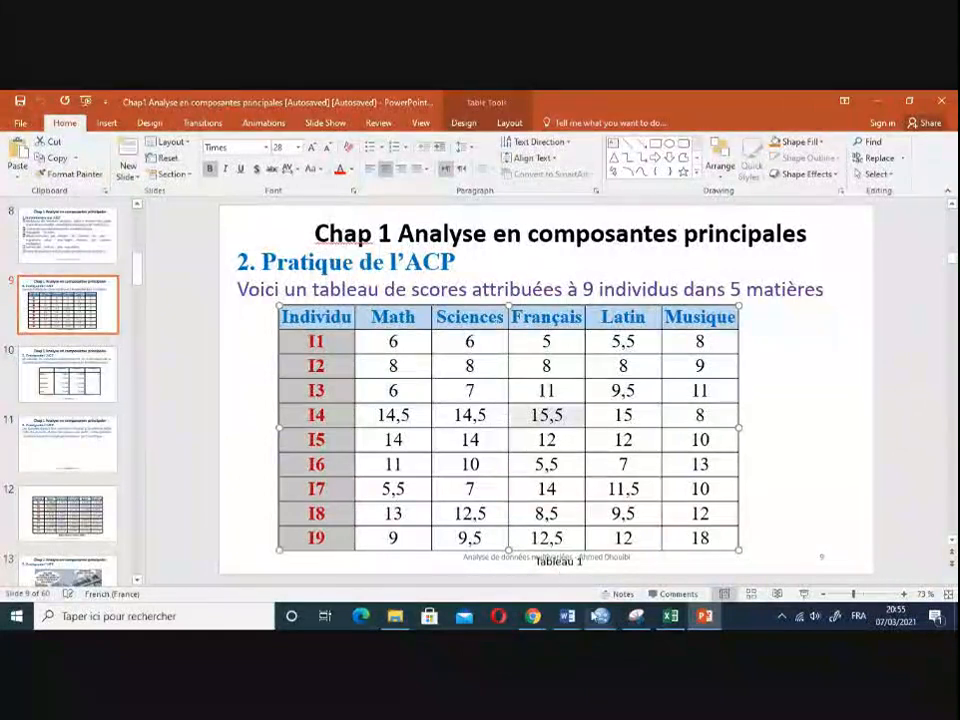
mouse_move(603, 617)
left_click(729, 570)
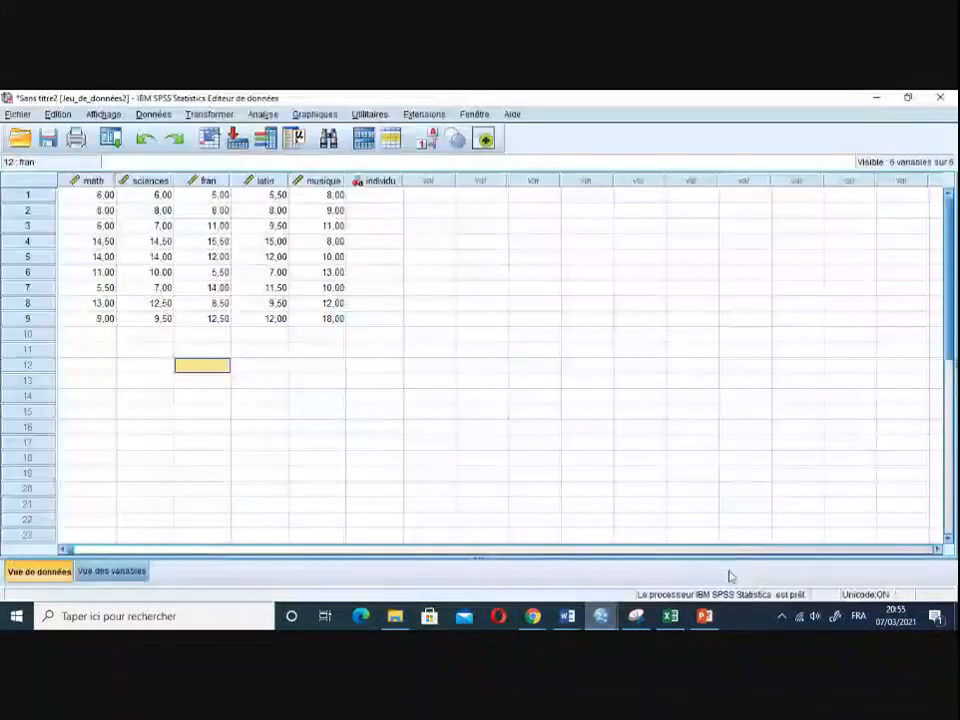
left_click_drag(388, 196, 384, 321)
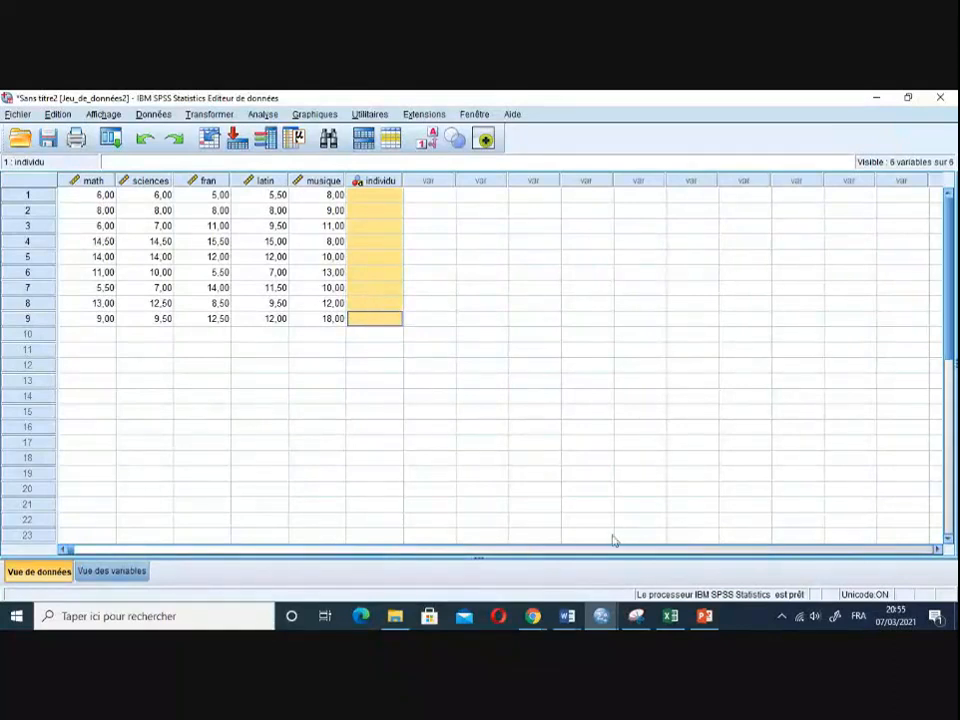
- Switch to the Book1 workbook in Excel and paste the copied labels I1 to I9 into the range I42:I50
left_click(670, 616)
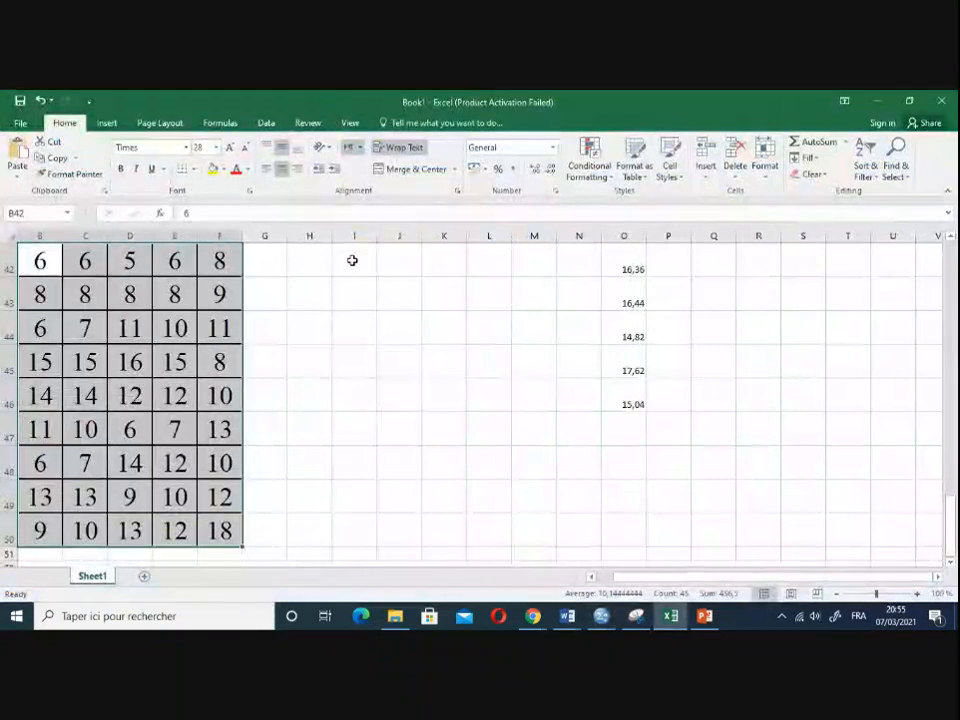
left_click_drag(351, 262, 351, 282)
scroll(346, 414, "up", 1)
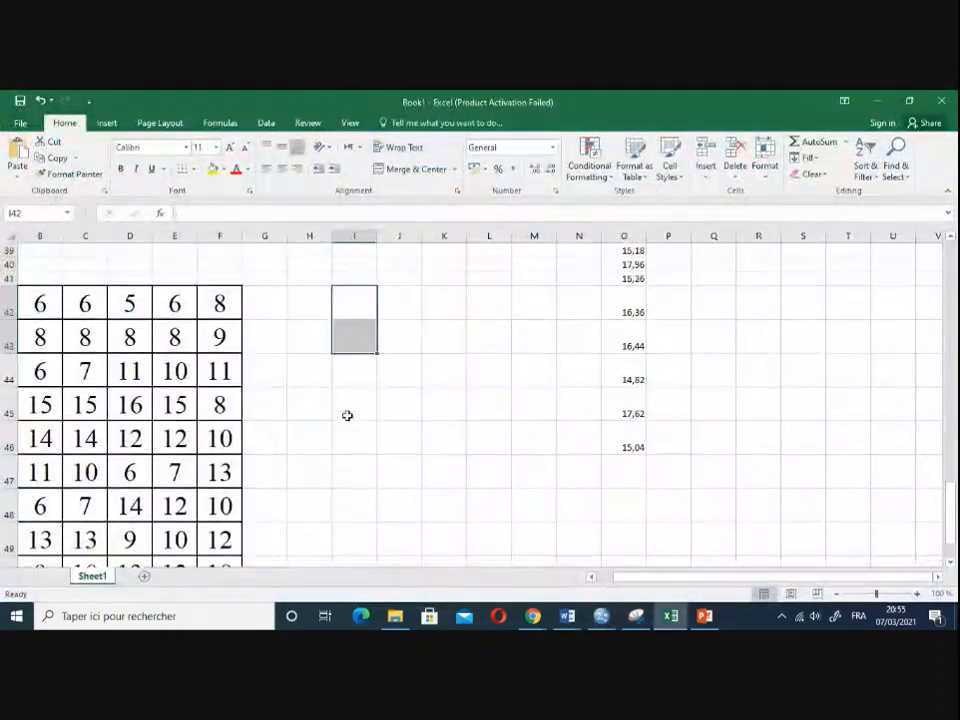
left_click(393, 306)
left_click_drag(356, 306, 355, 508)
key("ctrl+v")
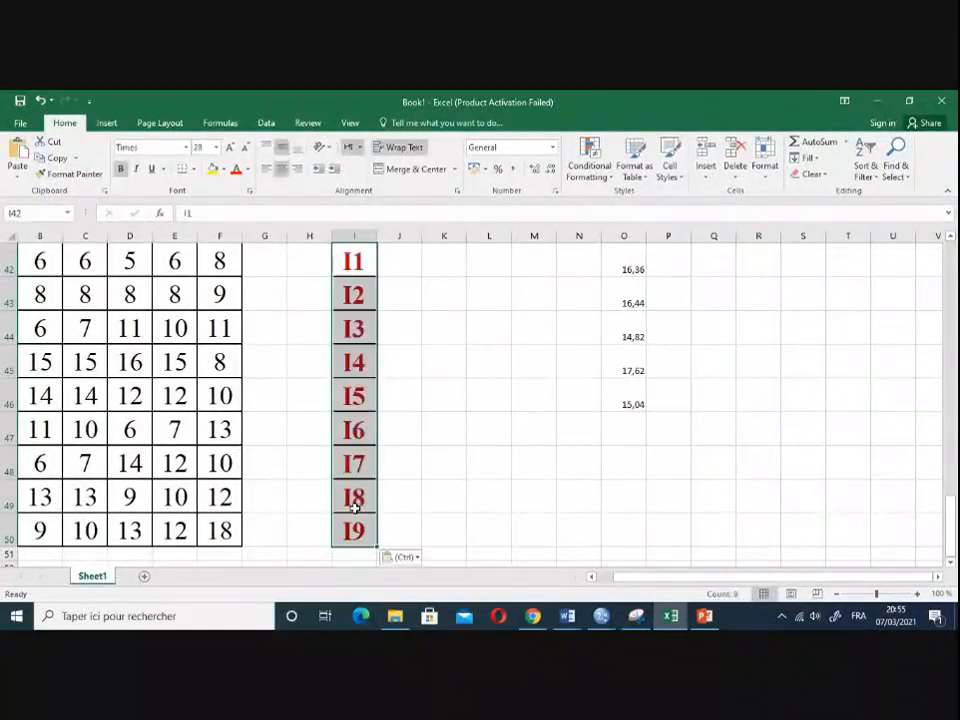
- Copy the labels in I42:I50 and paste them into rows 1 to 9 of individu in the Sans titre2 dataset in SPSS
left_click(349, 266)
left_click_drag(351, 268, 352, 530)
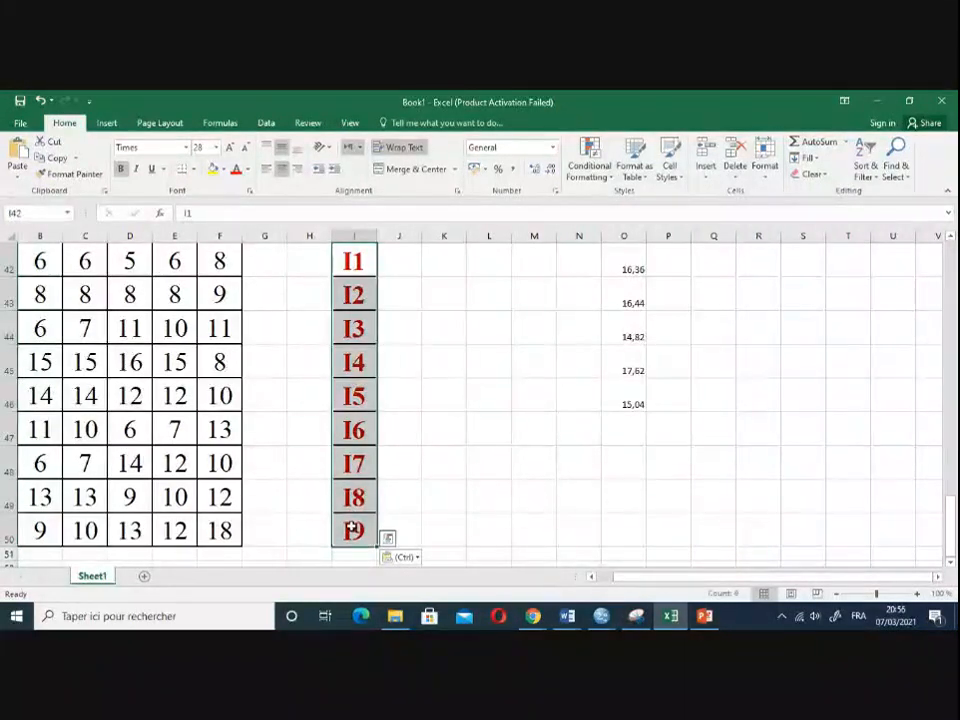
key("ctrl+c")
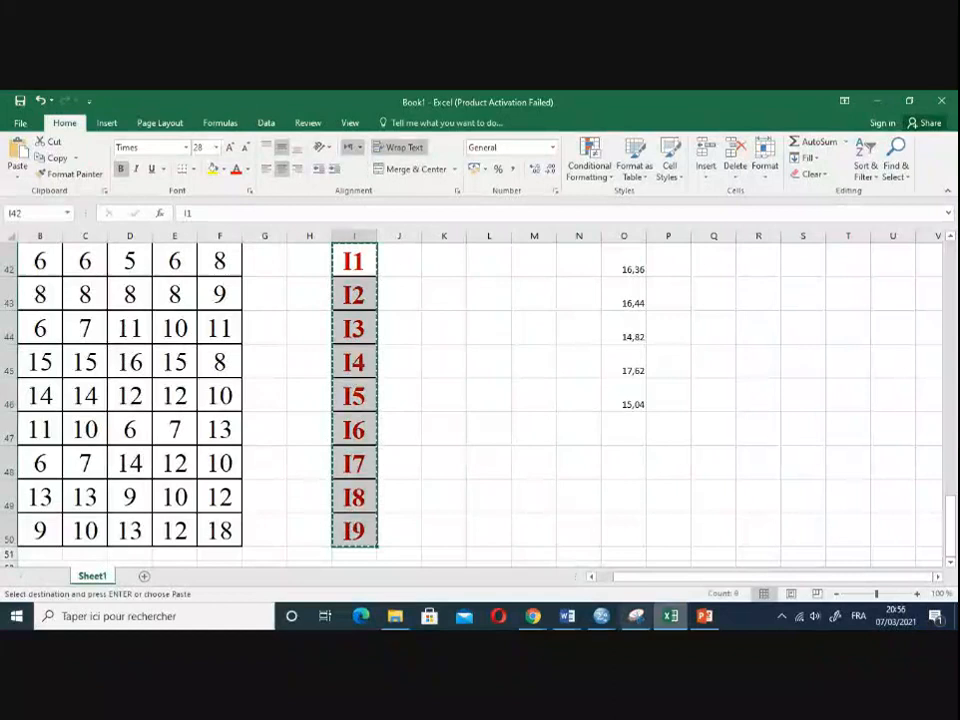
left_click(602, 616)
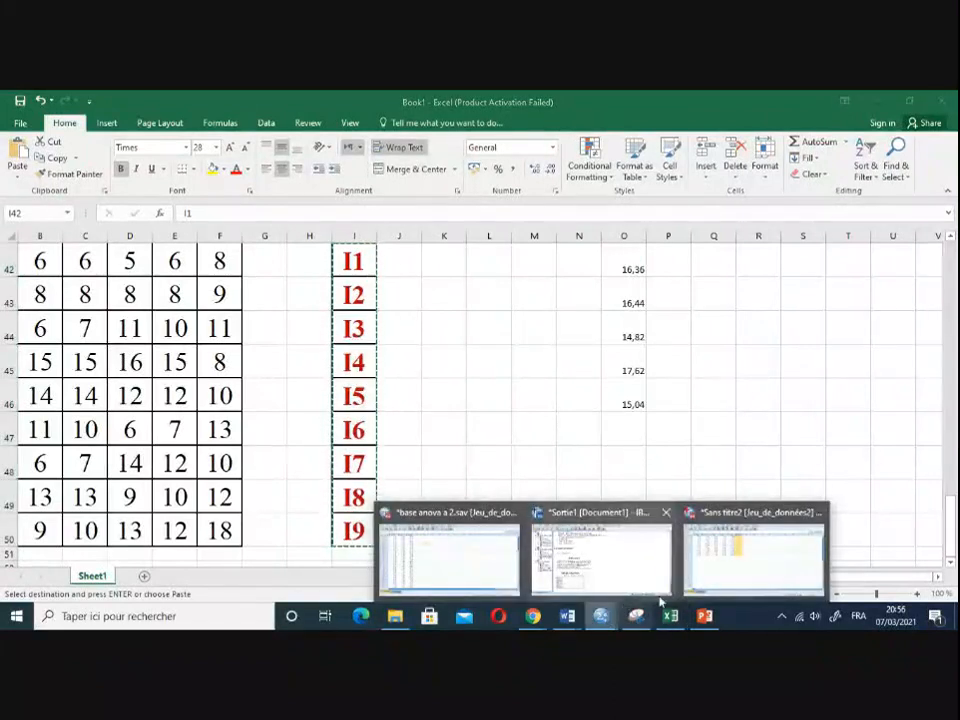
left_click(726, 585)
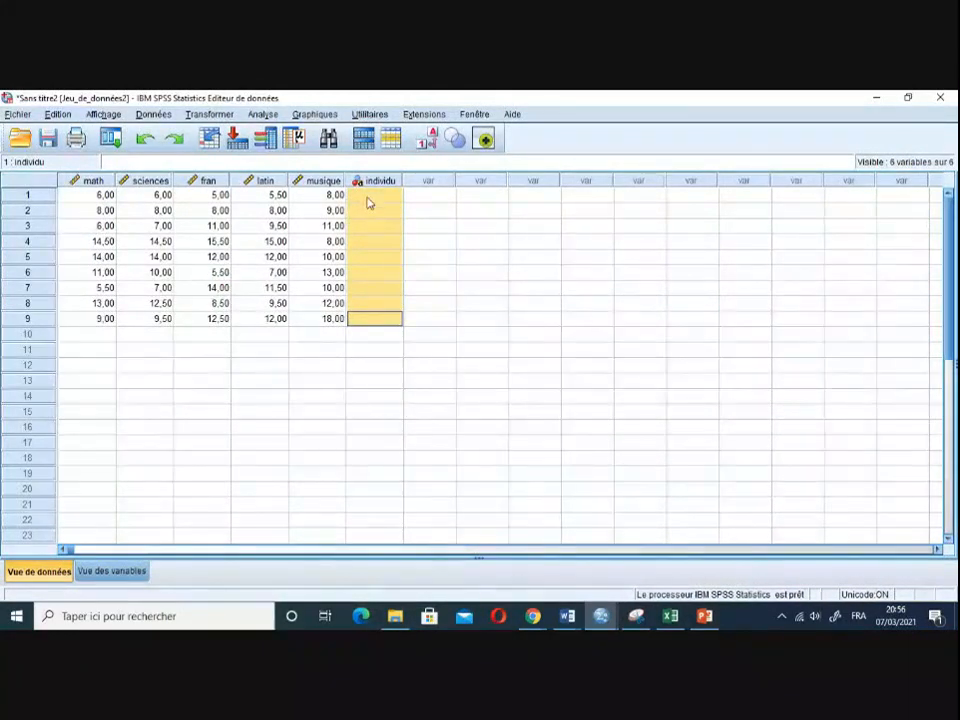
left_click_drag(367, 200, 367, 318)
key("ctrl+v")
left_click(449, 243)
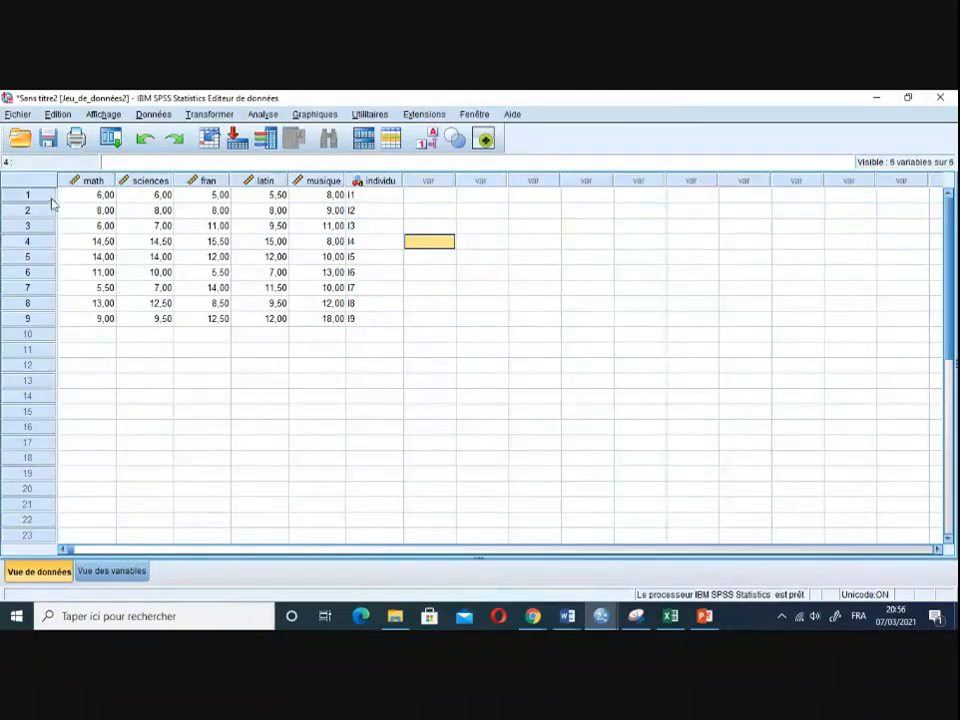
left_click(47, 138)
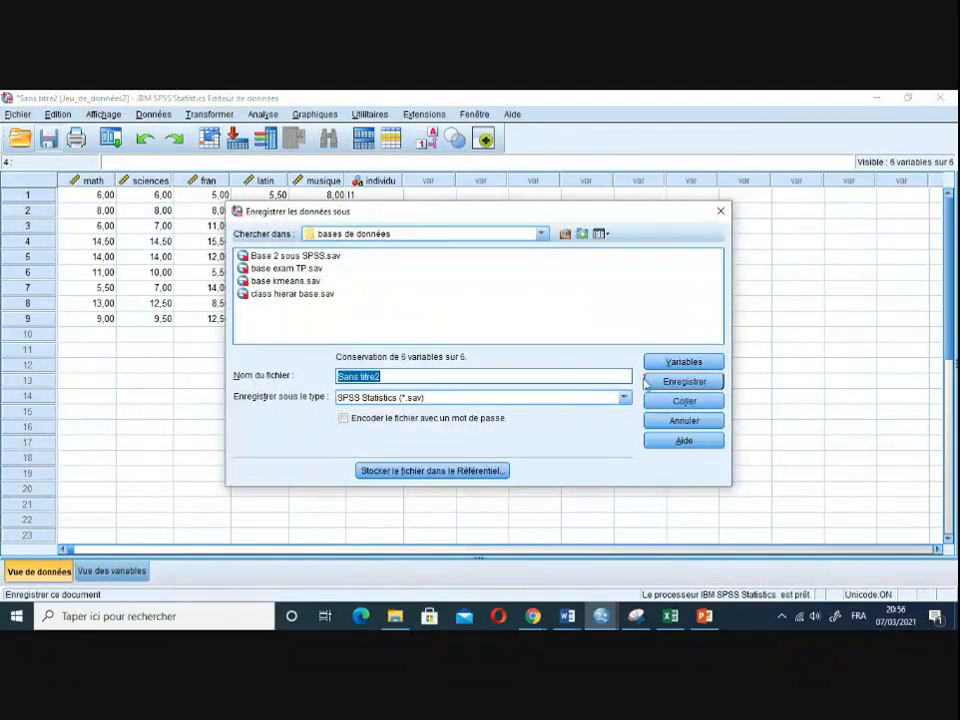
left_click(720, 211)
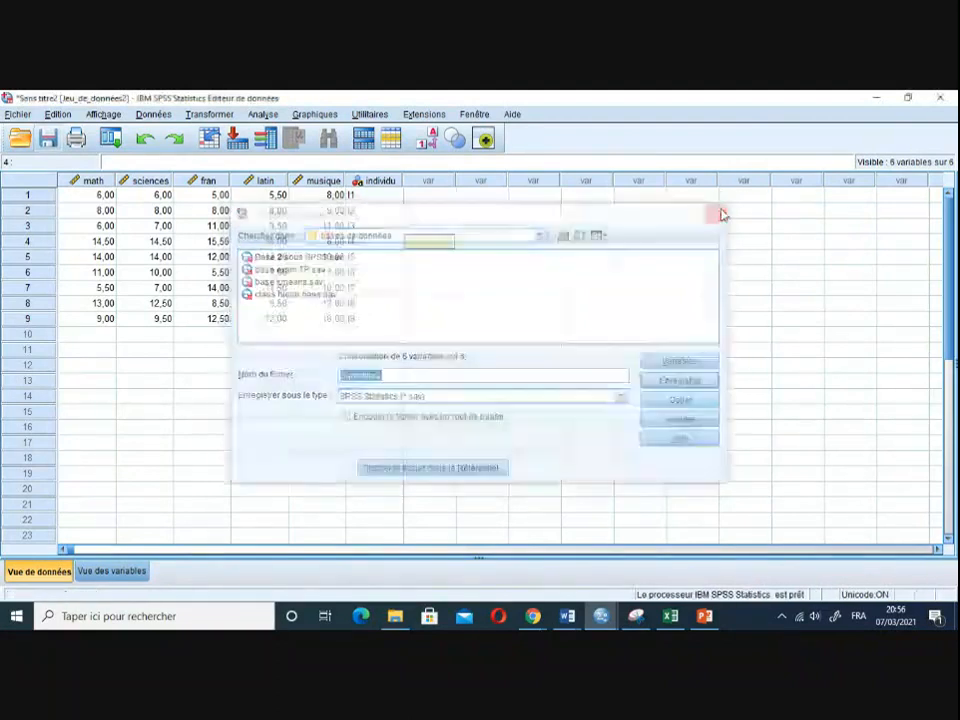
- Open the factor analysis for the five subjects and accept the descriptives, including univariate statistics, initial solution, correlation coefficients, significance levels and KMO/Bartlett test
left_click(263, 114)
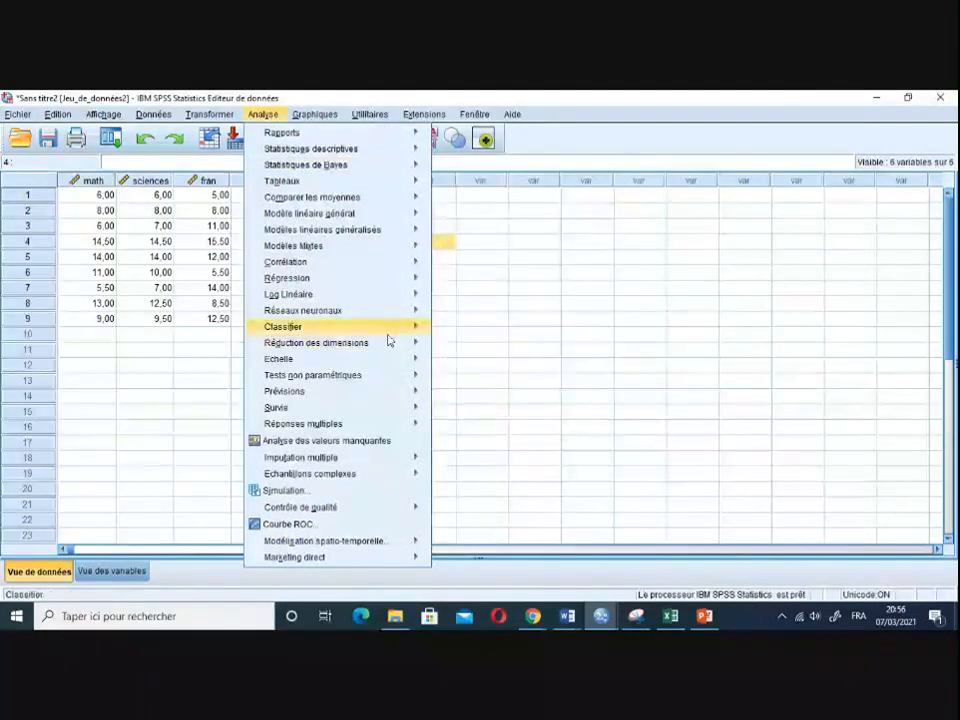
mouse_move(388, 342)
left_click(462, 346)
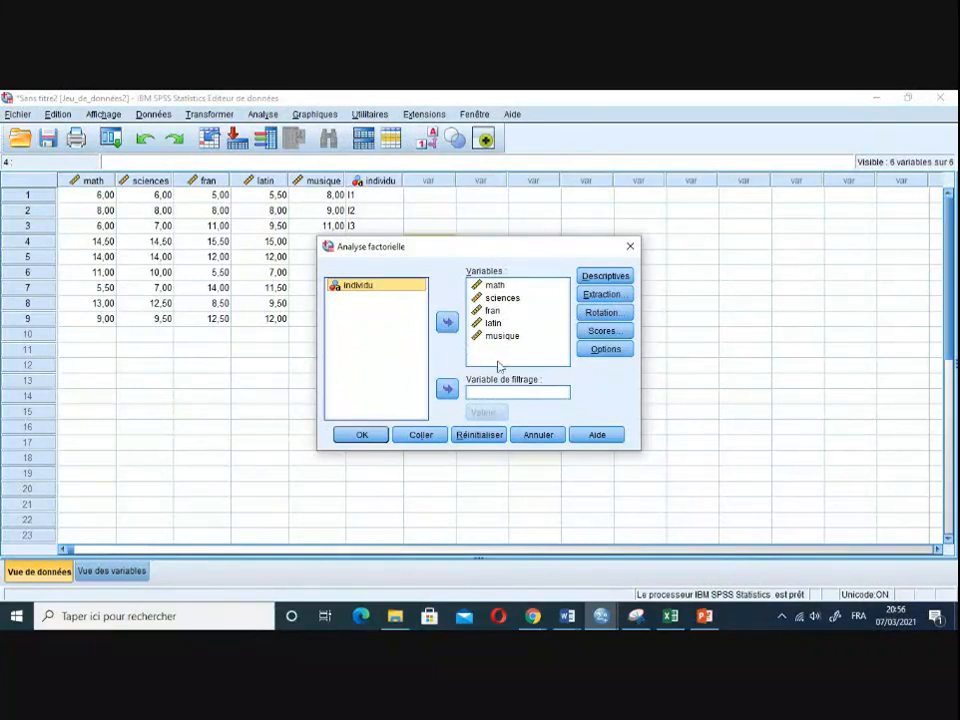
left_click(594, 277)
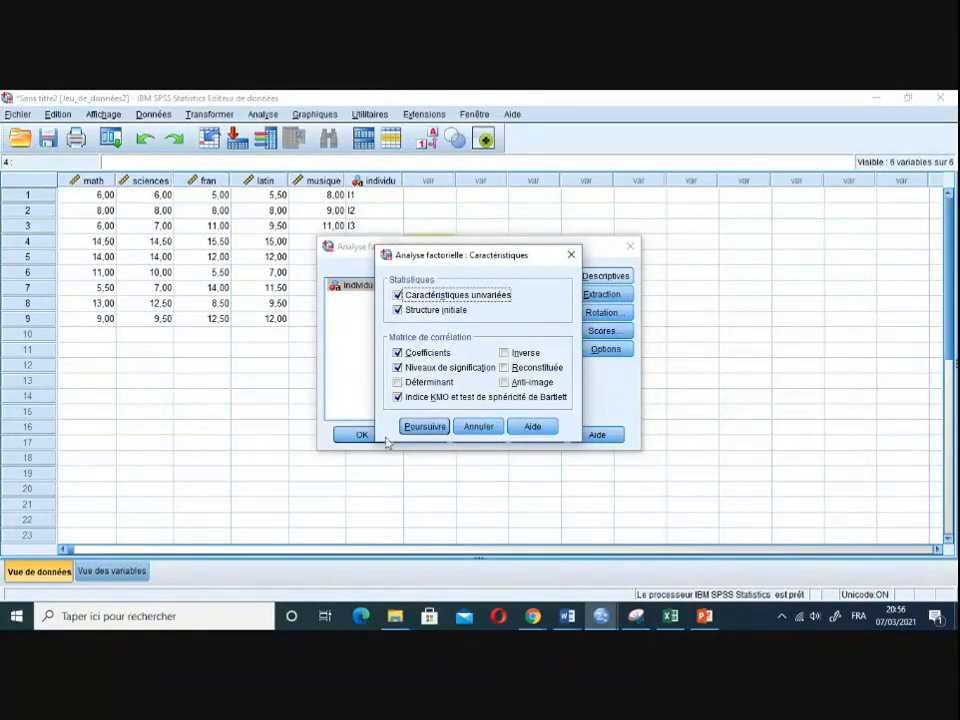
left_click(424, 427)
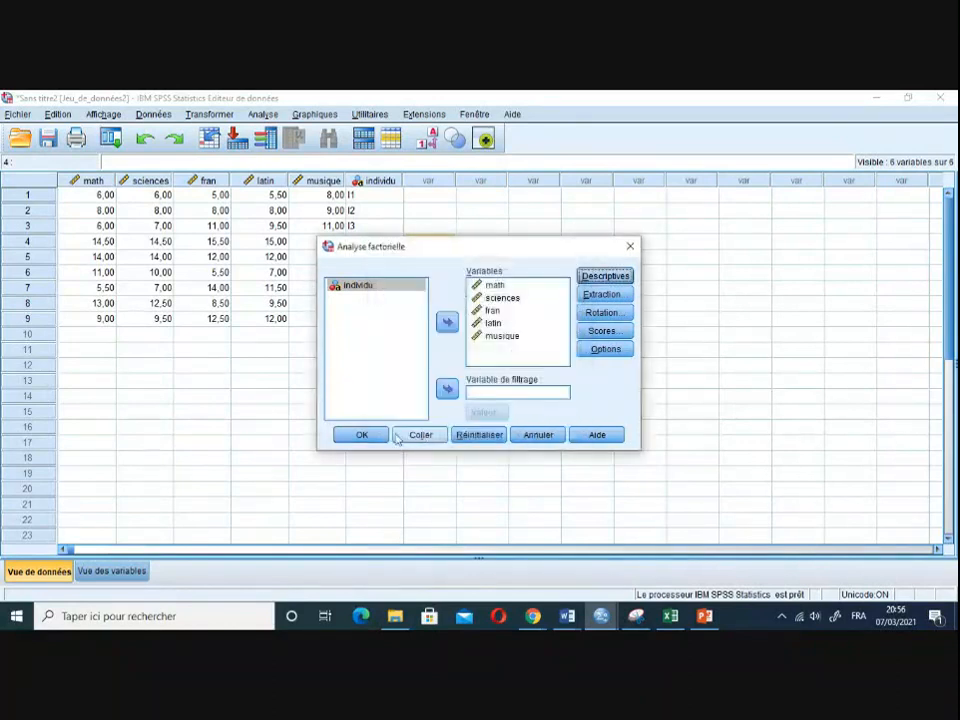
left_click(611, 277)
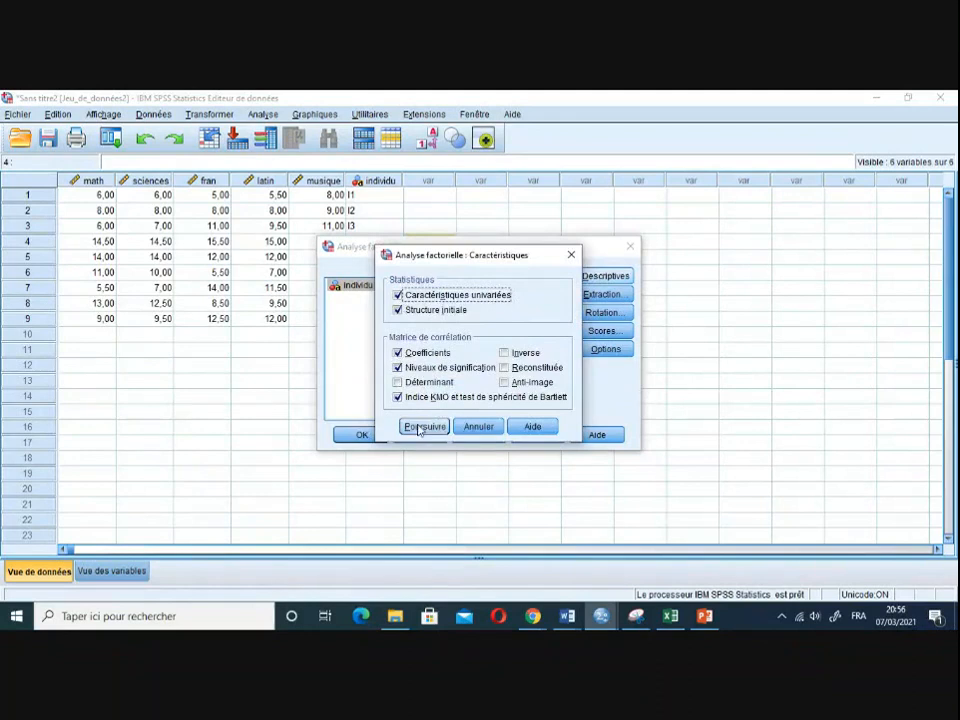
left_click(424, 427)
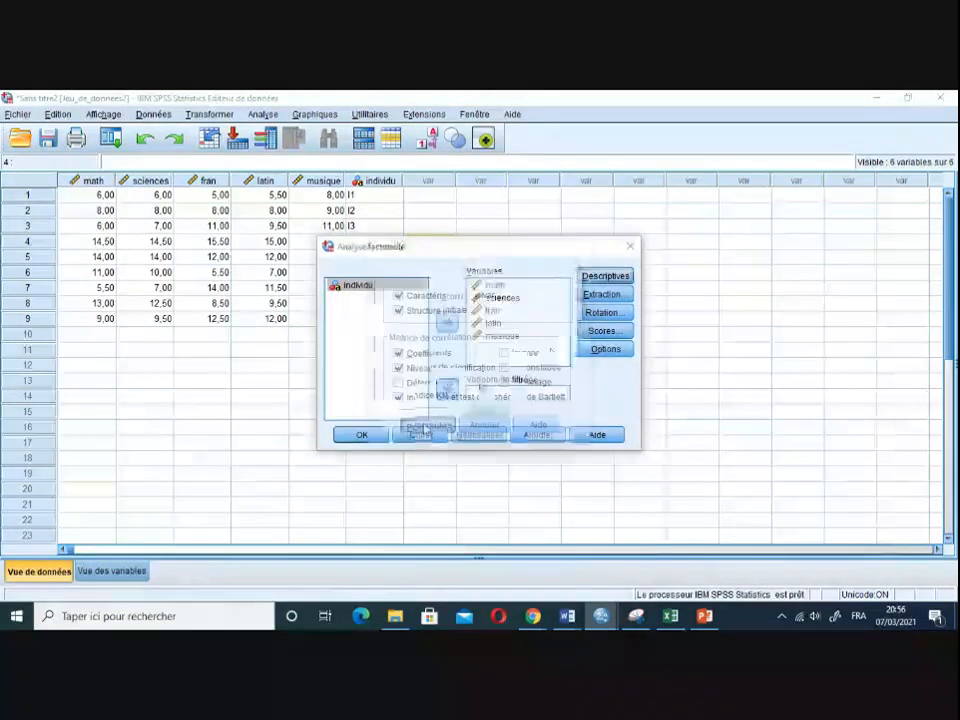
- Accept principal components extraction on the correlation matrix with eigenvalues above 1, and run the factor analysis
left_click(594, 297)
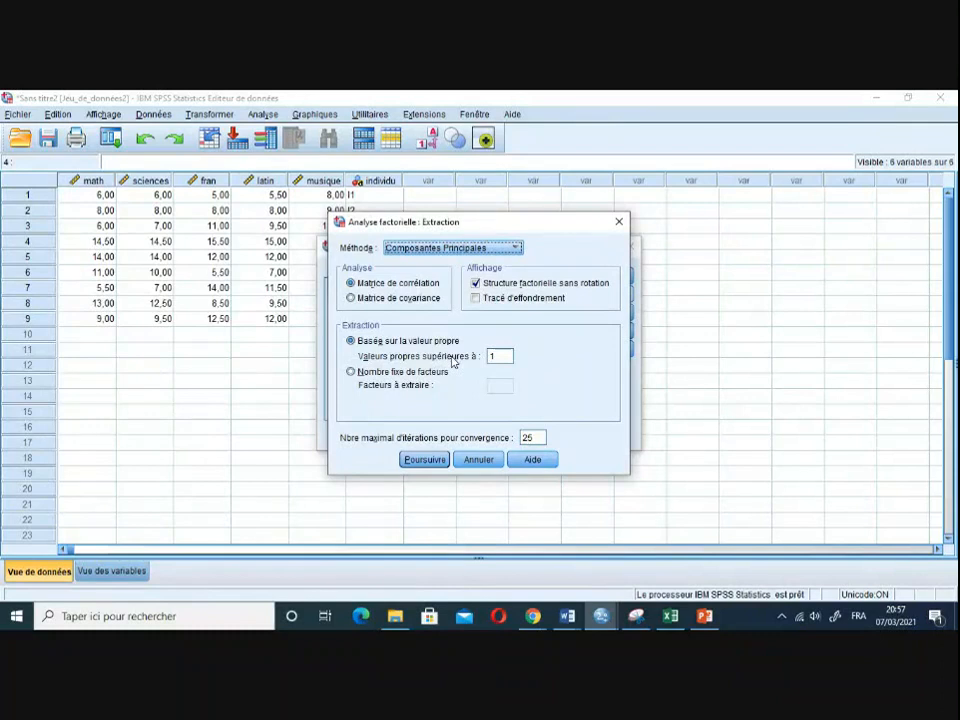
left_click(425, 461)
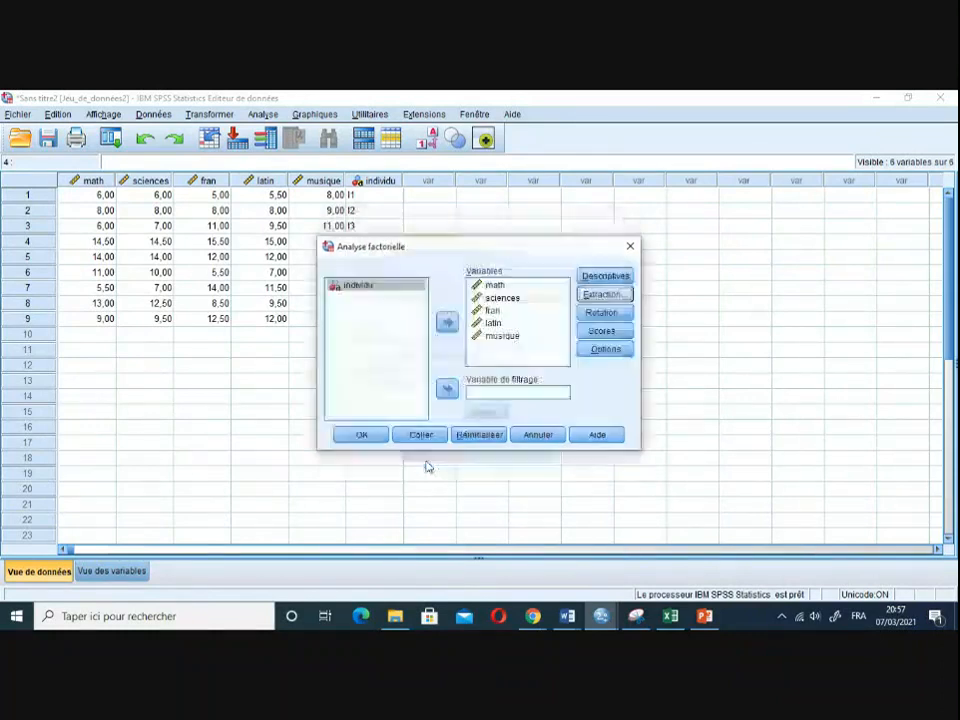
left_click(363, 435)
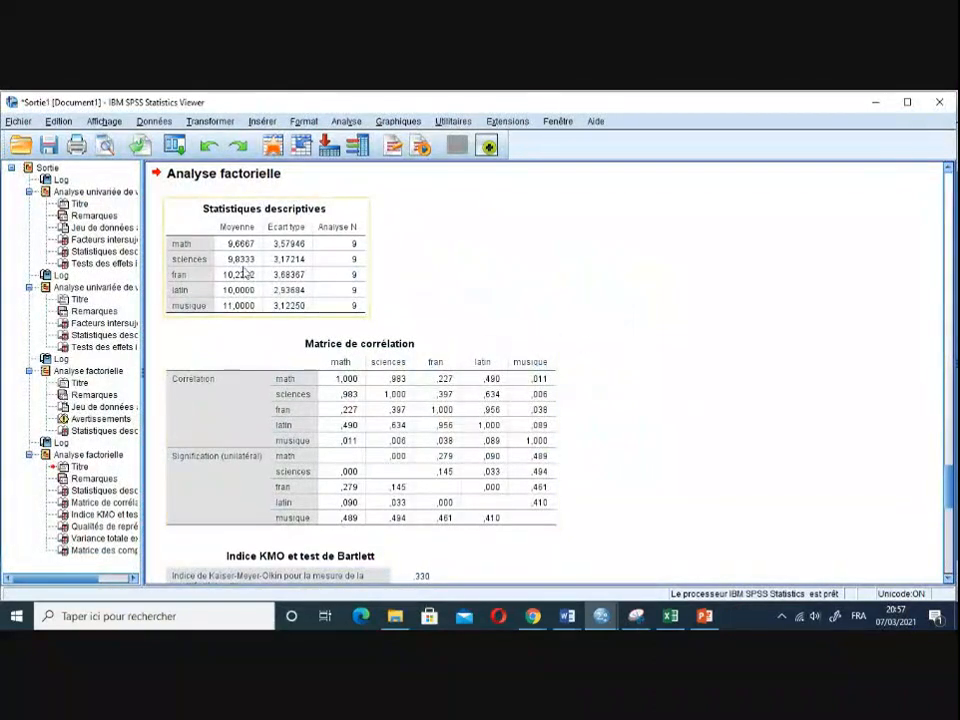
- Examine the descriptive statistics and correlation matrix in the factor analysis output, and the subject headings of the PowerPoint score table
left_click(352, 209)
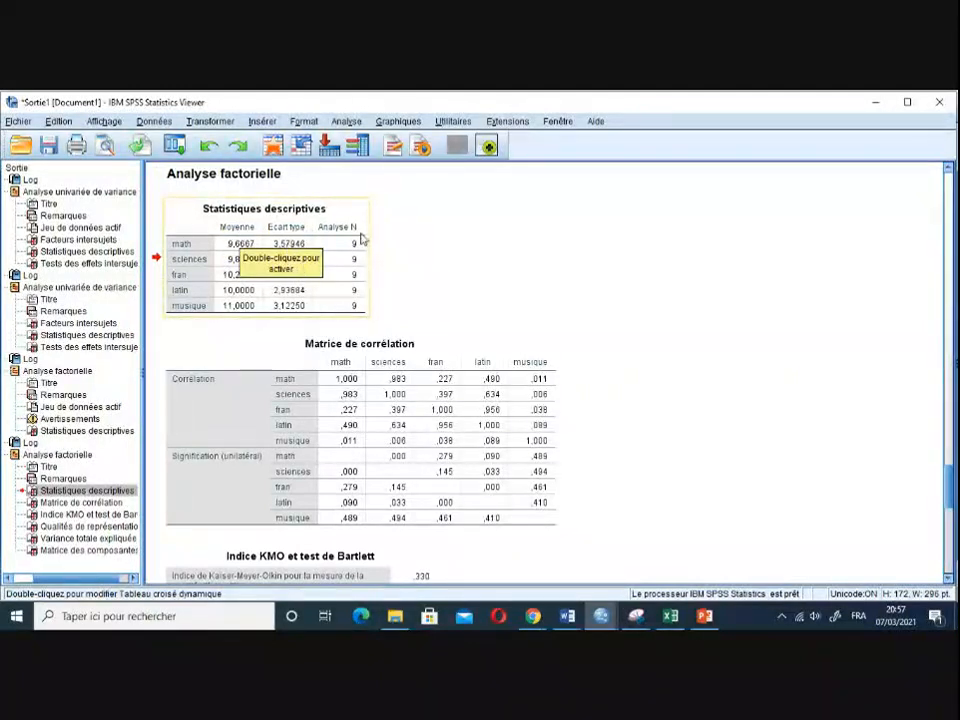
left_click(450, 348)
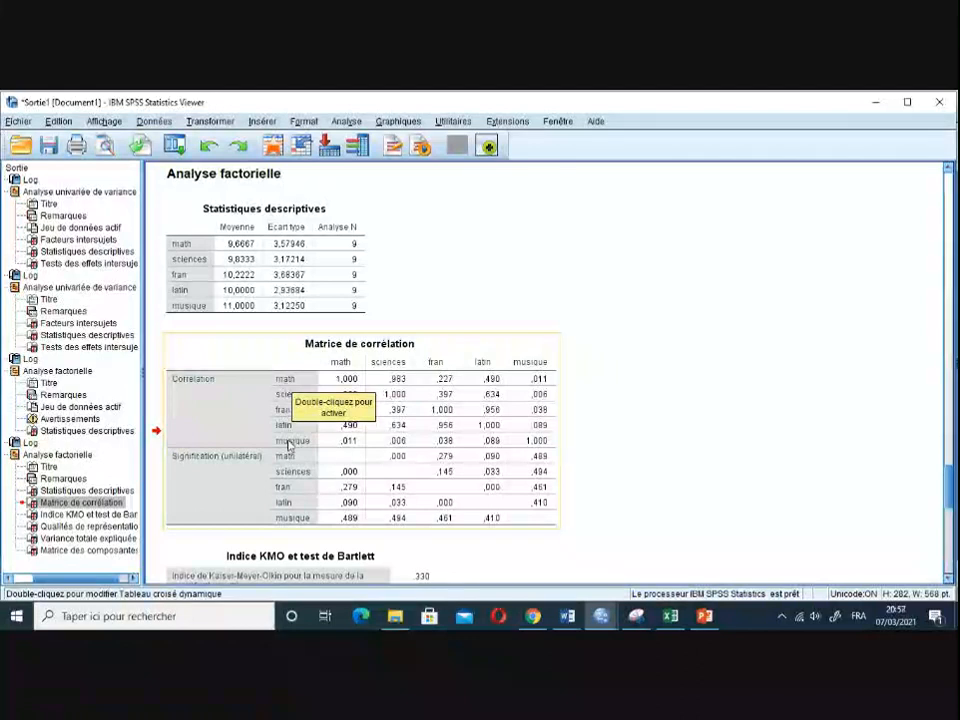
left_click(186, 249)
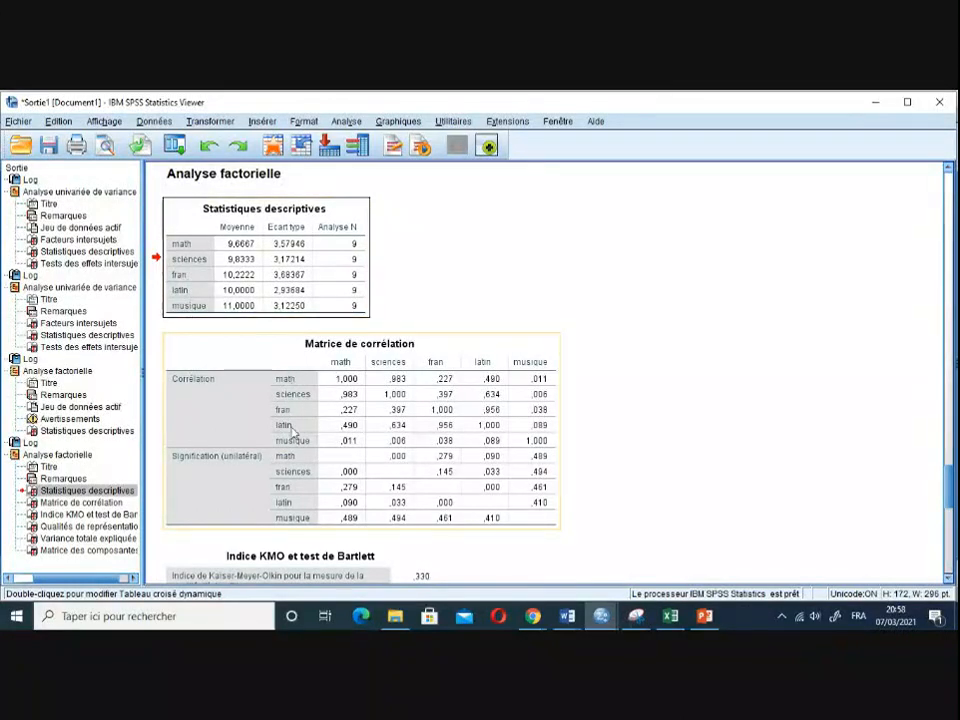
left_click(705, 617)
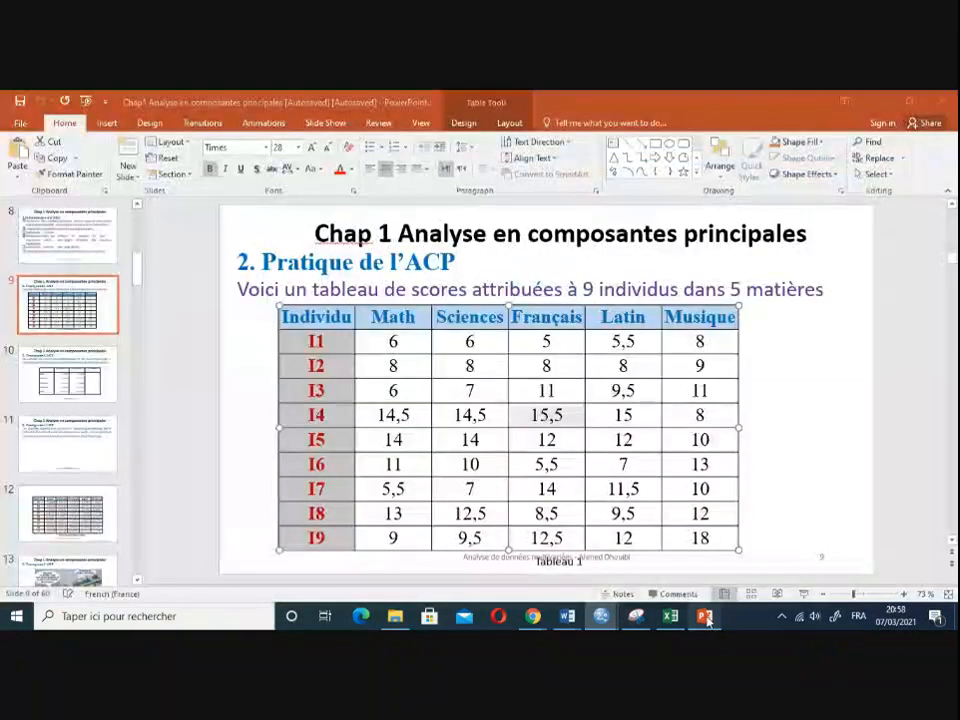
left_click_drag(374, 318, 672, 319)
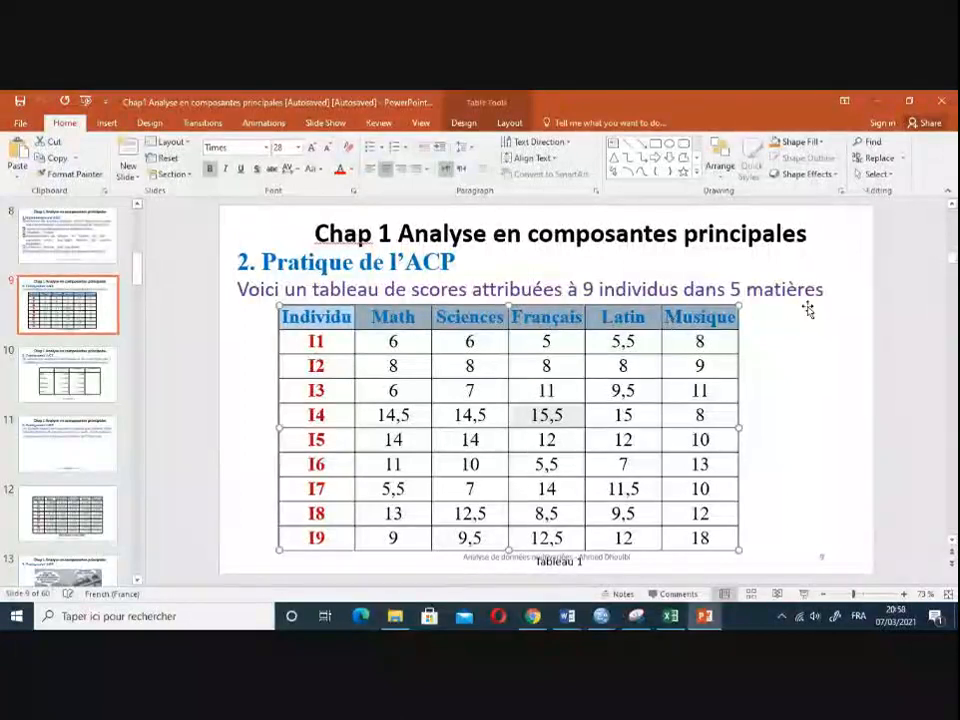
left_click(876, 101)
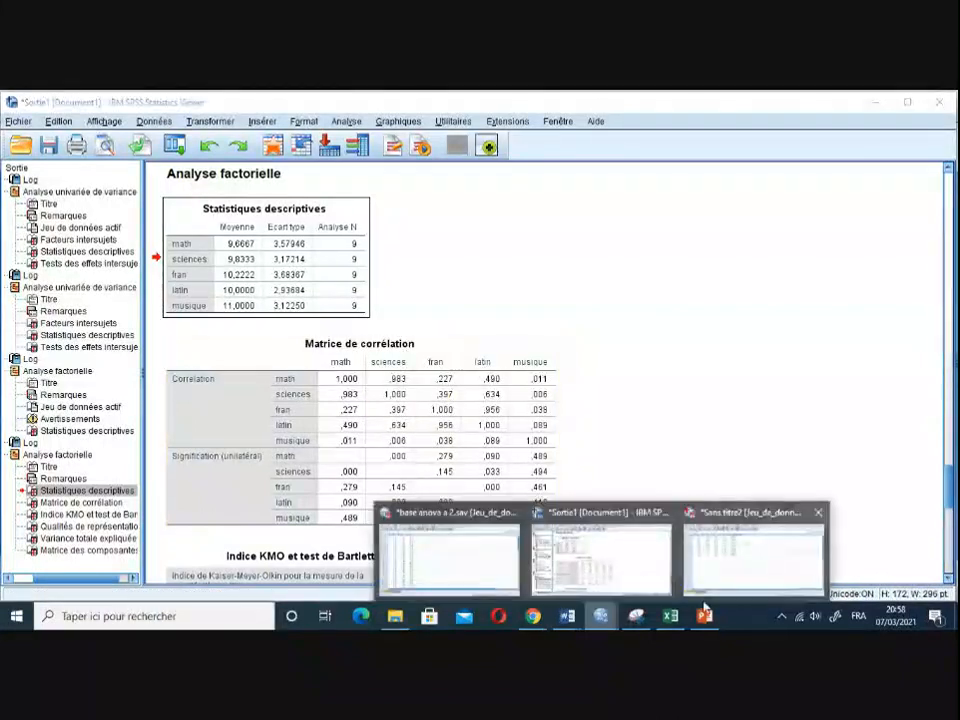
- Run a bivariate Pearson correlation between math and sciences in the Sans titre2 dataset, with a two-tailed test and significant correlations flagged
left_click(718, 574)
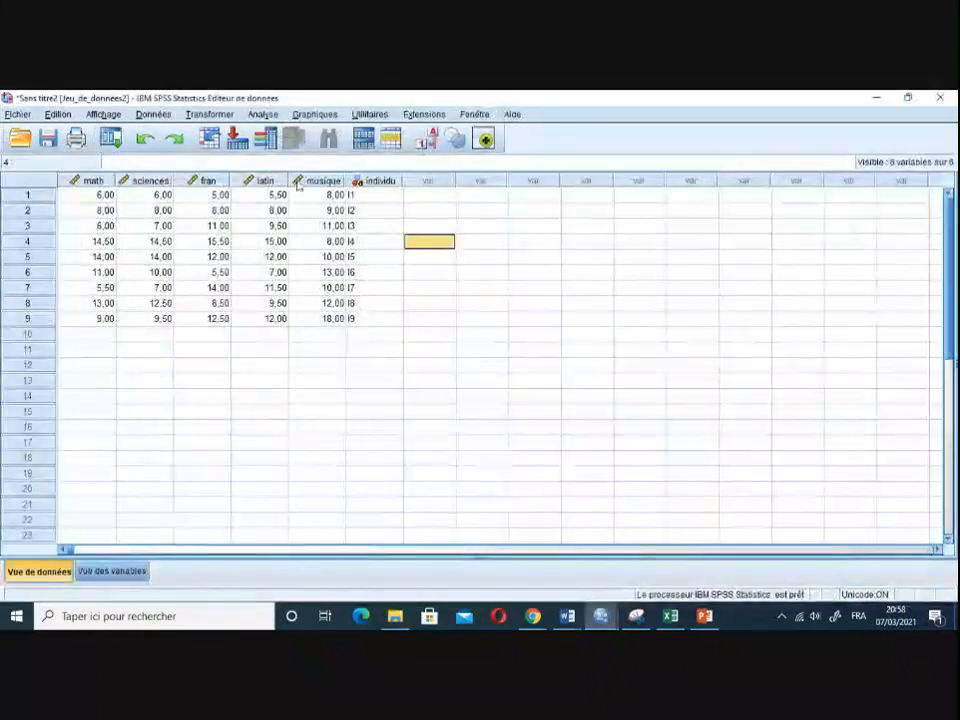
left_click(263, 114)
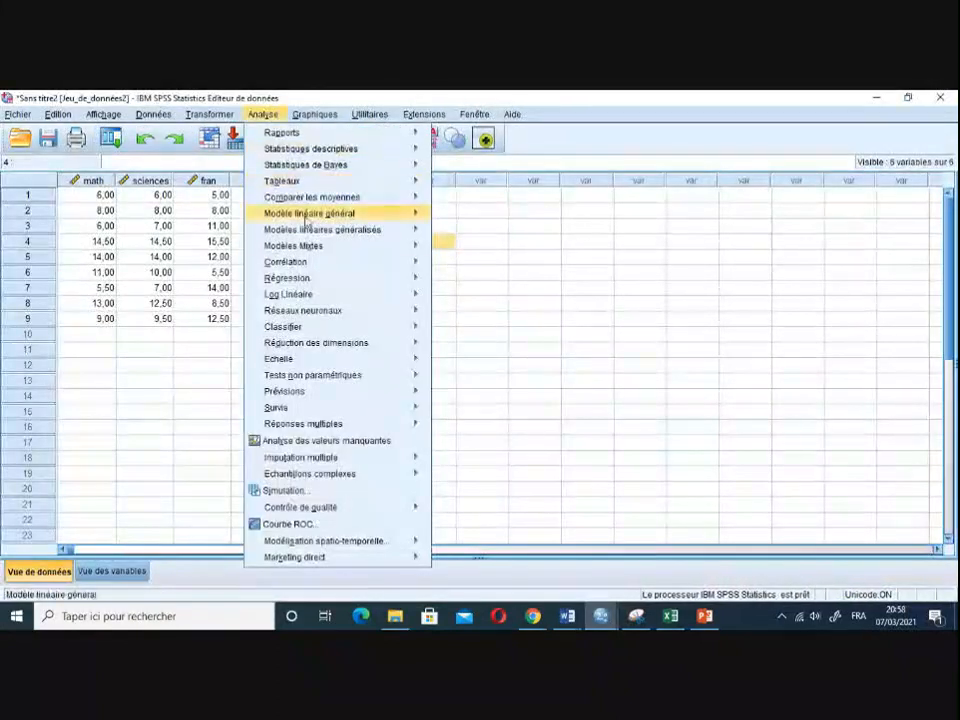
mouse_move(315, 263)
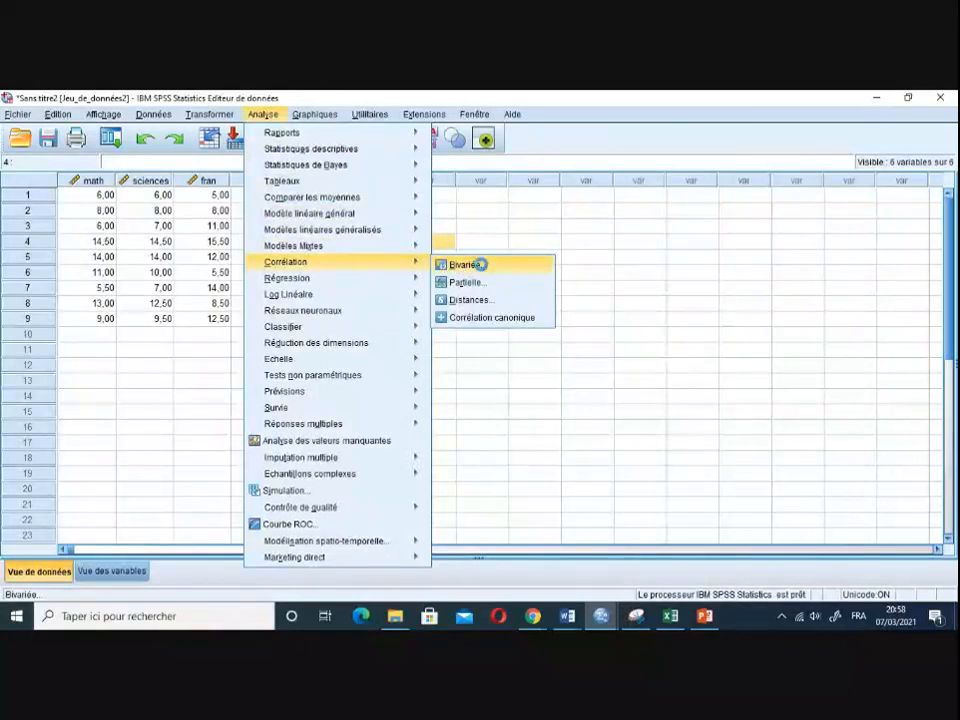
left_click(482, 267)
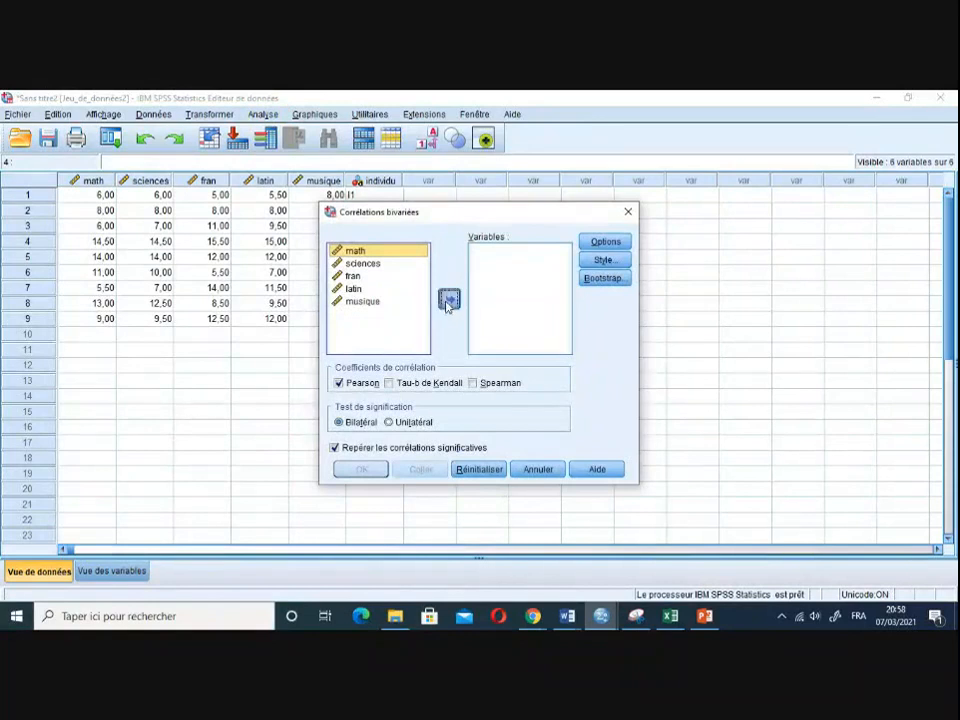
left_click(449, 298)
left_click(364, 251)
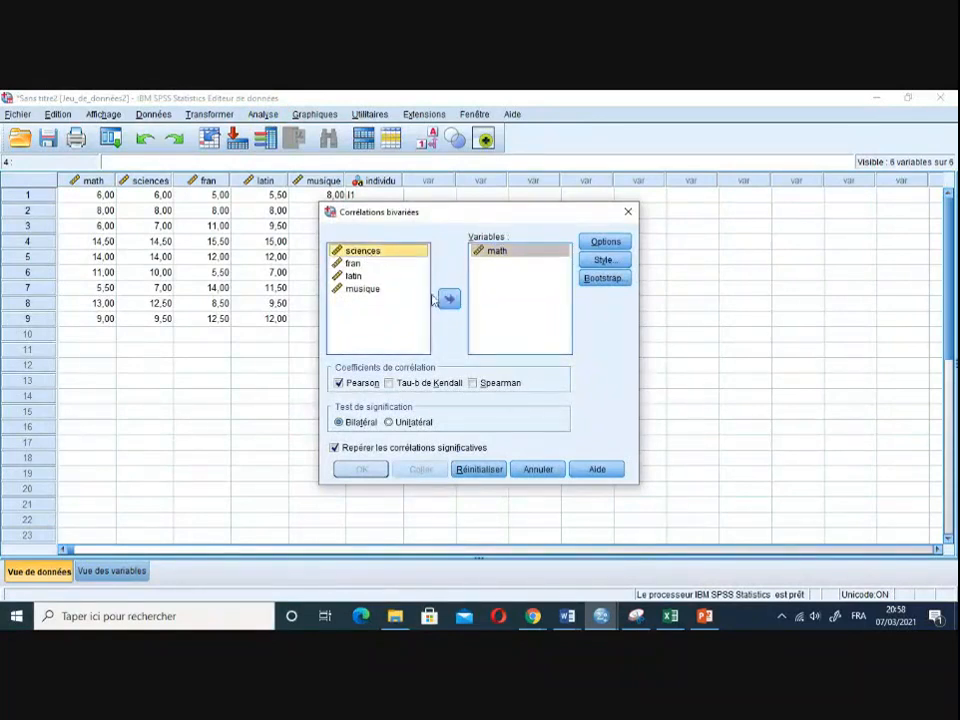
left_click(449, 298)
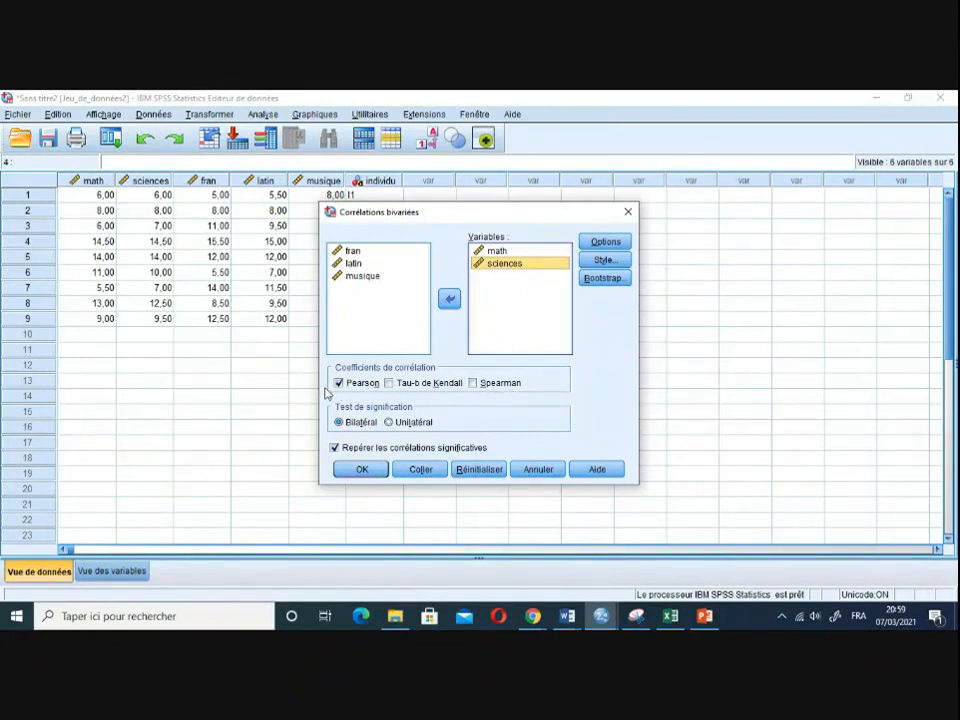
left_click(355, 472)
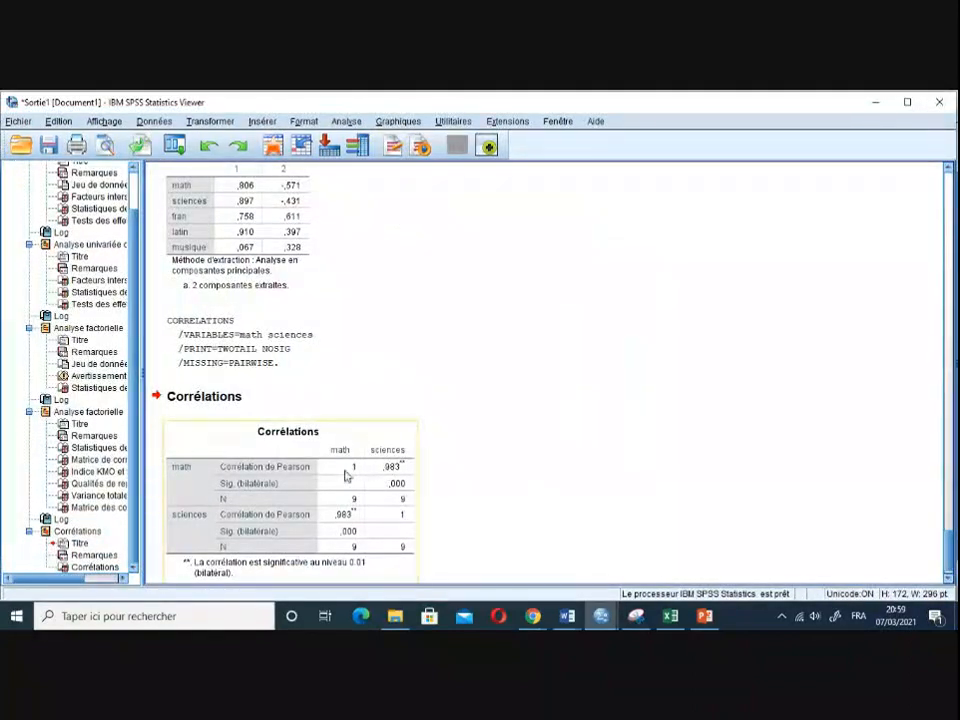
- Examine the math–sciences correlation and its significance in the factor analysis correlation matrix
scroll(381, 390, "up", 5)
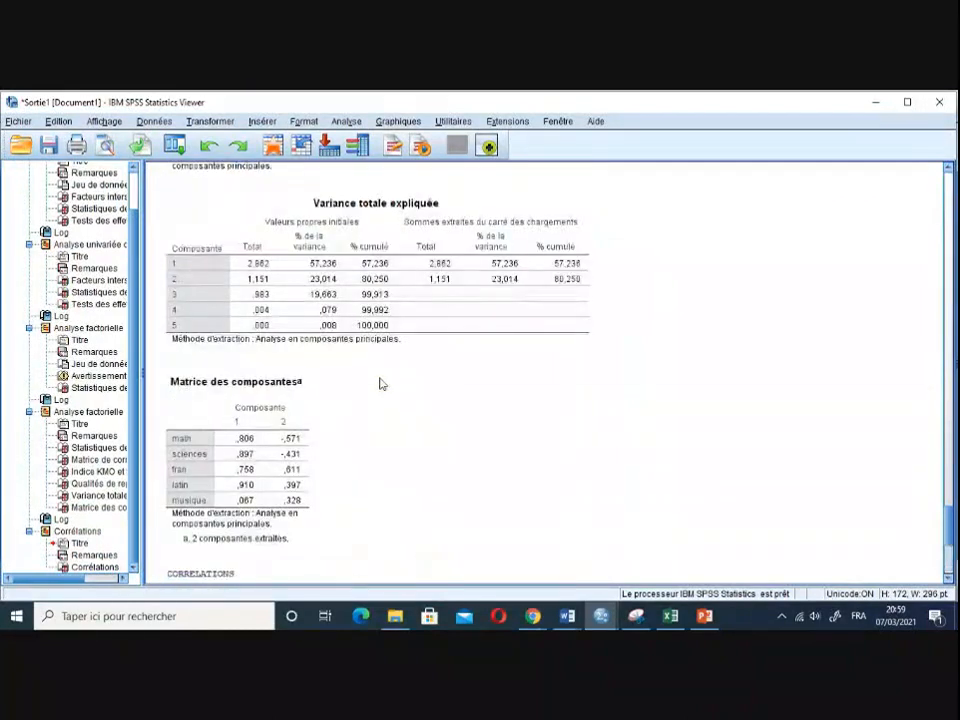
scroll(380, 383, "up", 6)
scroll(380, 383, "up", 5)
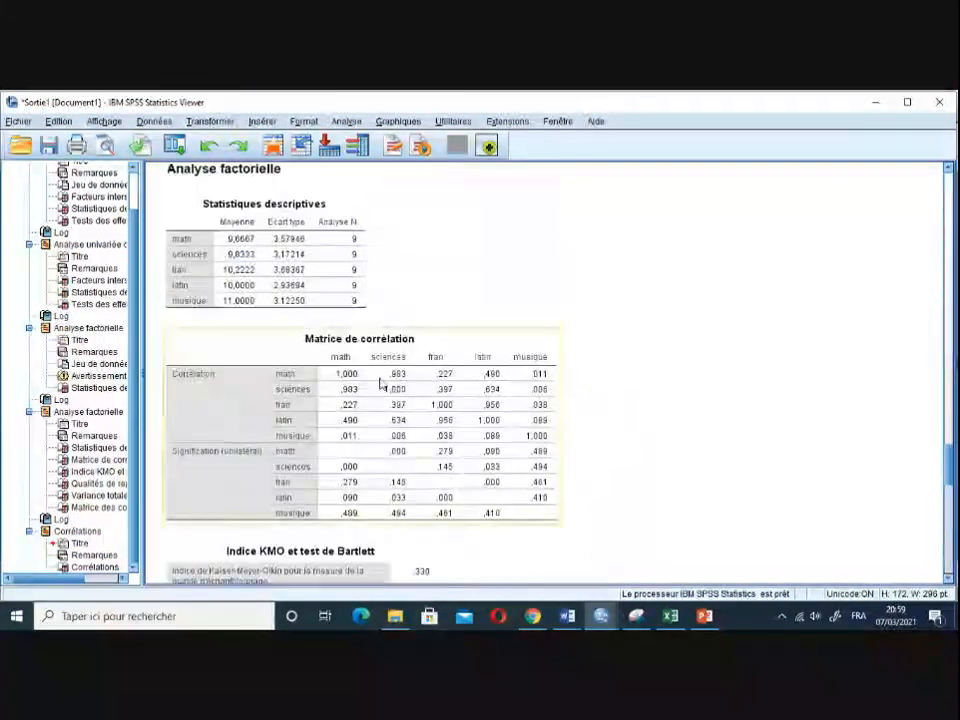
left_click(395, 377)
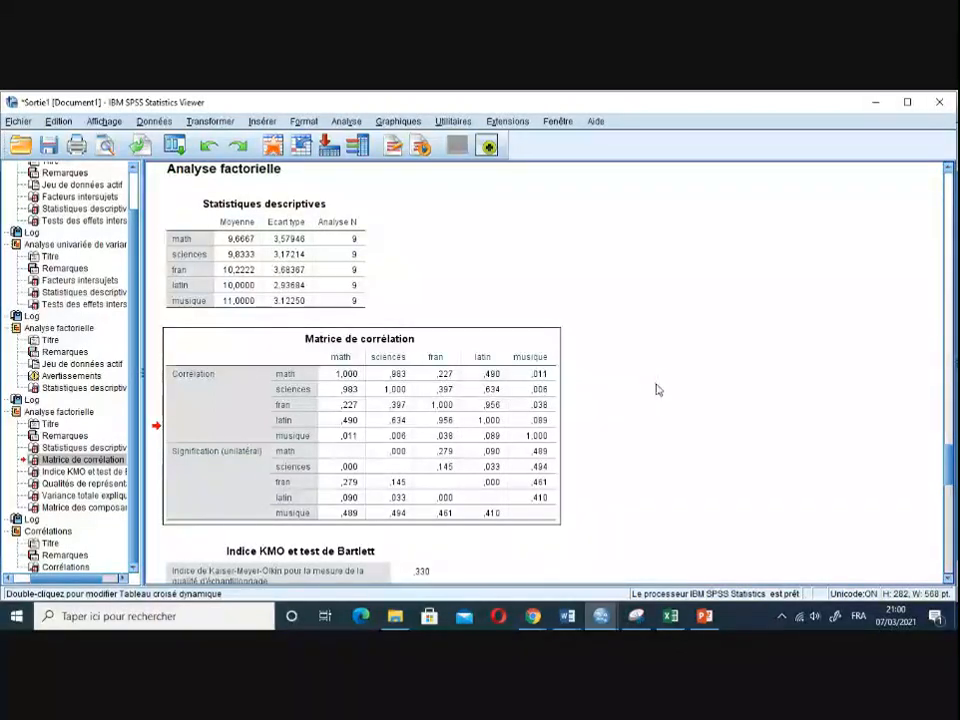
left_click(375, 392)
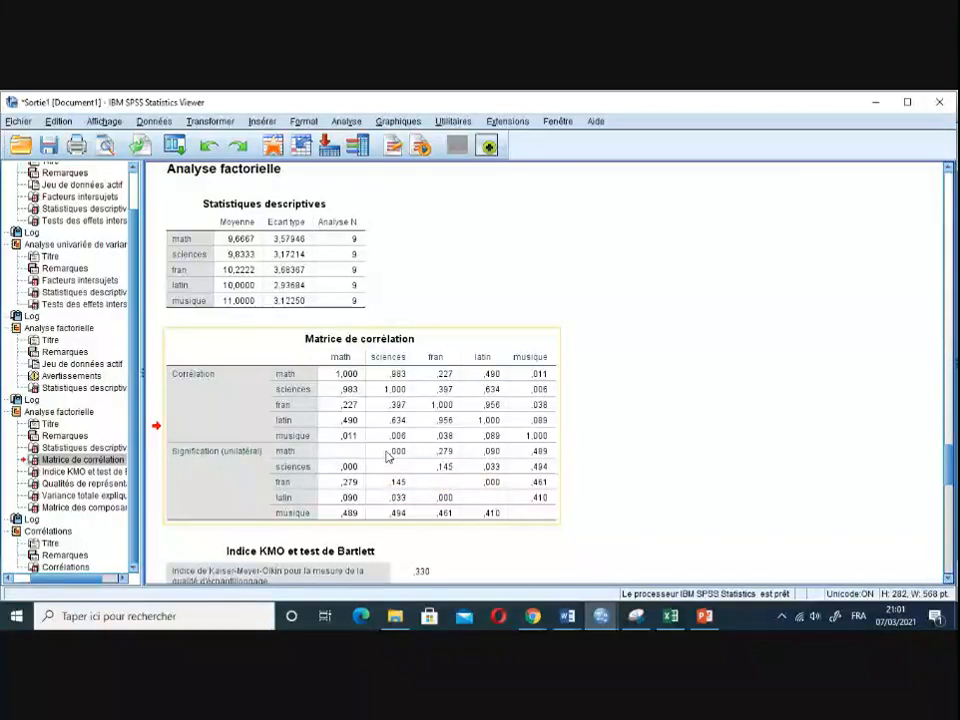
left_click(388, 456)
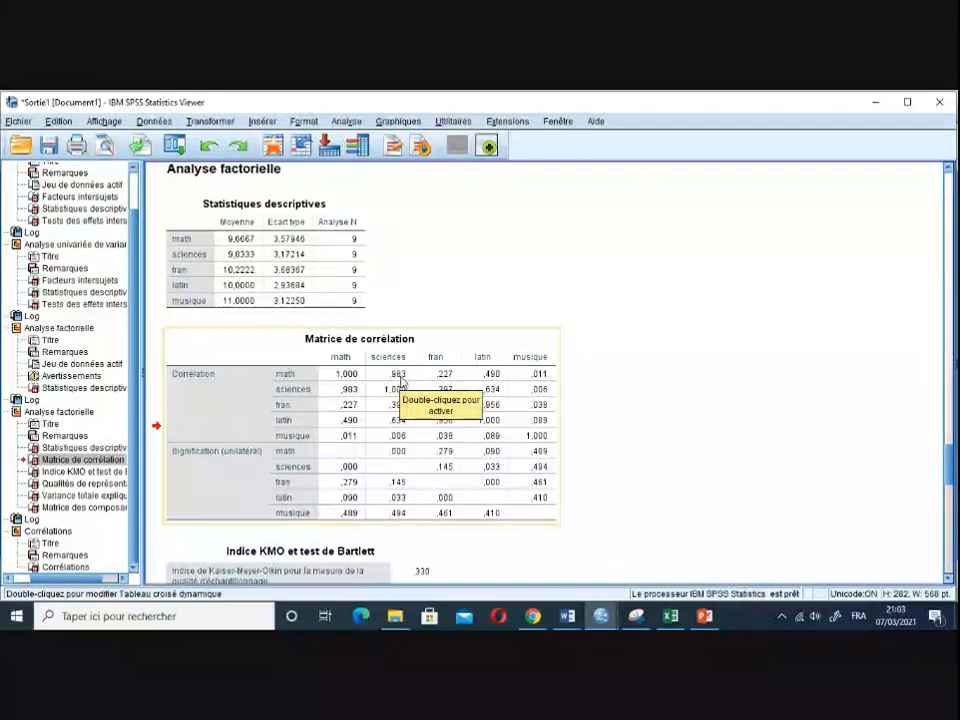
left_click(406, 459)
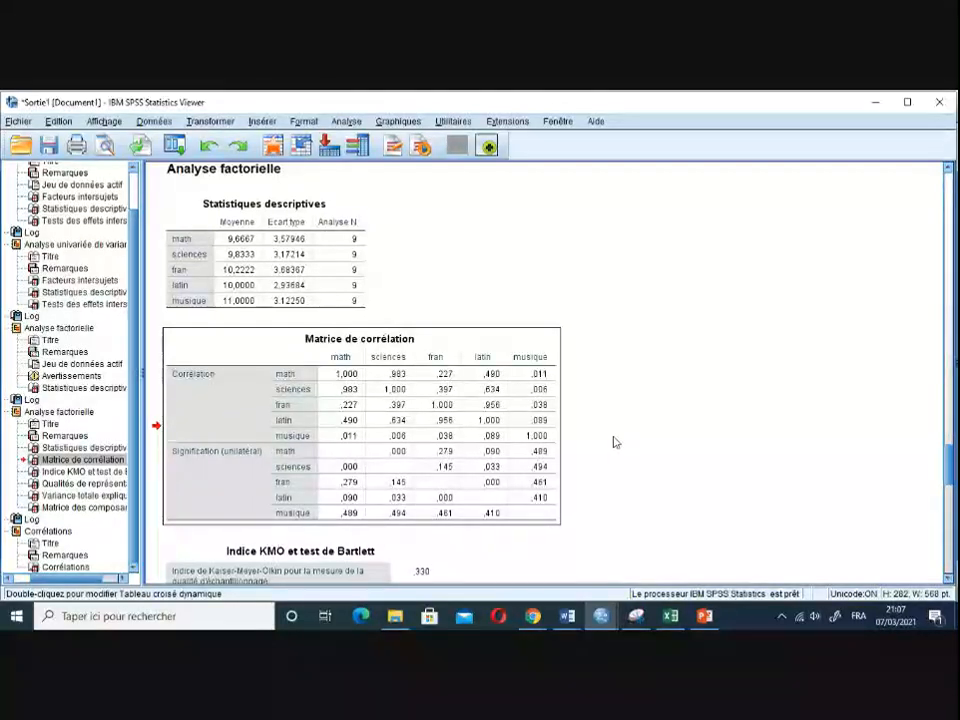
- Review the KMO index and Bartlett's test, and examine the extraction values in the Qualités de représentation table
scroll(614, 442, "down", 1)
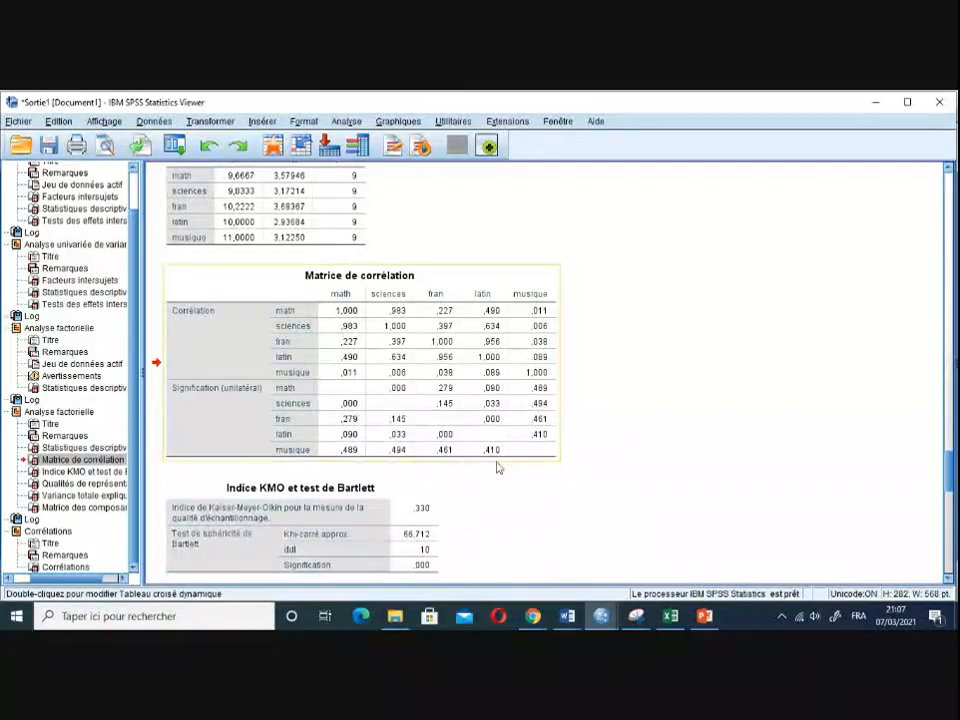
scroll(501, 476, "down", 1)
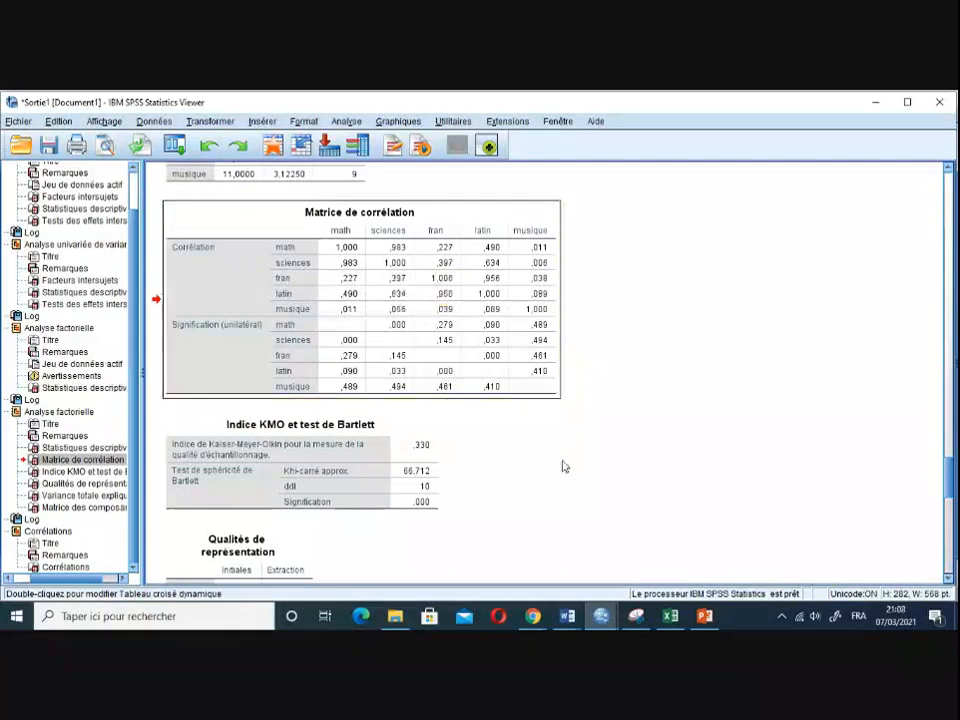
scroll(601, 483, "down", 1)
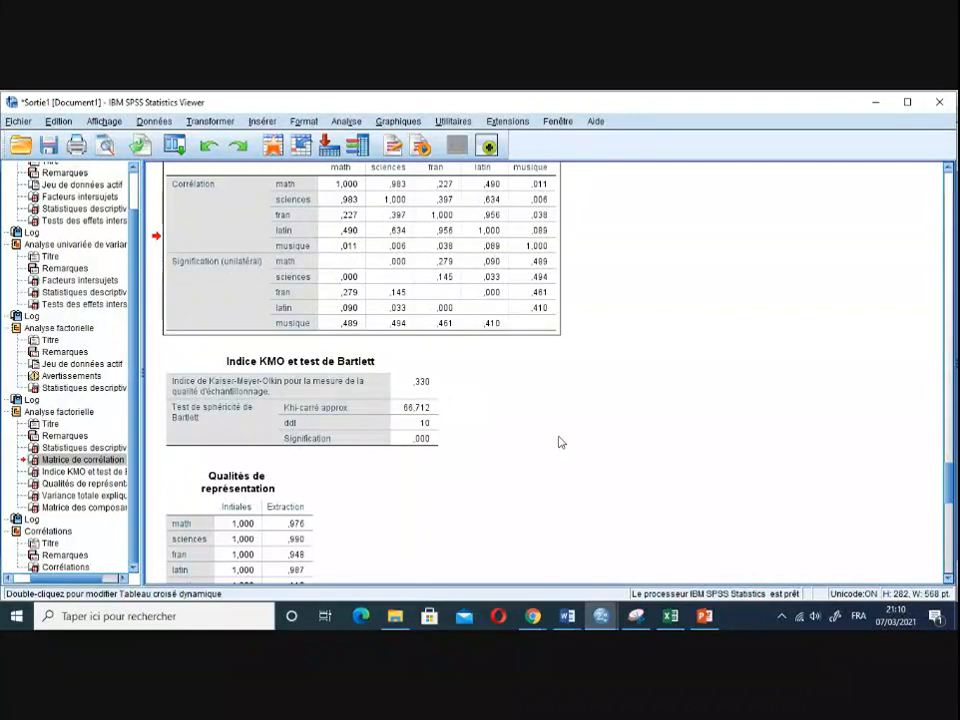
scroll(560, 442, "down", 3)
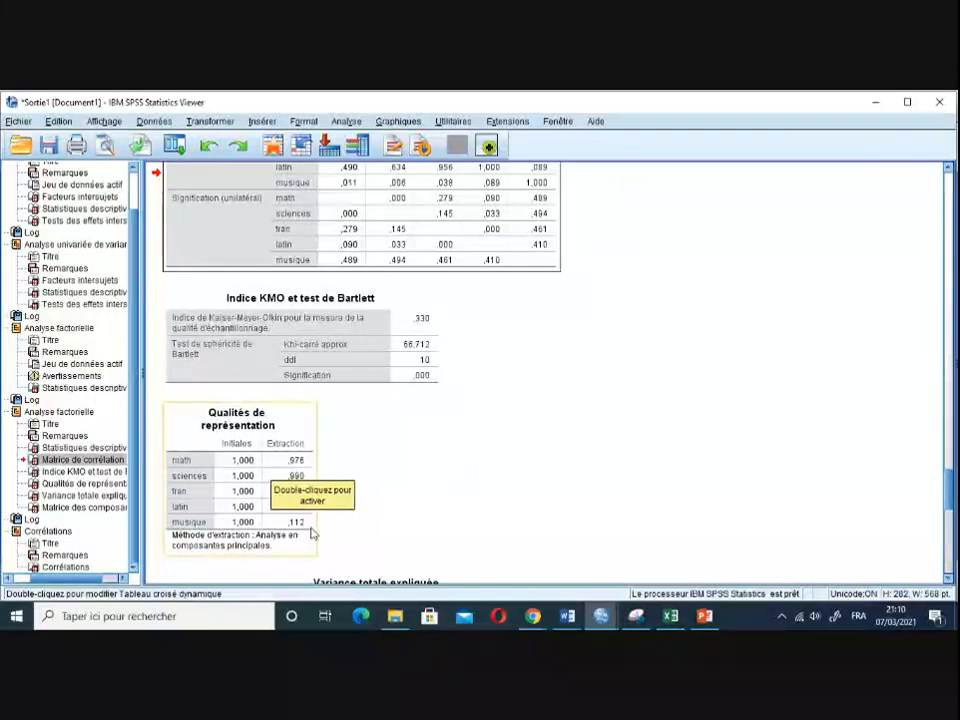
left_click(294, 429)
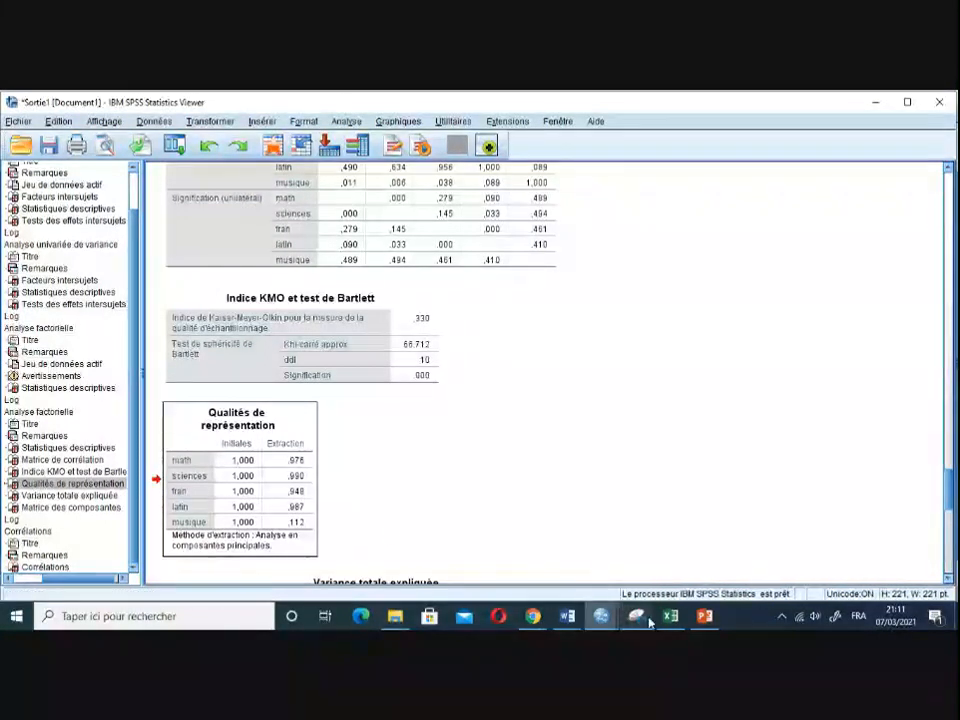
- Check the musique scores in the Sans titre2 dataset and the musique row of the descriptive statistics in the output
mouse_move(599, 620)
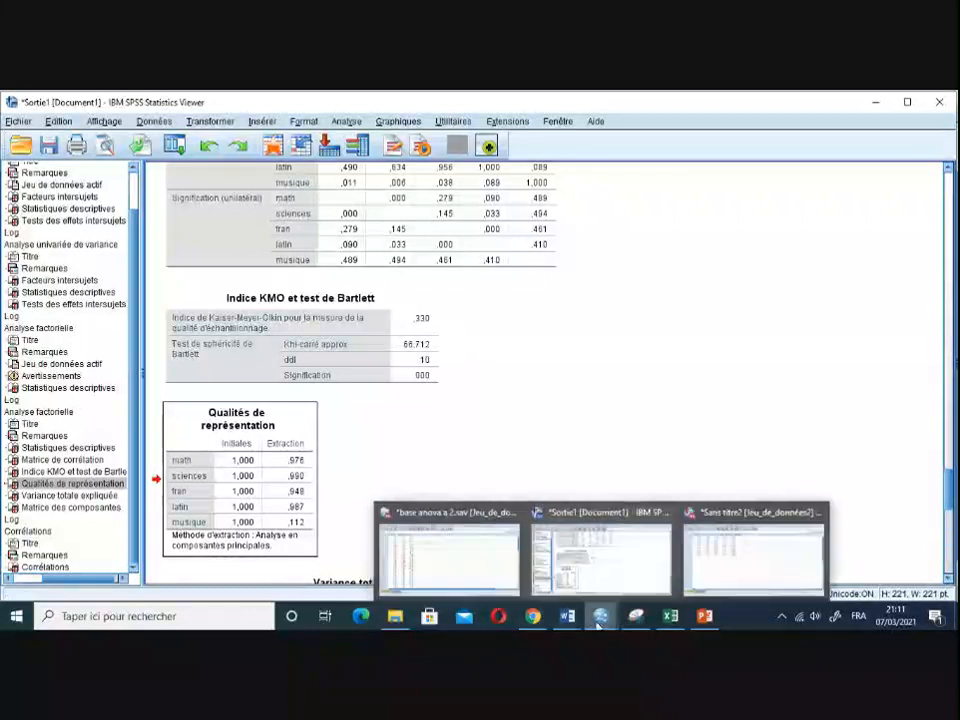
left_click(746, 574)
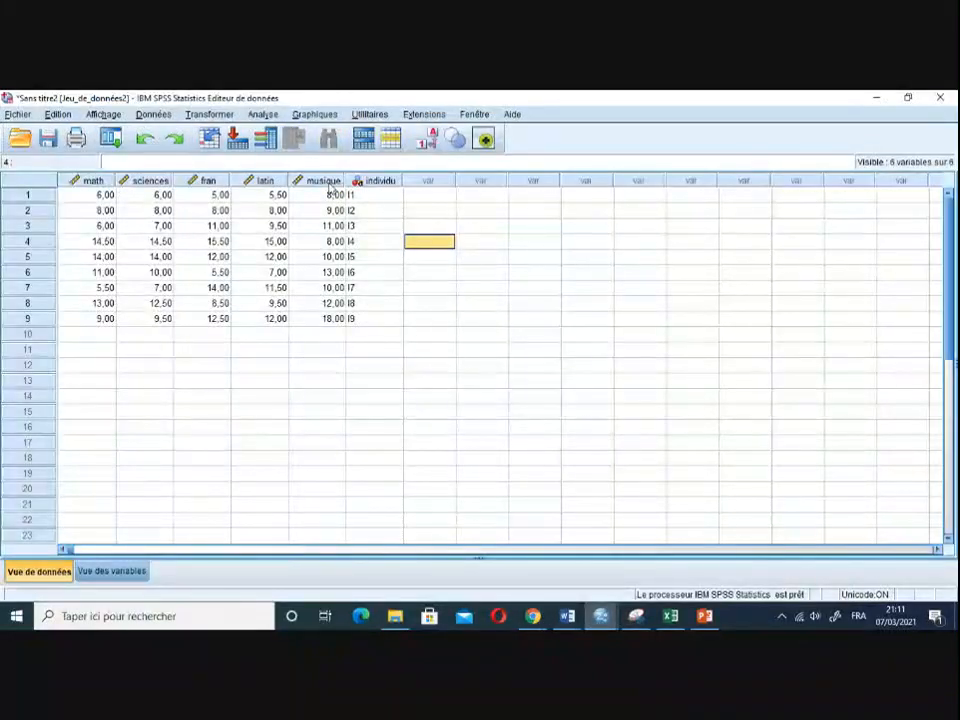
left_click(330, 184)
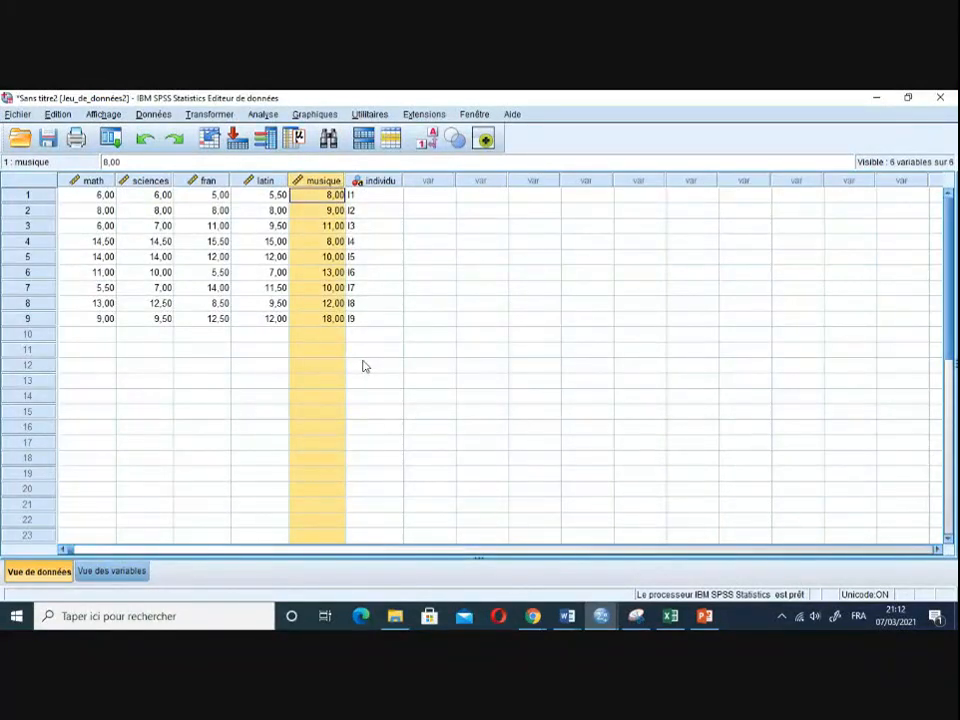
left_click(604, 612)
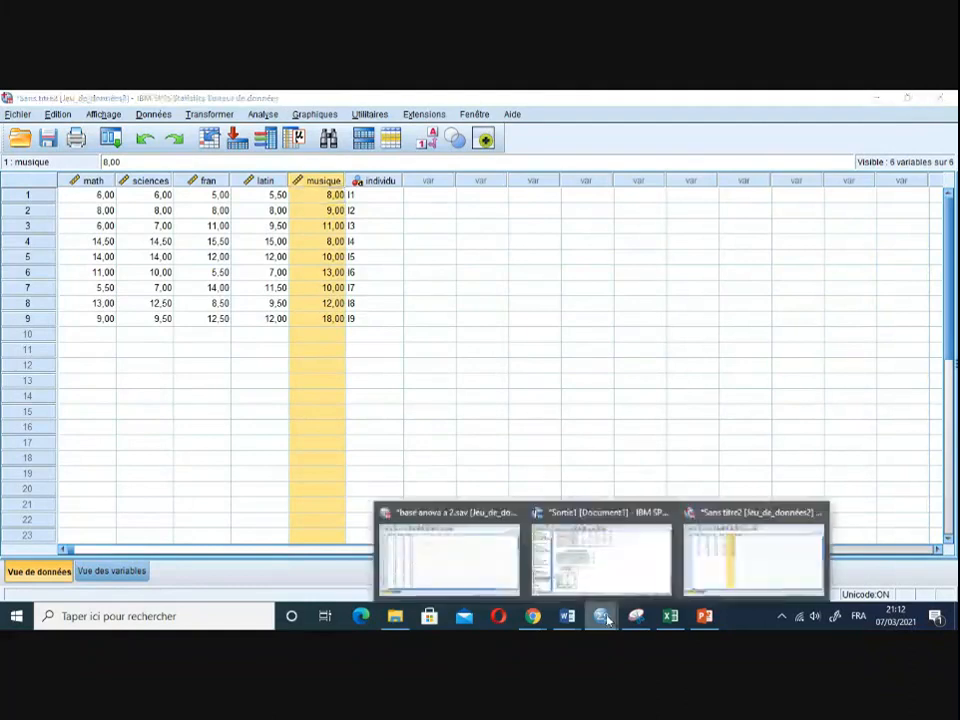
left_click(602, 572)
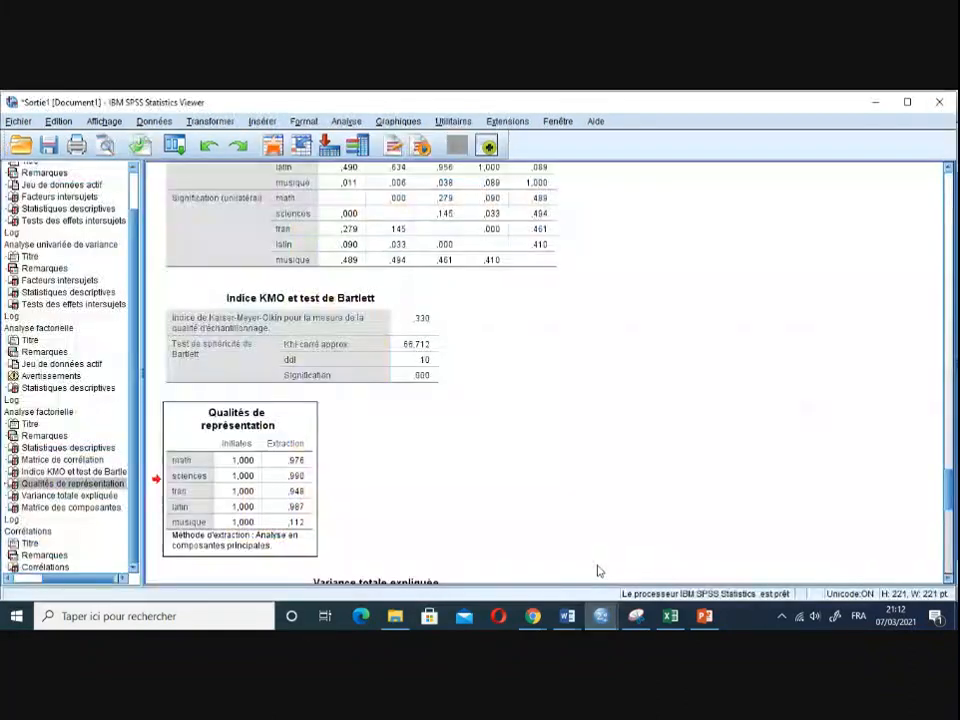
scroll(463, 460, "up", 5)
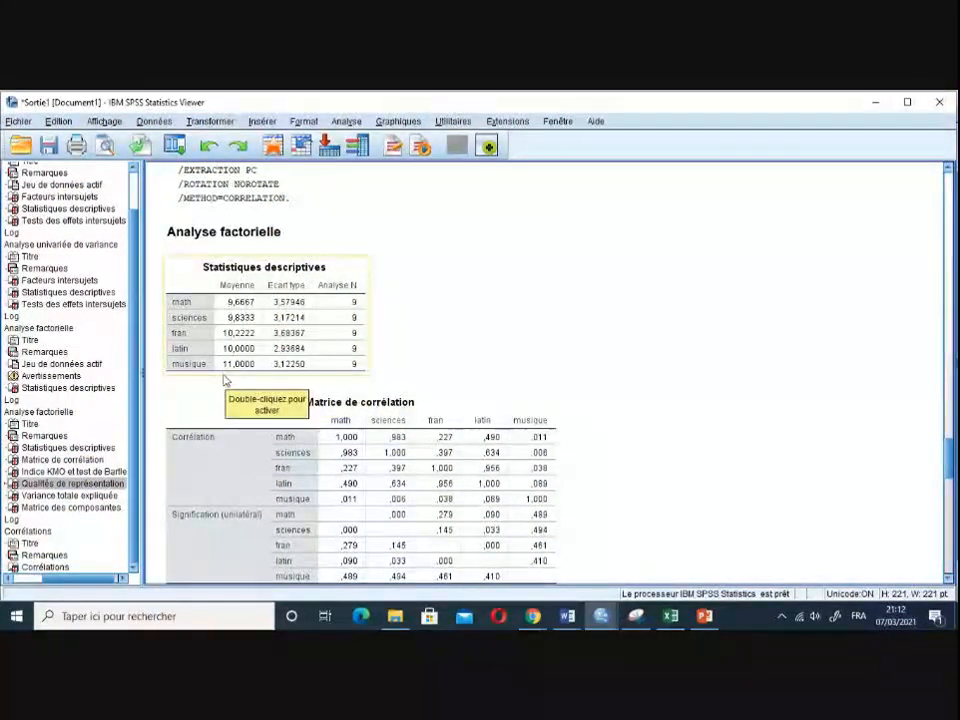
left_click(289, 367)
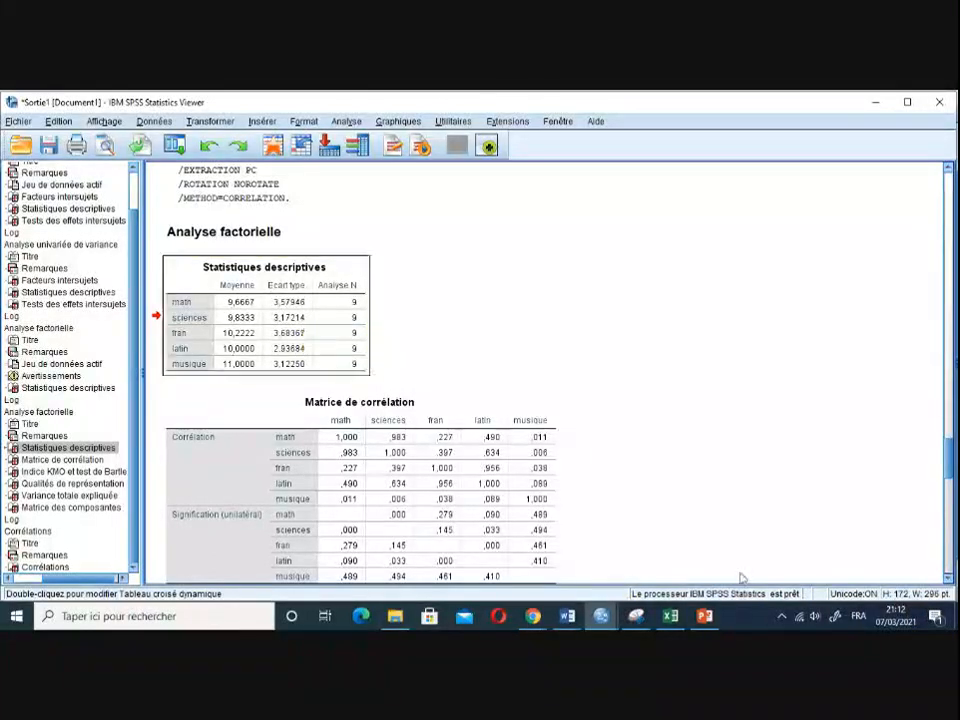
- Examine the correlations of musique with the other subjects and its extraction value in the Qualités de représentation table
scroll(618, 502, "down", 6)
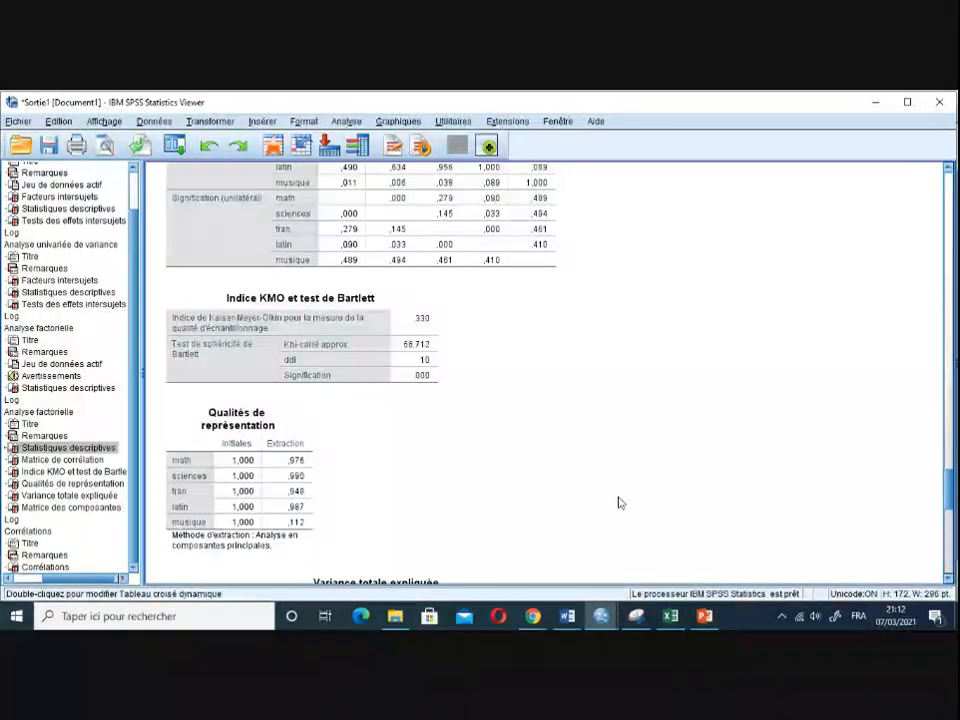
scroll(618, 502, "up", 10)
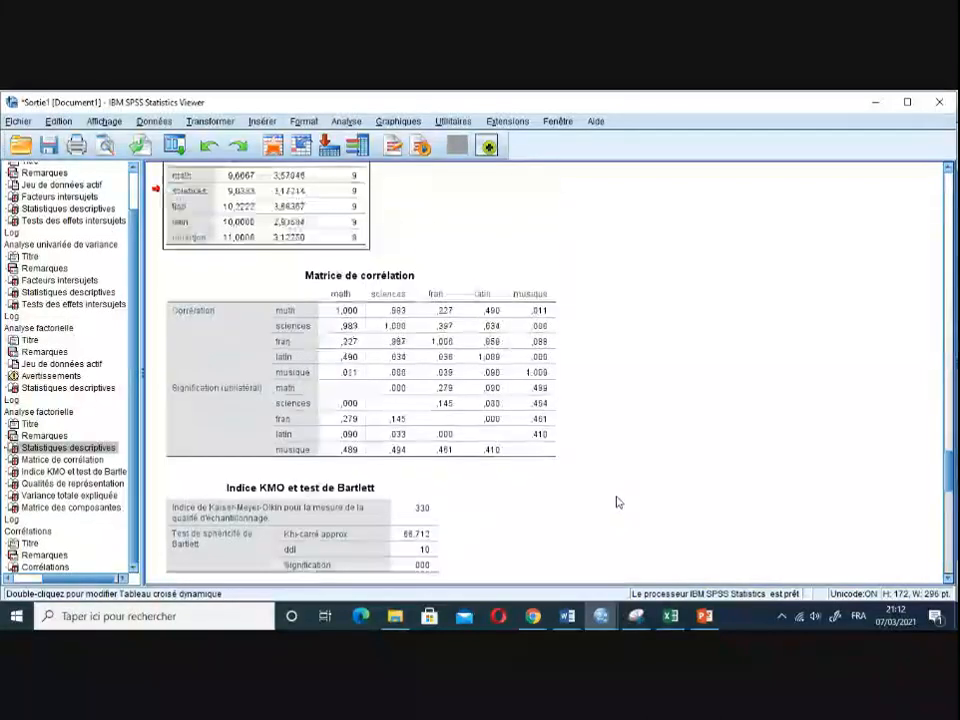
scroll(616, 502, "down", 5)
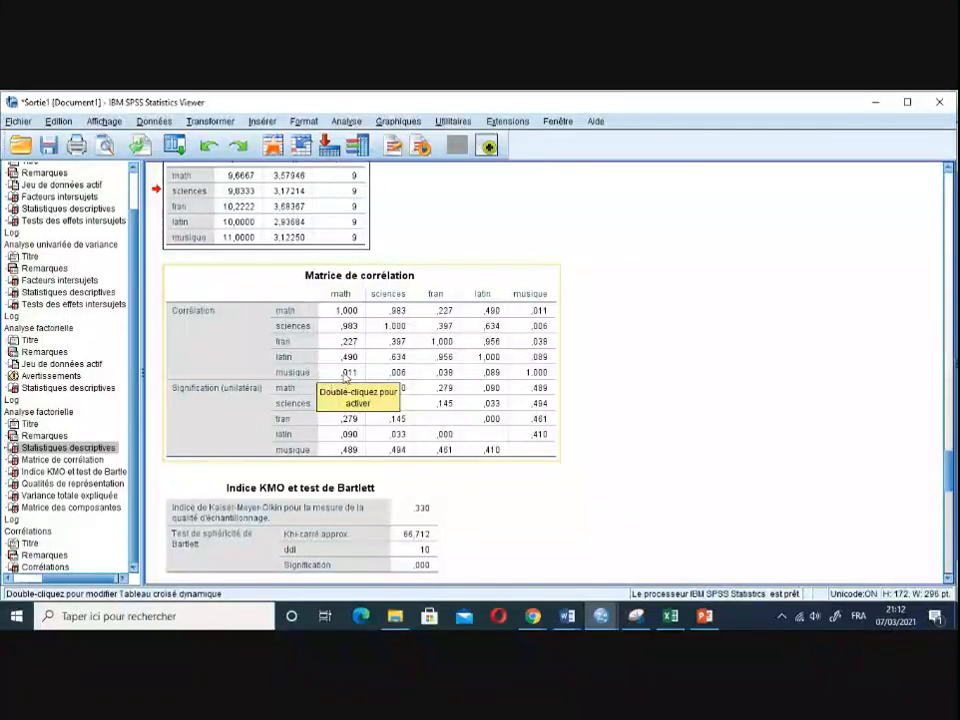
left_click(341, 380)
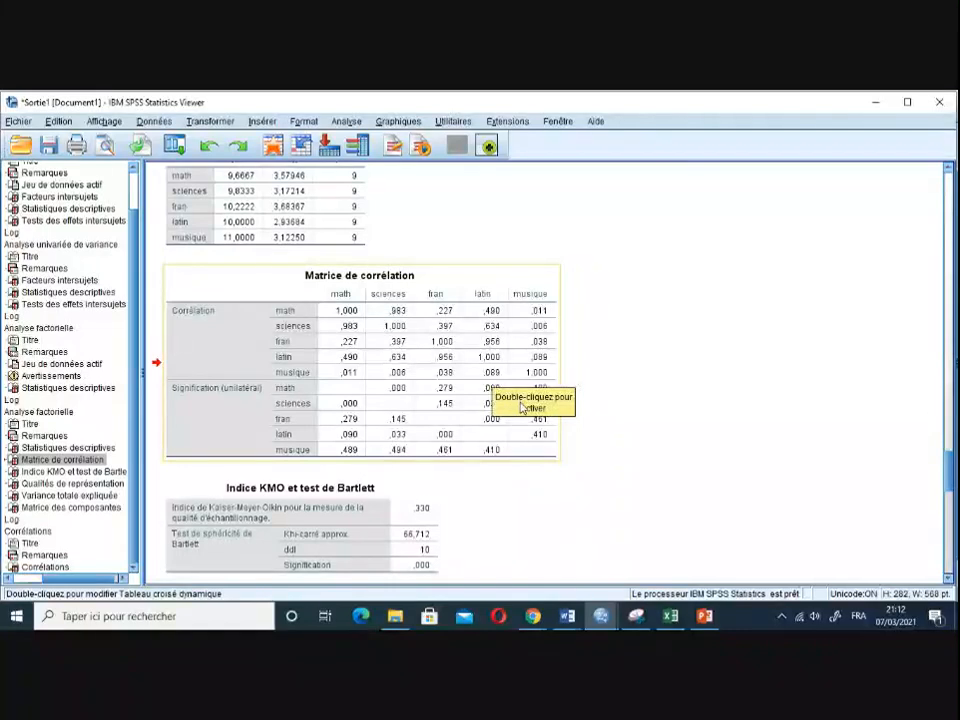
scroll(549, 456, "down", 3)
scroll(549, 456, "down", 2)
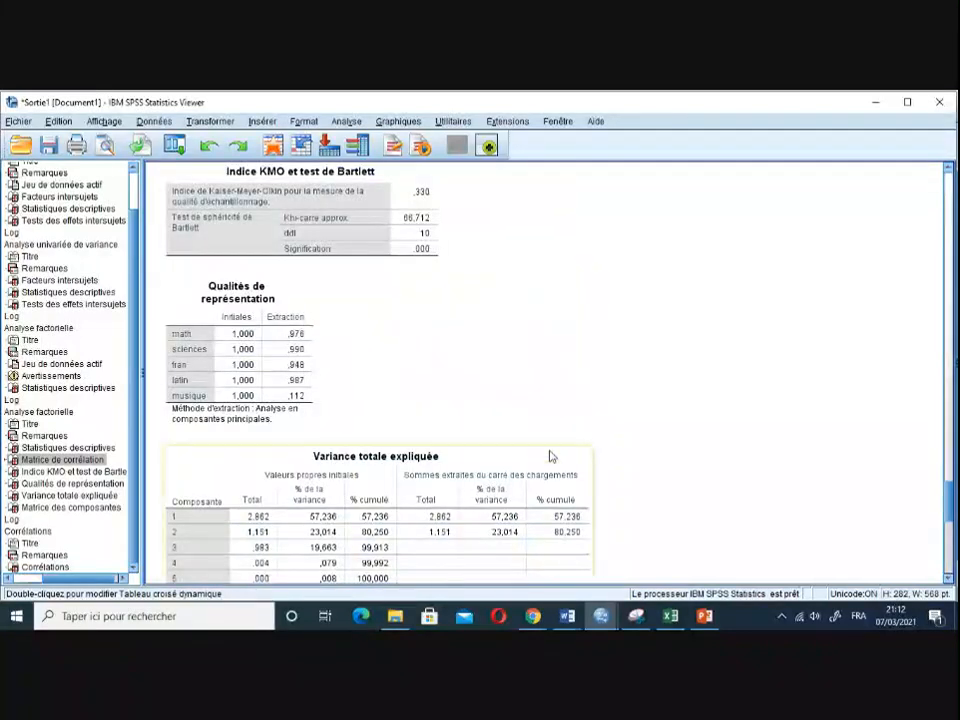
left_click(302, 400)
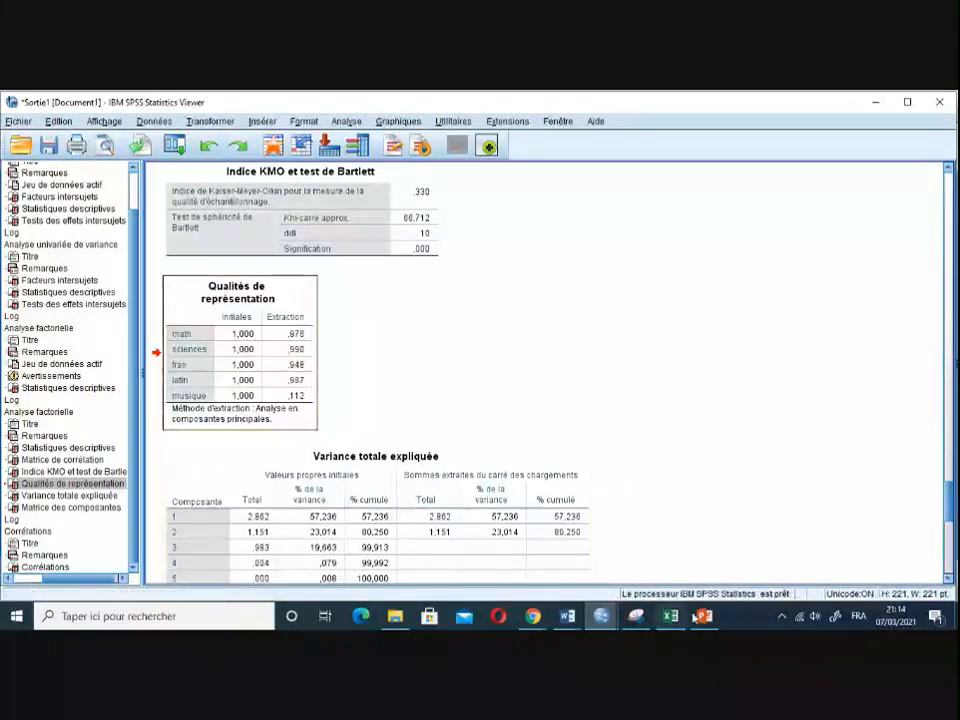
- Check the Musique scores in the PowerPoint table, and return to the SPSS output to view the Variance totale expliquée table
left_click(703, 616)
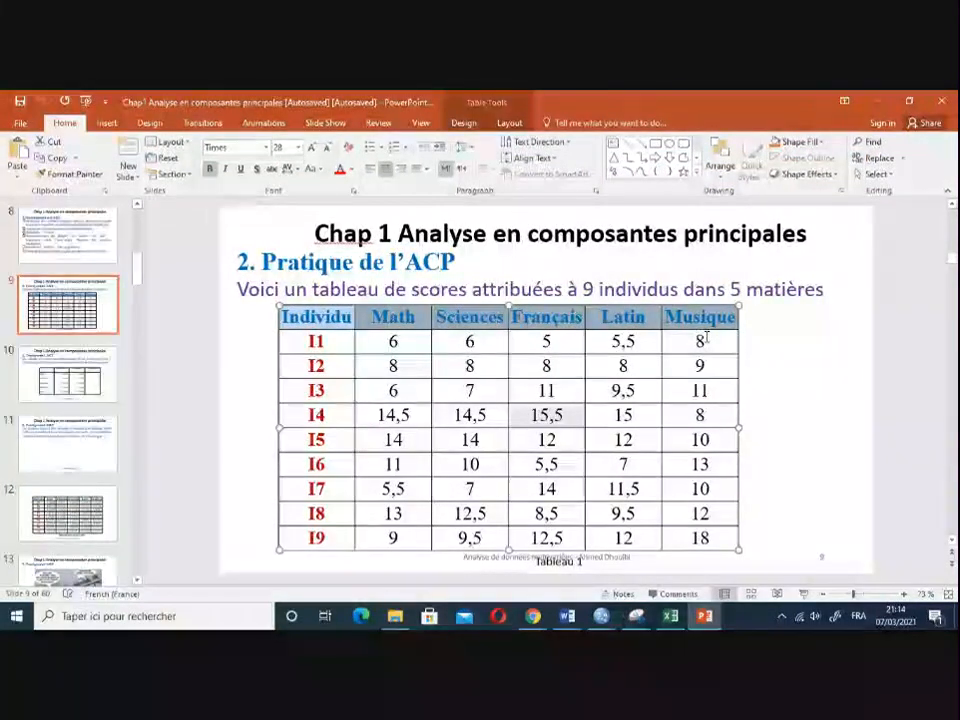
left_click(876, 101)
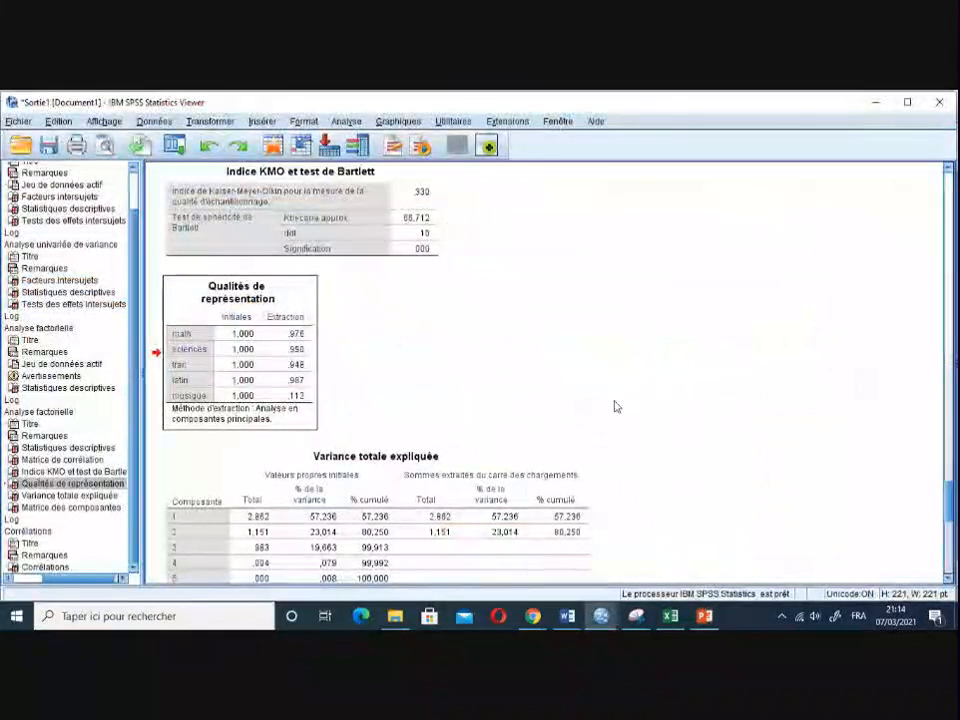
scroll(616, 407, "down", 1)
scroll(616, 407, "up", 1)
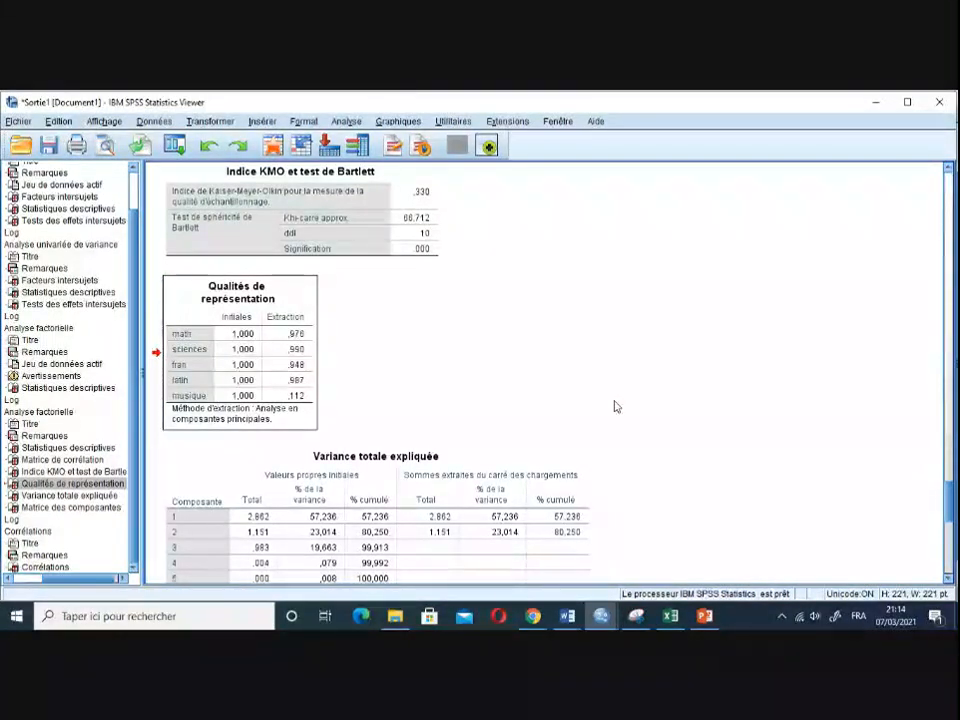
scroll(617, 406, "down", 8)
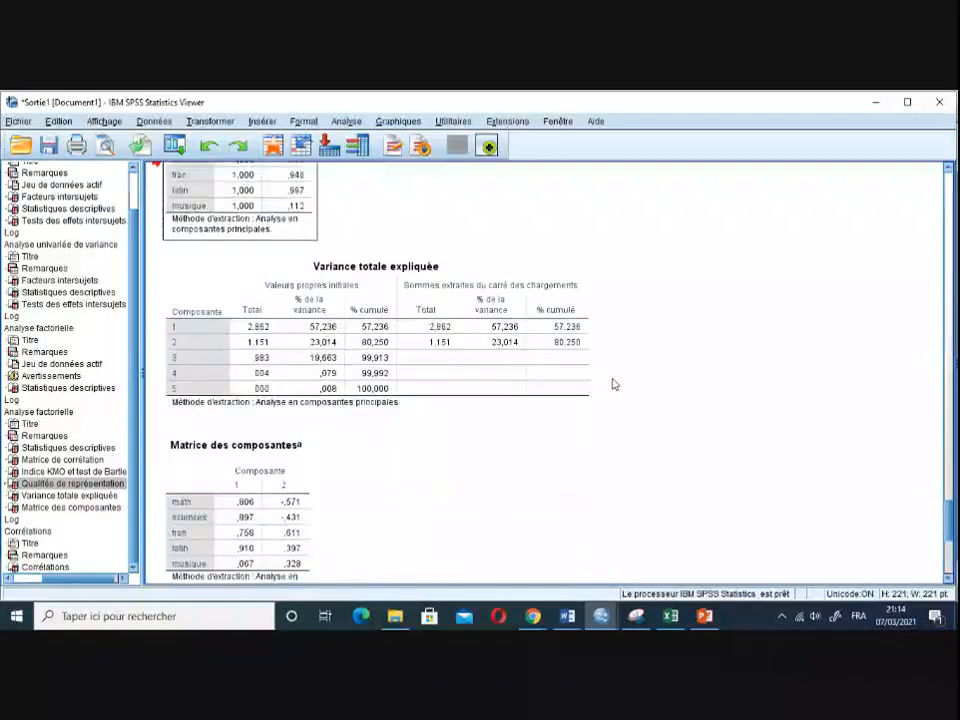
- Open the Analyse factorielle setup for the five subjects and check its extraction settings, keeping Composantes Principales as the method
scroll(613, 384, "down", 3)
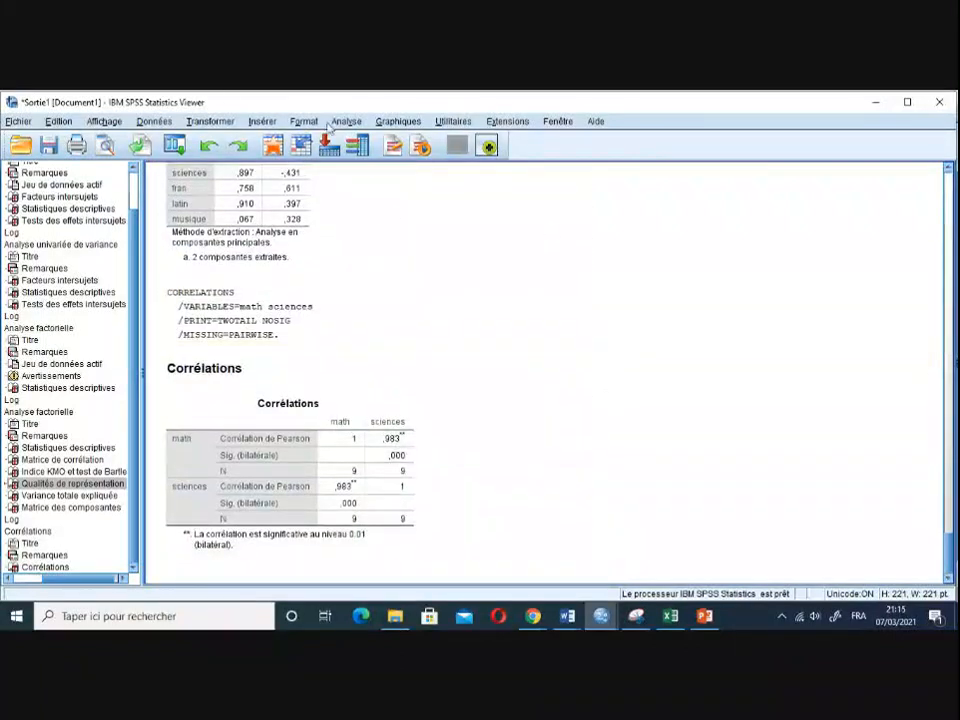
left_click(341, 122)
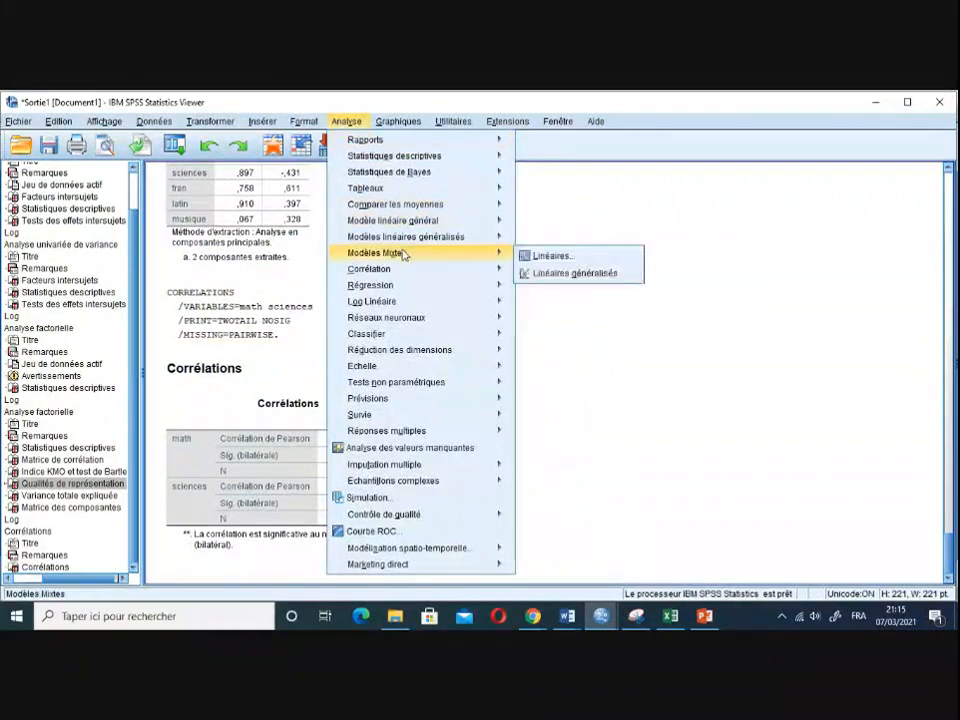
mouse_move(437, 268)
mouse_move(480, 352)
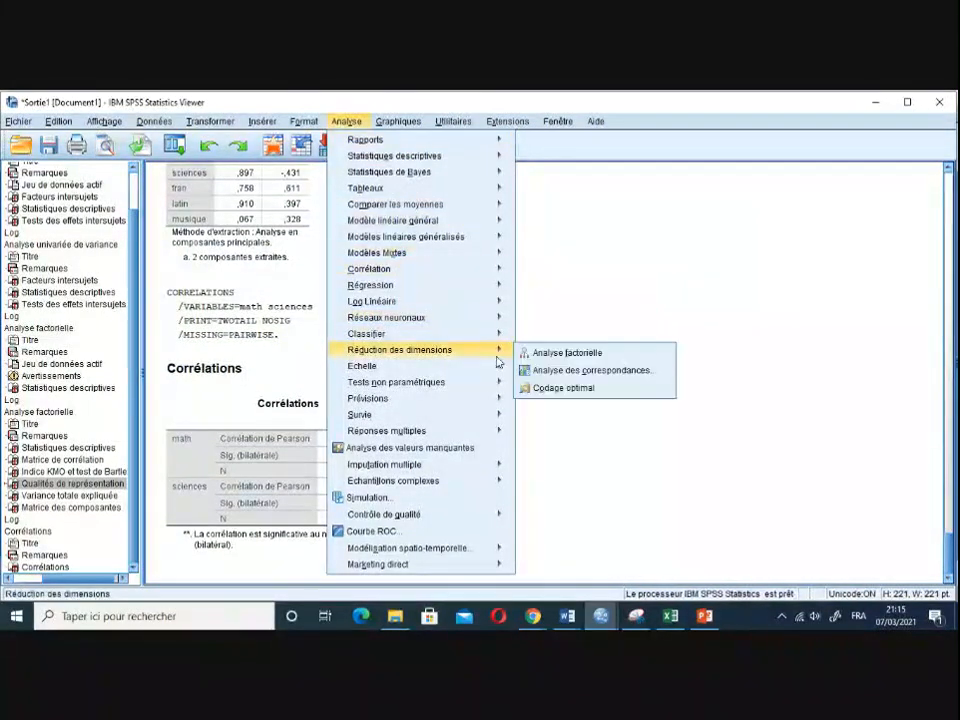
left_click(545, 353)
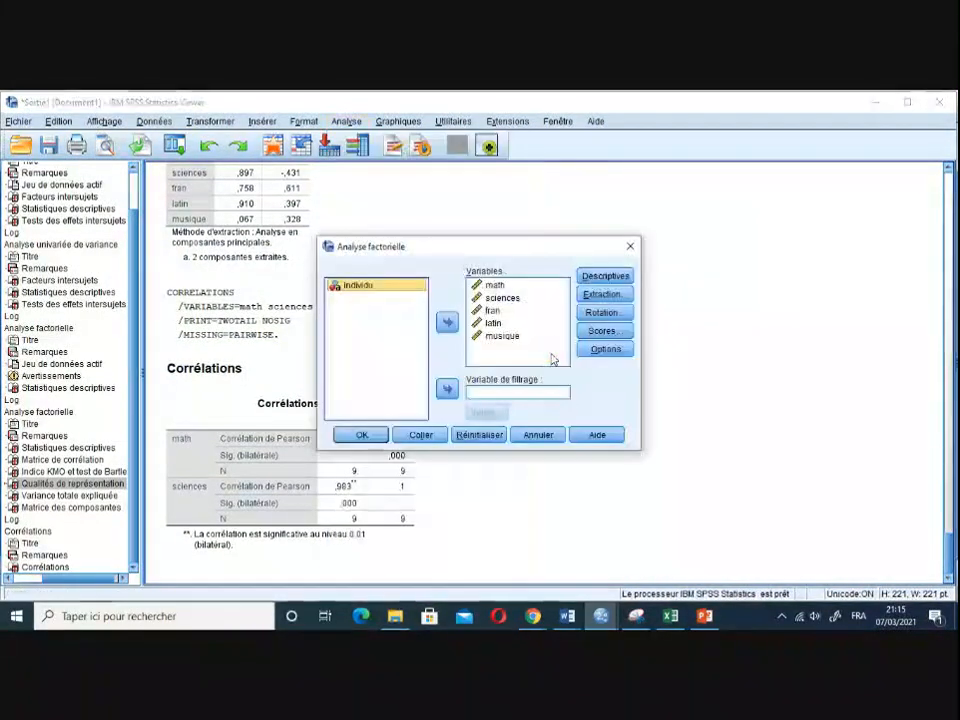
left_click(603, 294)
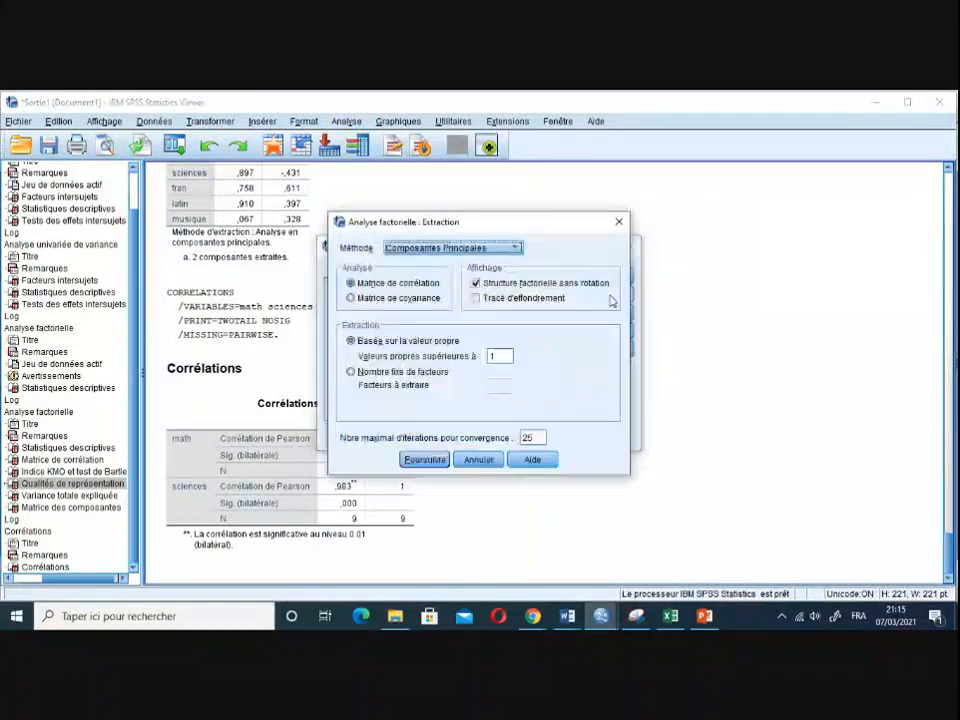
left_click(424, 459)
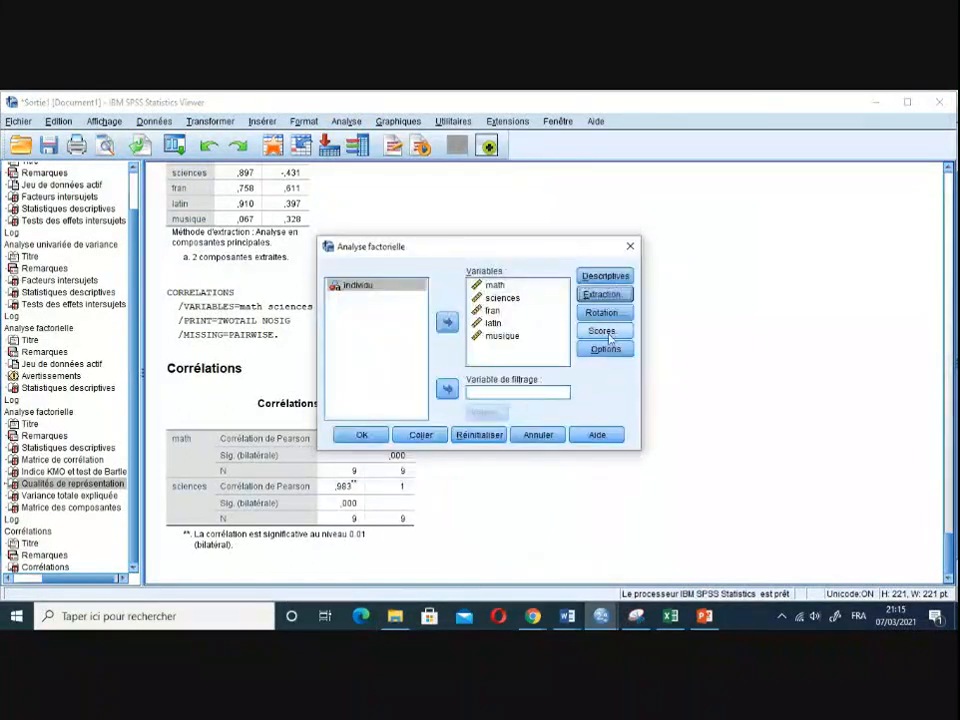
- Save the factor scores as variables with the Régression method, enable display of the factor score matrix, and run the analysis
left_click(603, 331)
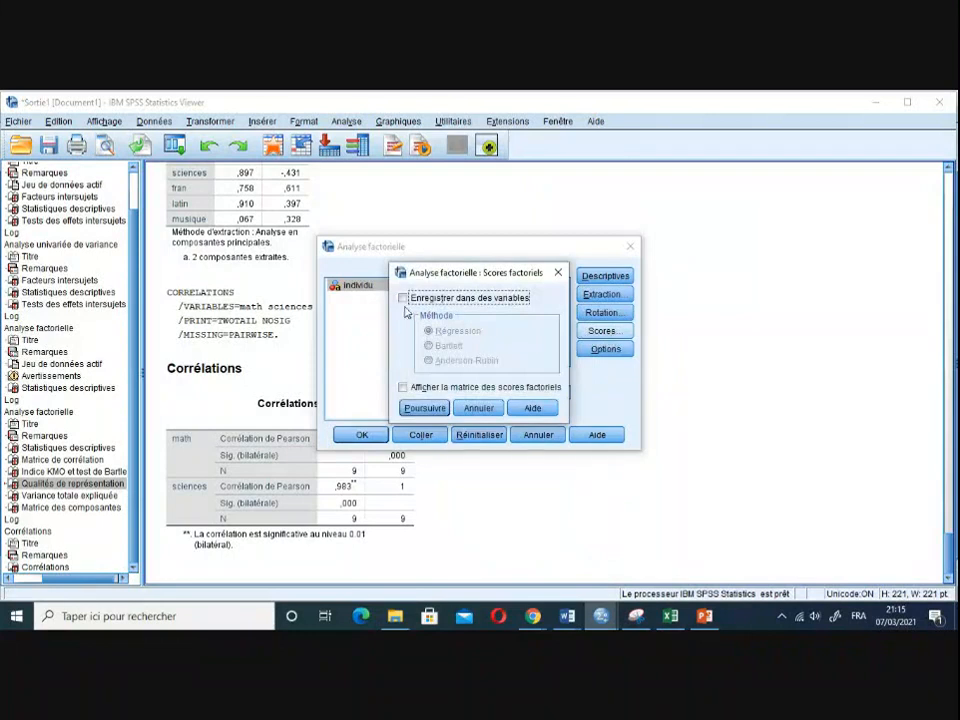
left_click(403, 298)
left_click(403, 387)
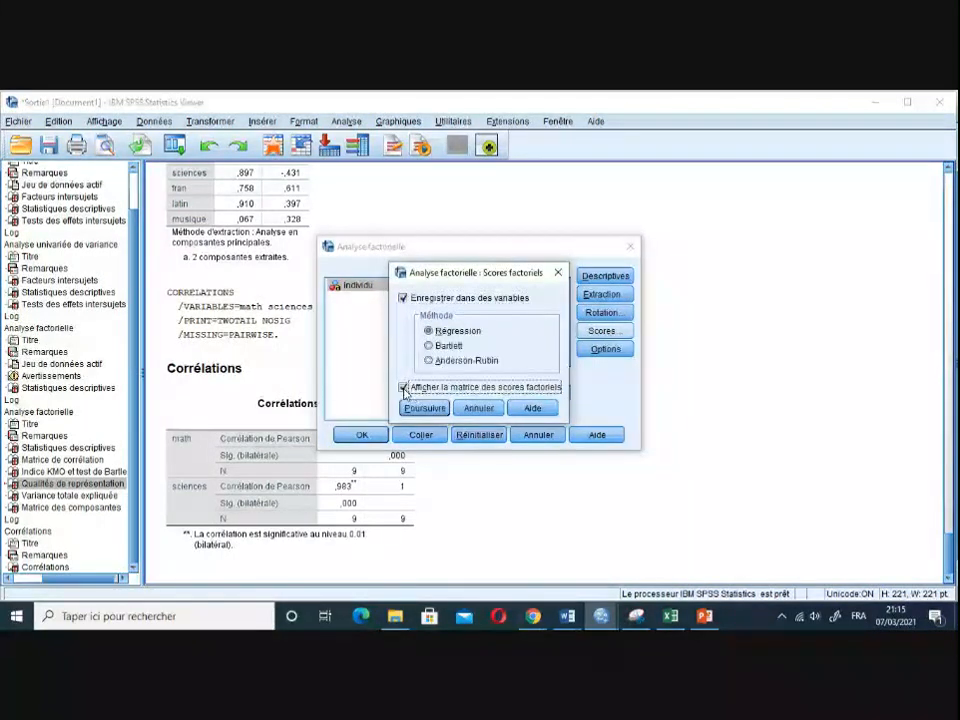
left_click(424, 408)
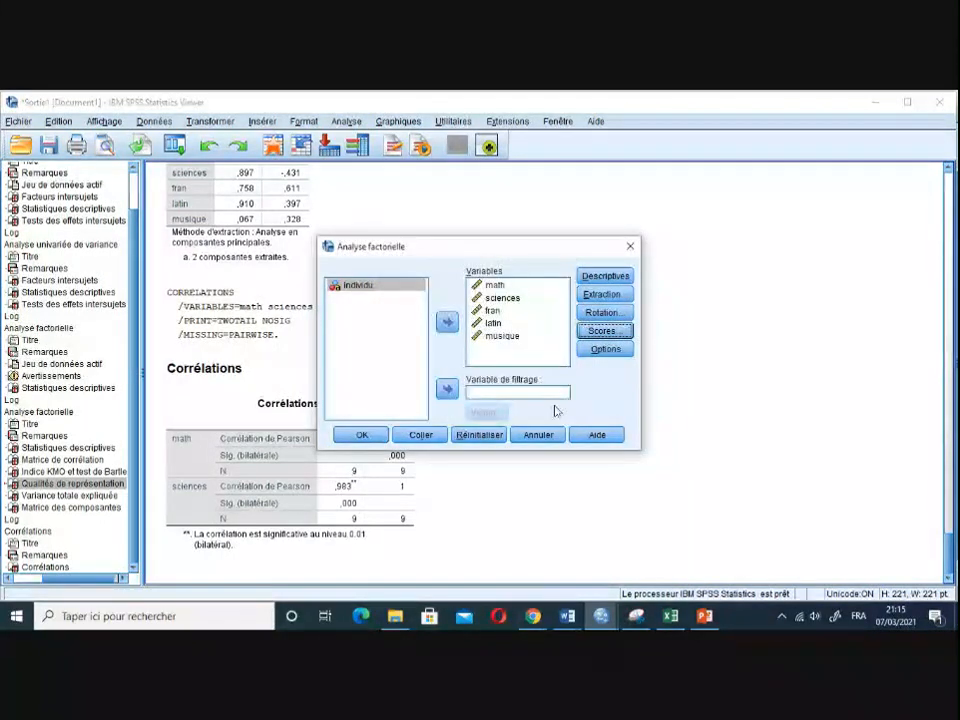
left_click(356, 436)
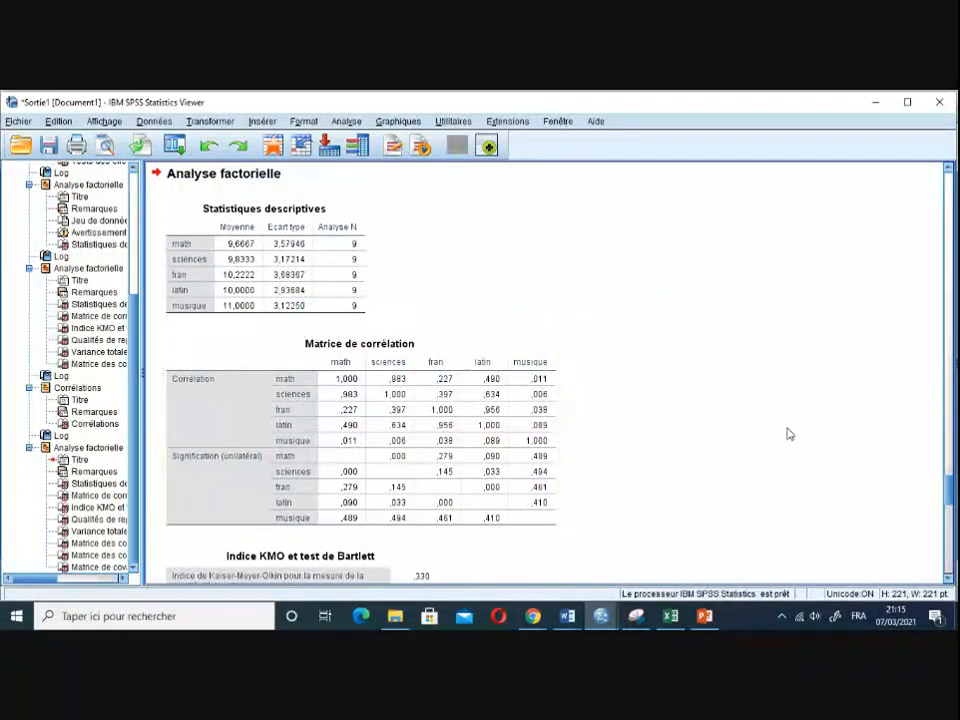
- Review the new factor analysis output, including the component coefficient matrix and its covariance matrix
scroll(790, 434, "down", 15)
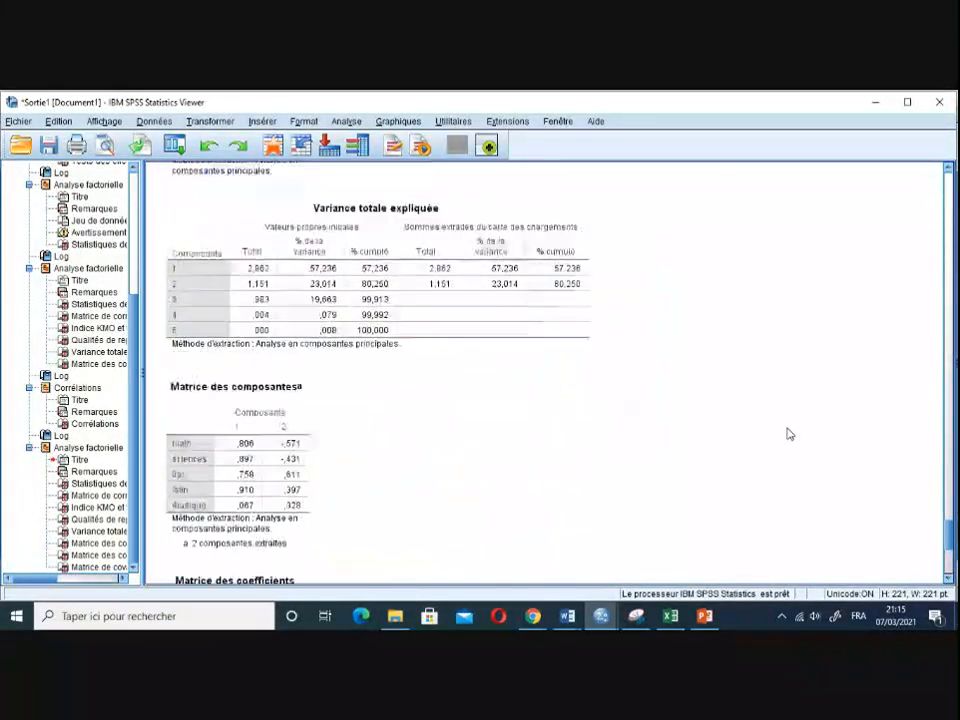
scroll(790, 434, "down", 3)
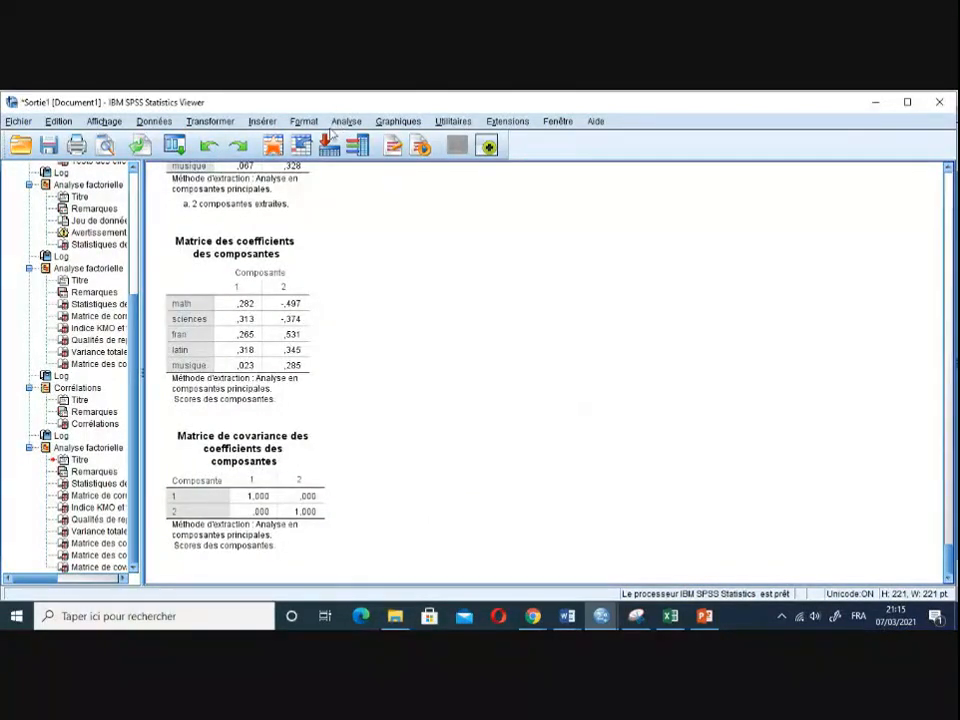
scroll(559, 456, "up", 14)
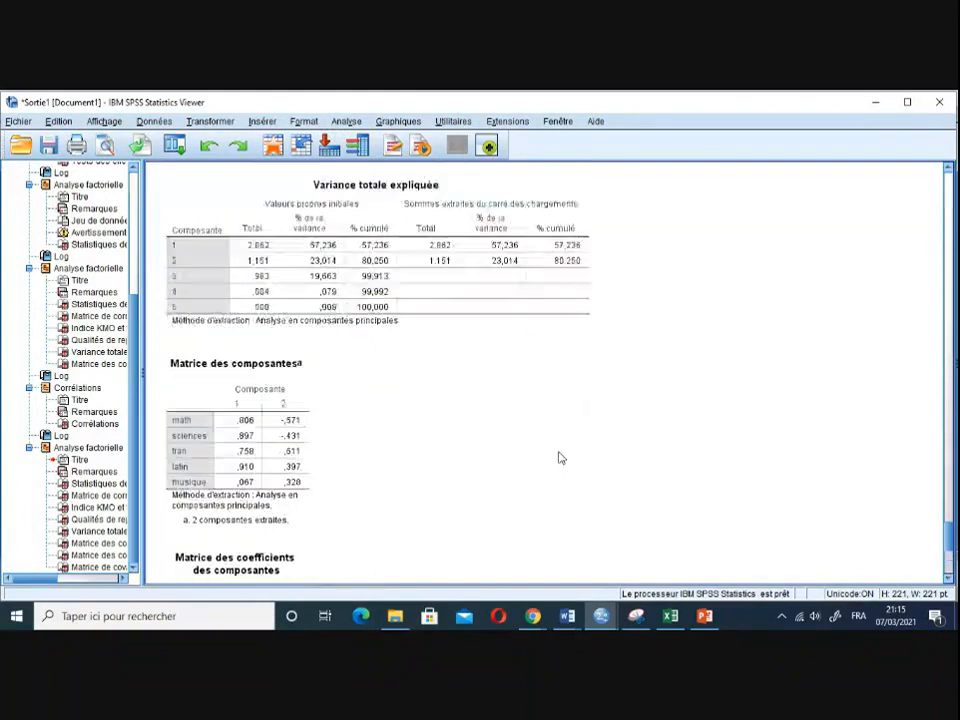
- Rerun the factor analysis on the five subjects with the Carte(s) factorielle(s) display enabled and no rotation
left_click(346, 121)
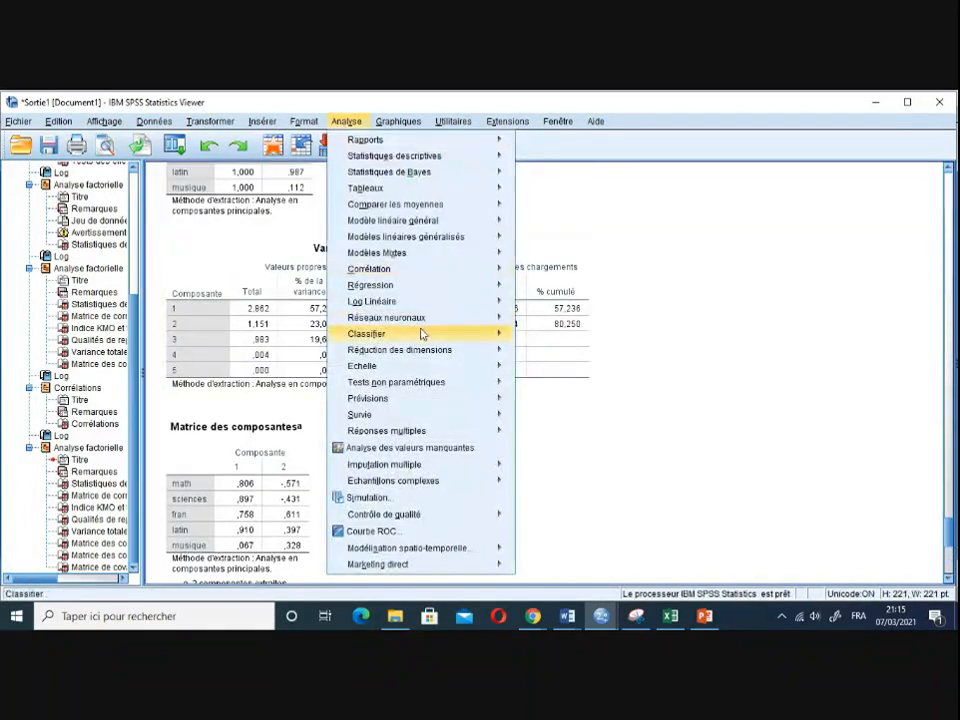
mouse_move(508, 353)
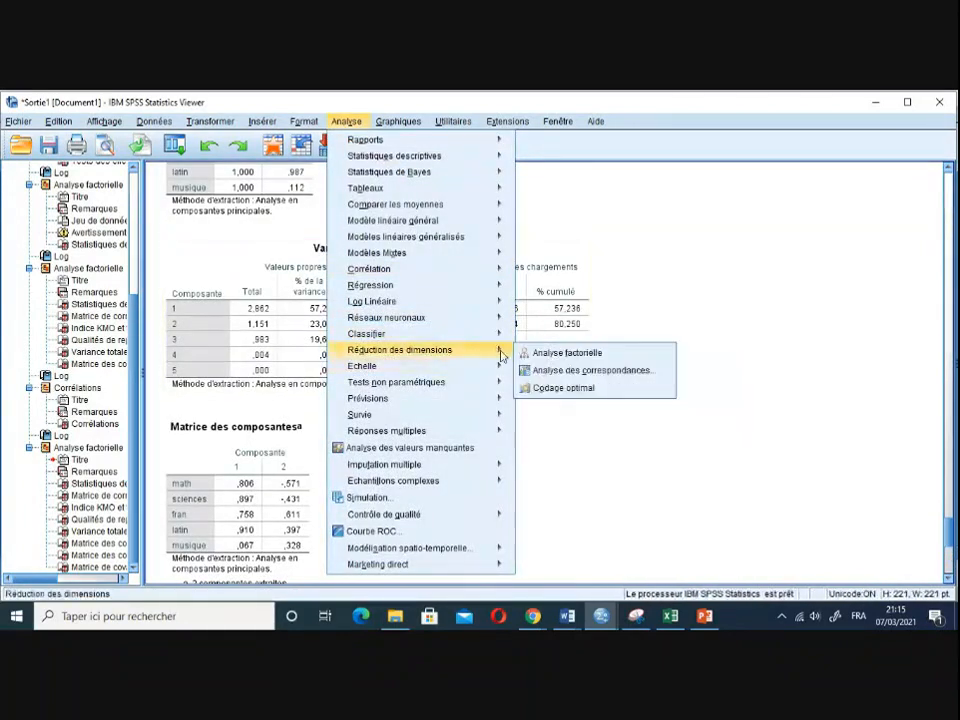
left_click(550, 353)
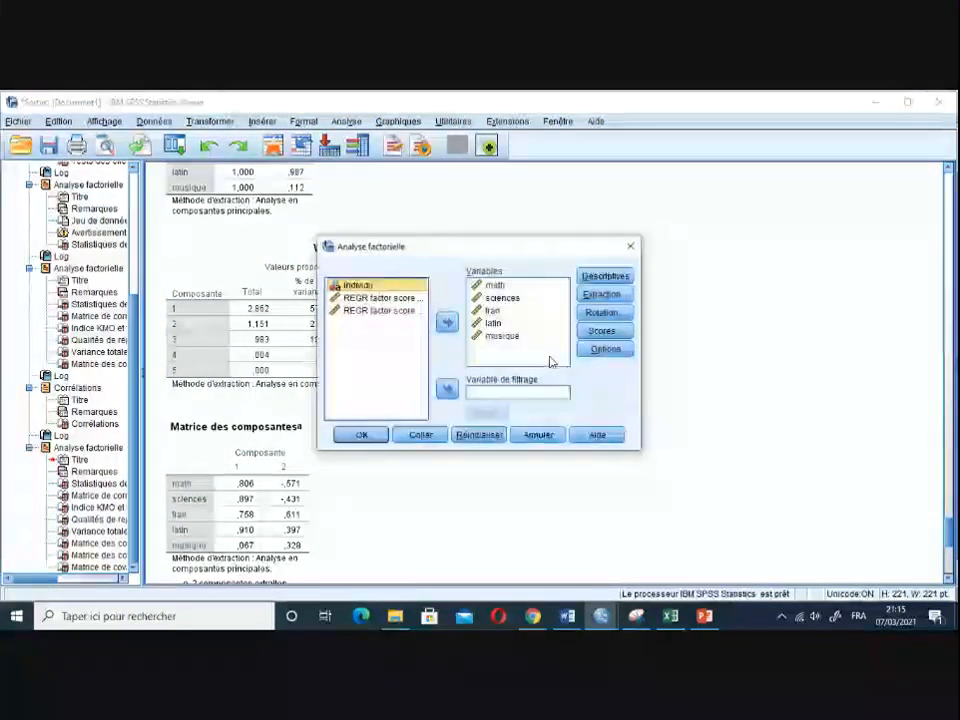
left_click(601, 311)
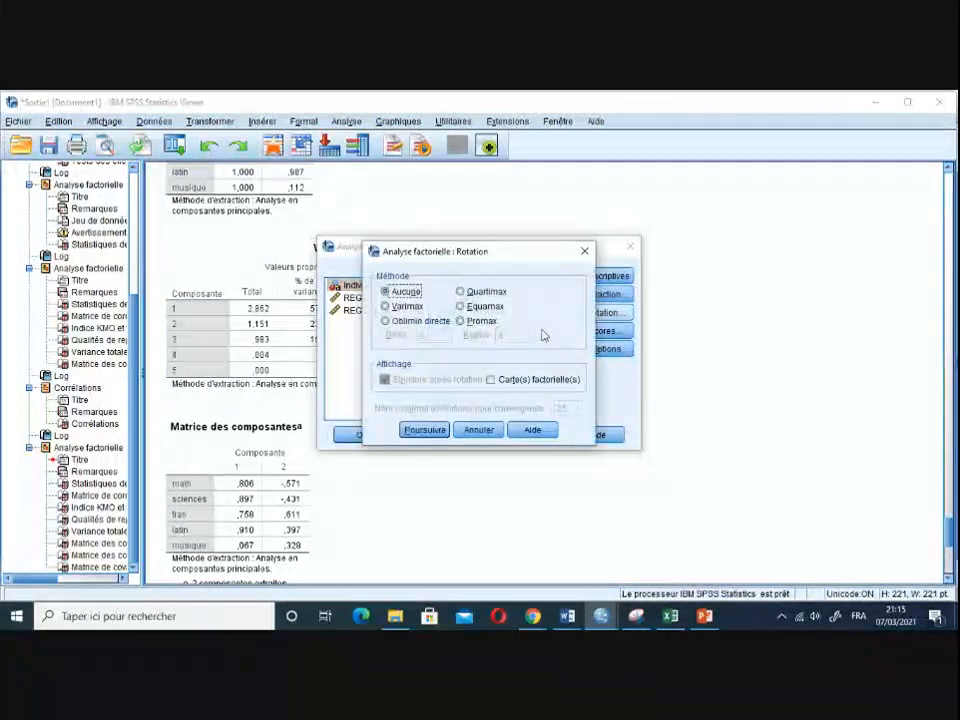
left_click(490, 379)
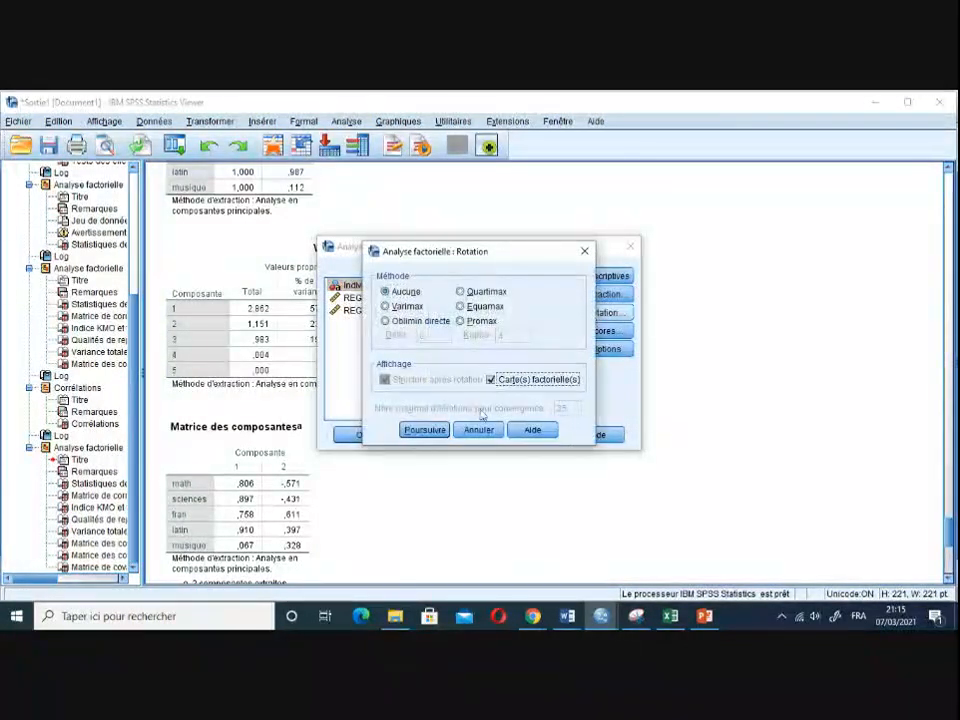
left_click(424, 430)
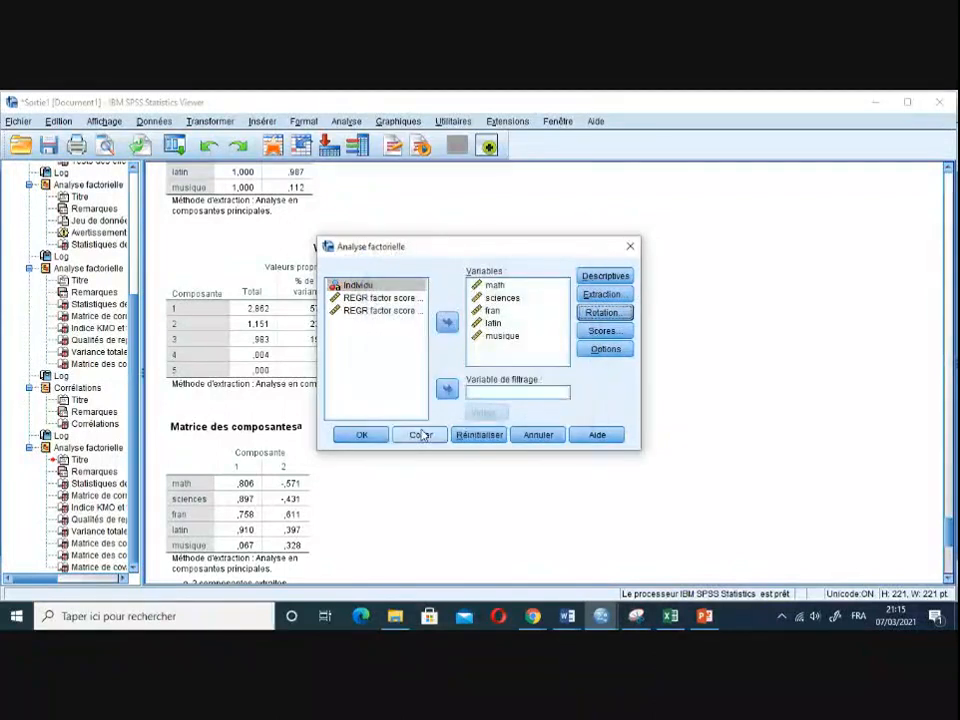
left_click(361, 435)
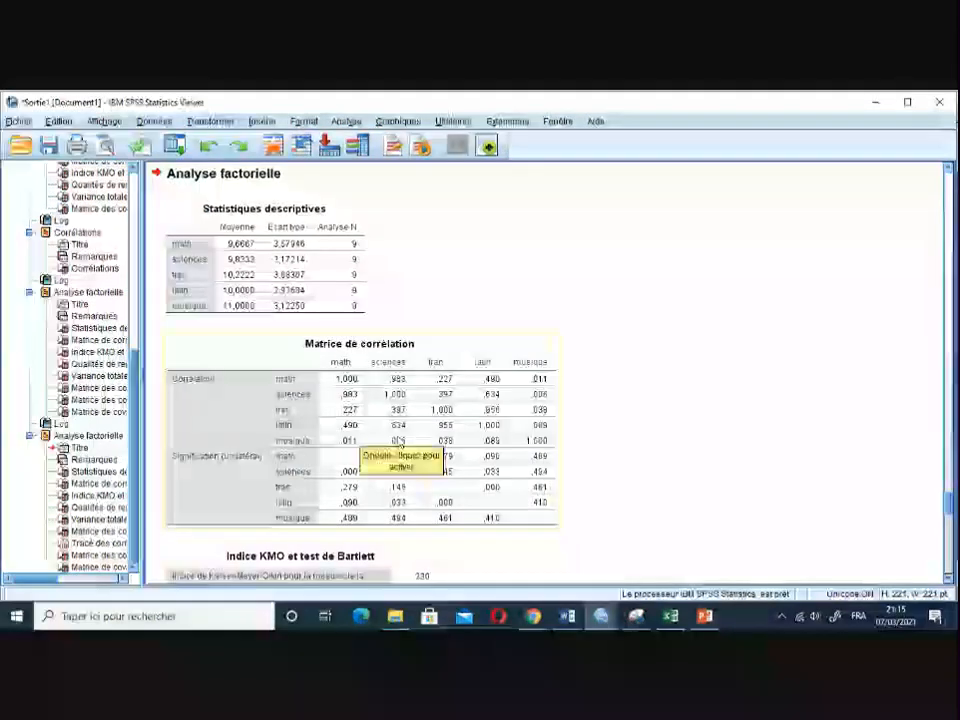
- Examine the positions of the five subjects on the two components in the Tracé des composantes plot
scroll(751, 454, "down", 1)
scroll(751, 454, "down", 10)
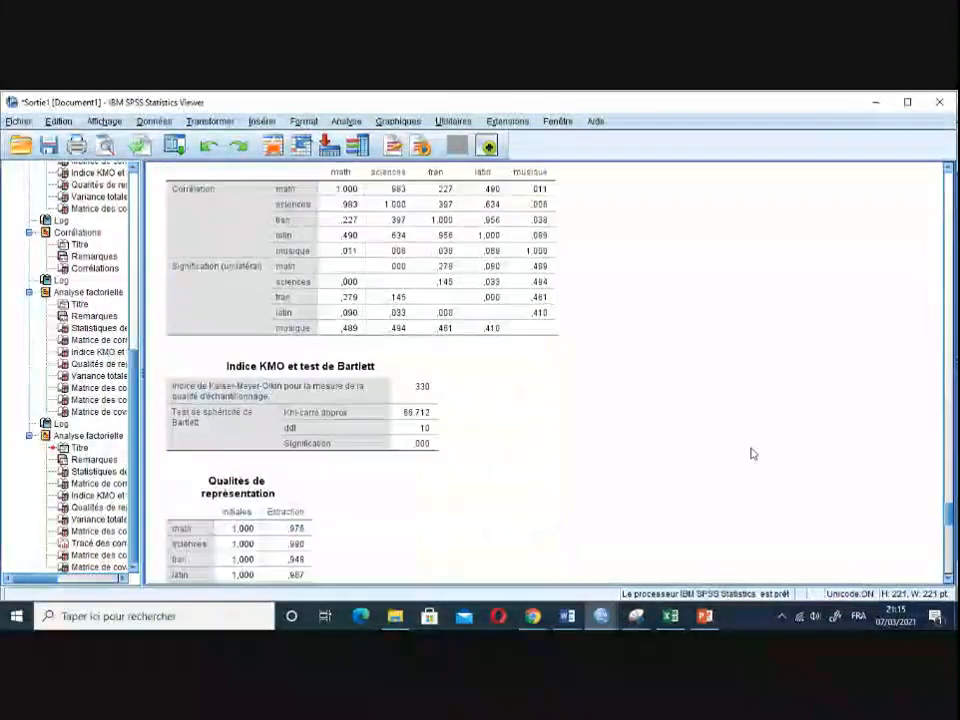
scroll(751, 454, "down", 4)
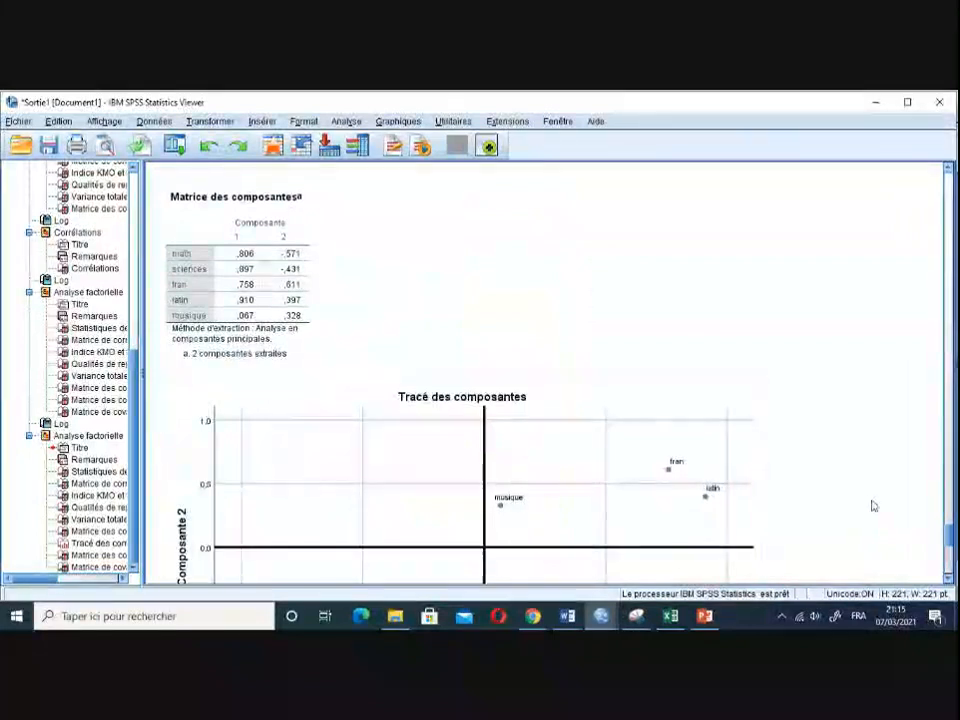
scroll(872, 506, "down", 3)
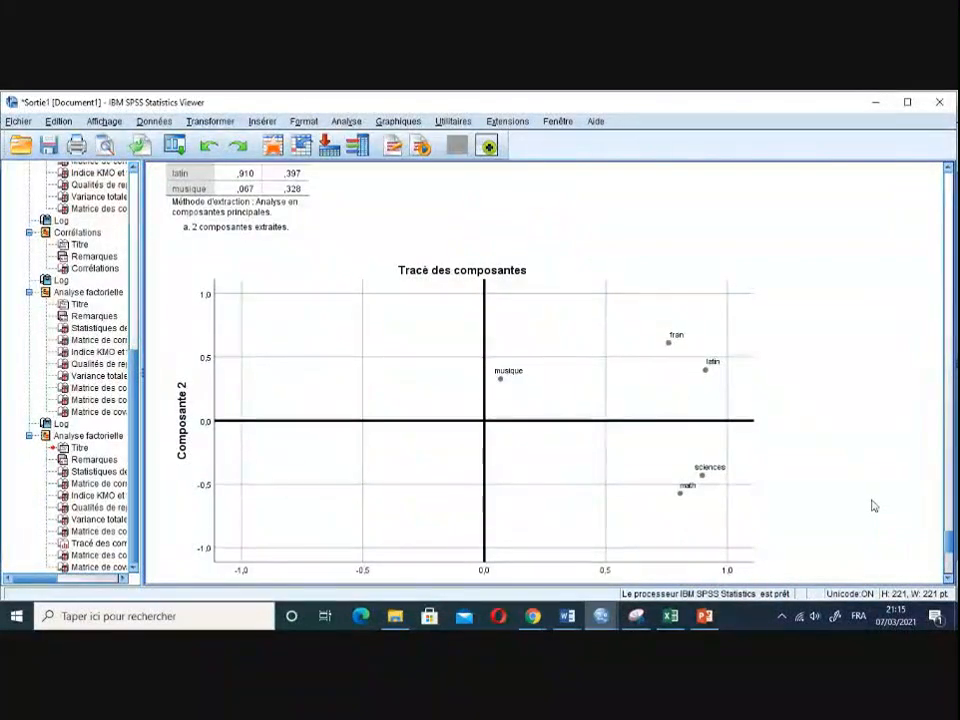
scroll(872, 506, "down", 2)
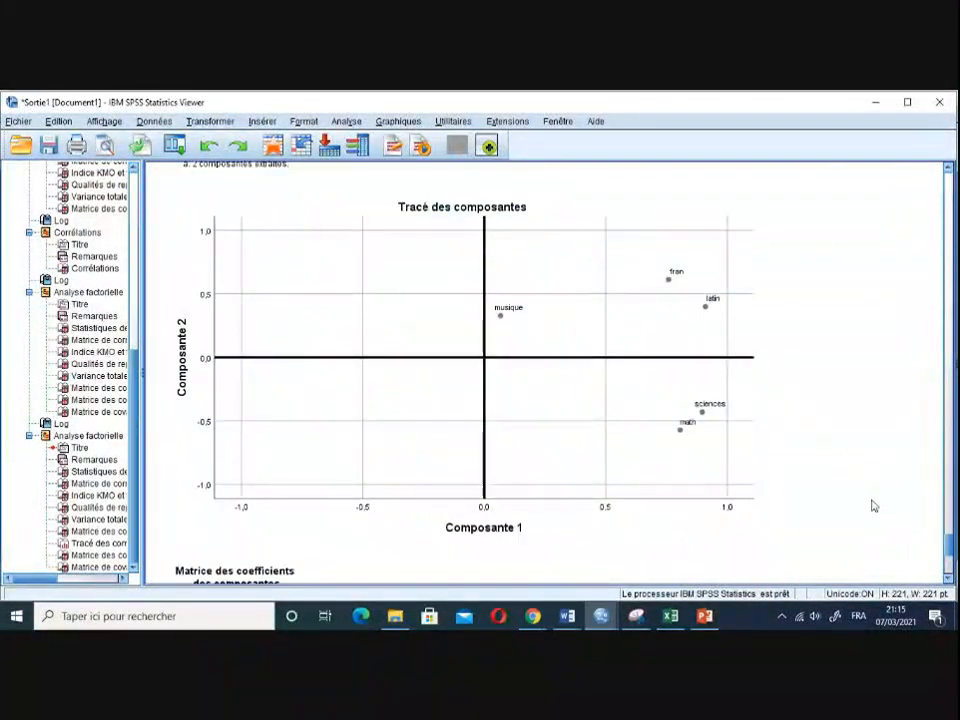
scroll(872, 506, "up", 2)
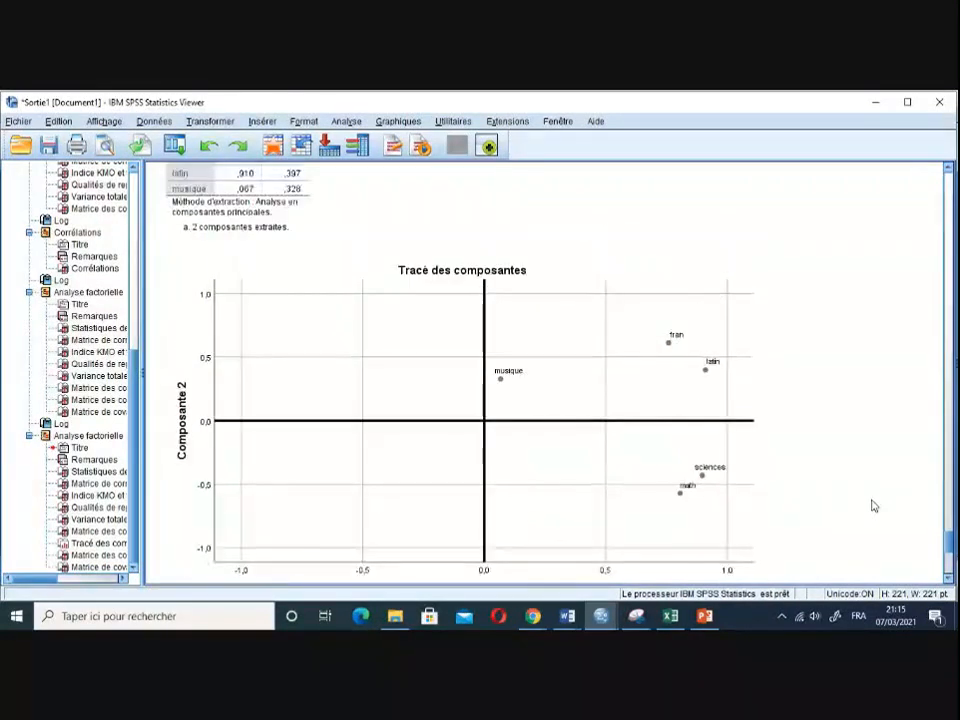
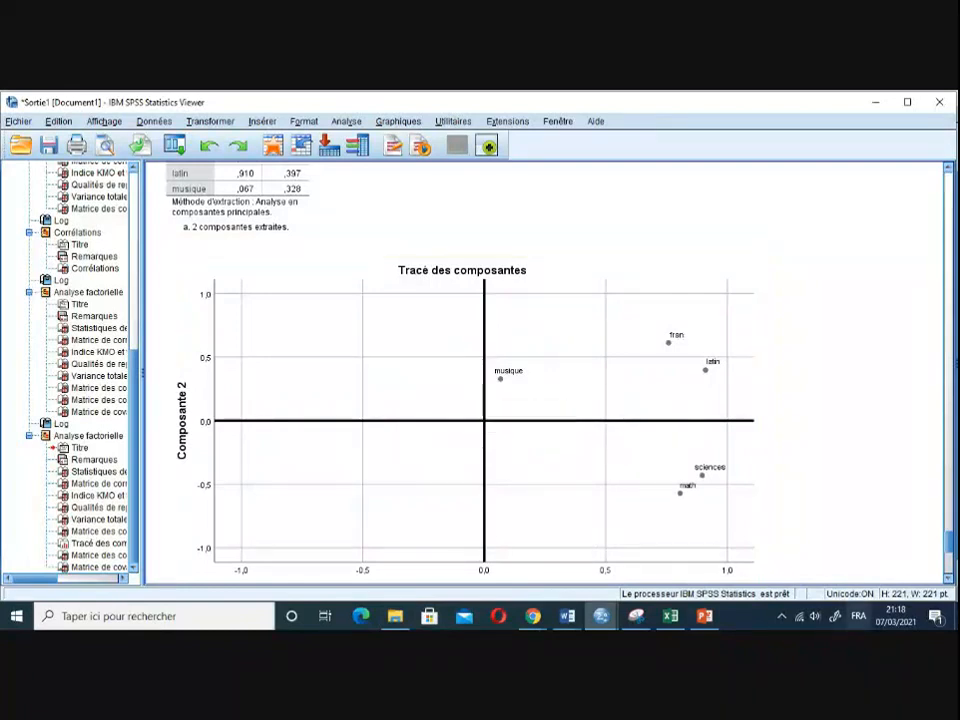
- Check the score table in the PowerPoint slide, and return to the SPSS output to examine the eigenvalues in Variance totale expliquée
left_click(705, 616)
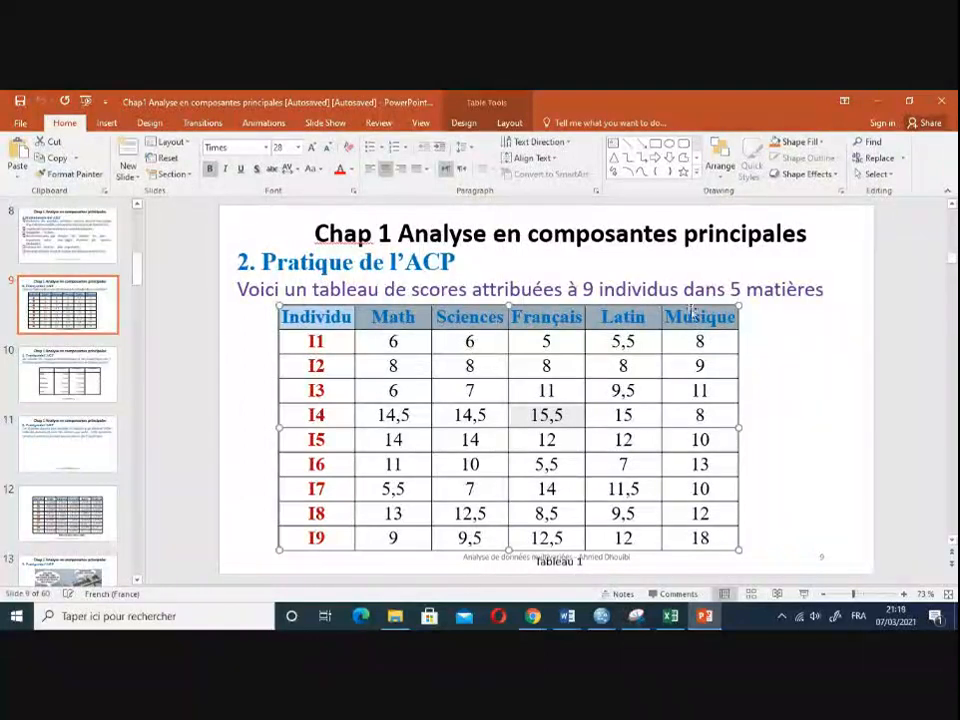
left_click(884, 101)
scroll(529, 456, "up", 4)
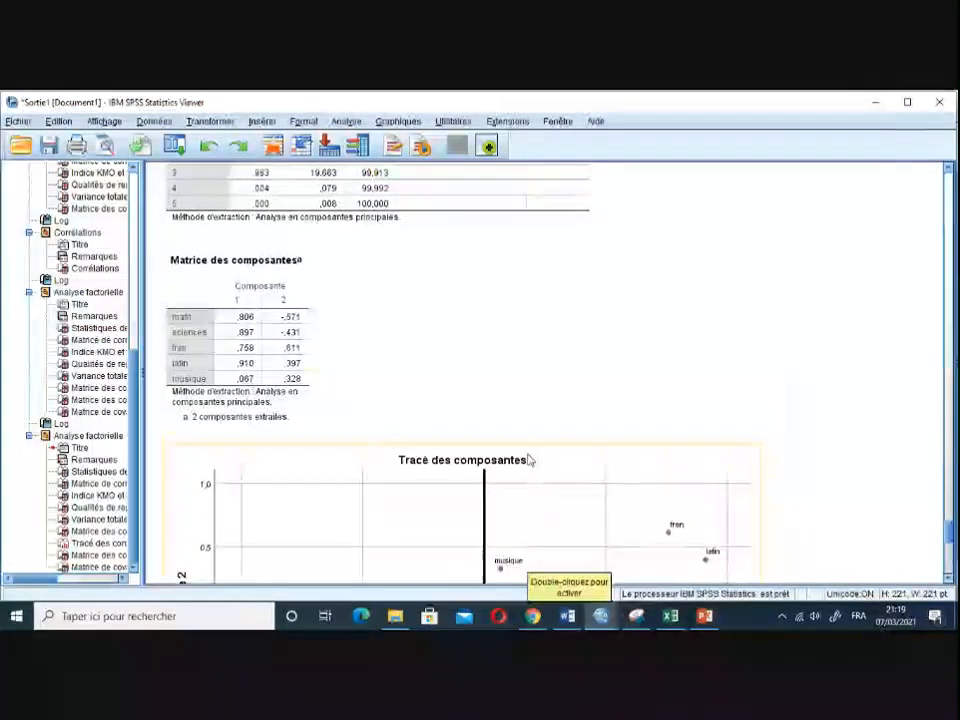
scroll(529, 459, "up", 3)
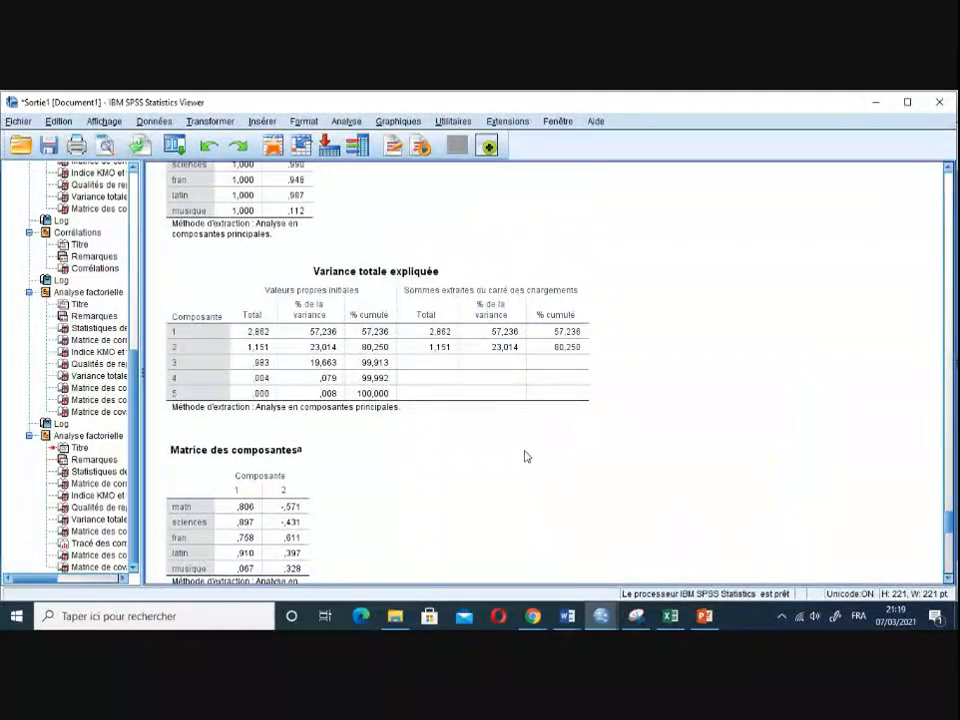
scroll(525, 456, "up", 1)
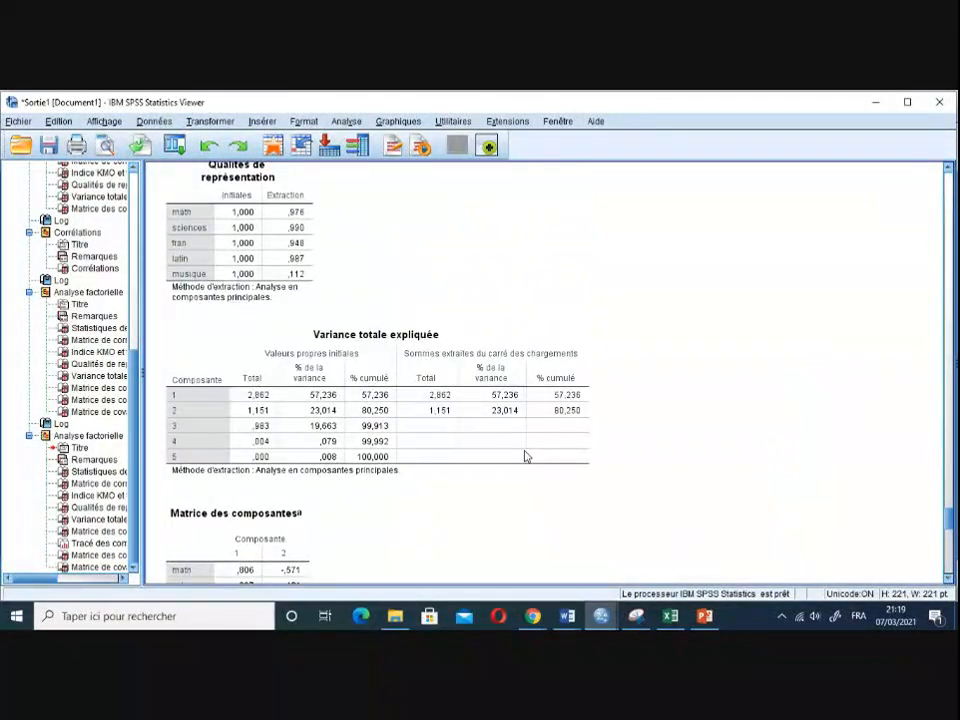
left_click(525, 456)
scroll(525, 456, "down", 1)
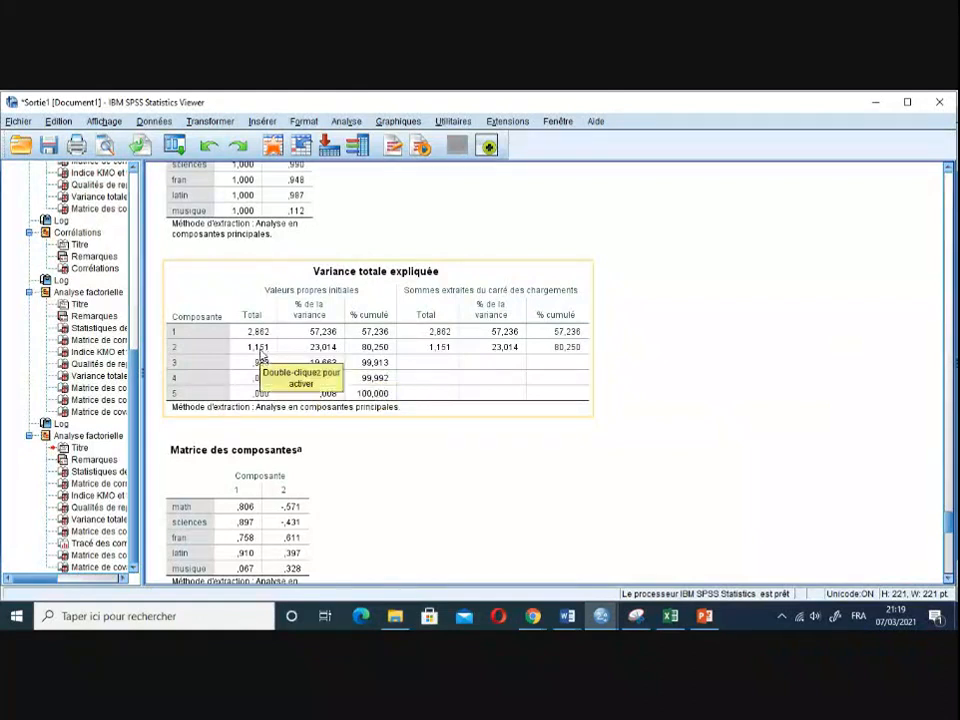
- Check the eigenvalue criterion for extracting components in the factor analysis extraction settings, leaving them without changes
left_click(353, 124)
mouse_move(420, 349)
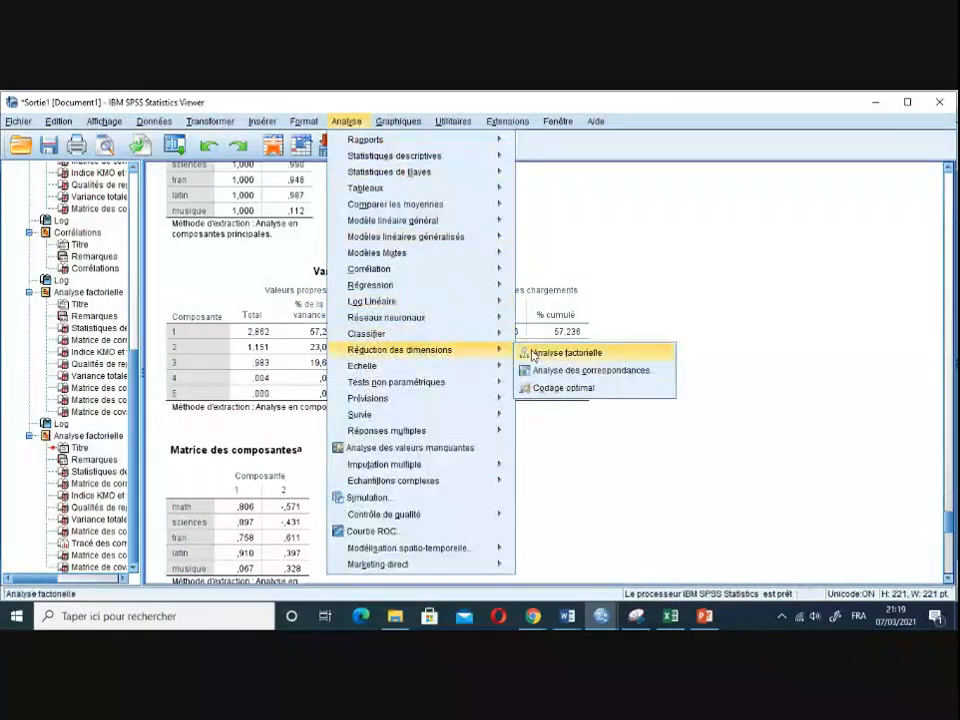
left_click(565, 353)
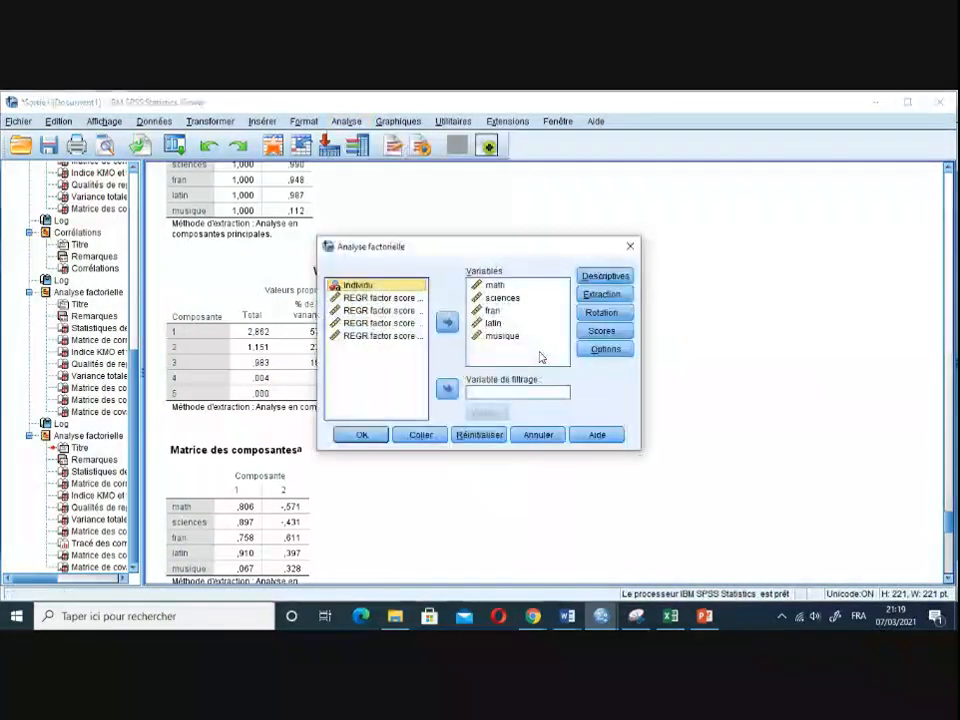
left_click(605, 294)
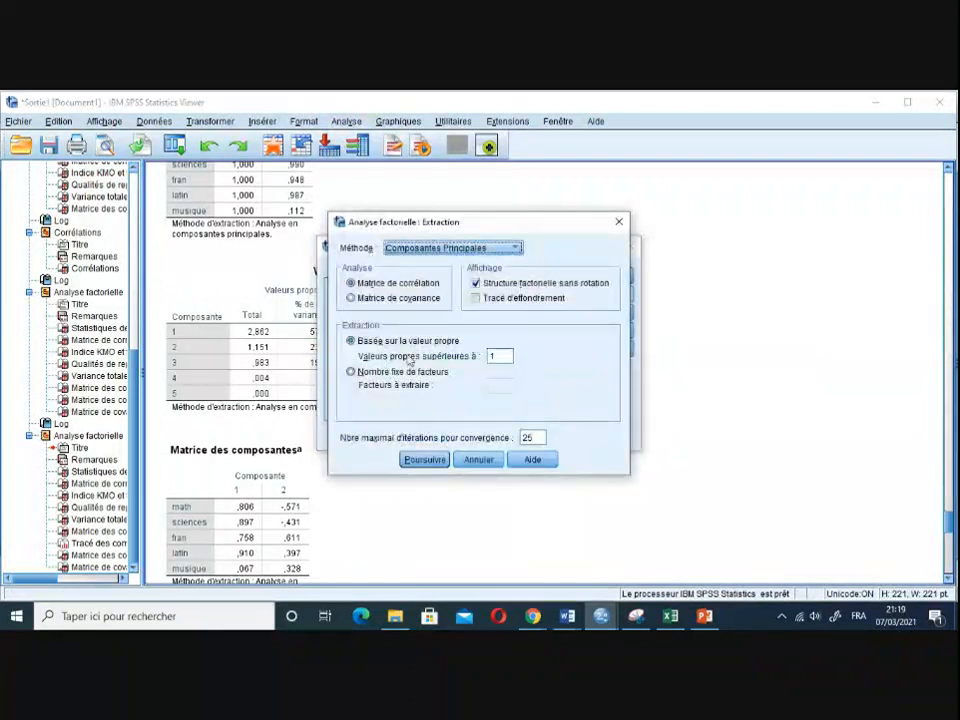
left_click(481, 460)
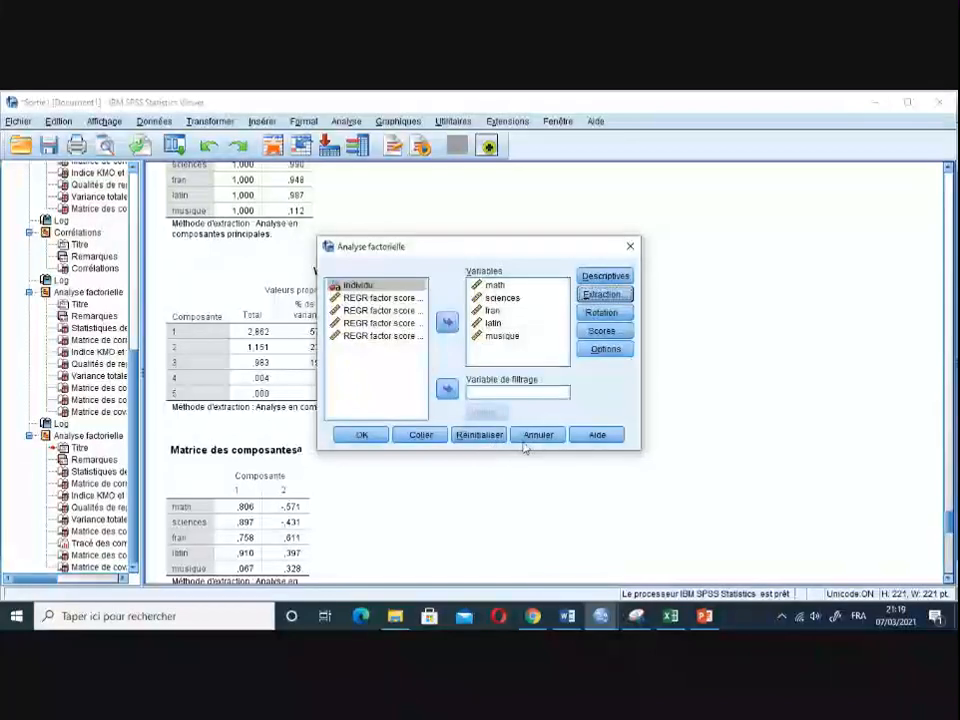
- Cancel the factor analysis setup and examine the explained and cumulative variance of the second component in Variance totale expliquée
left_click(524, 443)
left_click(275, 358)
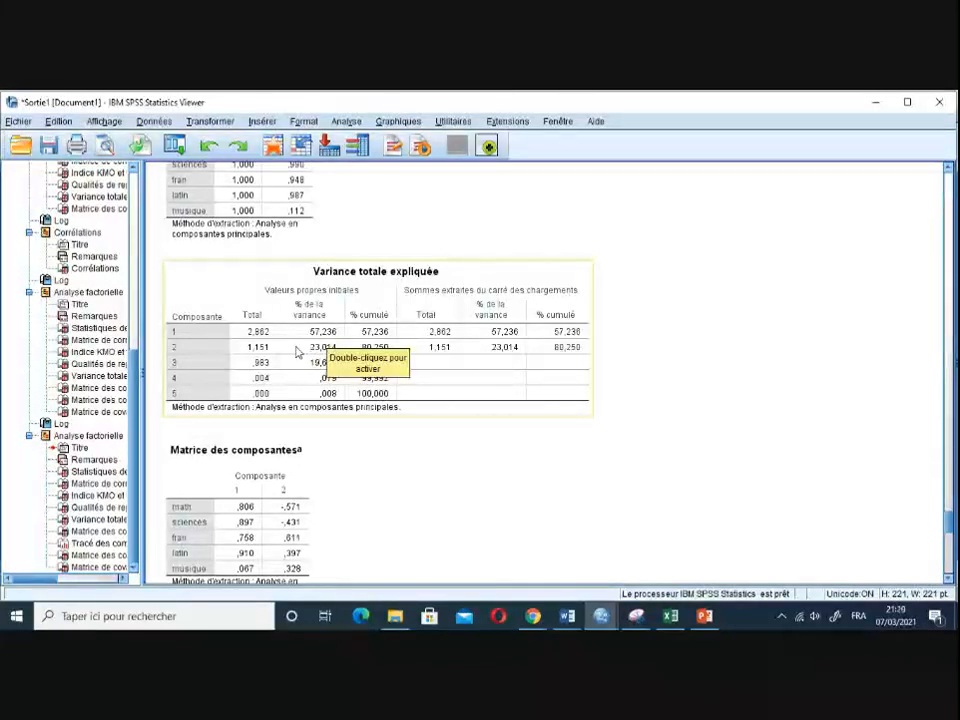
left_click(296, 351)
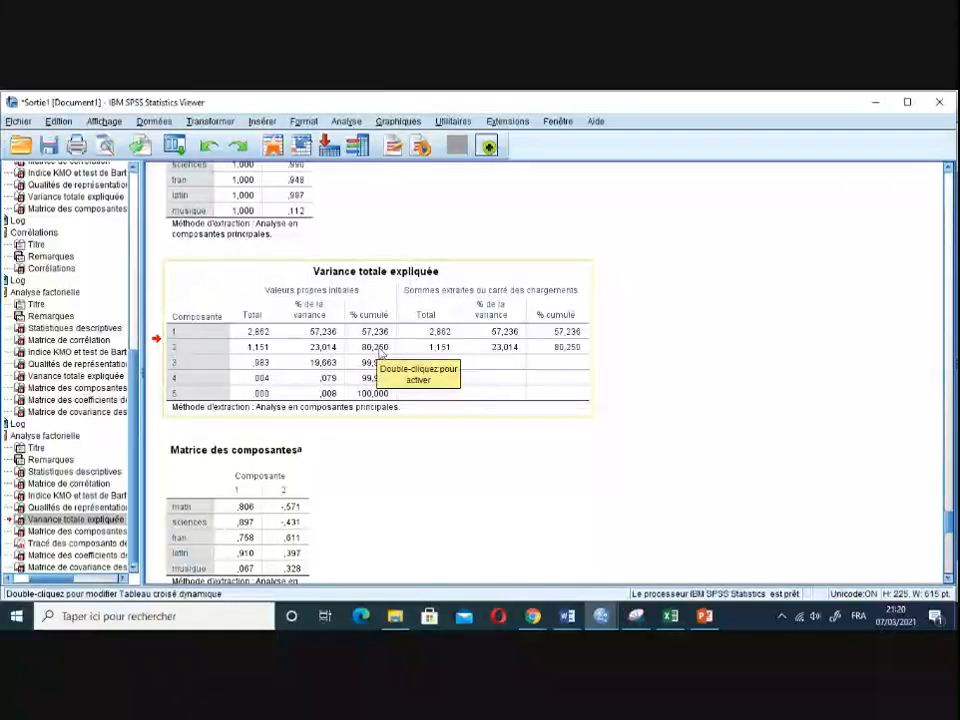
left_click(379, 353)
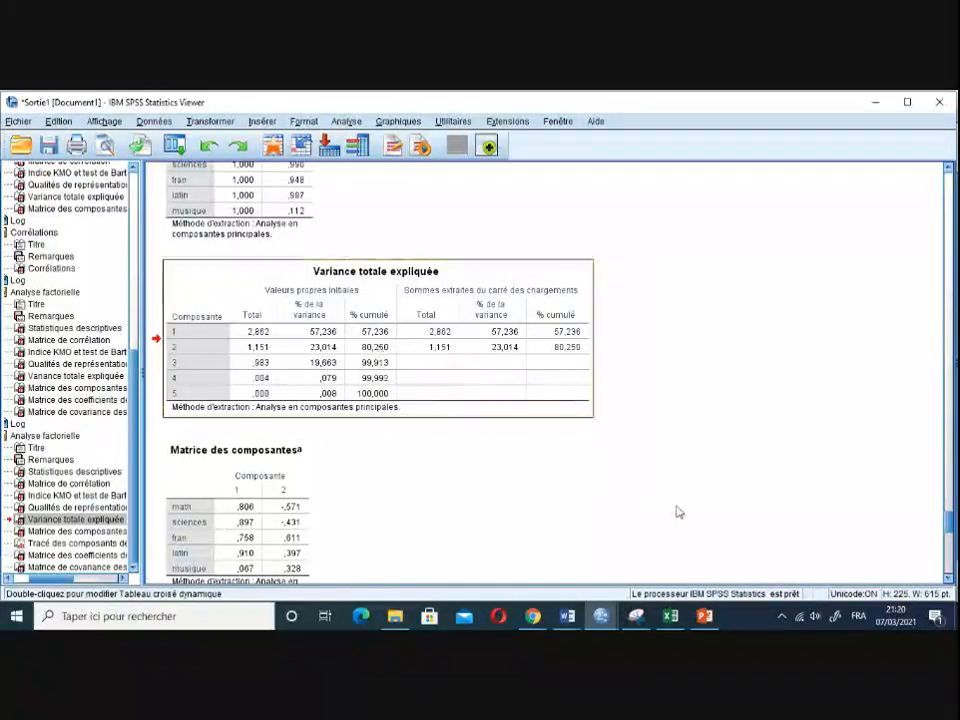
- Check individual I1's scores in the five subjects in the PowerPoint table, and return to the SPSS output
left_click(706, 617)
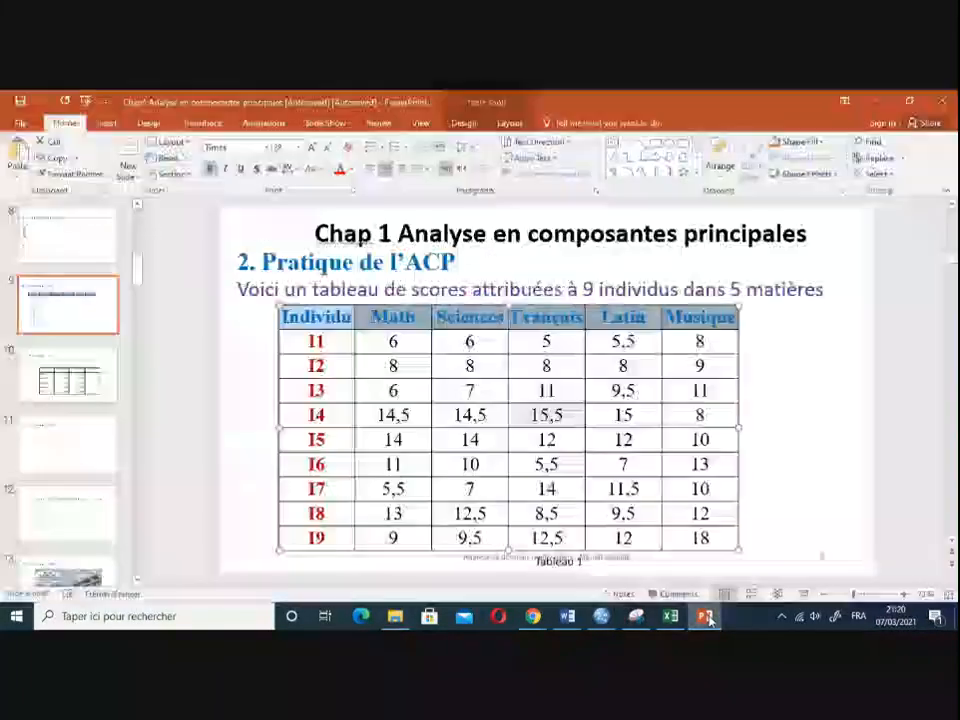
left_click_drag(398, 341, 681, 345)
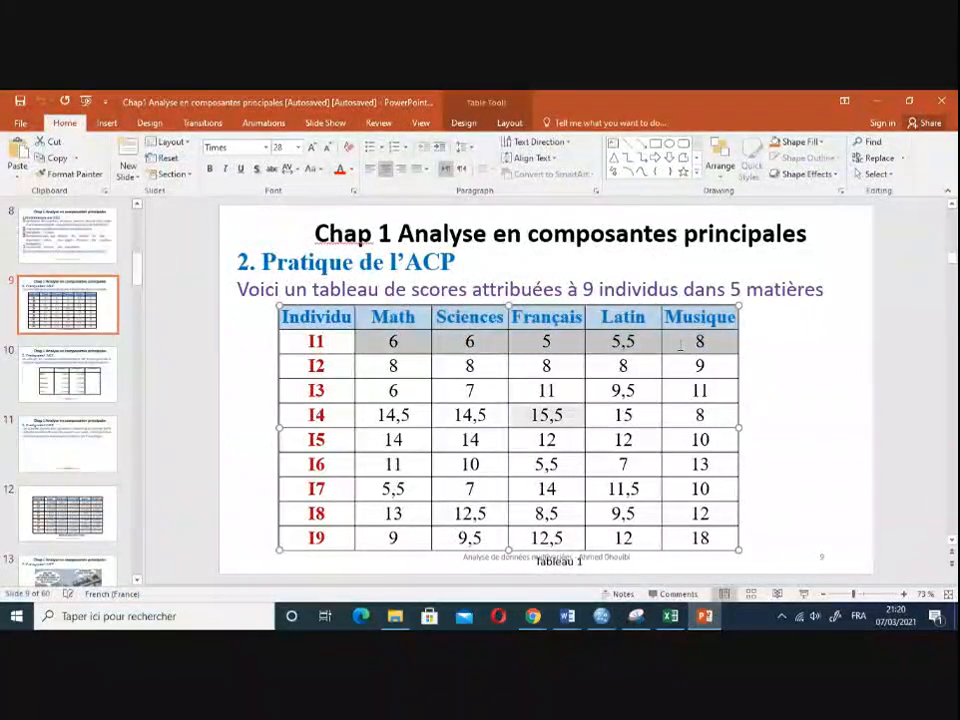
left_click(881, 104)
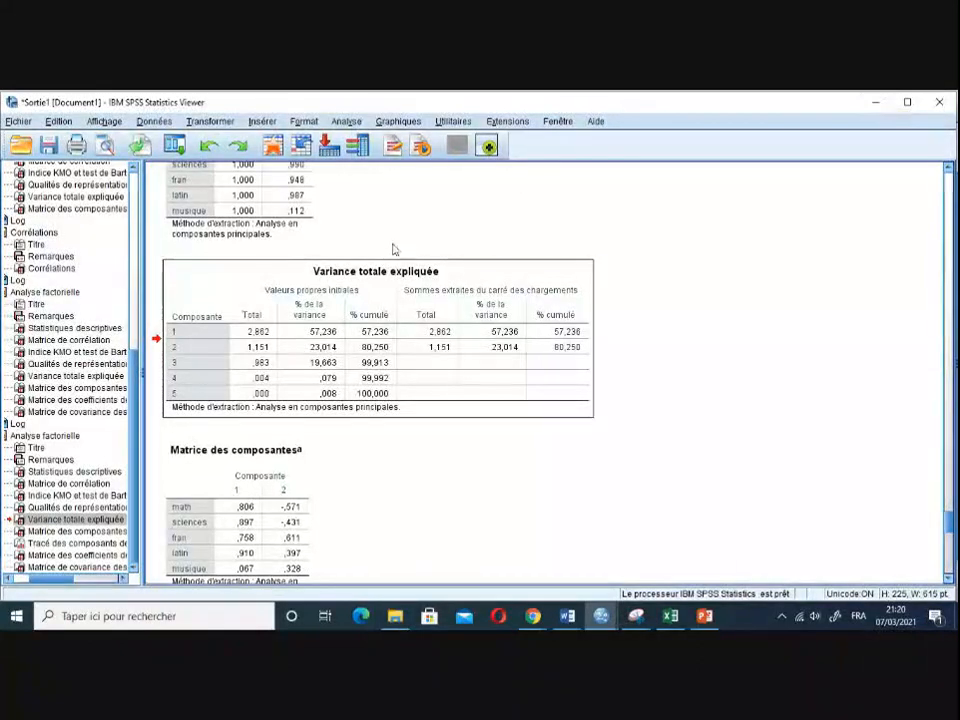
- Review the first two components in Variance totale expliquée and the subjects' positions in the Tracé des composantes plot
left_click_drag(206, 333, 210, 351)
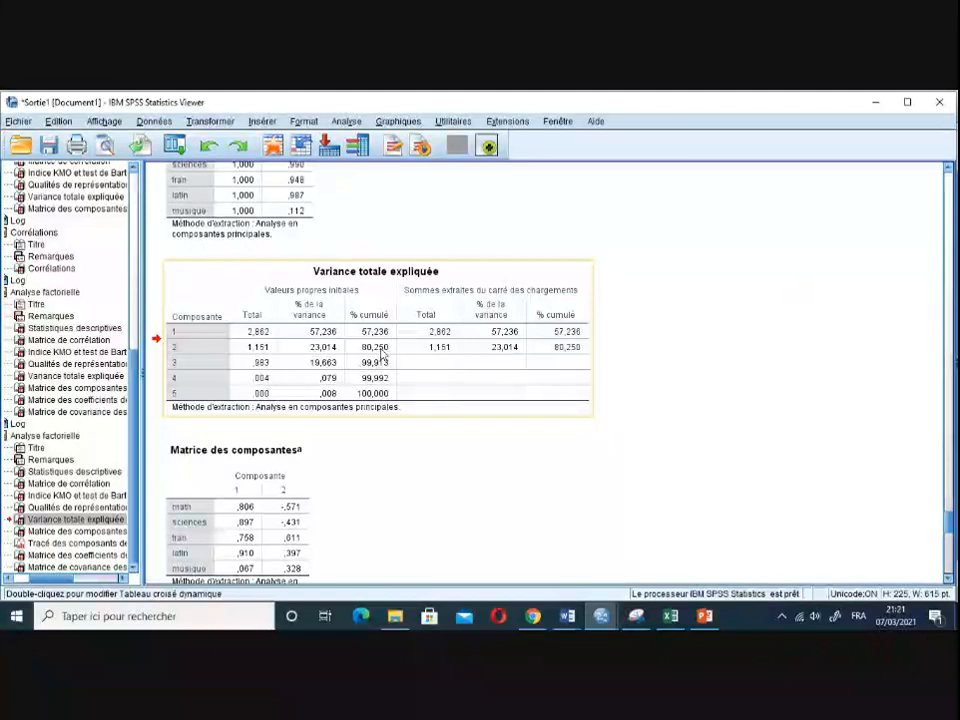
scroll(645, 365, "down", 5)
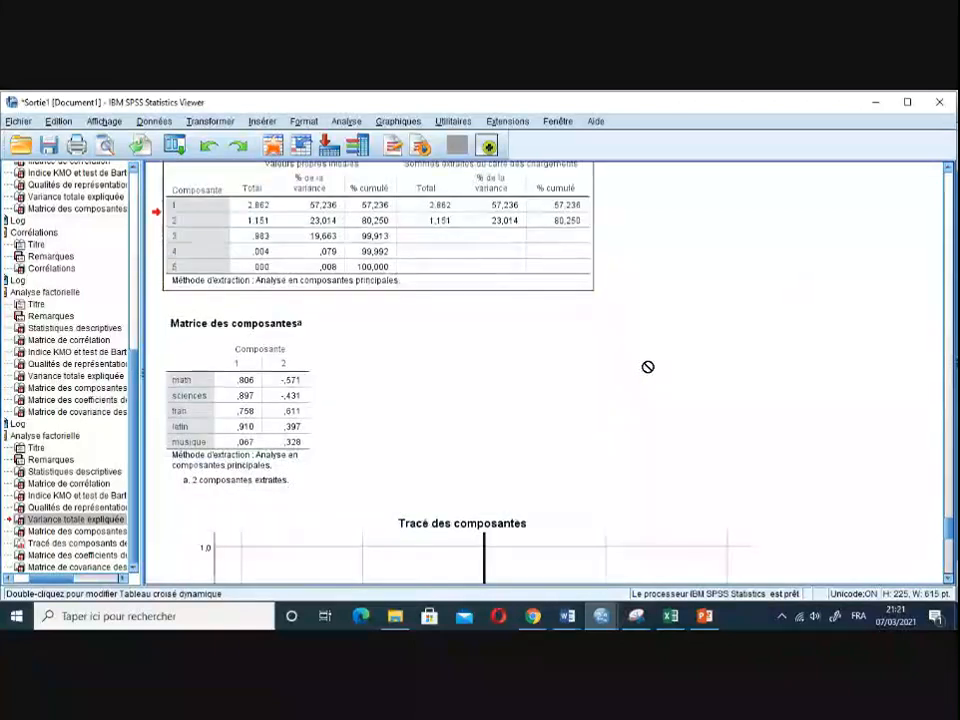
scroll(648, 367, "down", 4)
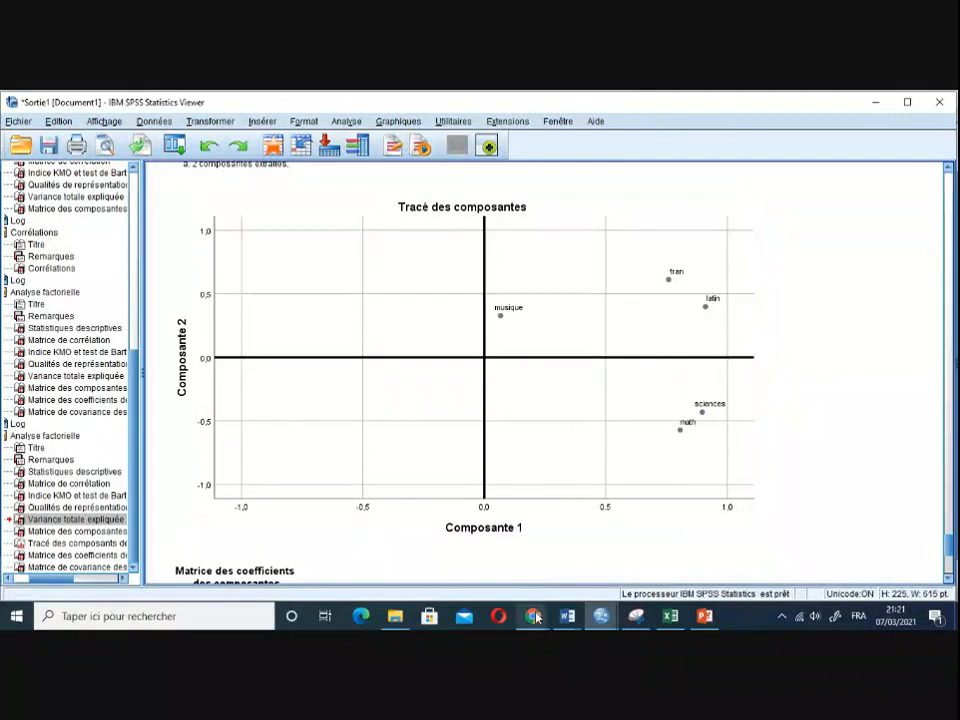
- Switch to the Google Meet call in Chrome and stop presenting the screen
mouse_move(535, 610)
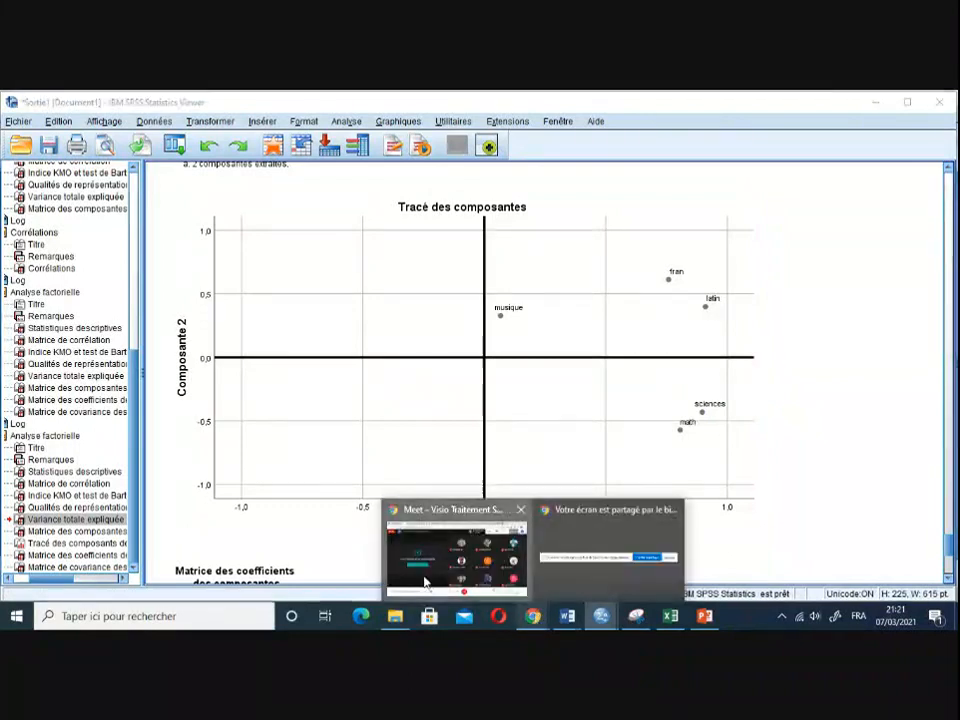
left_click(428, 585)
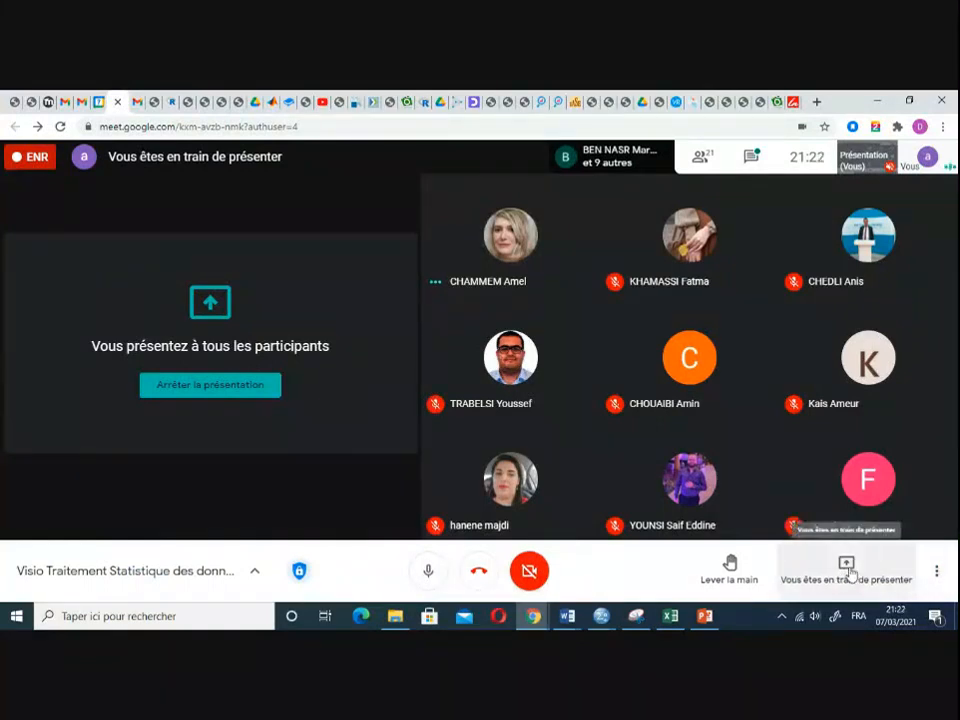
left_click(236, 388)
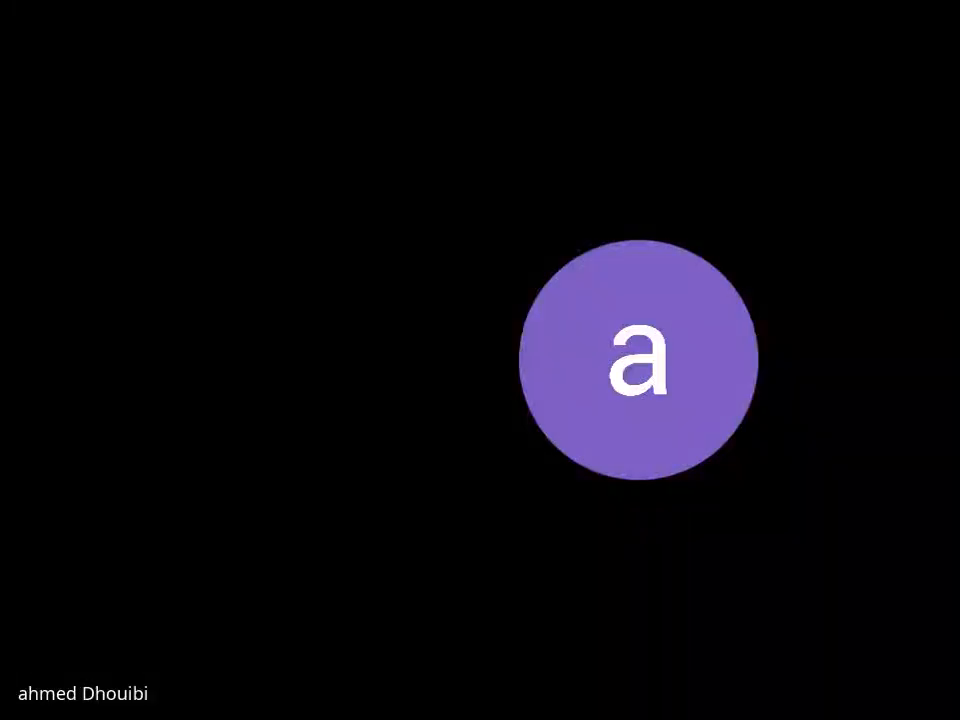